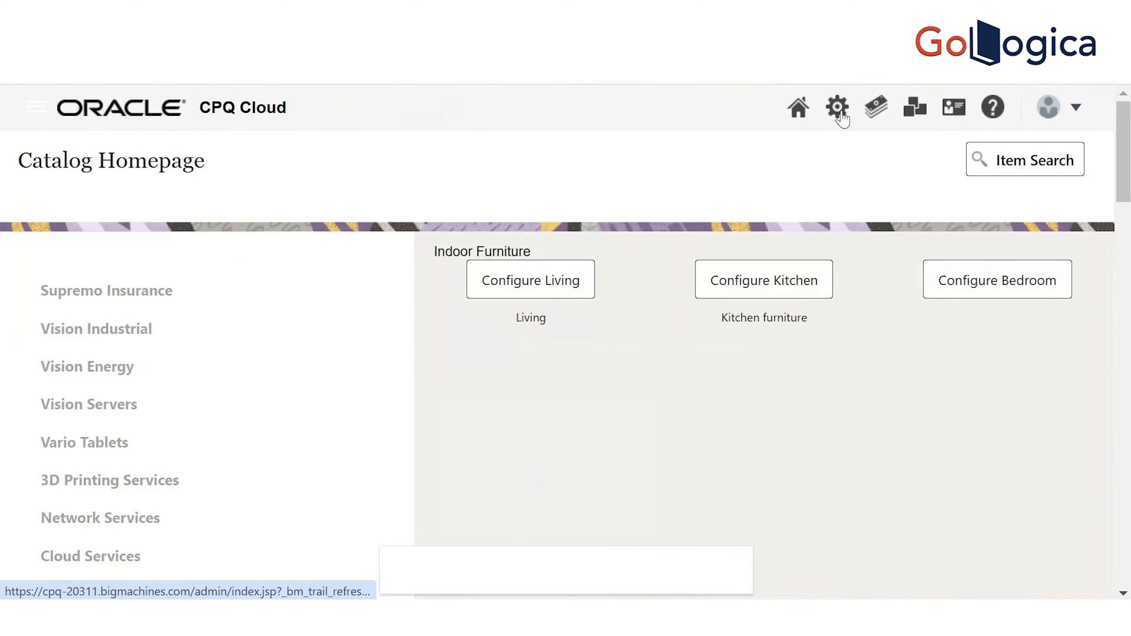
Go from the Admin gear to the Catalog Definition page under Products
{"action": "left_click", "coordinate": [840, 116]}
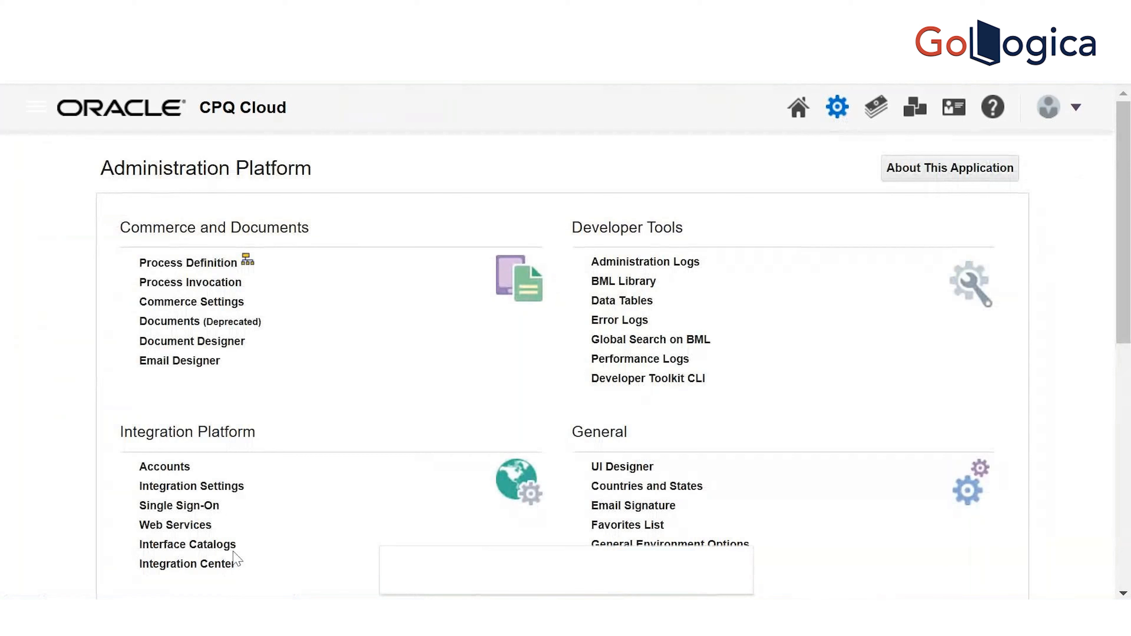
{"action": "scroll", "coordinate": [444, 345], "scroll_direction": "down", "scroll_amount": 5}
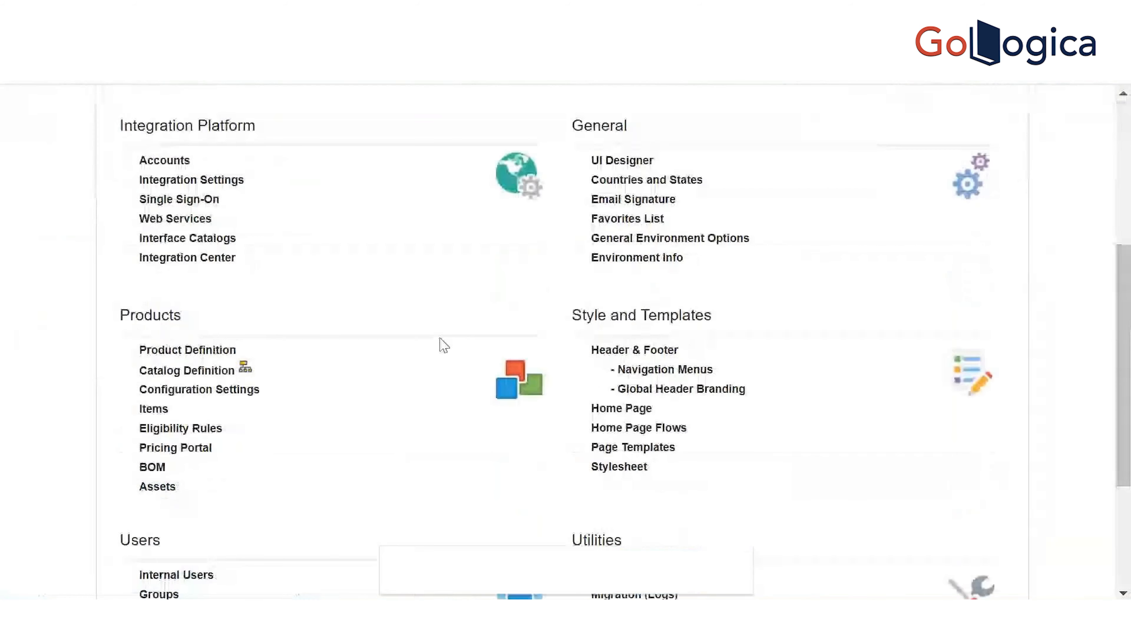
{"action": "left_click", "coordinate": [187, 370]}
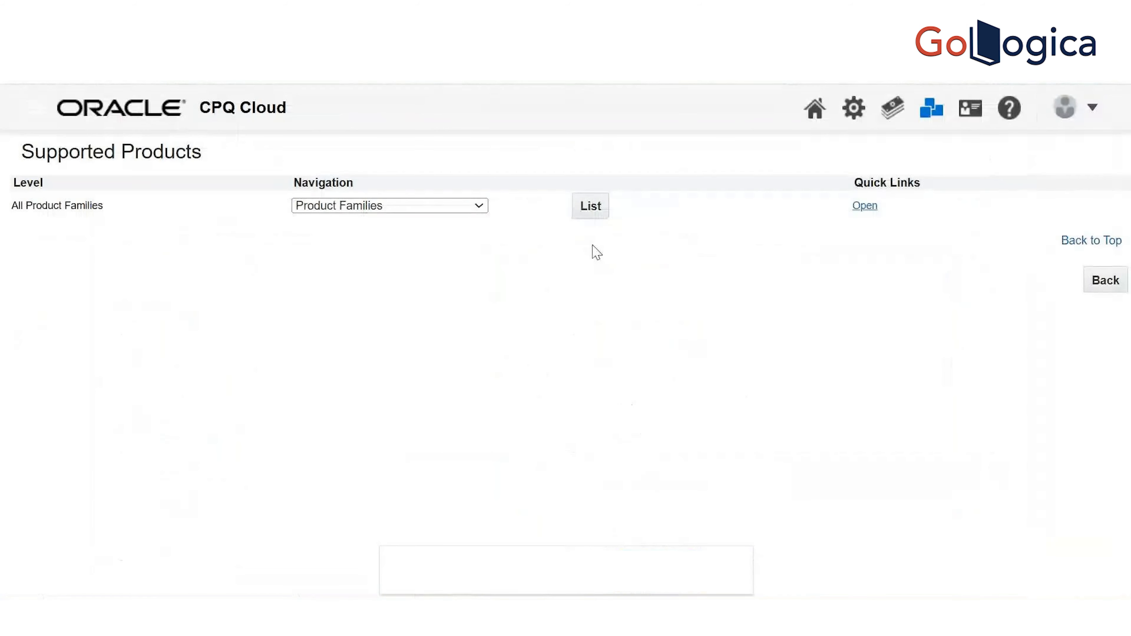
Find Furniture World and list the attributes of its Indoor > Living model, scrolled to the bottom
{"action": "left_click", "coordinate": [592, 213]}
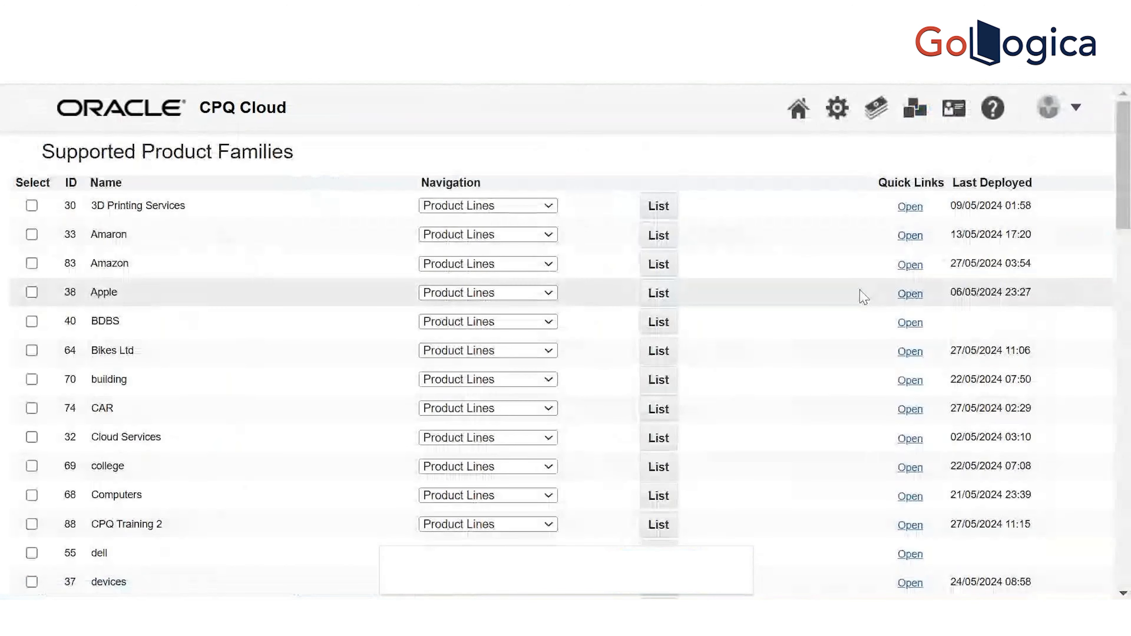
{"action": "key", "text": "ctrl+f"}
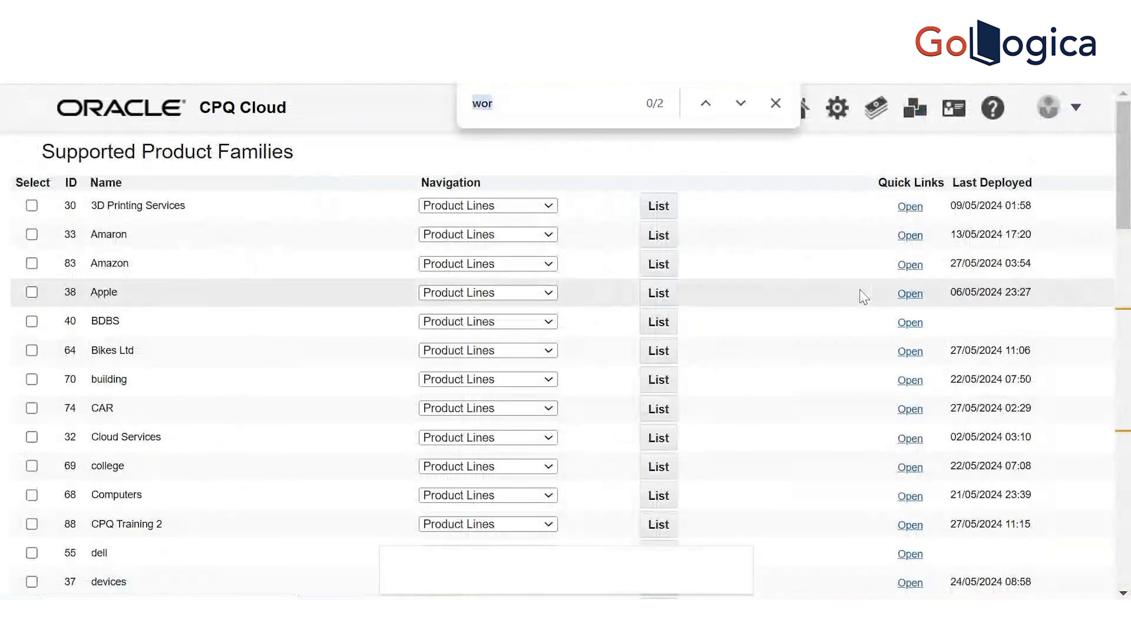
{"action": "left_click", "coordinate": [598, 108]}
{"action": "type", "text": "ld"}
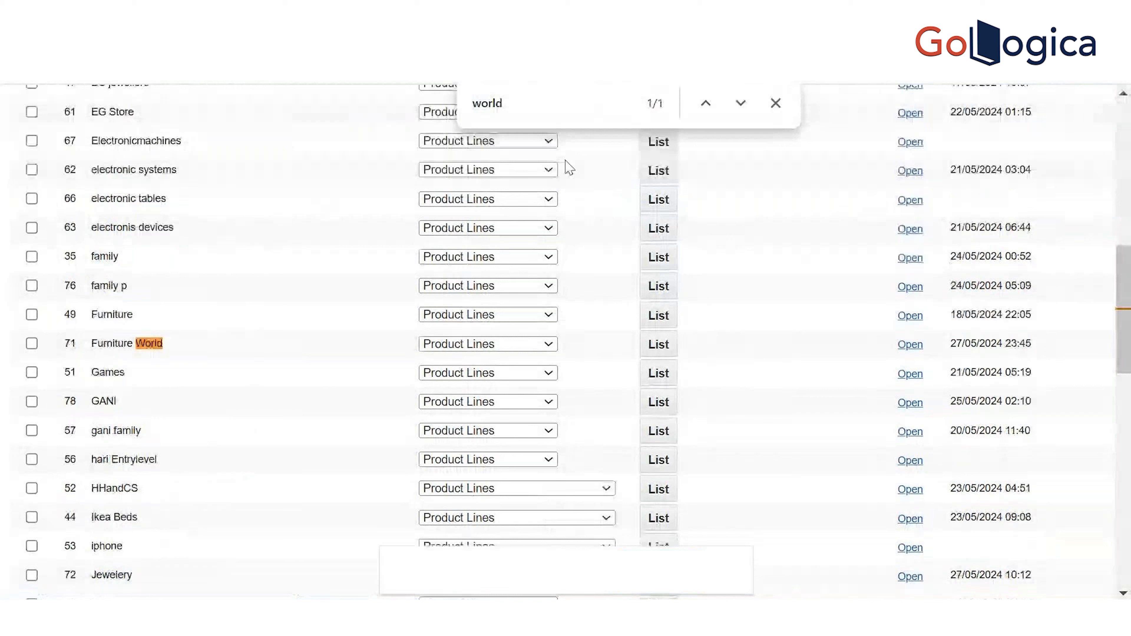
{"action": "left_click", "coordinate": [659, 352]}
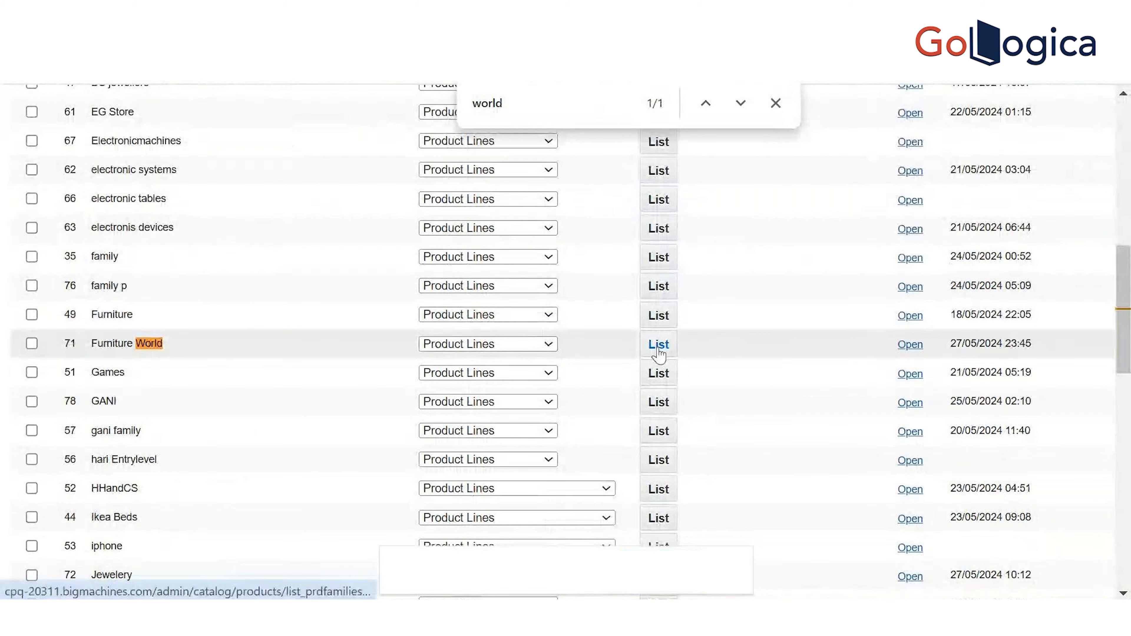
{"action": "left_click", "coordinate": [869, 209]}
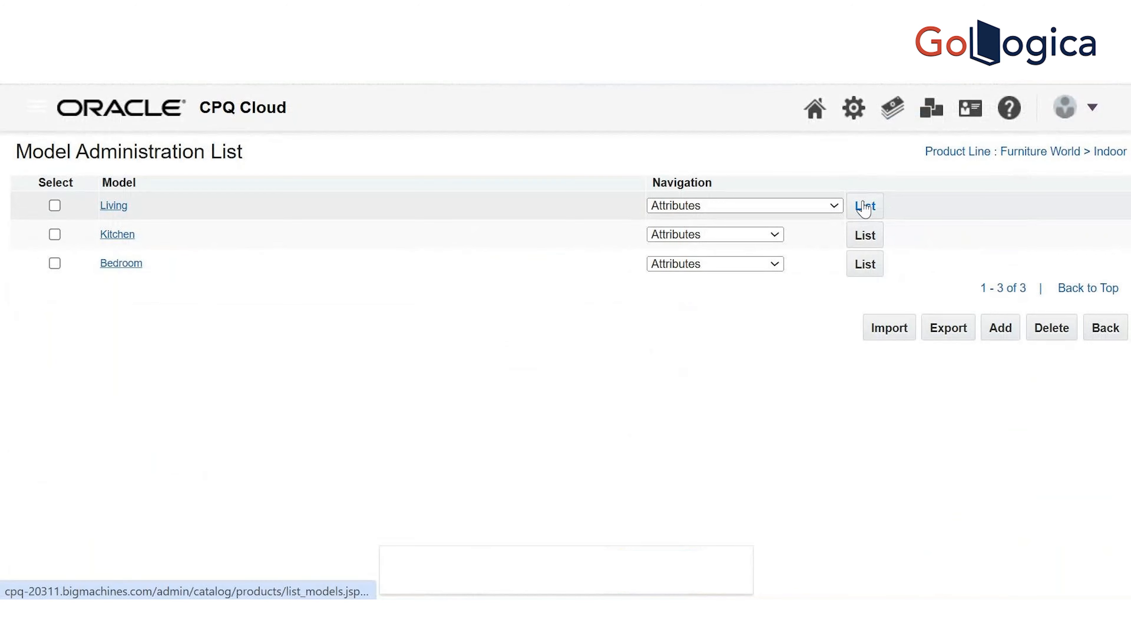
{"action": "left_click", "coordinate": [864, 207]}
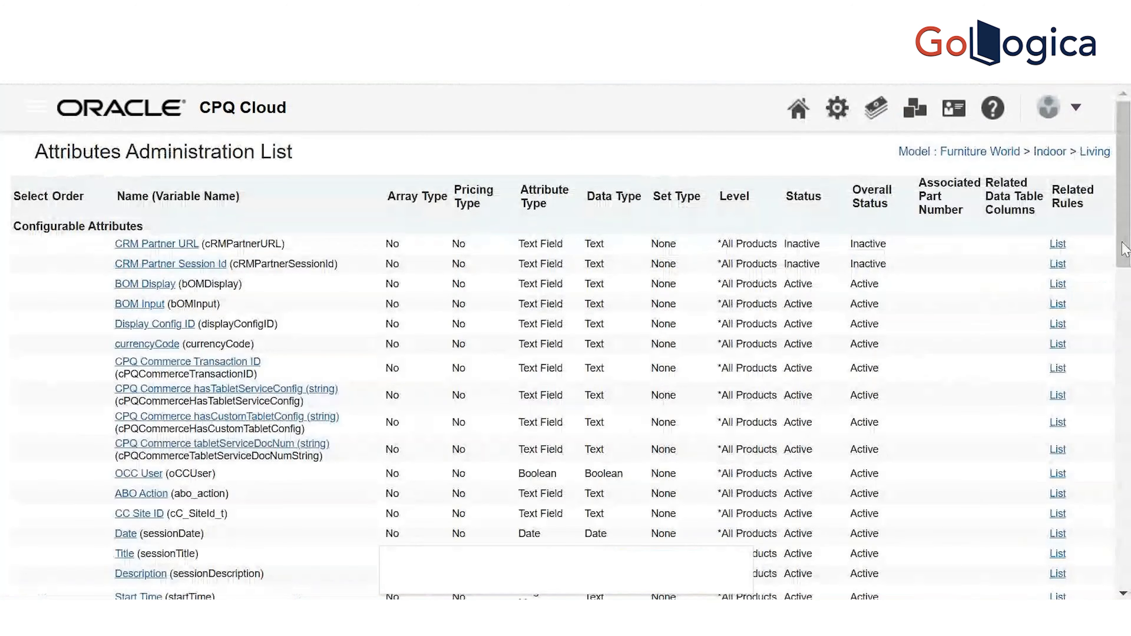
{"action": "scroll", "coordinate": [566, 339], "scroll_direction": "down", "scroll_amount": 5}
{"action": "scroll", "coordinate": [566, 339], "scroll_direction": "down", "scroll_amount": 7}
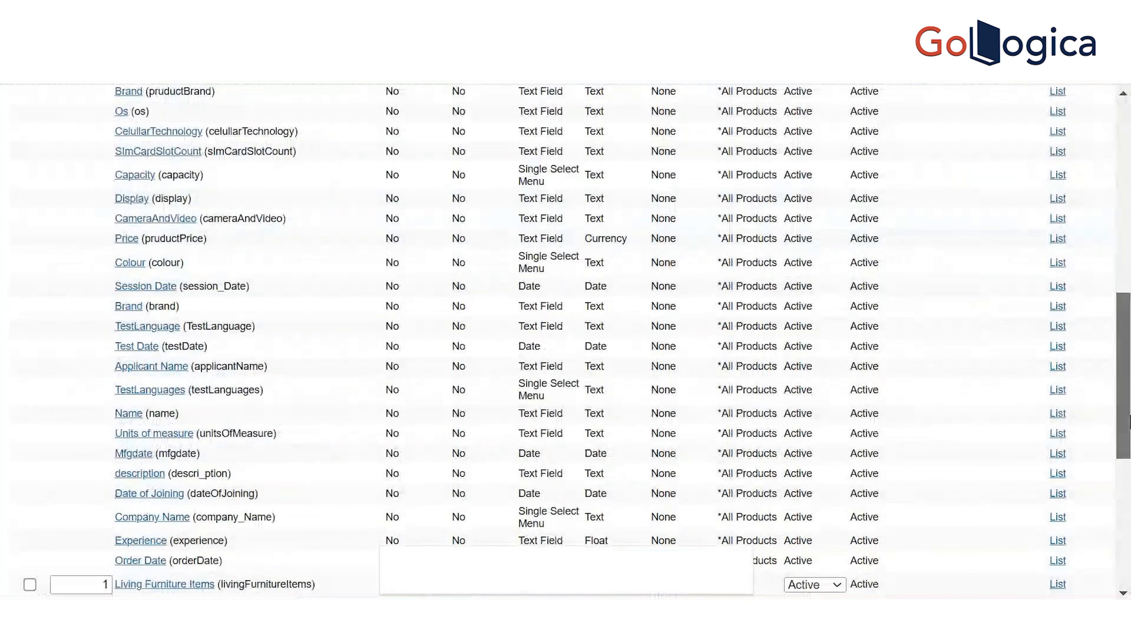
{"action": "left_click_drag", "start_coordinate": [1129, 421], "coordinate": [1129, 564]}
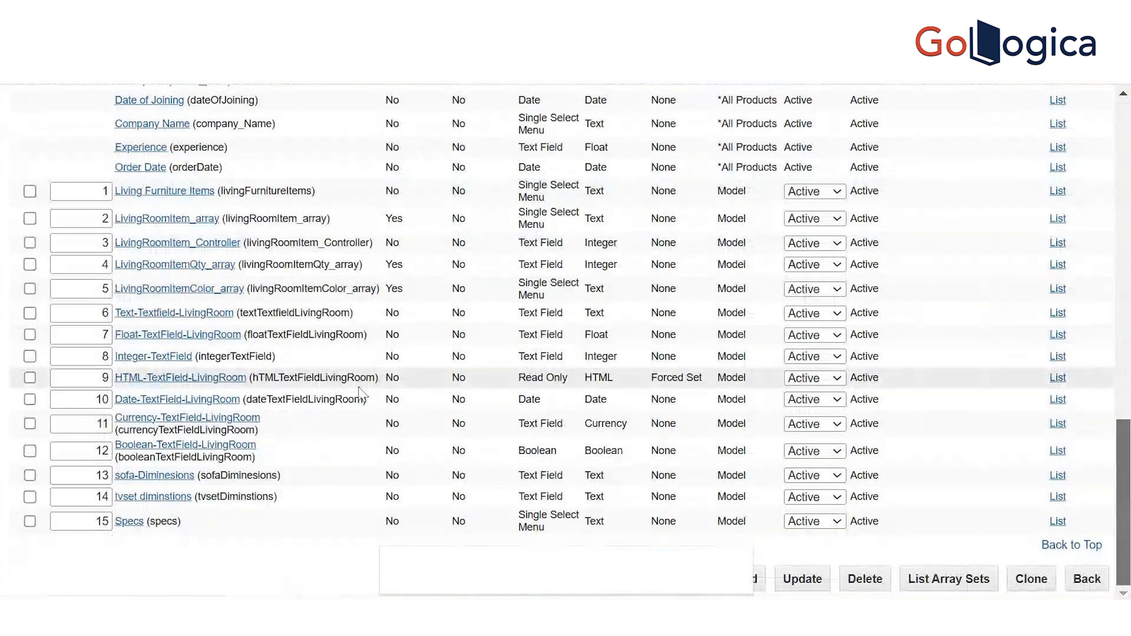
Review the 'FurnitureWold Practice' description of HTML-TextField-LivingRoom in the HTML editor, then close it
{"action": "left_click", "coordinate": [146, 379]}
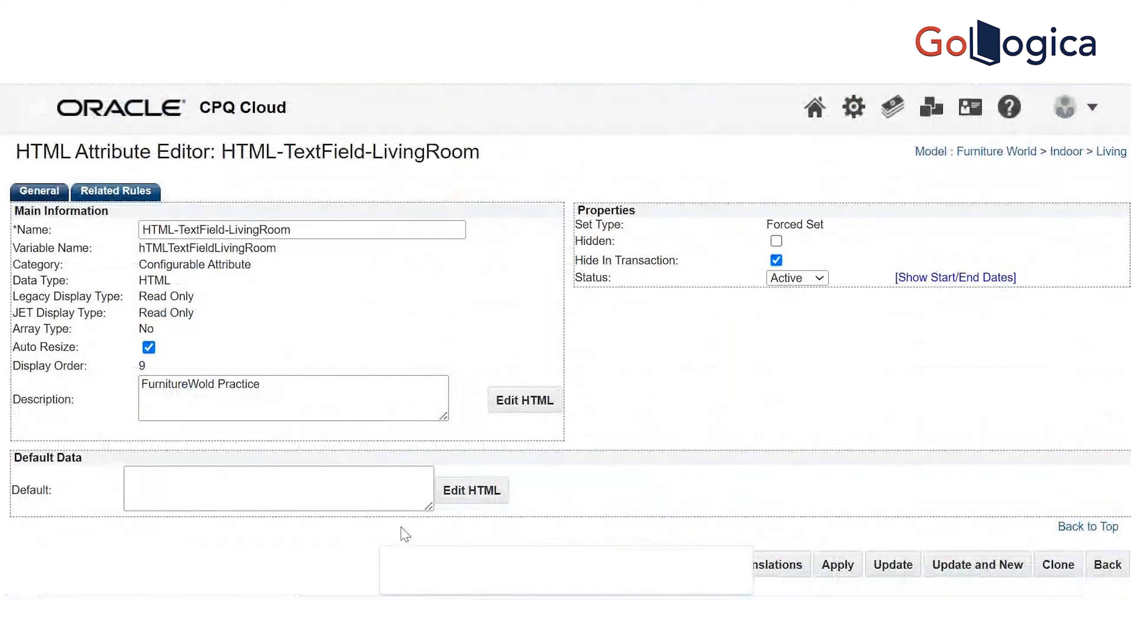
{"action": "left_click", "coordinate": [316, 480]}
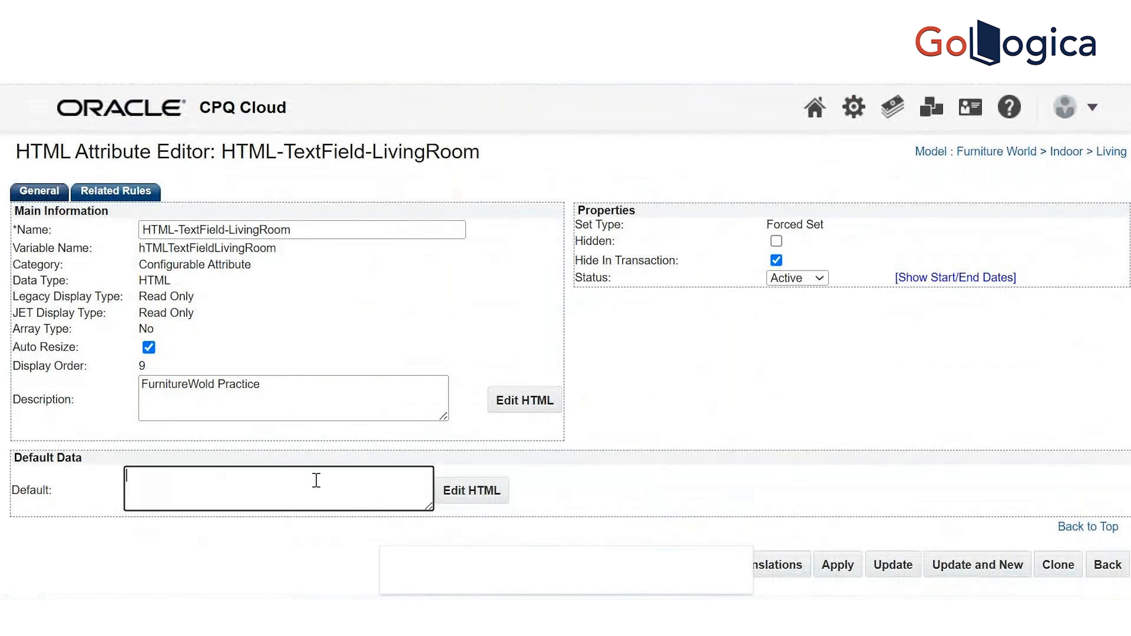
{"action": "left_click", "coordinate": [508, 406]}
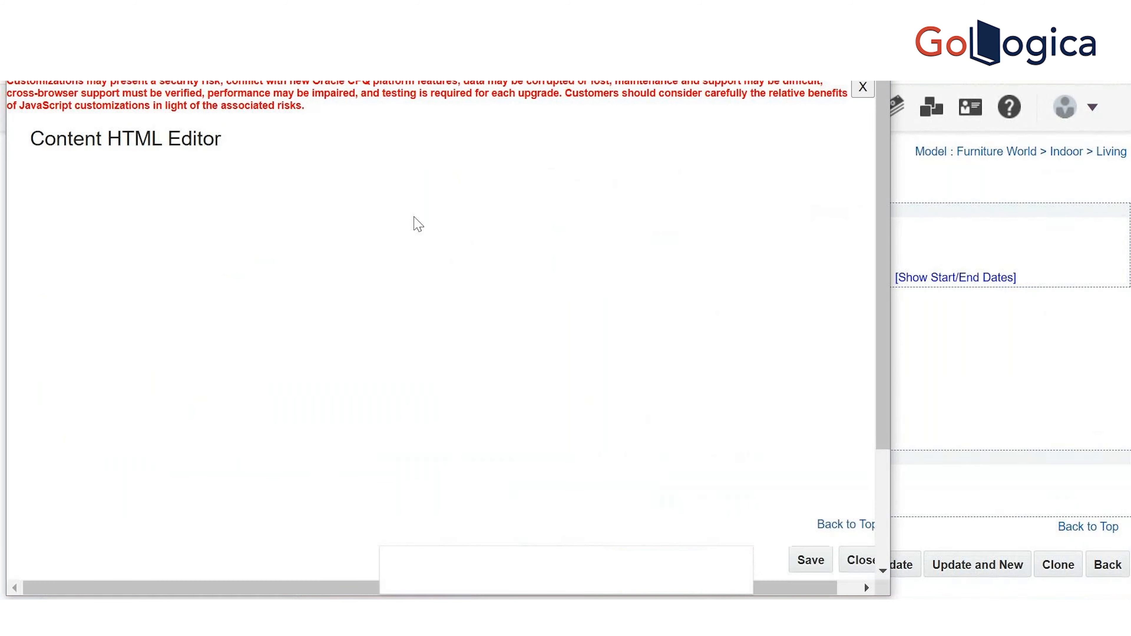
{"action": "left_click", "coordinate": [454, 400]}
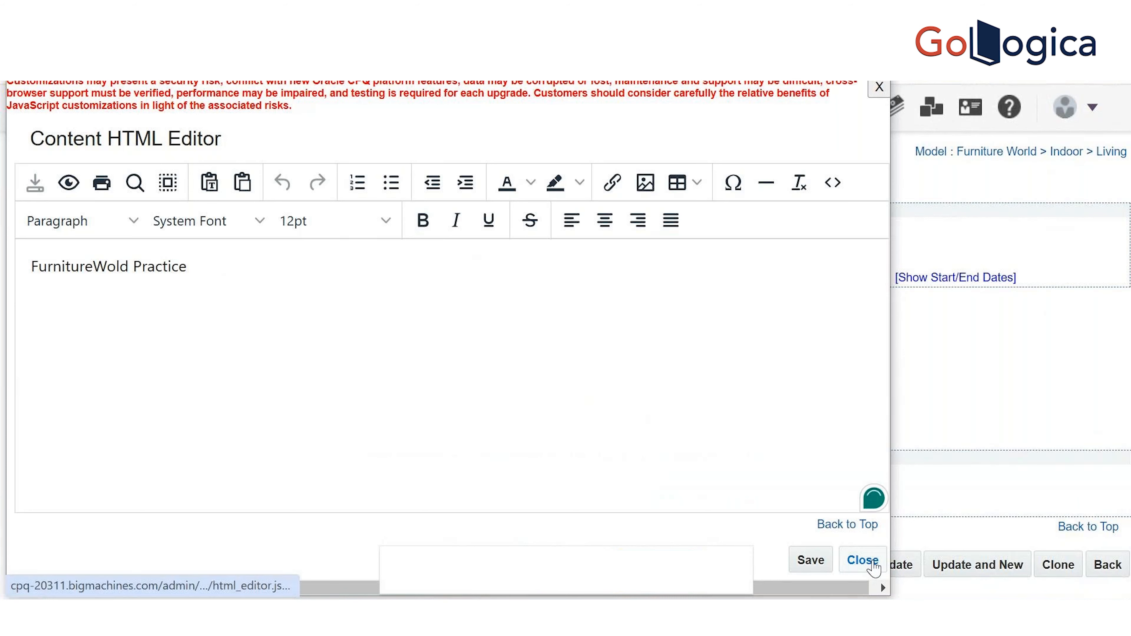
{"action": "left_click", "coordinate": [868, 563]}
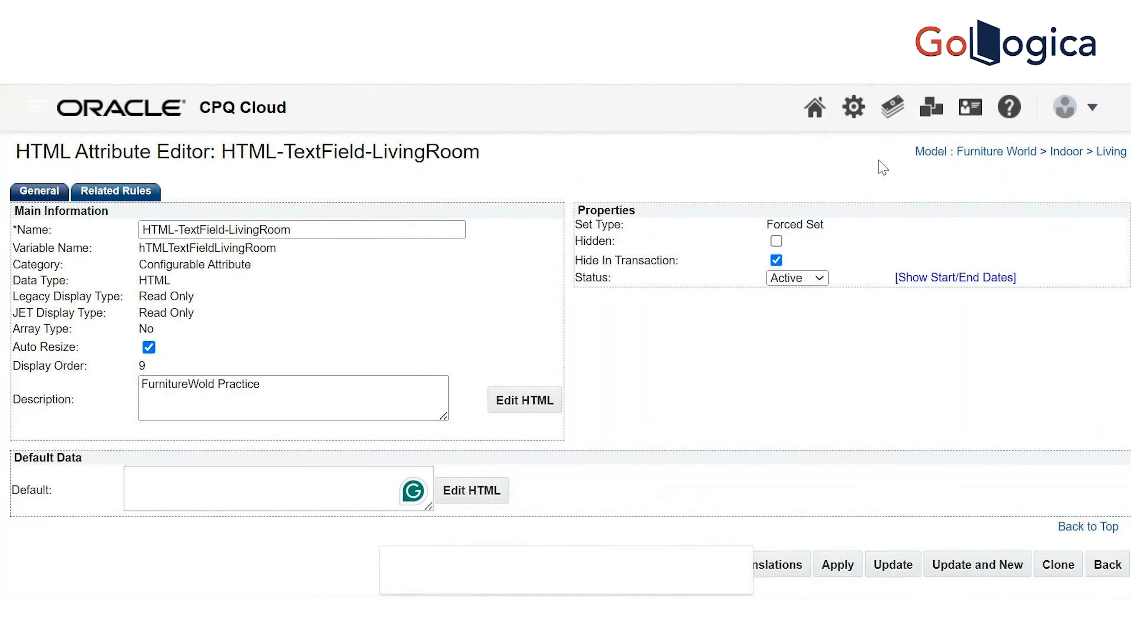
Open the Administration Platform in a new tab and go to Configuration Settings
{"action": "right_click", "coordinate": [853, 107]}
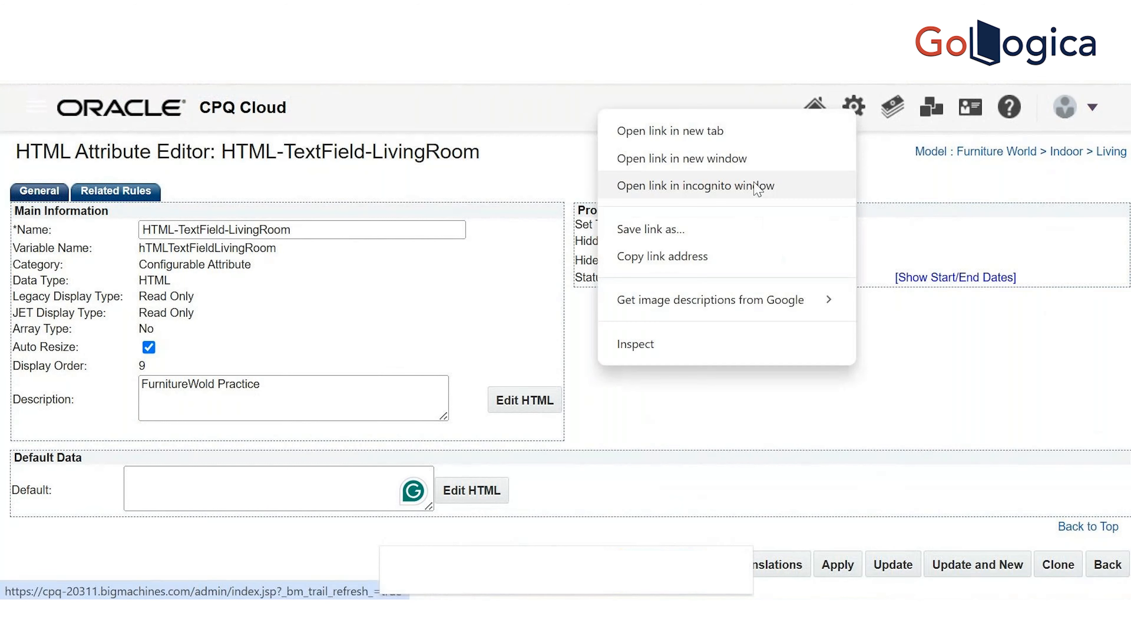
{"action": "left_click", "coordinate": [731, 136]}
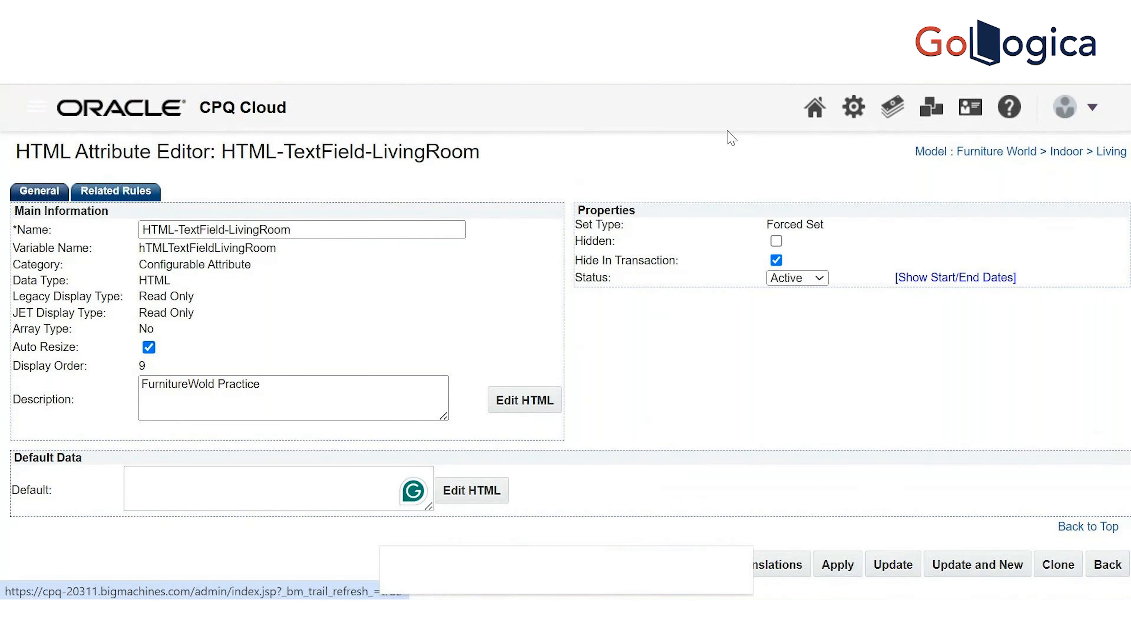
{"action": "key", "text": "ctrl+Tab"}
{"action": "left_click_drag", "start_coordinate": [1130, 241], "coordinate": [1129, 340]}
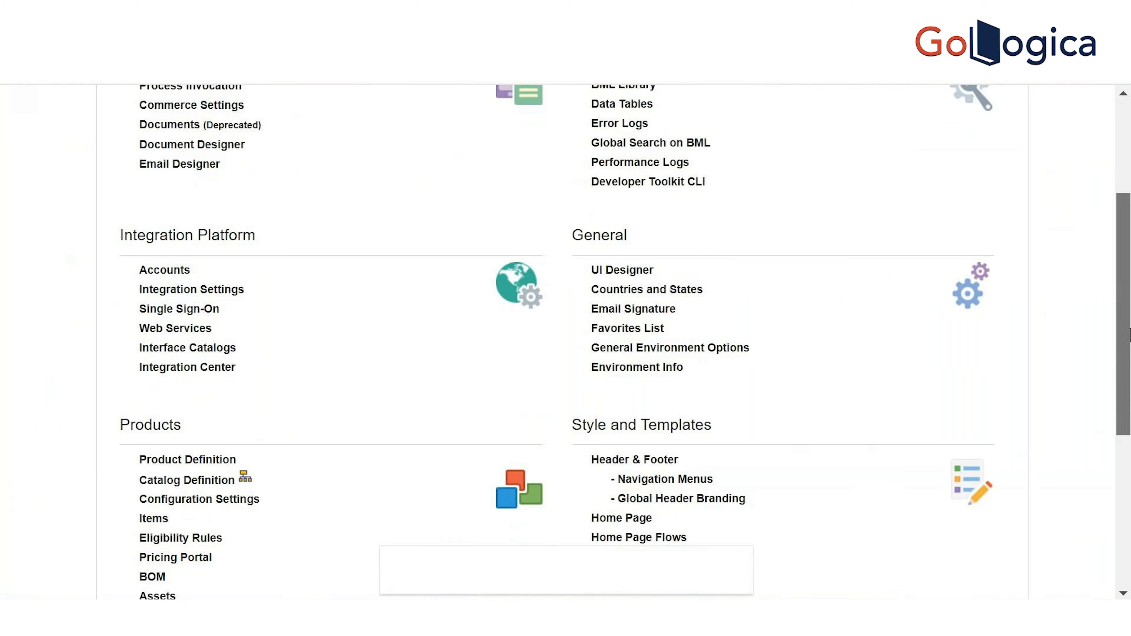
{"action": "left_click", "coordinate": [191, 495]}
List the Recommendations rules for Furniture World > Indoor > Living
{"action": "left_click", "coordinate": [583, 212]}
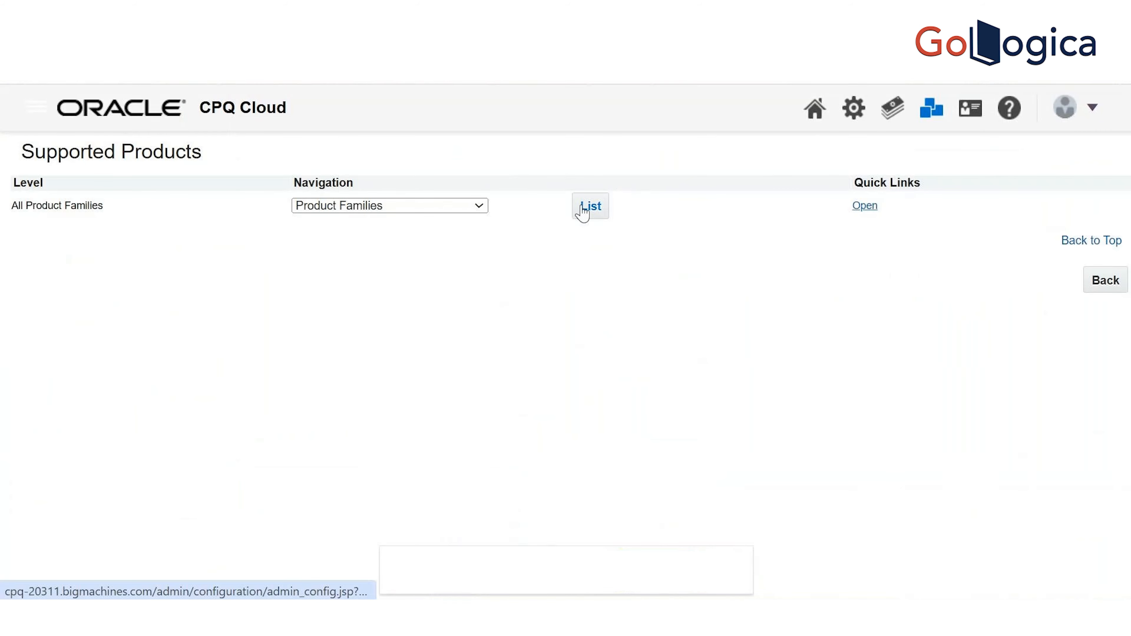
{"action": "key", "text": "ctrl+f"}
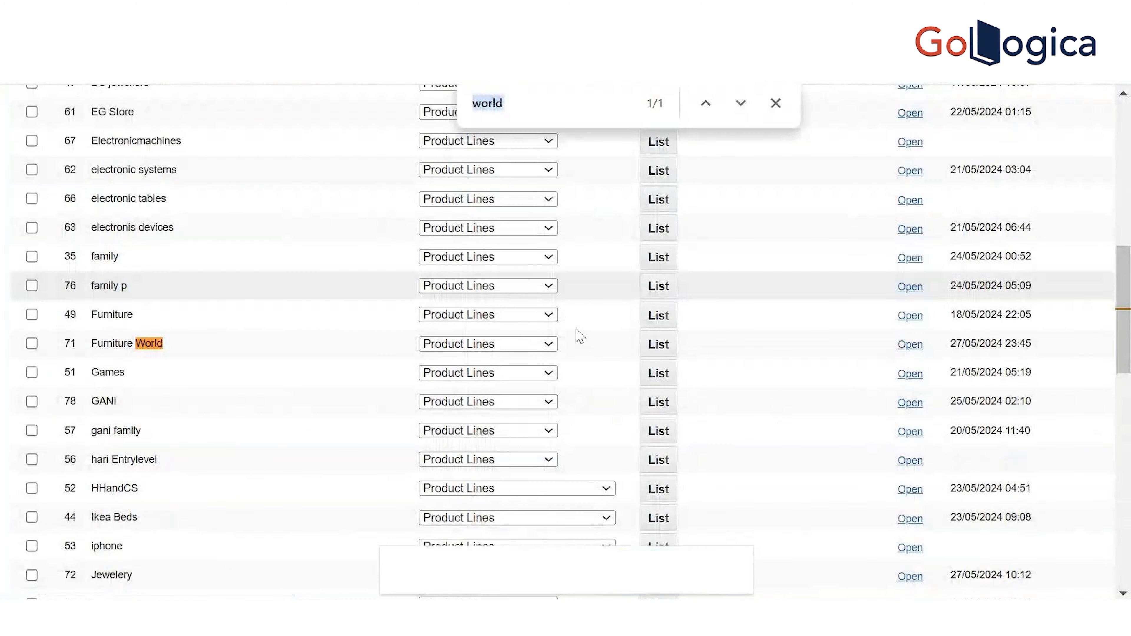
{"action": "left_click", "coordinate": [668, 347]}
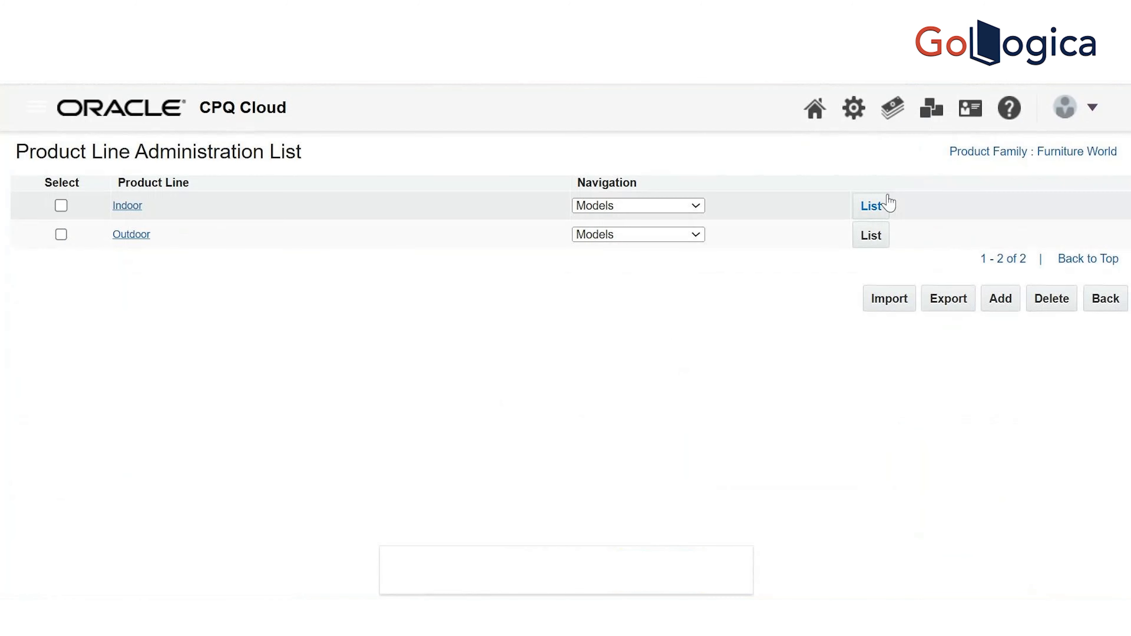
{"action": "left_click", "coordinate": [881, 210]}
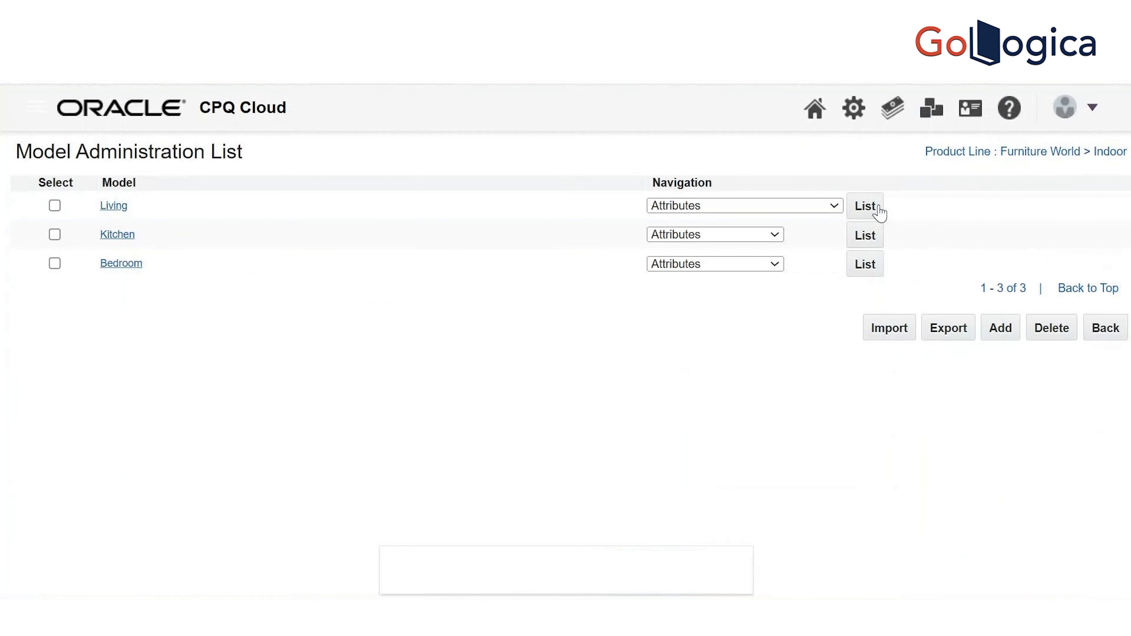
{"action": "left_click", "coordinate": [810, 209]}
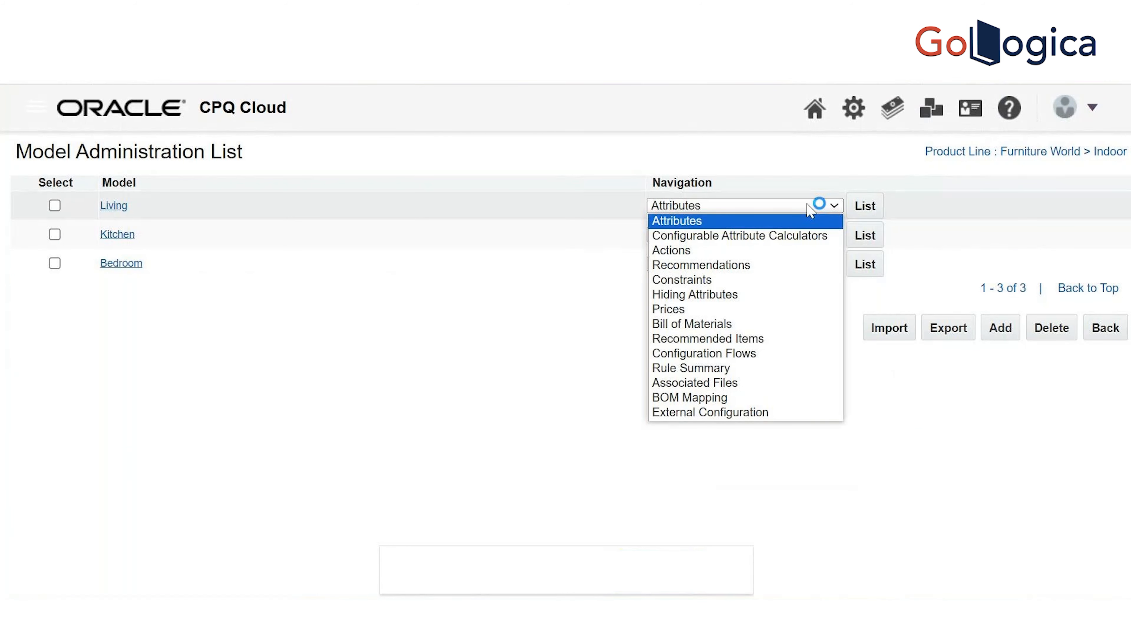
{"action": "left_click", "coordinate": [778, 268]}
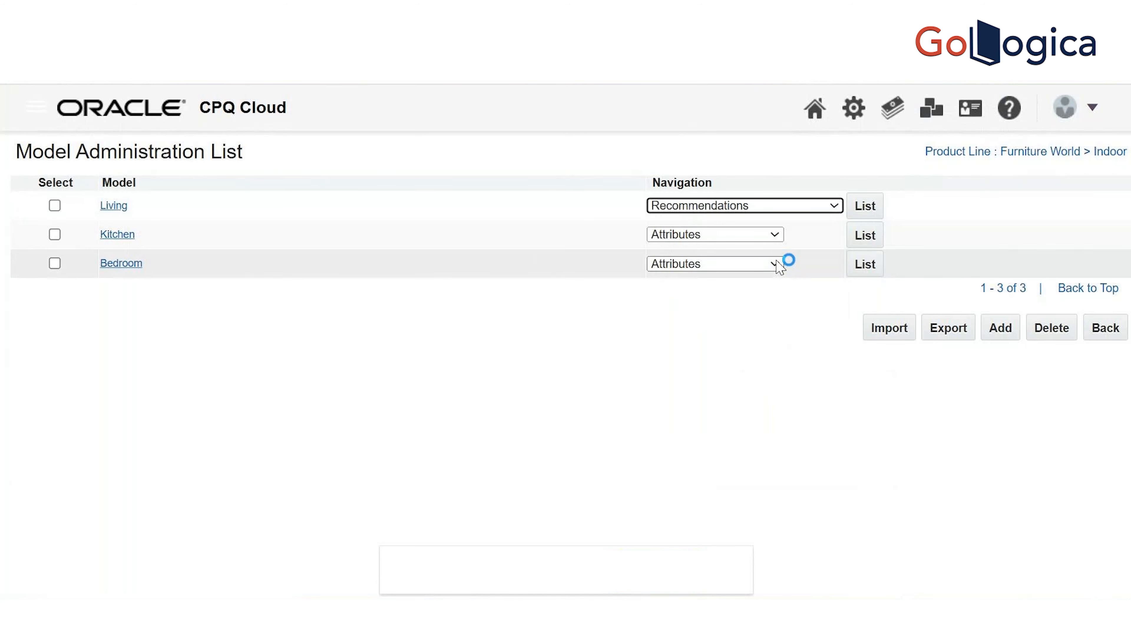
{"action": "left_click", "coordinate": [870, 213]}
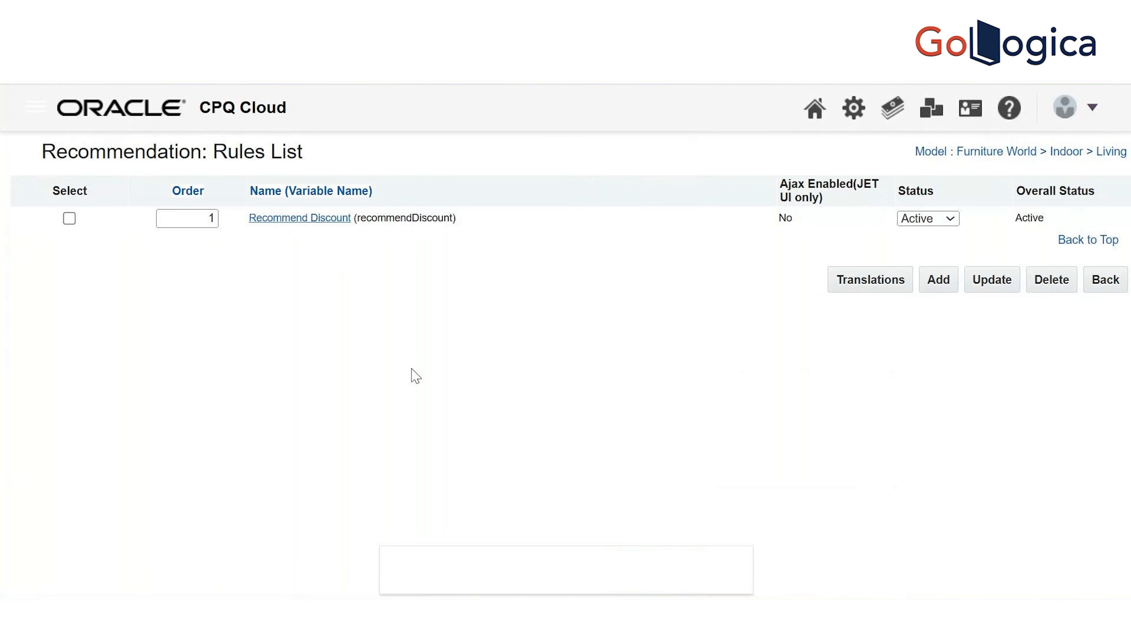
Create a new recommendation rule named 'Populate HTML'
{"action": "left_click", "coordinate": [939, 280]}
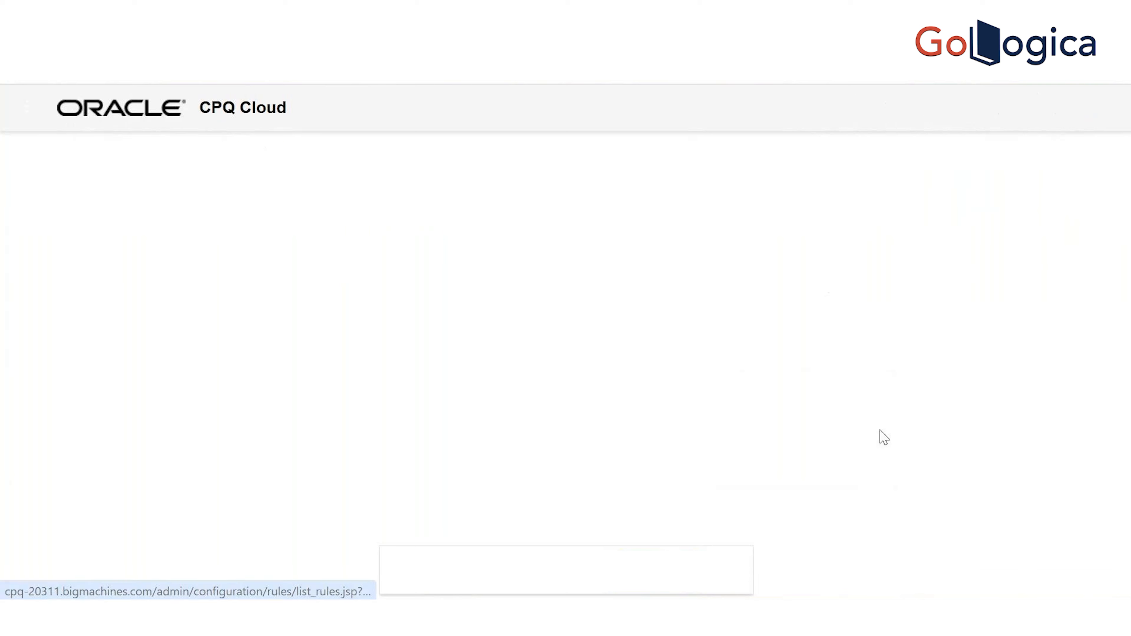
{"action": "left_click", "coordinate": [328, 180]}
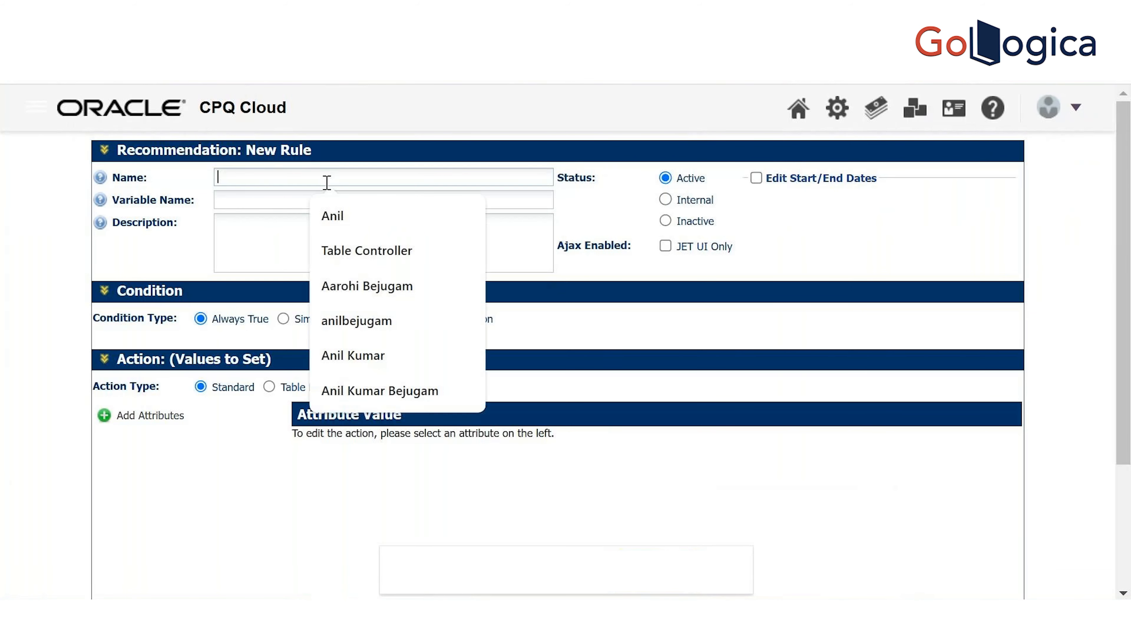
{"action": "type", "text": "H"}
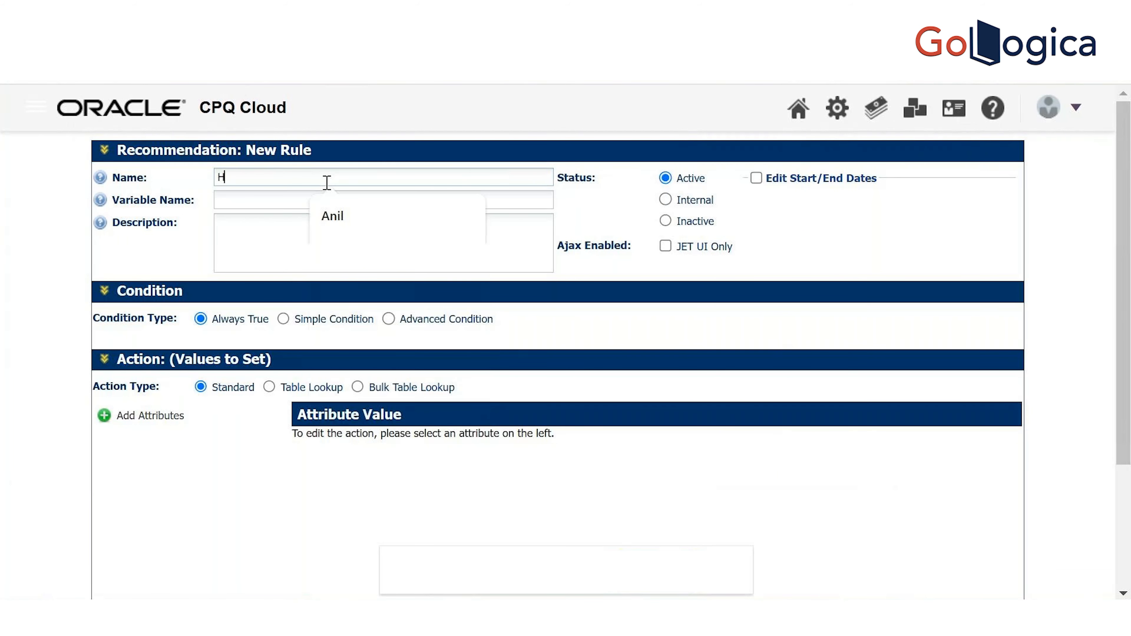
{"action": "type", "text": "TP"}
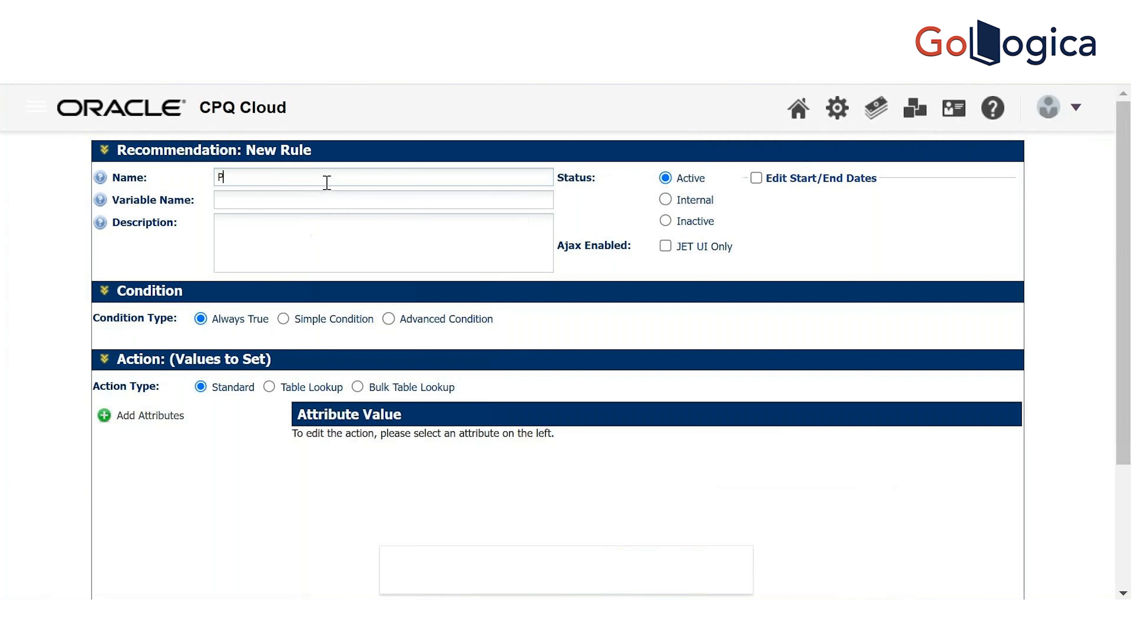
{"action": "type", "text": "opulate HTML"}
{"action": "key", "text": "Tab"}
{"action": "key", "text": "Tab"}
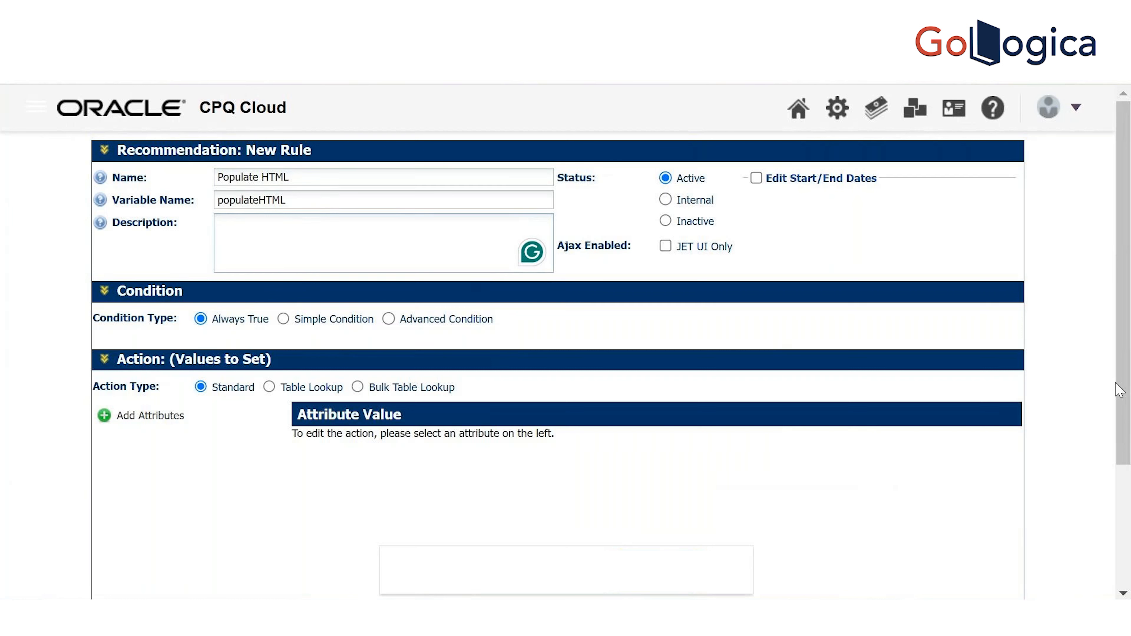
Add an attribute to the rule's Values to Set action
{"action": "left_click_drag", "start_coordinate": [1127, 378], "coordinate": [1129, 439]}
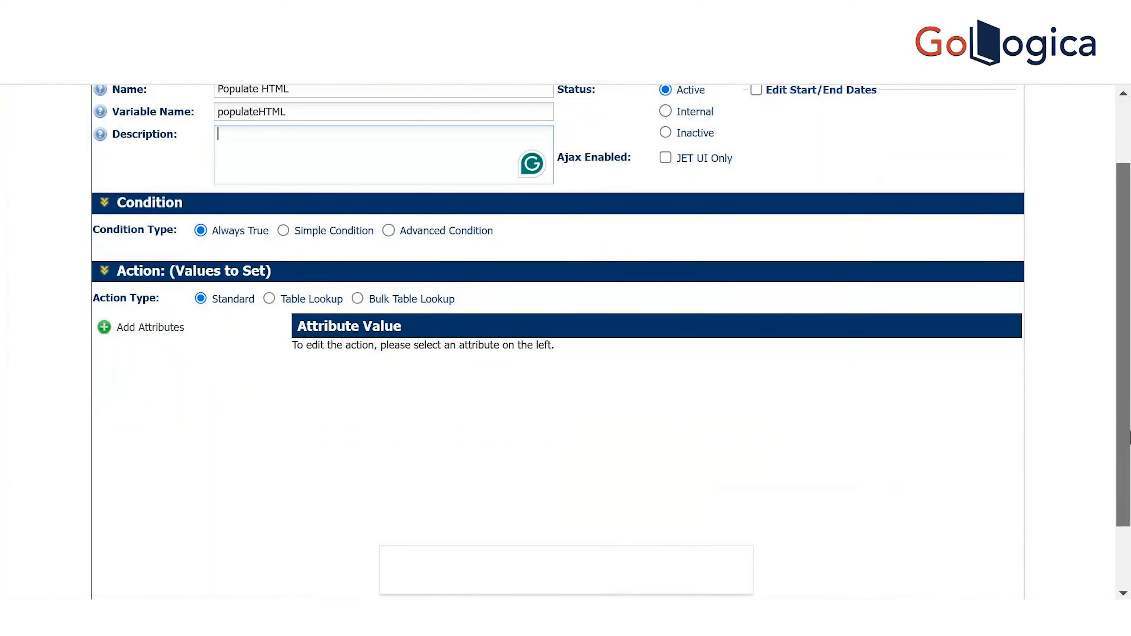
{"action": "left_click_drag", "start_coordinate": [1130, 439], "coordinate": [1130, 507]}
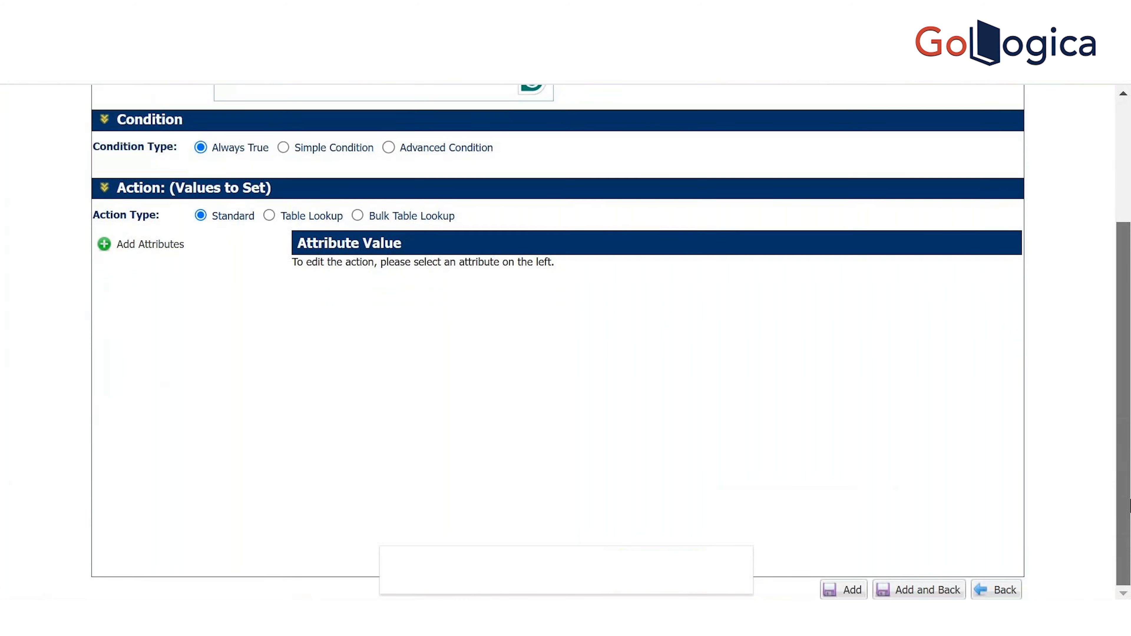
{"action": "left_click", "coordinate": [184, 252]}
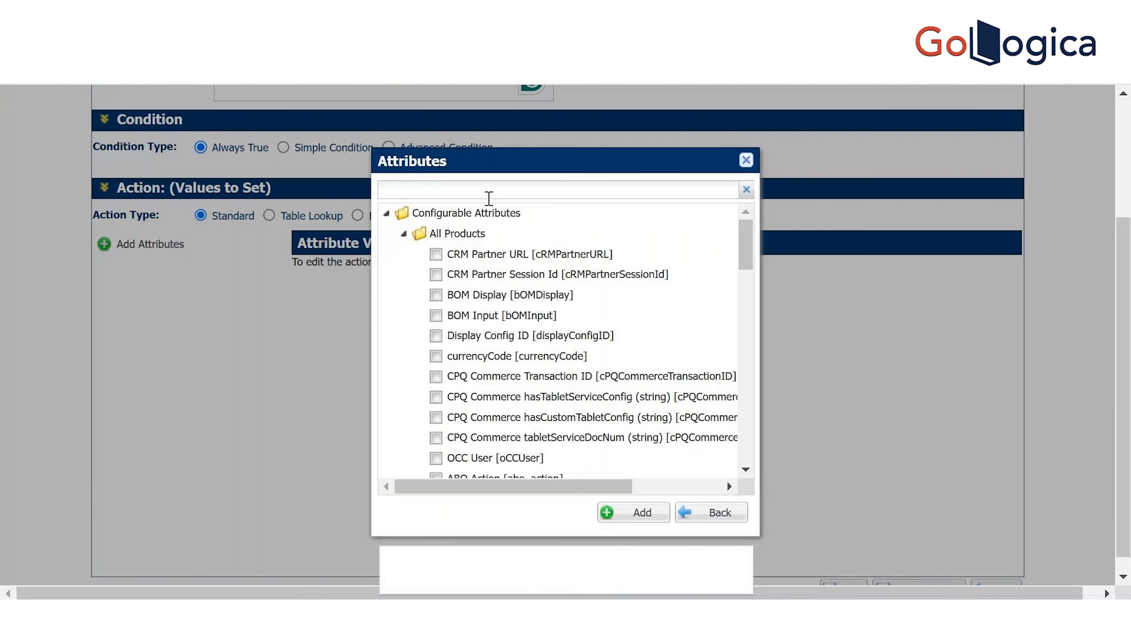
Add HTML-TextField-LivingRoom to the action and choose to define its value with a BML function
{"action": "left_click", "coordinate": [489, 197]}
{"action": "type", "text": "HTM"}
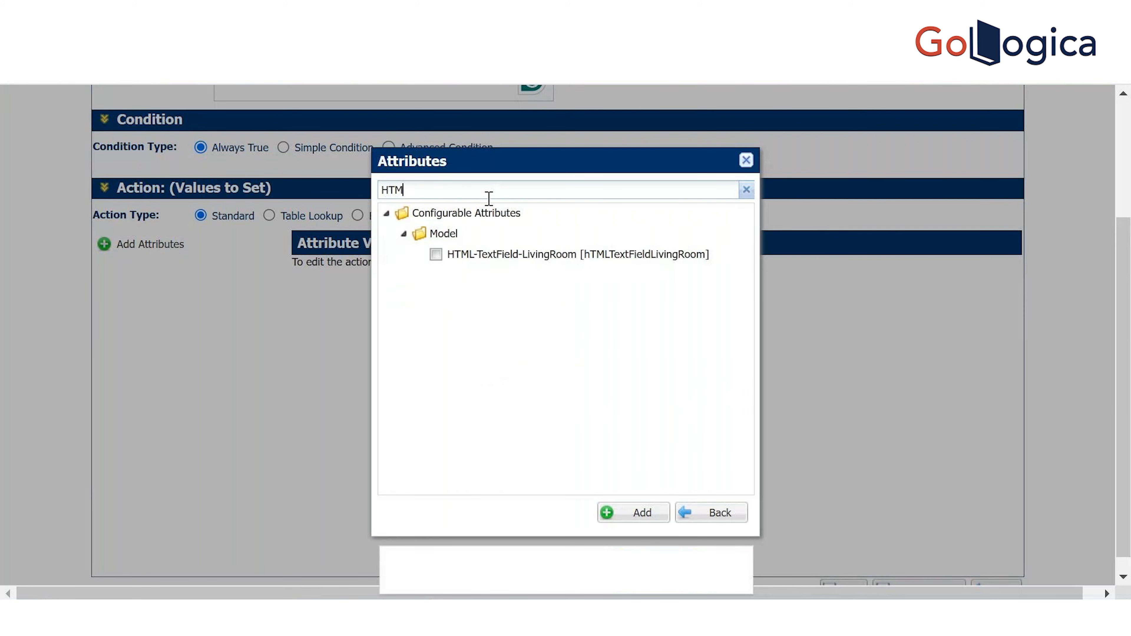
{"action": "left_click", "coordinate": [449, 258]}
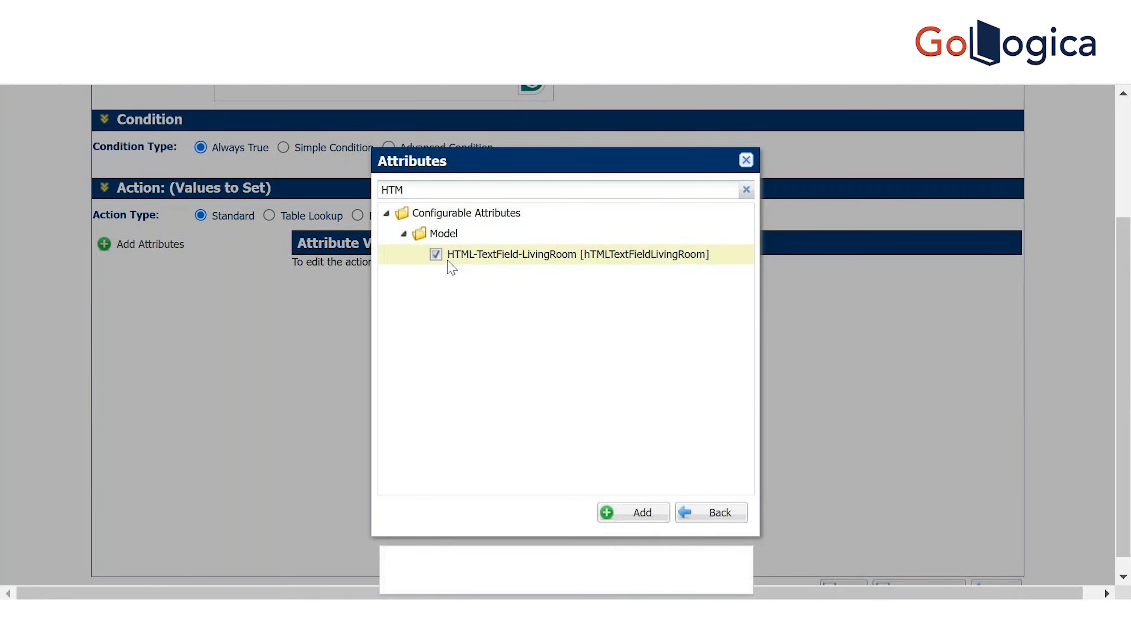
{"action": "left_click", "coordinate": [684, 522]}
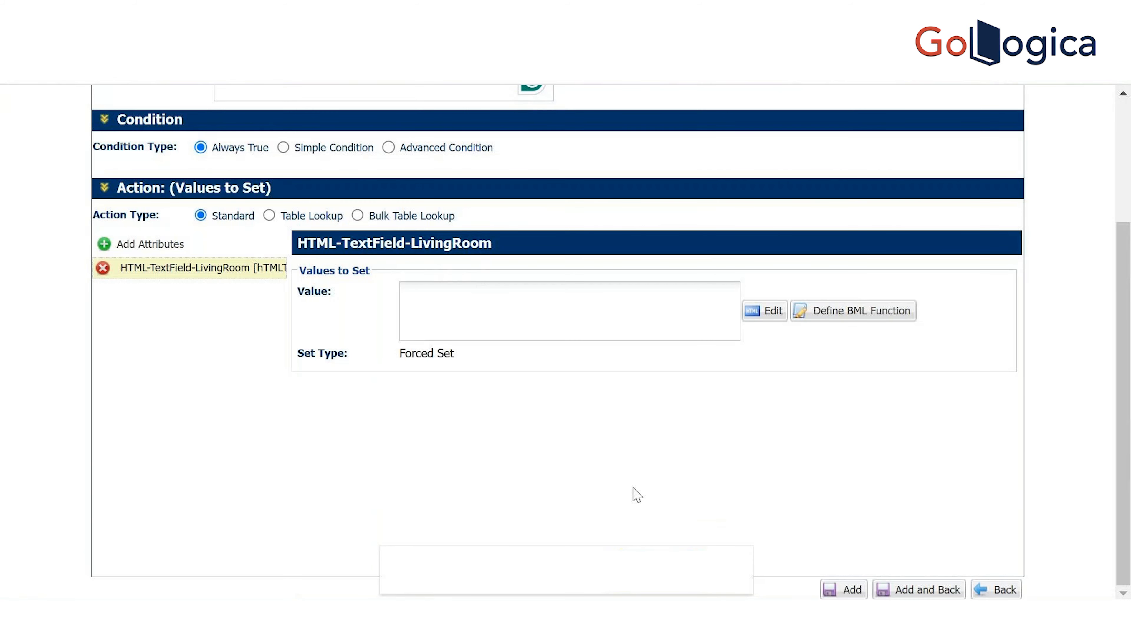
{"action": "left_click", "coordinate": [589, 312]}
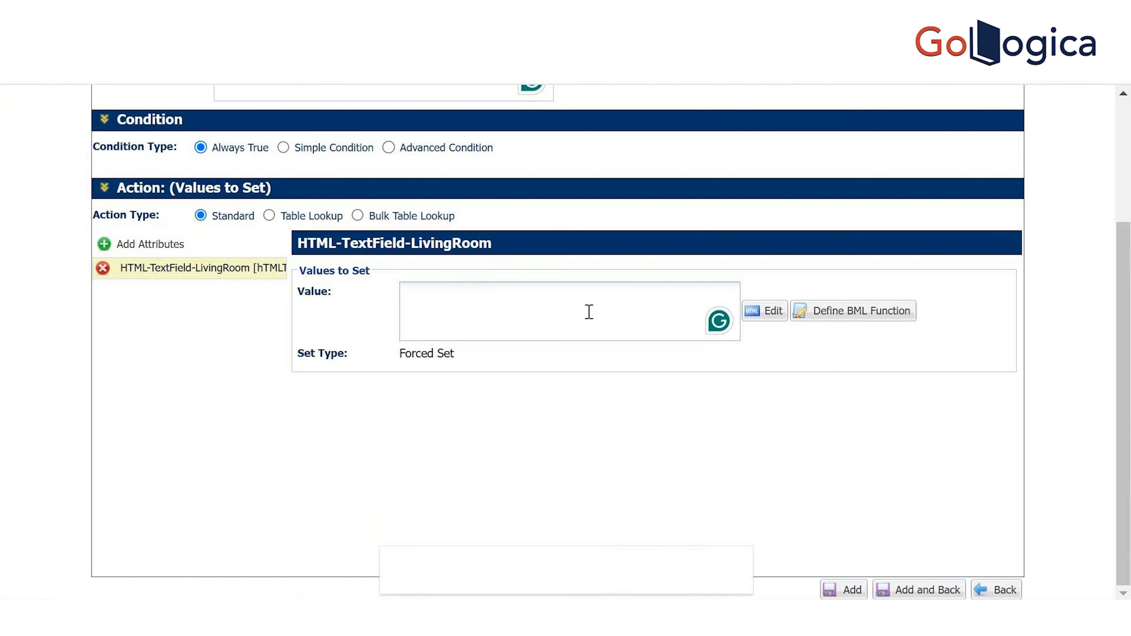
{"action": "left_click", "coordinate": [866, 318]}
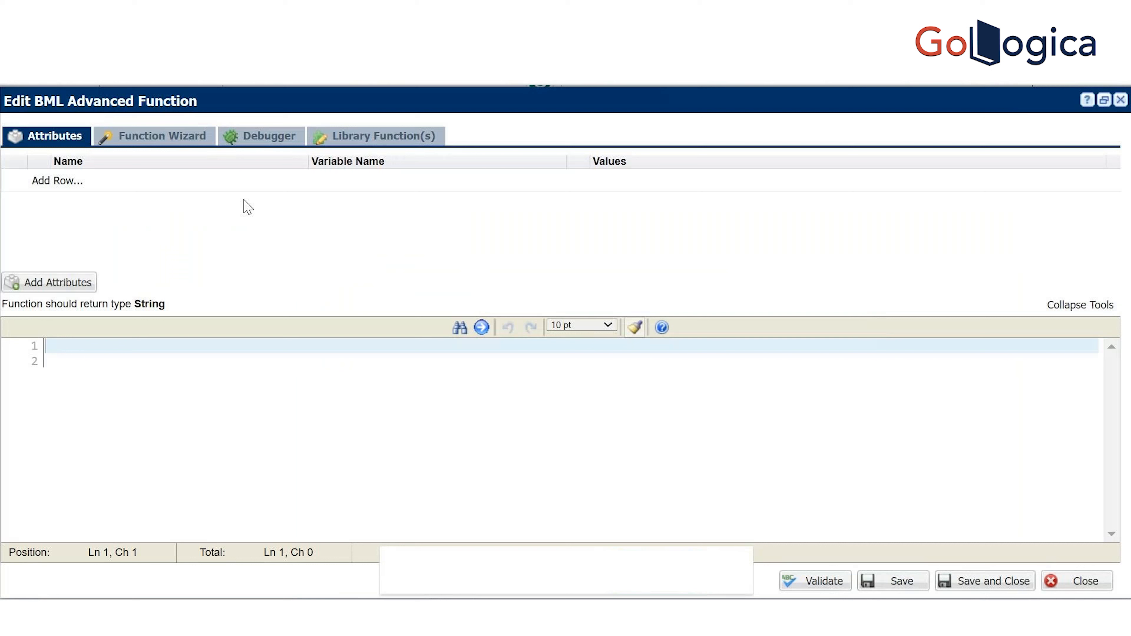
{"action": "left_click", "coordinate": [205, 183]}
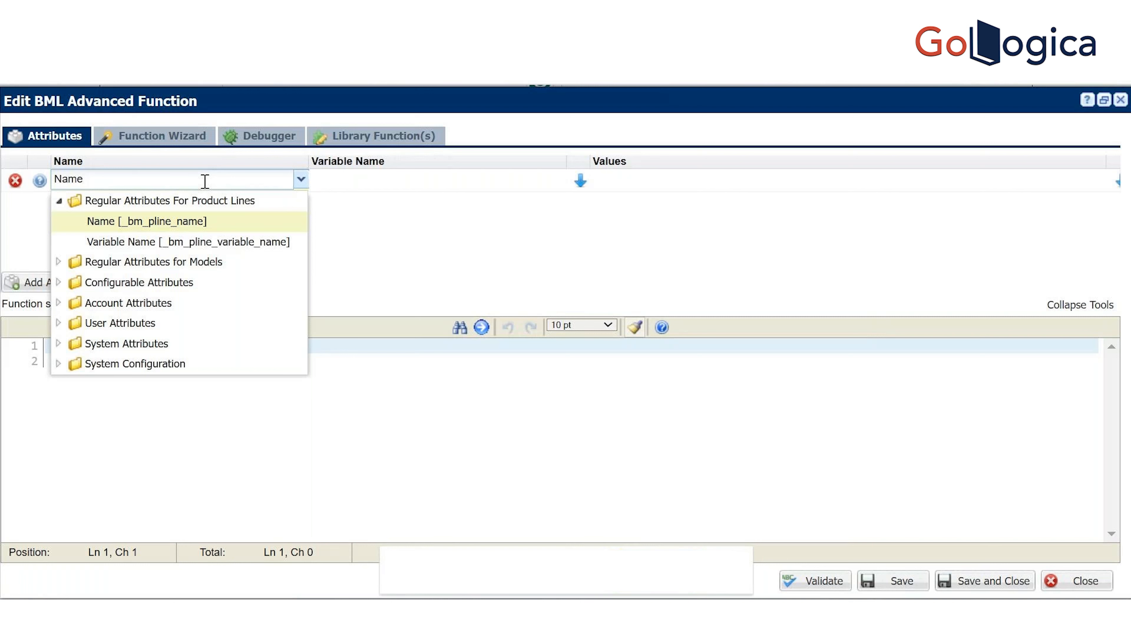
{"action": "key", "text": "BackSpace"}
{"action": "key", "text": "BackSpace"}
{"action": "key", "text": "BackSpace"}
{"action": "key", "text": "BackSpace"}
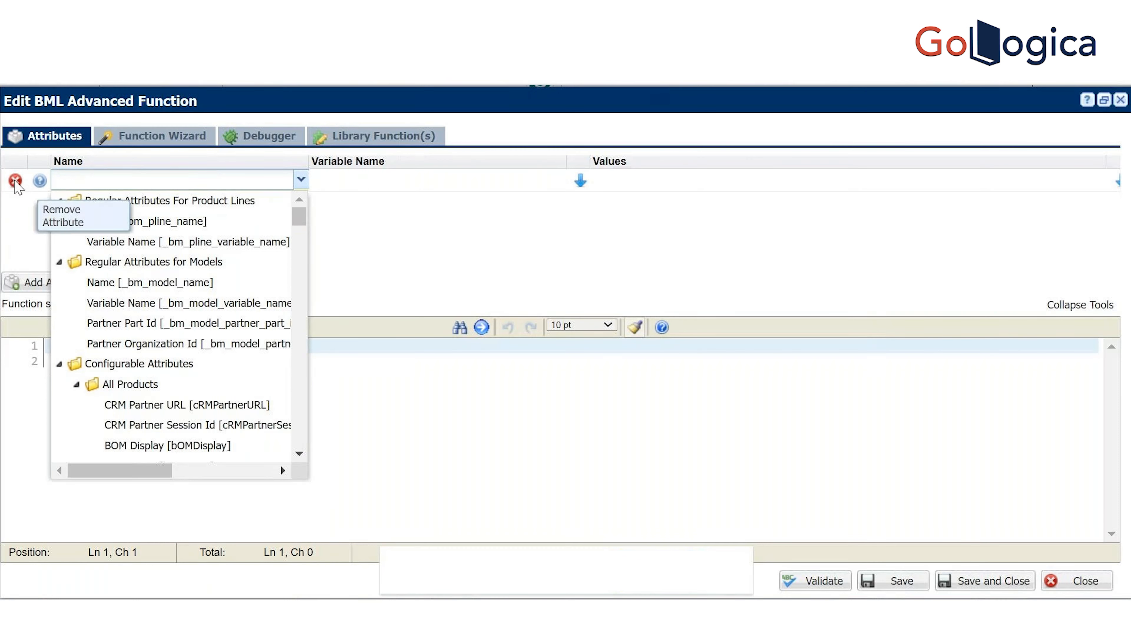
{"action": "left_click", "coordinate": [15, 182]}
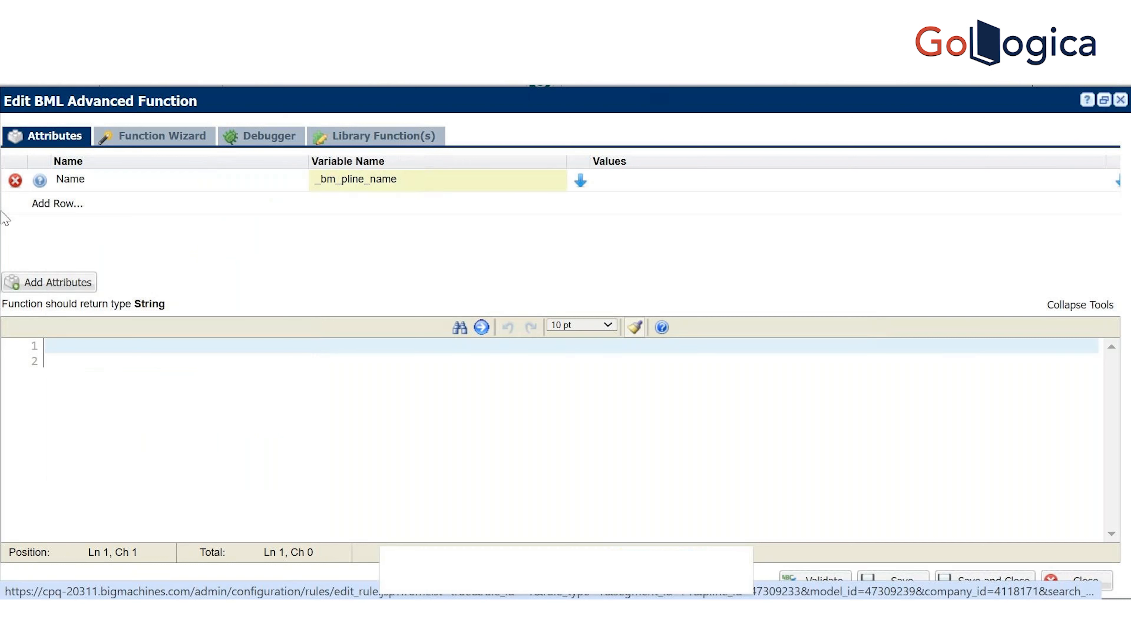
{"action": "left_click", "coordinate": [15, 181]}
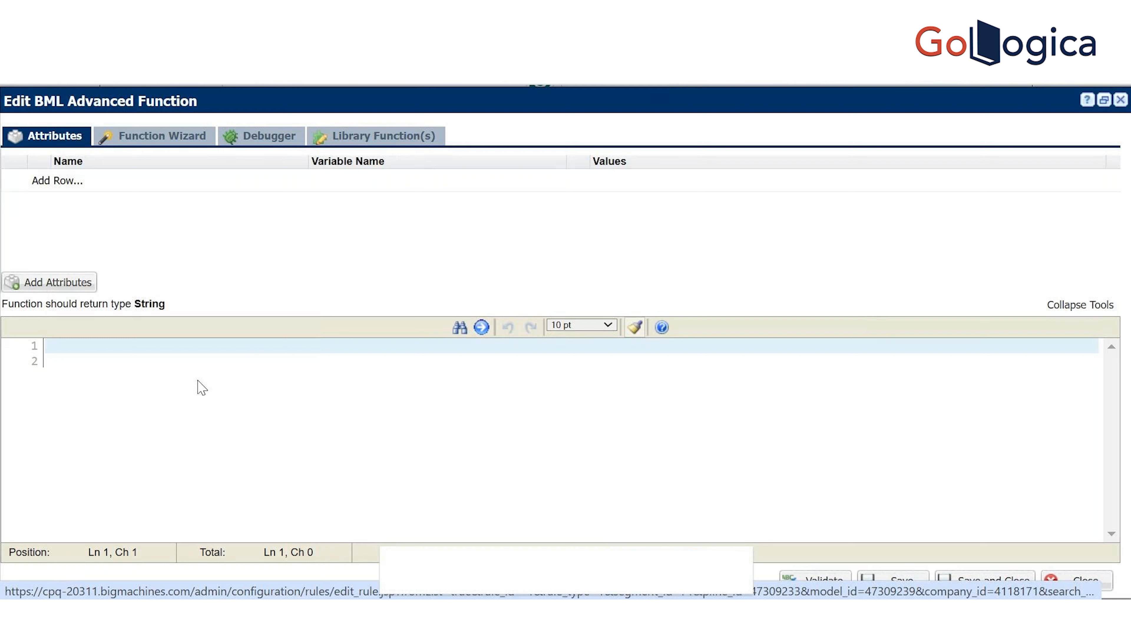
Write 'return "";' on line 1 of the BML function editor
{"action": "left_click", "coordinate": [189, 352]}
{"action": "type", "text": "return"}
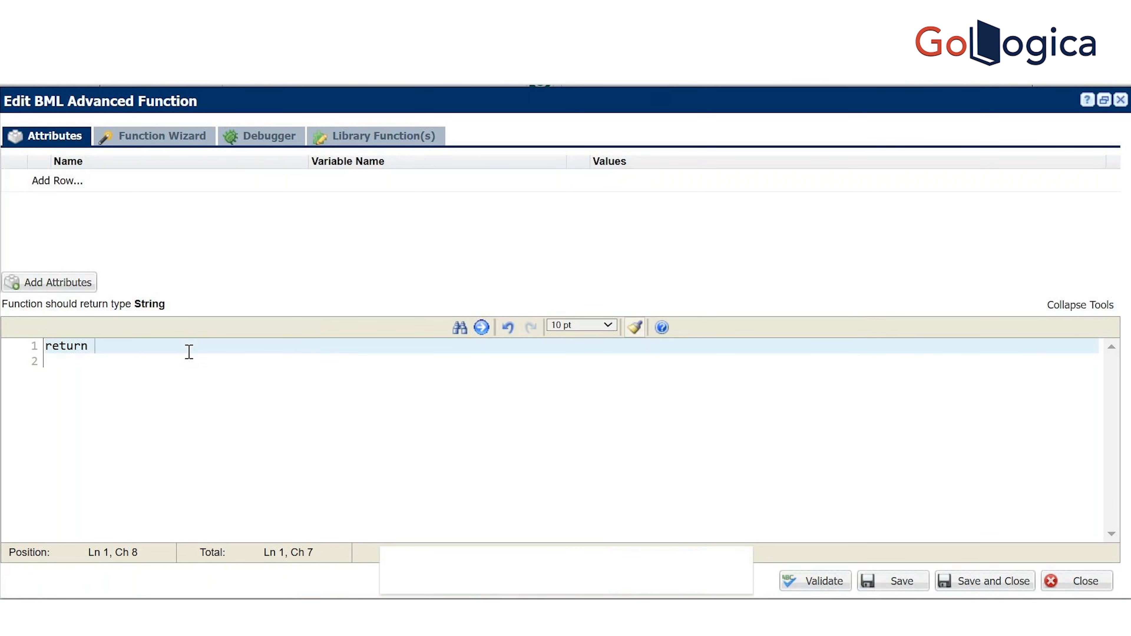
{"action": "type", "text": " \"\";"}
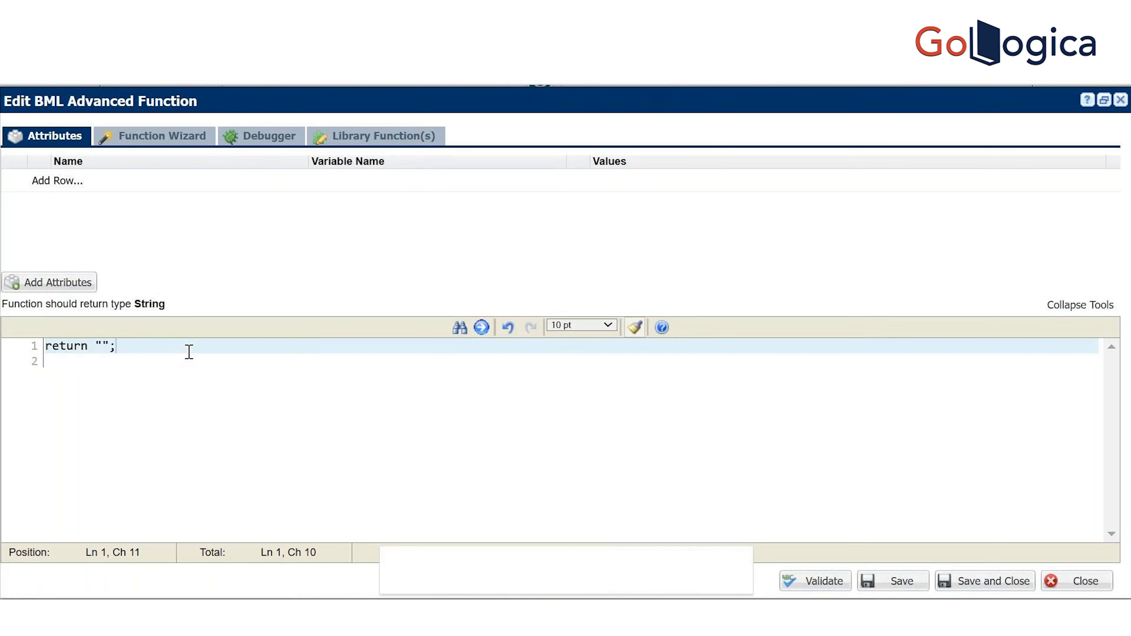
{"action": "key", "text": "Left"}
{"action": "key", "text": "Left"}
{"action": "key", "text": "Left"}
{"action": "left_click", "coordinate": [313, 464]}
Search Google for 'html w3schools' in a new tab
{"action": "key", "text": "ctrl+t"}
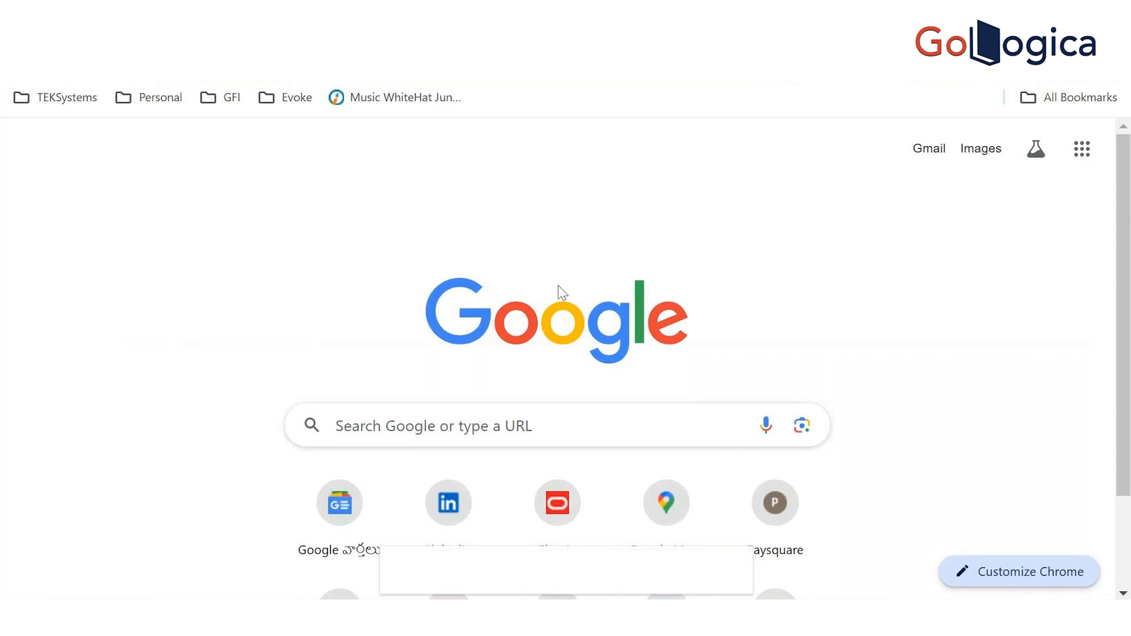
{"action": "type", "text": "h"}
{"action": "key", "text": "BackSpace"}
{"action": "key", "text": "BackSpace"}
{"action": "type", "text": "HRML"}
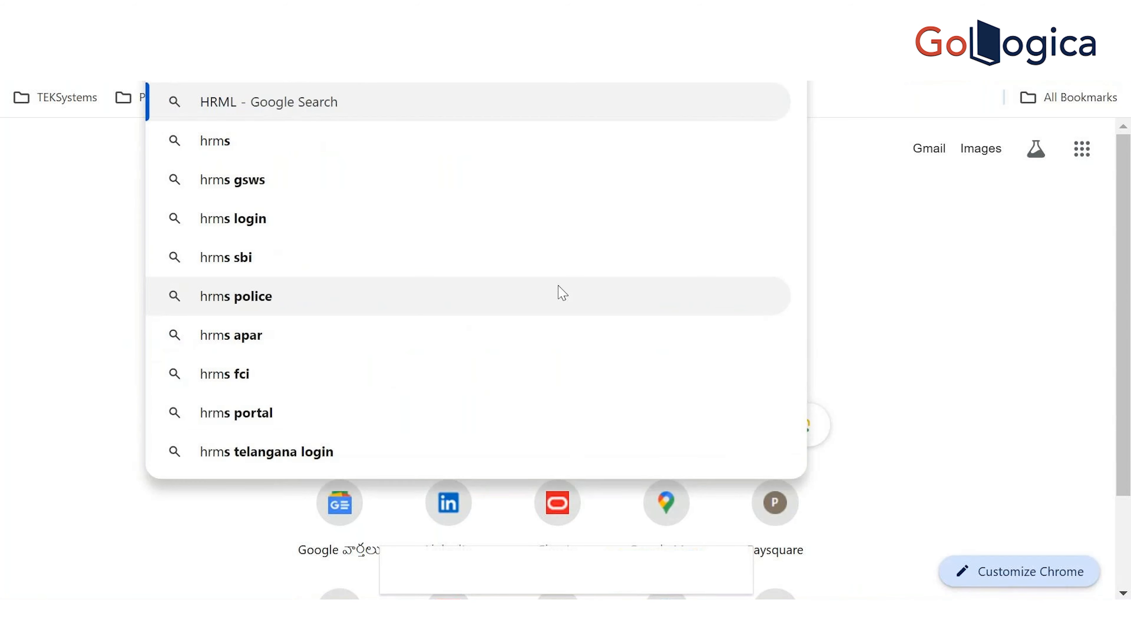
{"action": "key", "text": "BackSpace"}
{"action": "key", "text": "BackSpace"}
{"action": "key", "text": "BackSpace"}
{"action": "type", "text": "TML"}
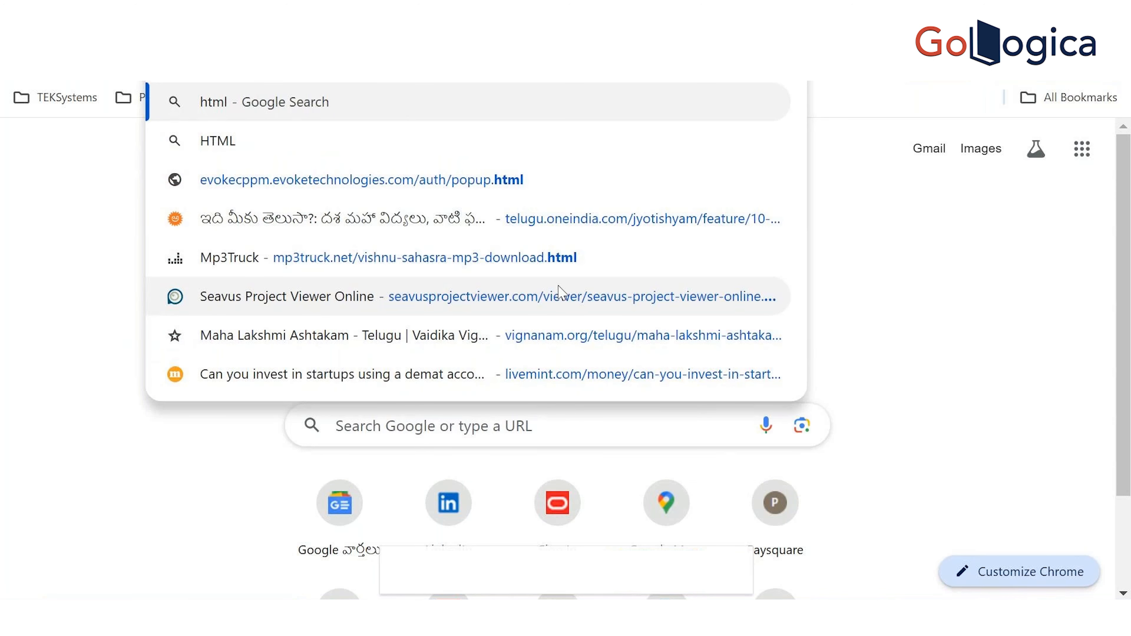
{"action": "type", "text": " w"}
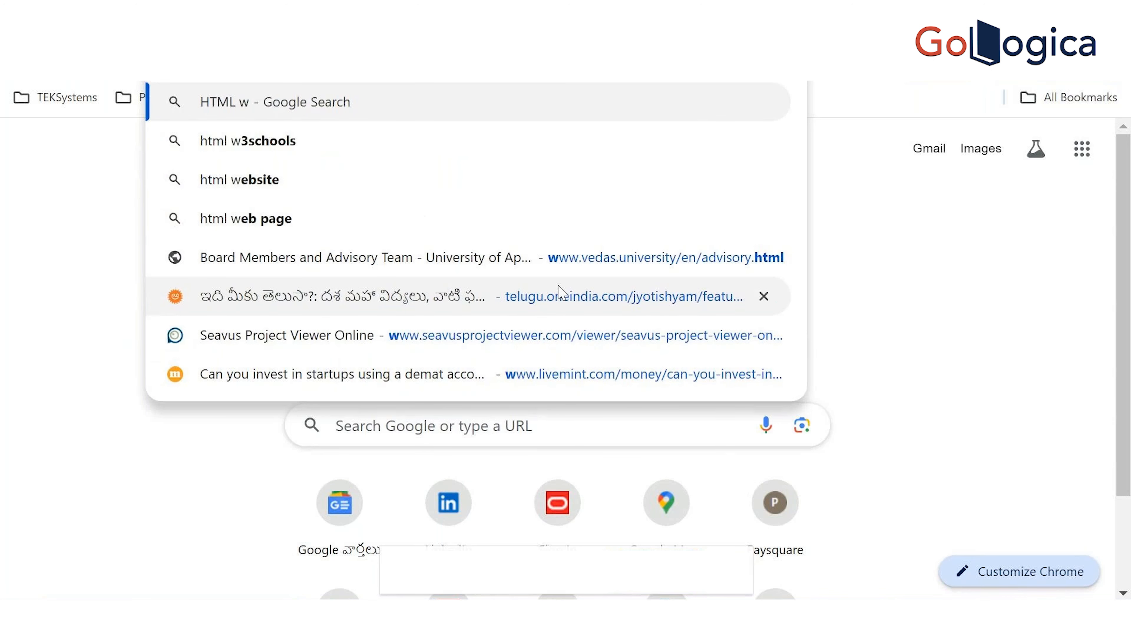
{"action": "key", "text": "Down"}
{"action": "key", "text": "Return"}
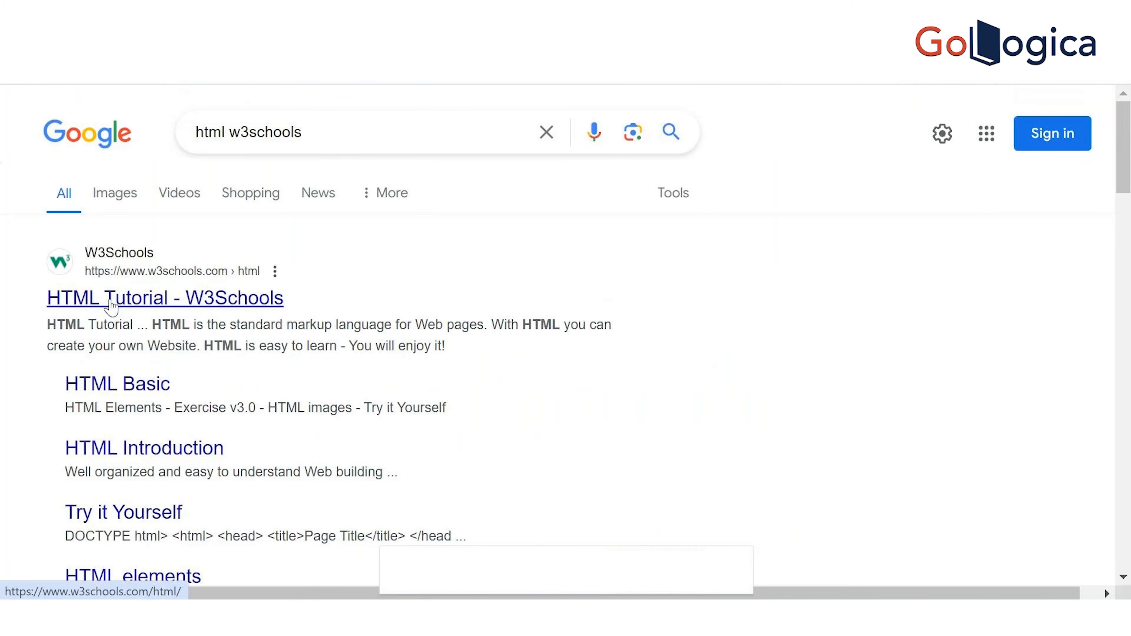
Open the W3Schools HTML Tutorial and its HTML Editors lesson
{"action": "left_click", "coordinate": [111, 306]}
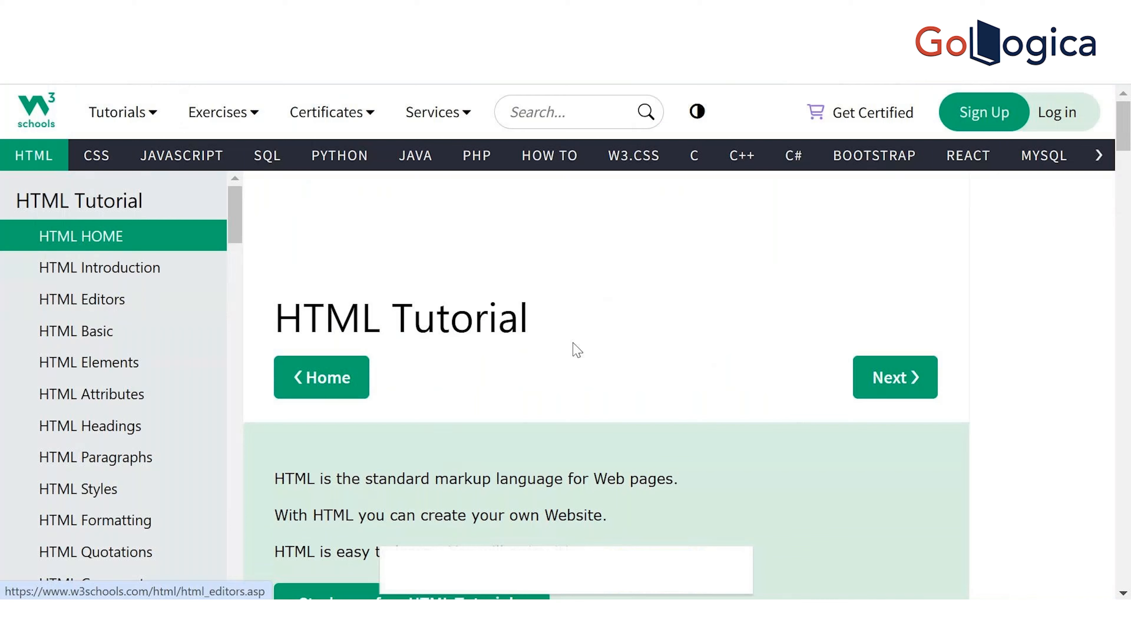
{"action": "scroll", "coordinate": [995, 156], "scroll_direction": "down", "scroll_amount": 5}
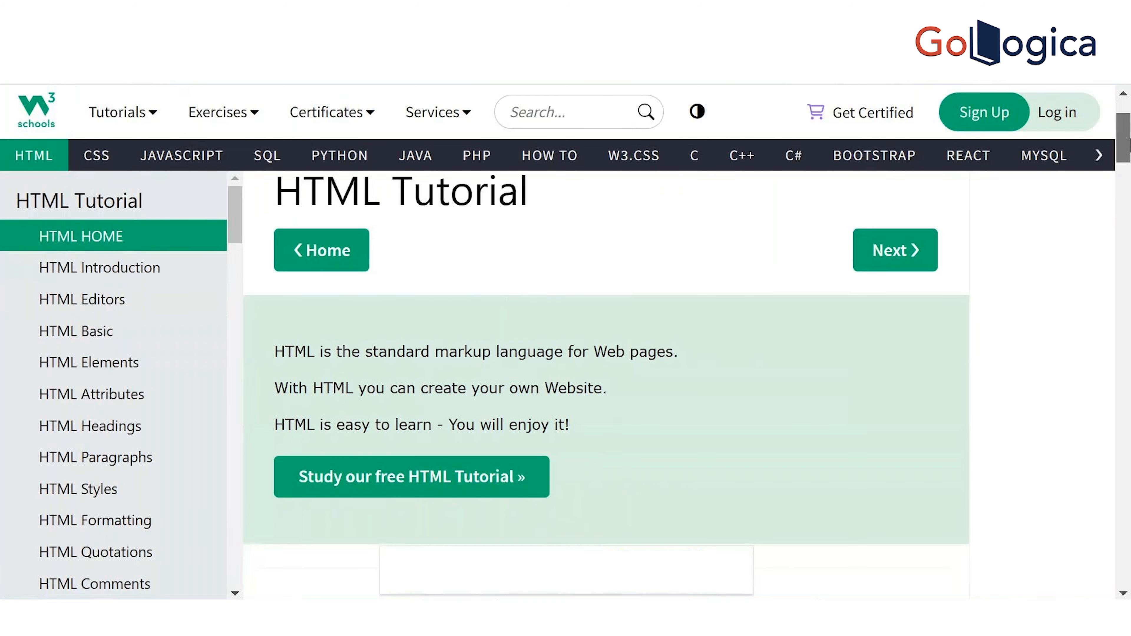
{"action": "left_click", "coordinate": [63, 297]}
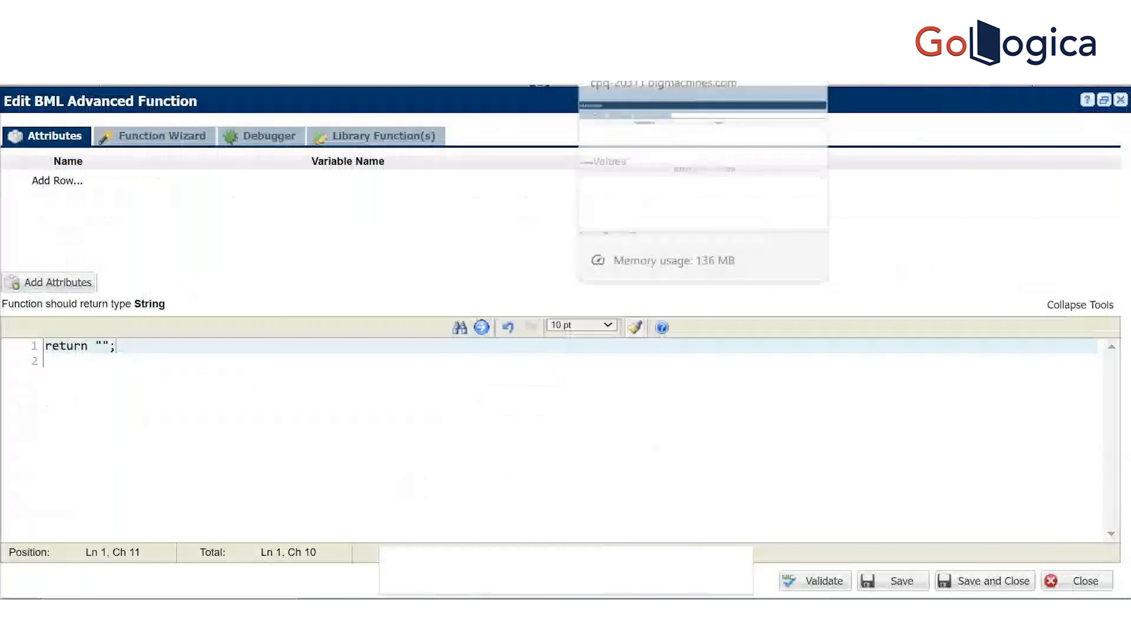
Paste '<h1>India<h2>' between the quotes and change the closing tag to h1
{"action": "left_click", "coordinate": [101, 346]}
{"action": "type", "text": "<h1>India<h2>"}
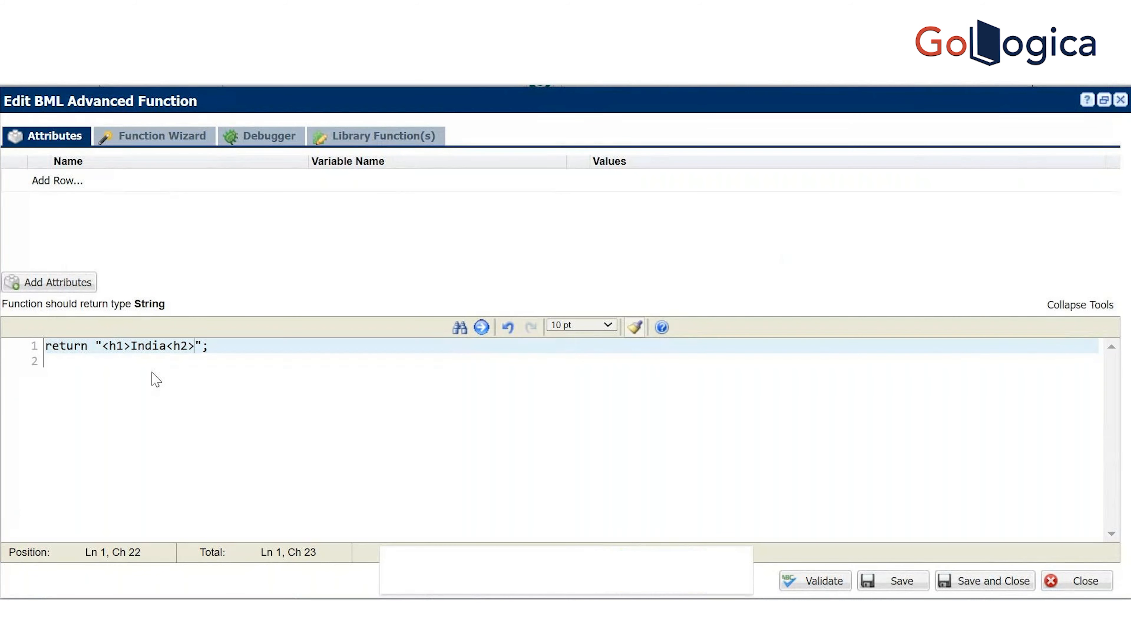
{"action": "key", "text": "Left"}
{"action": "key", "text": "BackSpace"}
{"action": "type", "text": "1"}
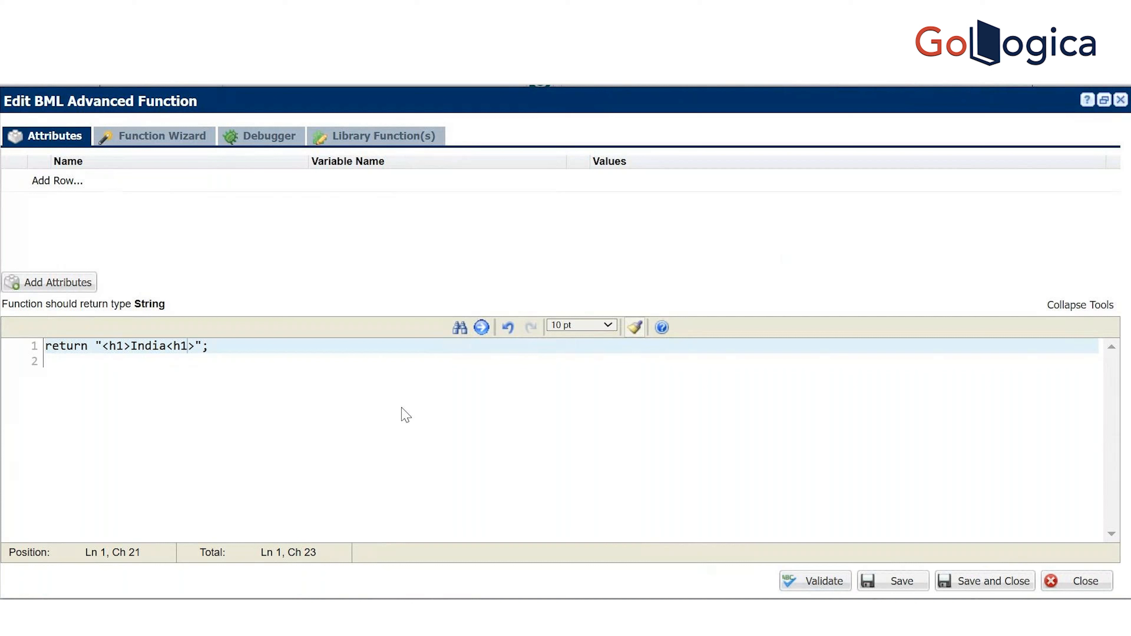
Append a second India heading as '<h2>India<h2>', then validate, save and close the function
{"action": "left_click", "coordinate": [197, 345]}
{"action": "type", "text": "<h1>India<h2>"}
{"action": "key", "text": "Left"}
{"action": "key", "text": "Left"}
{"action": "key", "text": "Left"}
{"action": "key", "text": "Left"}
{"action": "key", "text": "Left"}
{"action": "key", "text": "Left"}
{"action": "key", "text": "Left"}
{"action": "key", "text": "Left"}
{"action": "key", "text": "Left"}
{"action": "key", "text": "Left"}
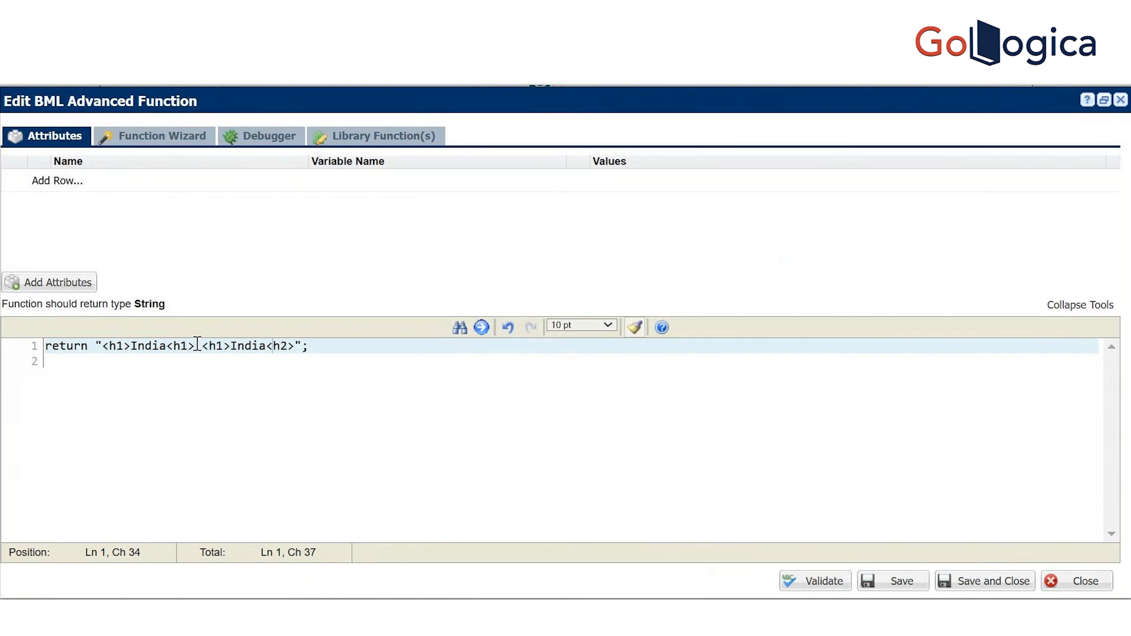
{"action": "key", "text": "BackSpace"}
{"action": "type", "text": "2"}
{"action": "left_click", "coordinate": [195, 347]}
{"action": "left_click", "coordinate": [805, 586]}
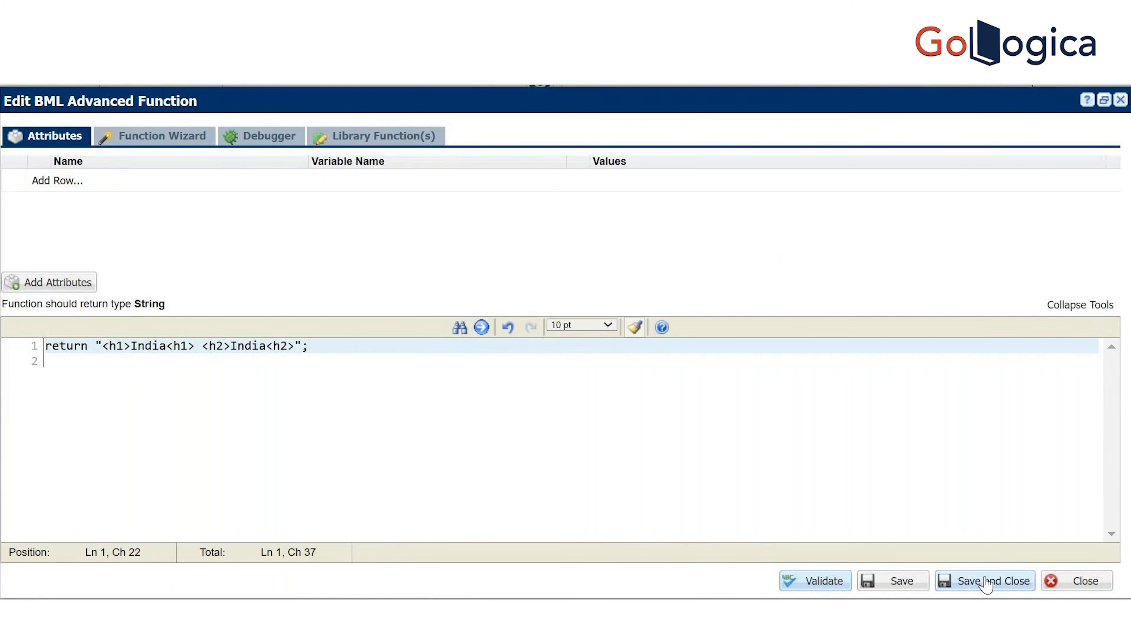
{"action": "left_click", "coordinate": [987, 581]}
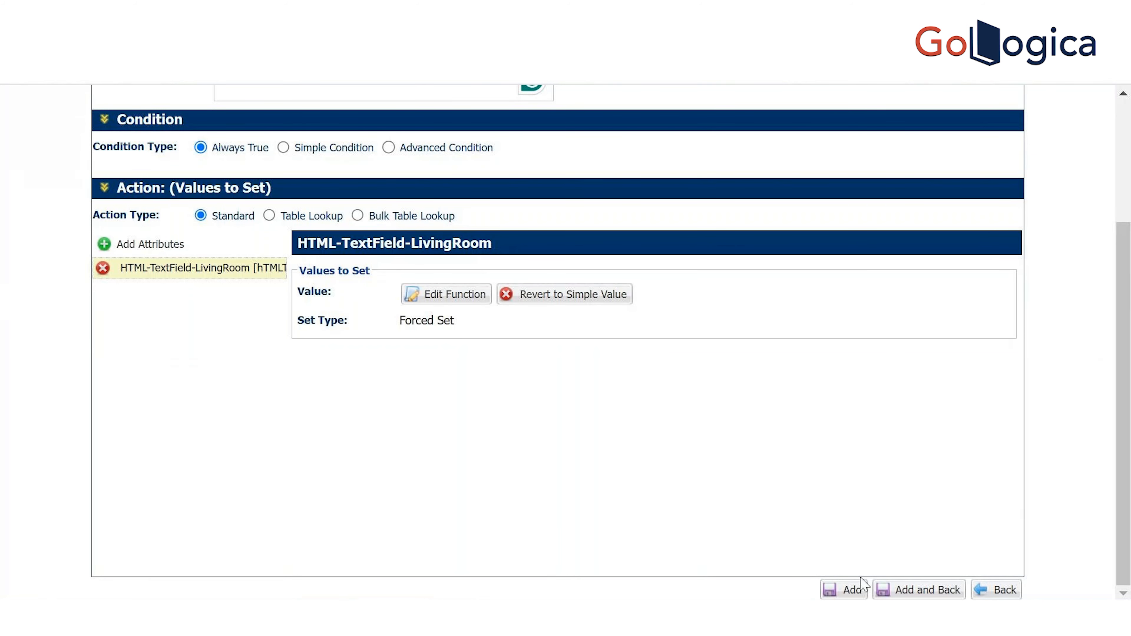
Add and update the Populate HTML rule, then return to the HTML-TextField-LivingRoom editor tab
{"action": "left_click", "coordinate": [859, 591]}
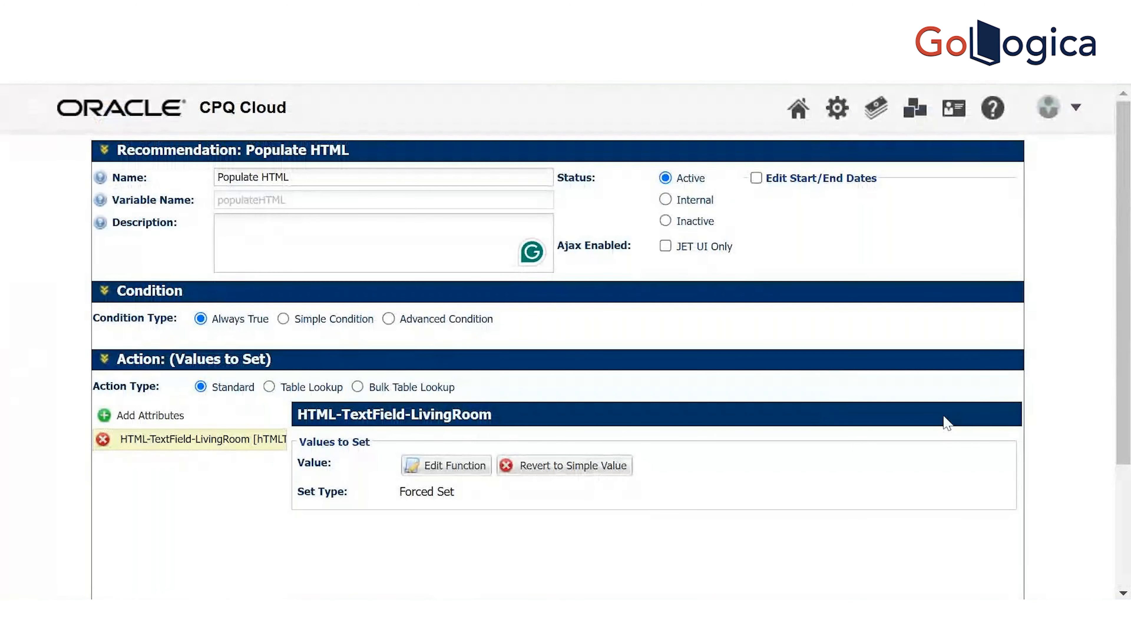
{"action": "scroll", "coordinate": [1120, 322], "scroll_direction": "down", "scroll_amount": 3}
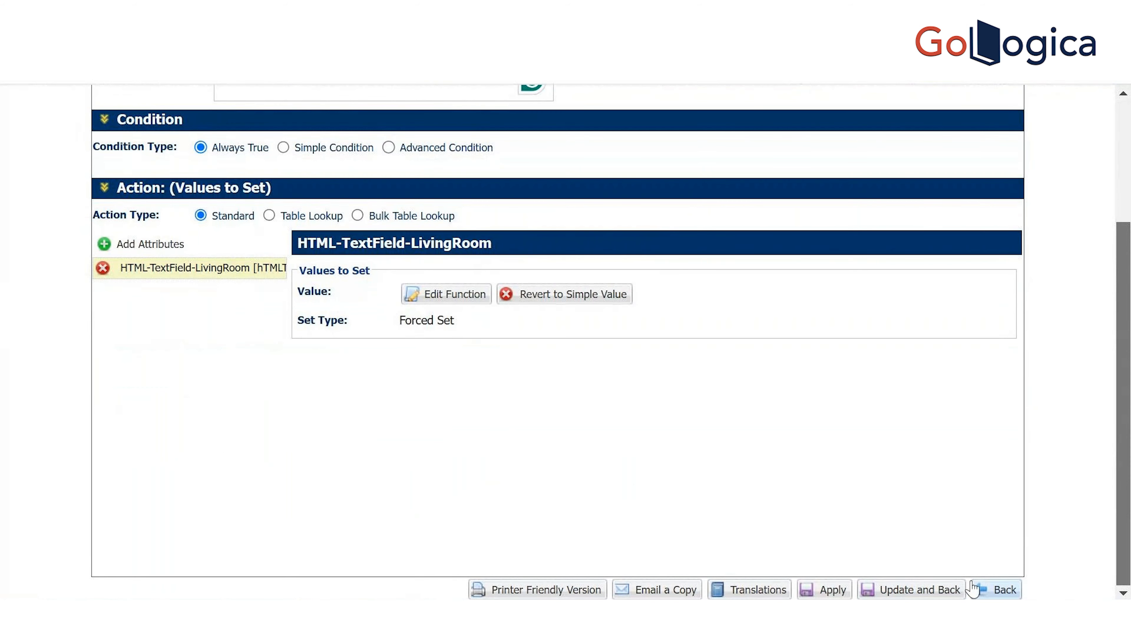
{"action": "left_click", "coordinate": [908, 579]}
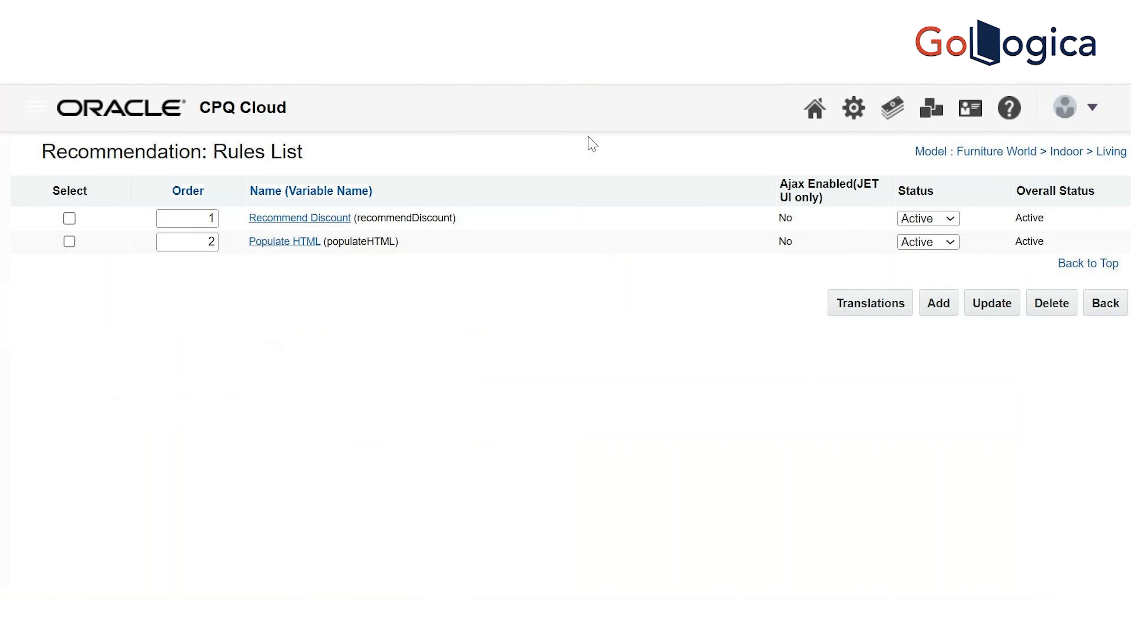
{"action": "left_click", "coordinate": [516, 31]}
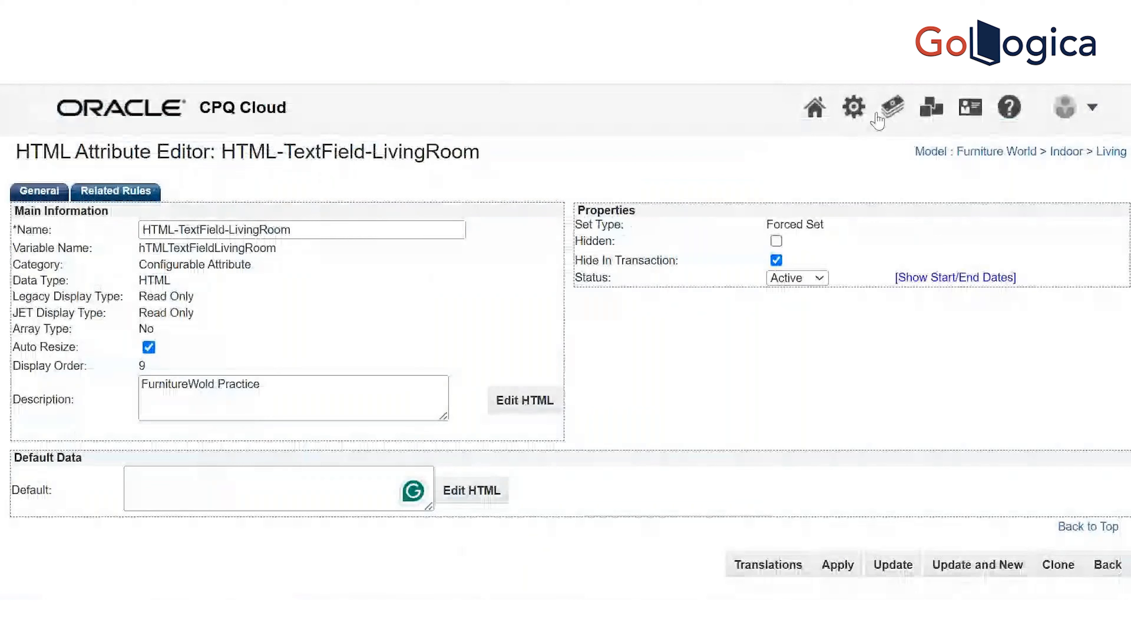
Open the Admin platform in a new tab and list the supported product families
{"action": "right_click", "coordinate": [862, 118]}
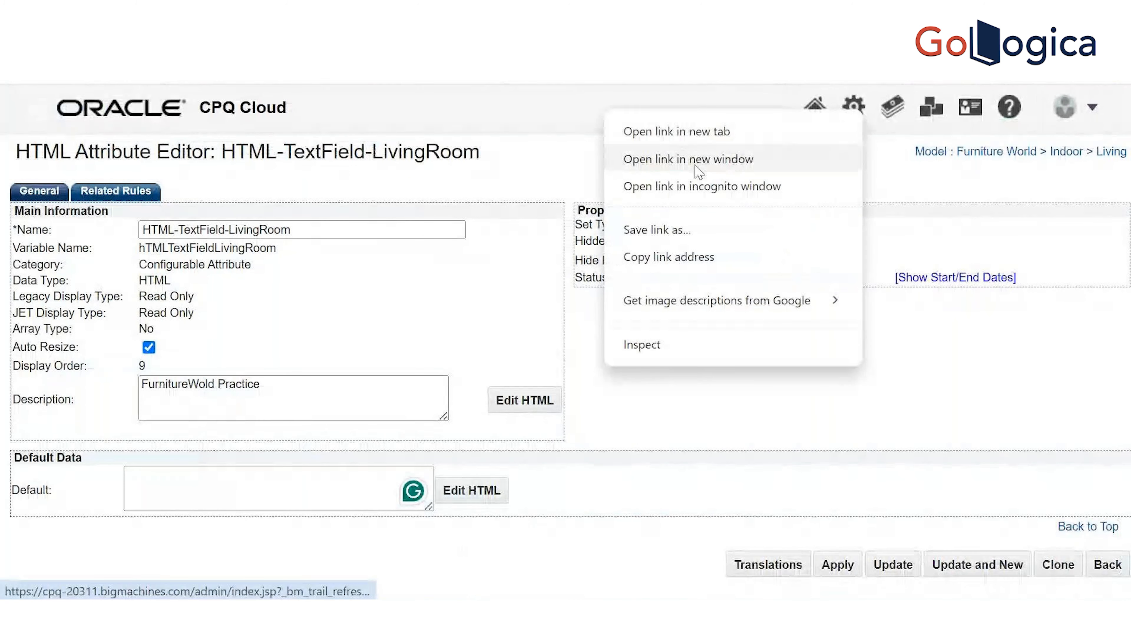
{"action": "left_click", "coordinate": [689, 134]}
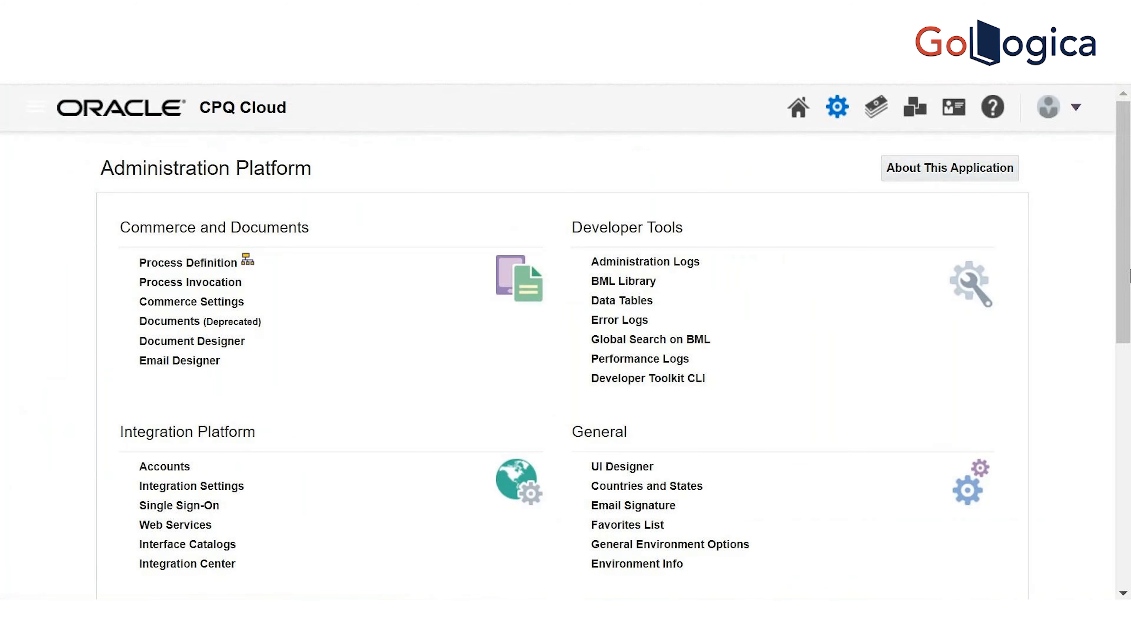
{"action": "scroll", "coordinate": [280, 277], "scroll_direction": "down", "scroll_amount": 10}
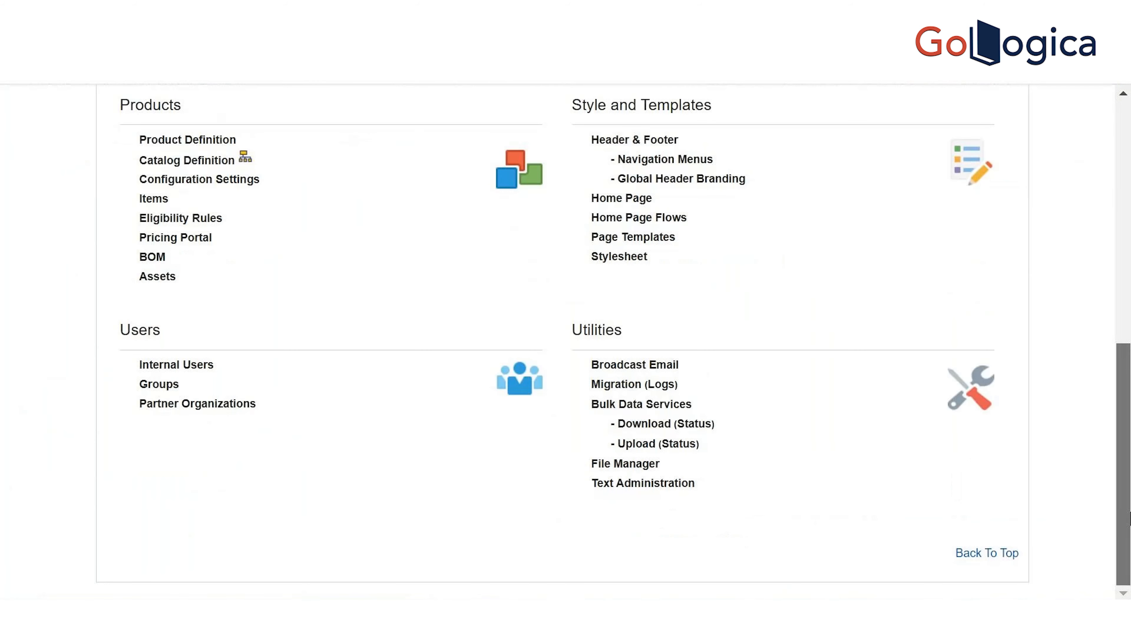
{"action": "left_click", "coordinate": [173, 160]}
{"action": "left_click", "coordinate": [590, 206]}
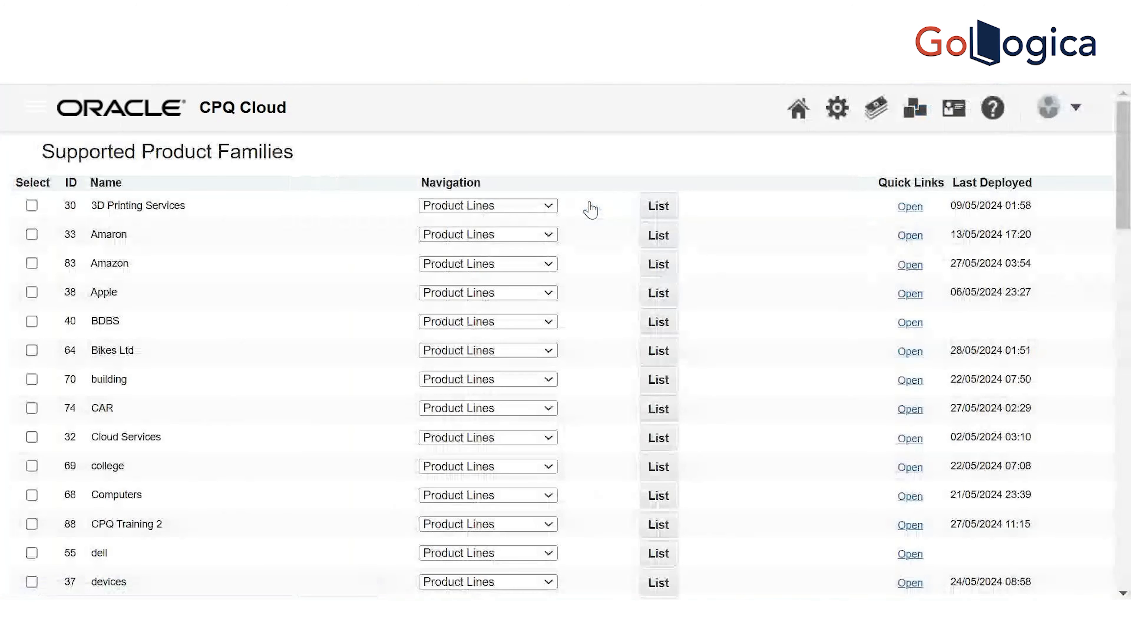
Find Furniture World, set its navigation to Deployment Center and open it
{"action": "left_click_drag", "start_coordinate": [1125, 177], "coordinate": [1129, 270]}
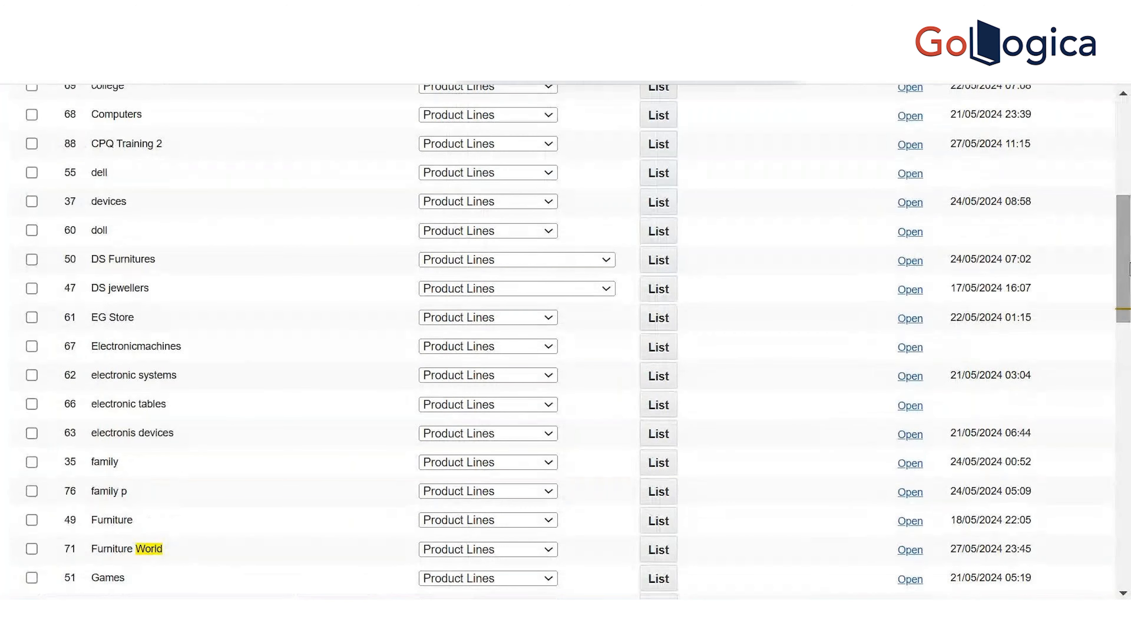
{"action": "key", "text": "ctrl+f"}
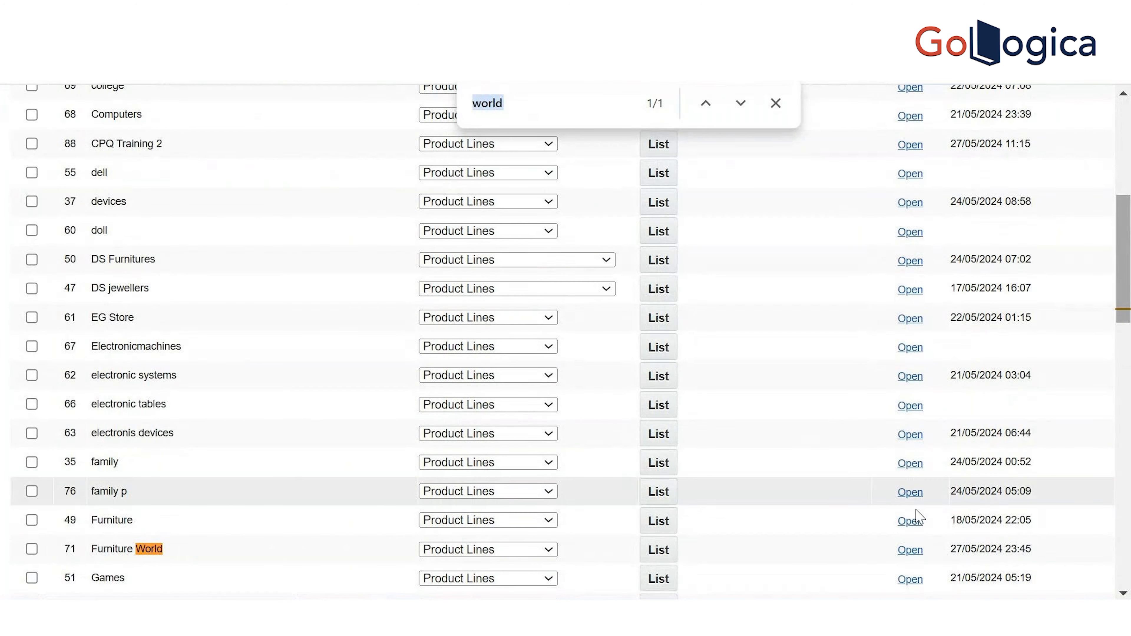
{"action": "left_click", "coordinate": [552, 555]}
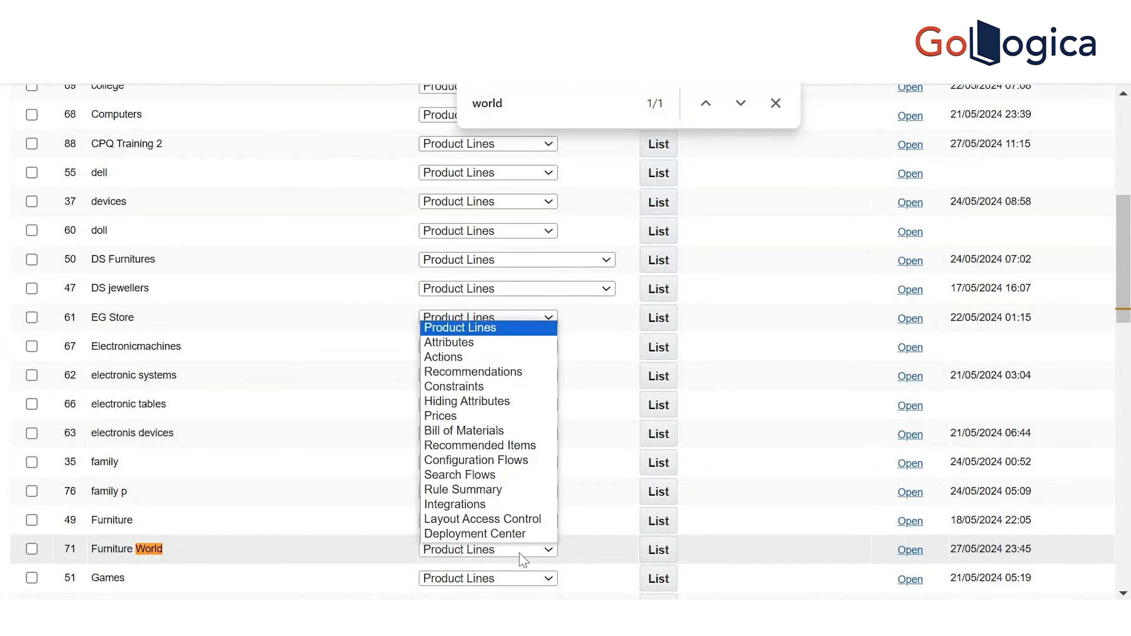
{"action": "left_click", "coordinate": [508, 536]}
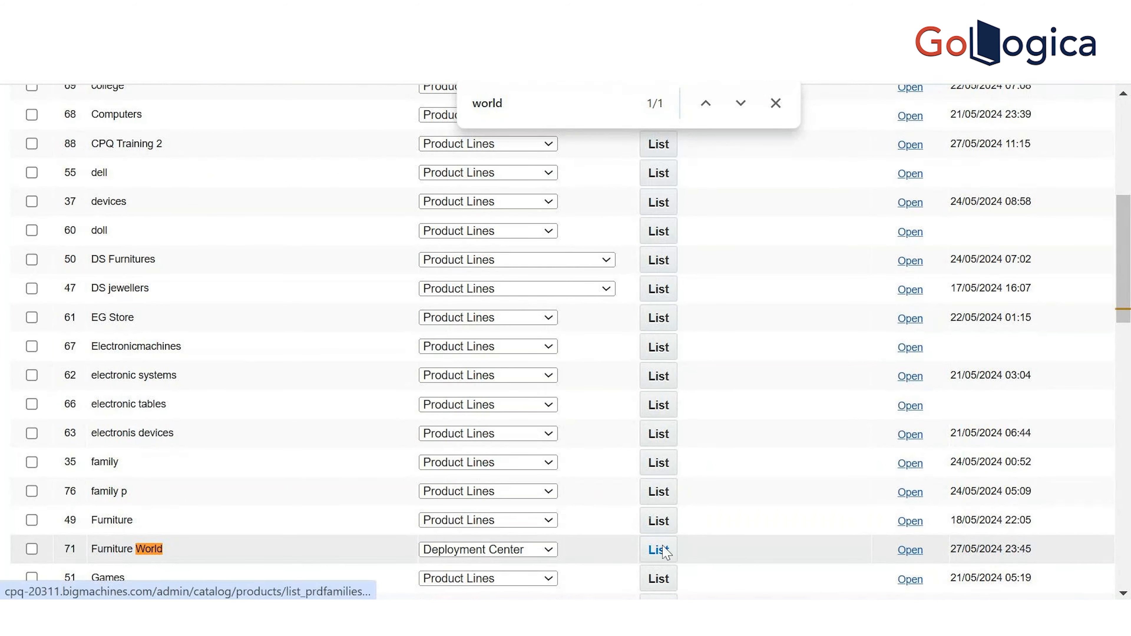
{"action": "left_click", "coordinate": [660, 550]}
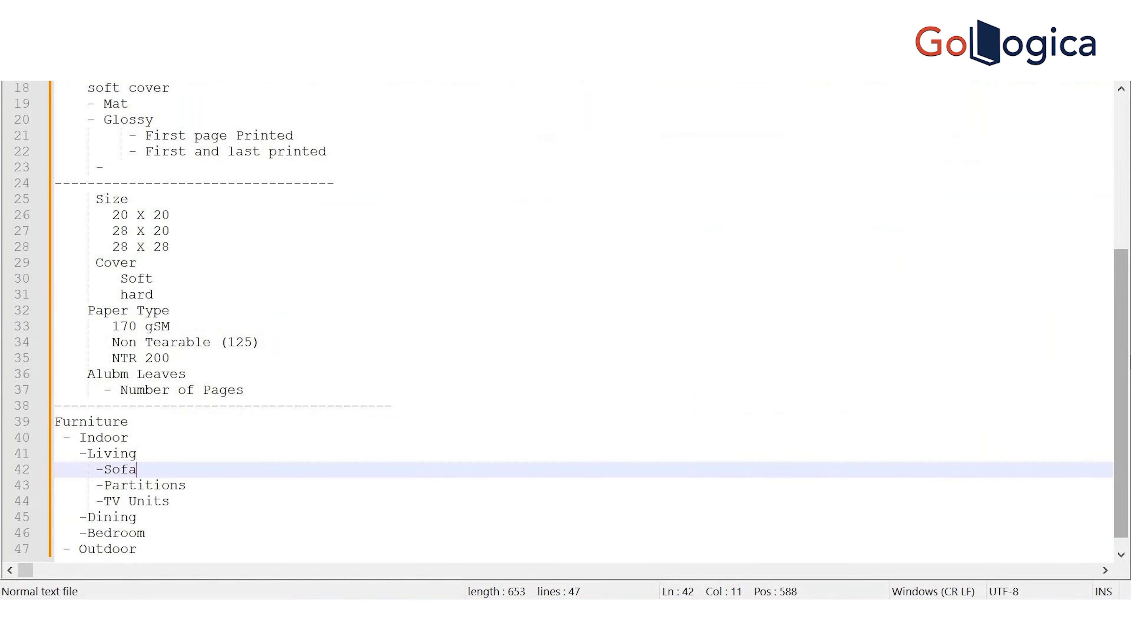
In Notepad++, add HTML, CSS and JAva Script lines above the Hard cover notes
{"action": "mouse_move", "coordinate": [1121, 295]}
{"action": "left_mouse_down"}
{"action": "mouse_move", "coordinate": [1122, 140]}
{"action": "mouse_move", "coordinate": [1122, 295]}
{"action": "left_mouse_up"}
{"action": "left_click", "coordinate": [86, 95]}
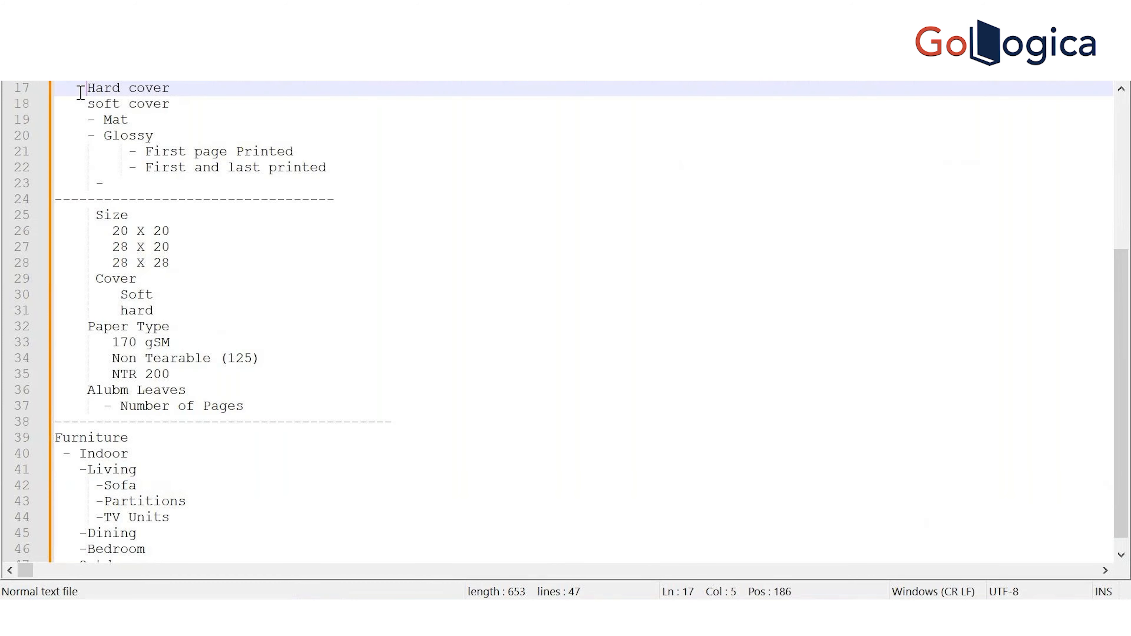
{"action": "key", "text": "Return"}
{"action": "key", "text": "Return"}
{"action": "key", "text": "Up"}
{"action": "key", "text": "Up"}
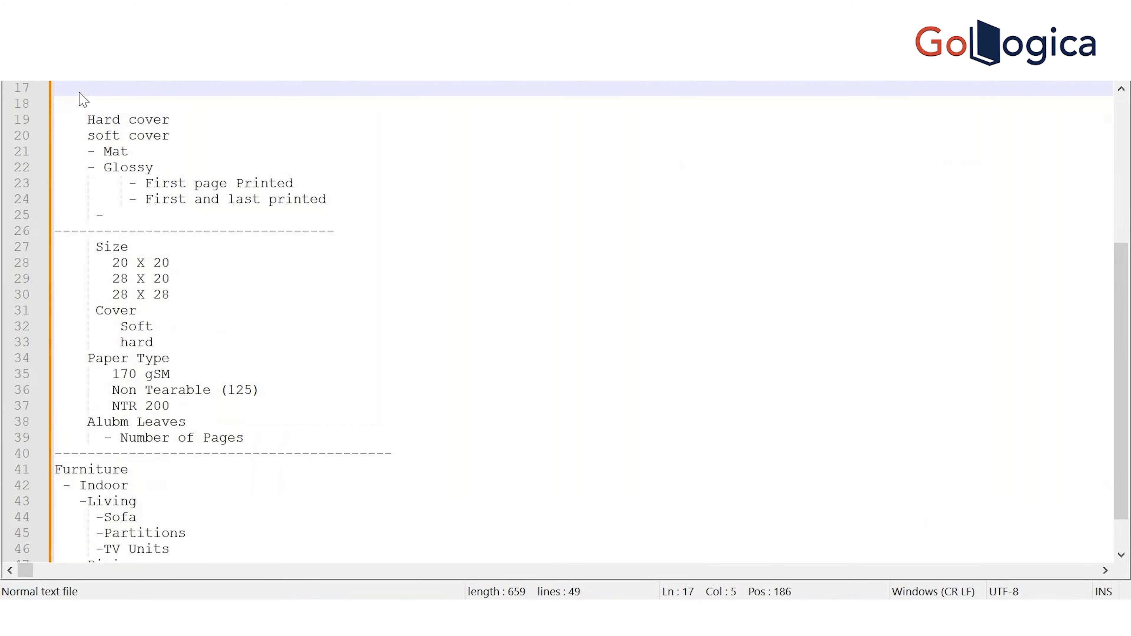
{"action": "type", "text": "HTML"}
{"action": "key", "text": "Return"}
{"action": "type", "text": "CSS"}
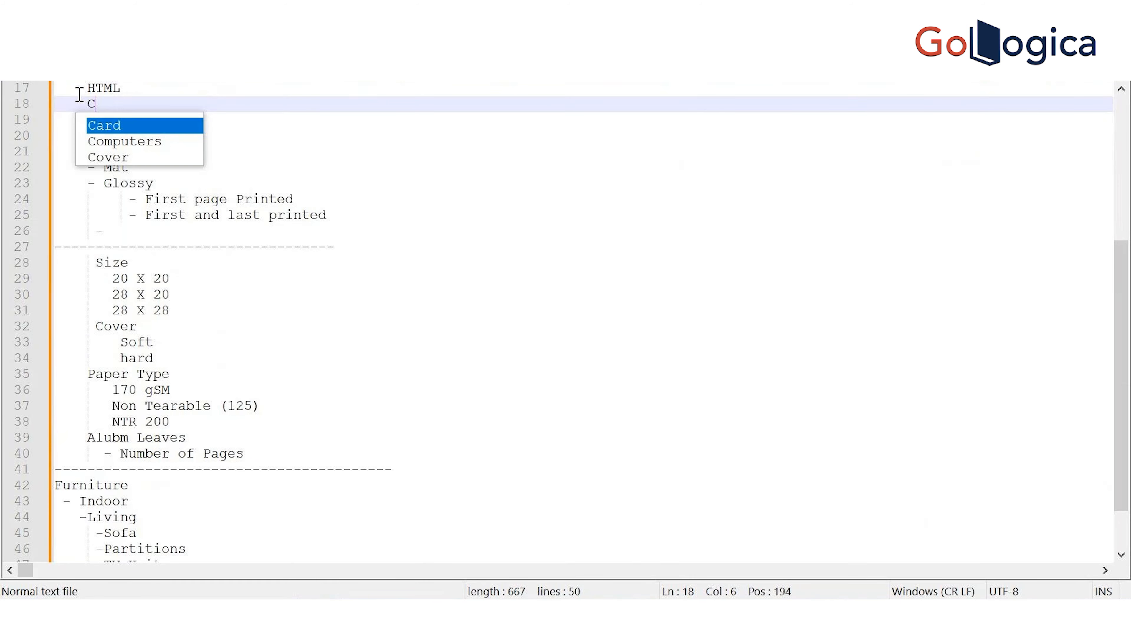
{"action": "key", "text": "Return"}
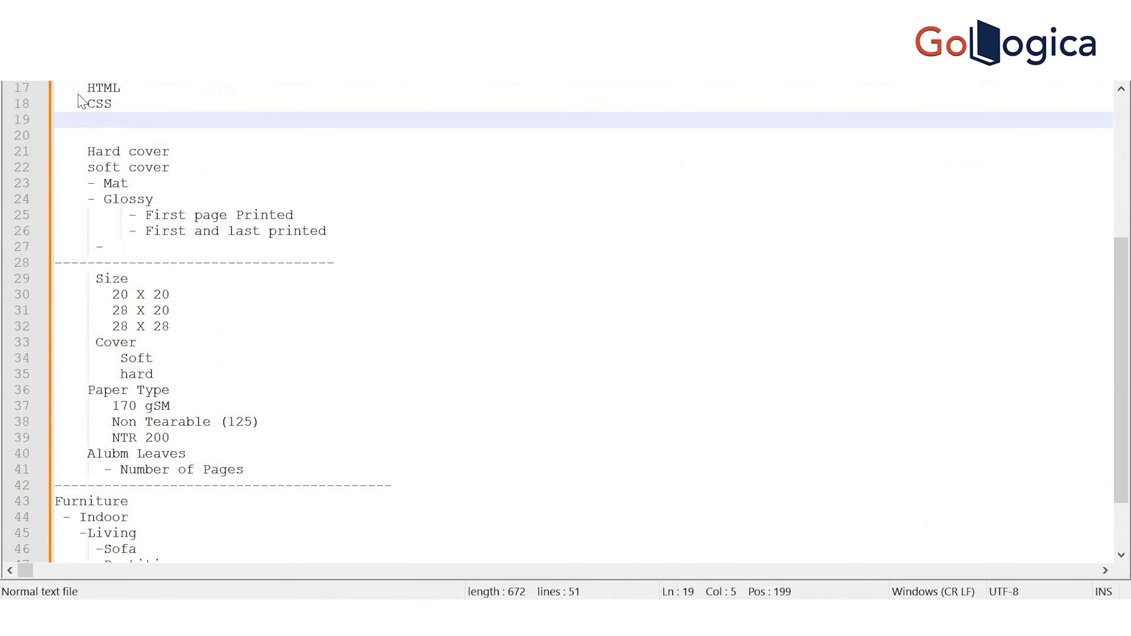
{"action": "type", "text": "JAva Scri"}
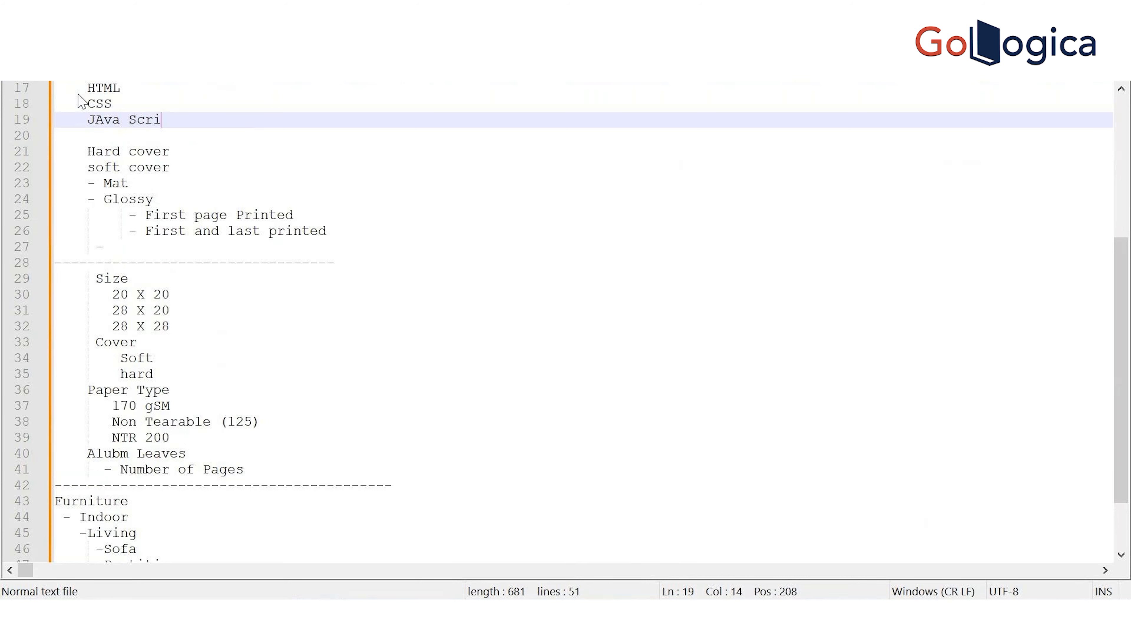
{"action": "type", "text": "pt"}
Add XML and XSL lines, correcting the mistyped XXSL to XSL
{"action": "key", "text": "Return"}
{"action": "type", "text": "XML"}
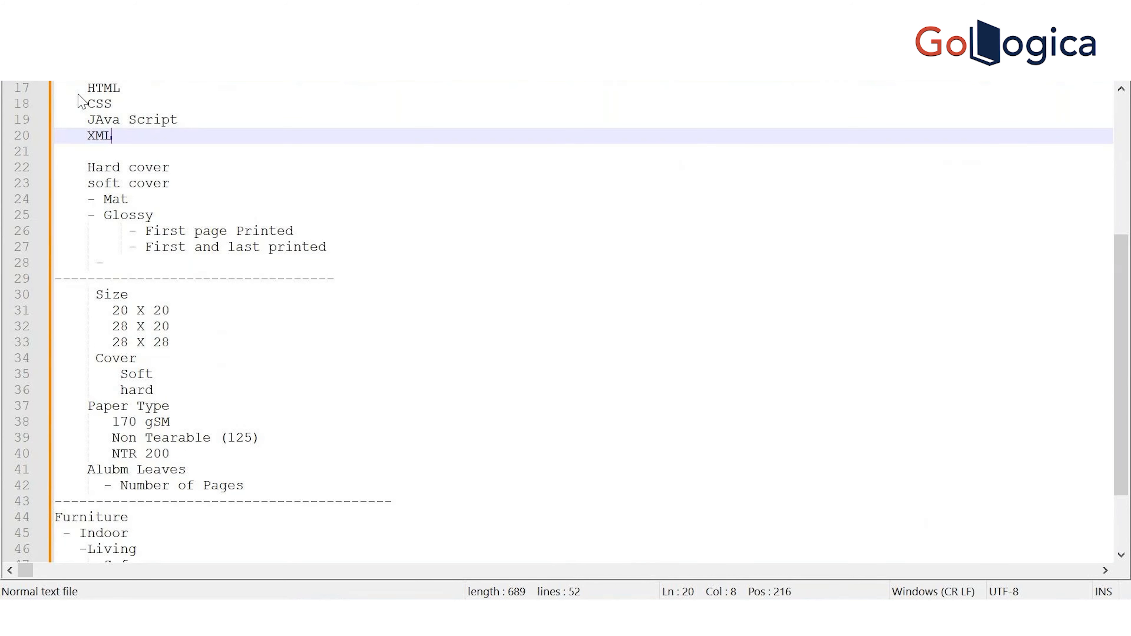
{"action": "key", "text": "Return"}
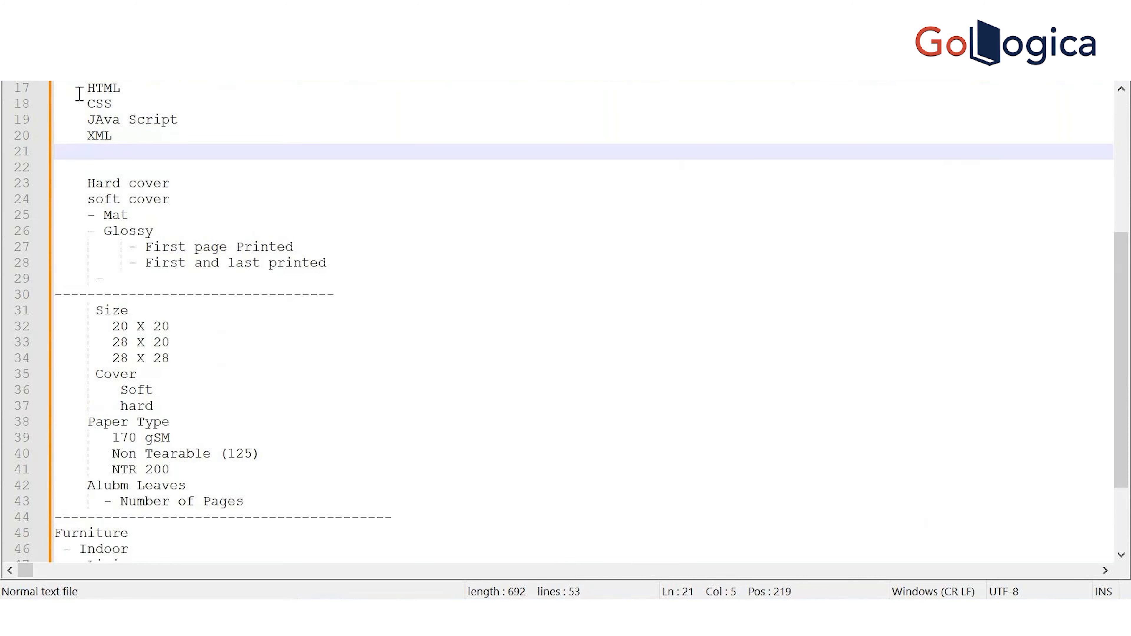
{"action": "type", "text": "XXSL"}
{"action": "key", "text": "Left"}
{"action": "key", "text": "Left"}
{"action": "key", "text": "BackSpace"}
{"action": "key", "text": "Right"}
Insert an empty line above HTML and return to the CPQ Deployment Scheduler
{"action": "left_click_drag", "start_coordinate": [123, 152], "coordinate": [16, 93]}
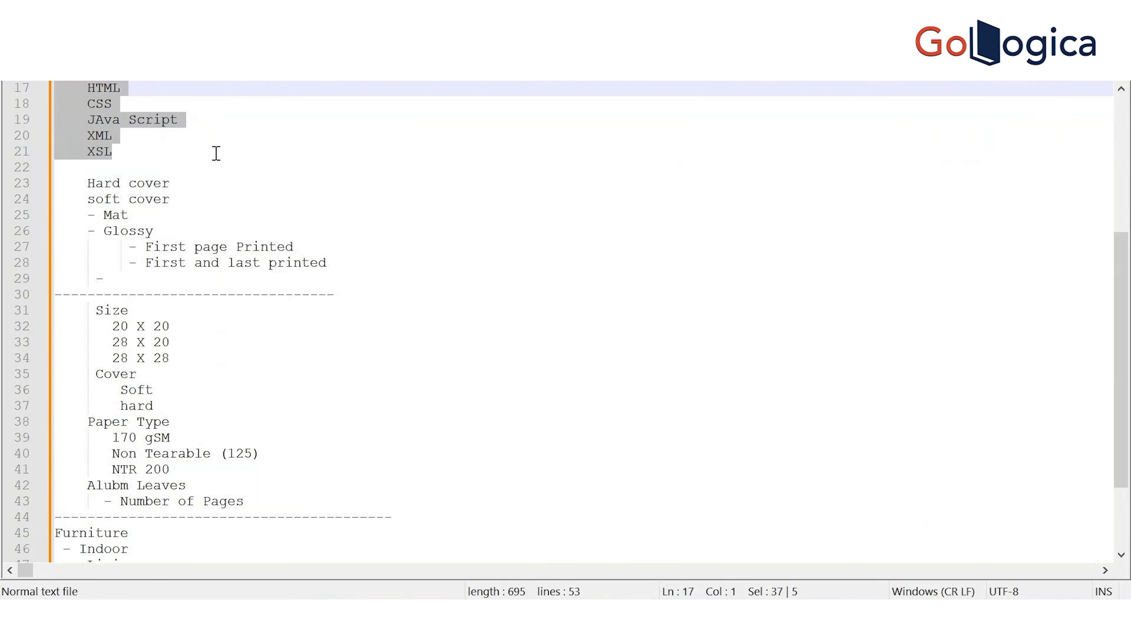
{"action": "left_click", "coordinate": [80, 91]}
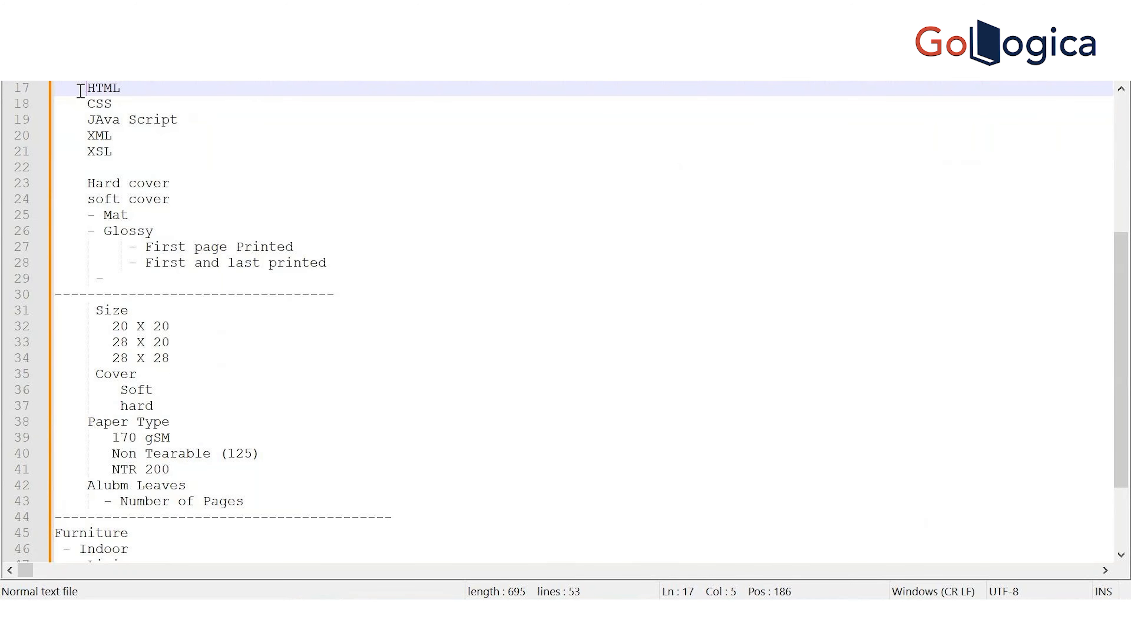
{"action": "key", "text": "Return"}
{"action": "key", "text": "Up"}
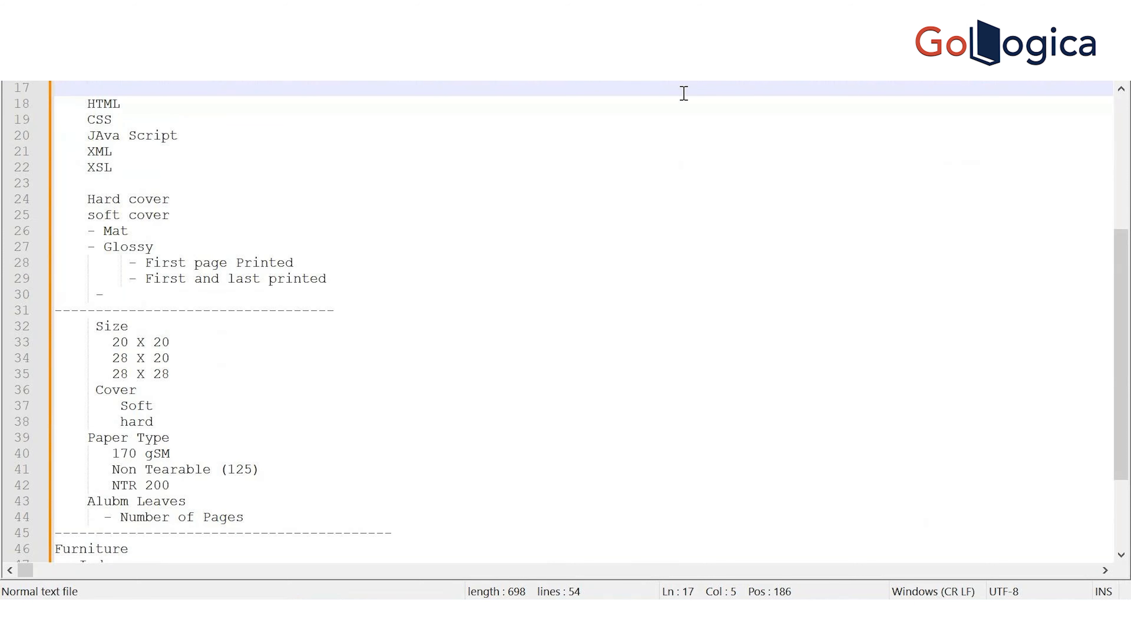
{"action": "key", "text": "alt+Tab"}
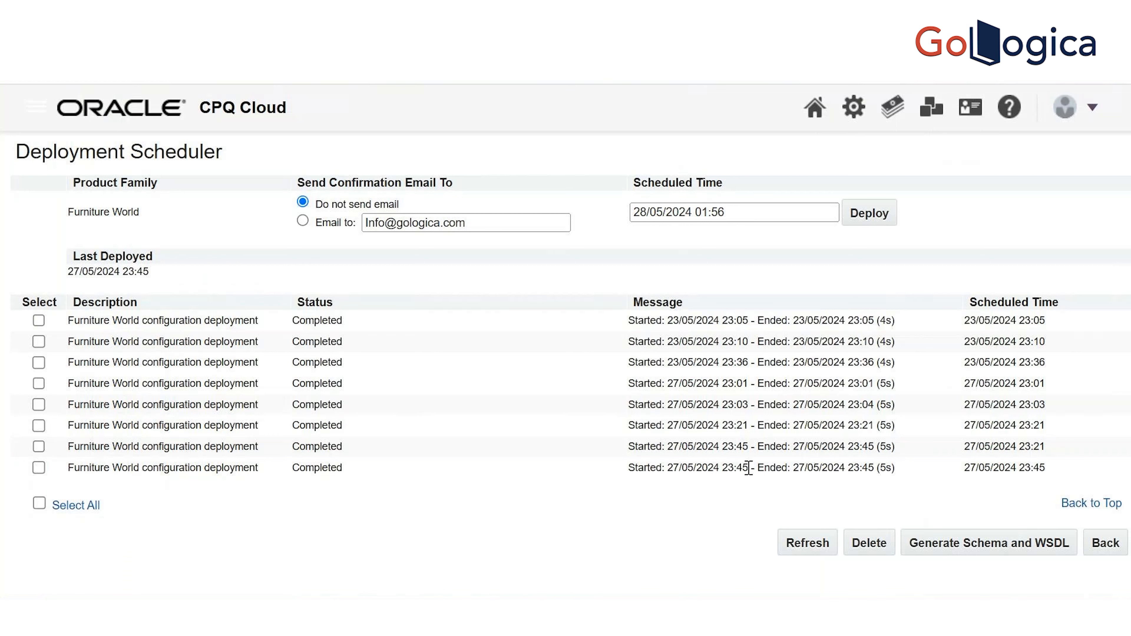
Deploy the Furniture World configuration now and refresh until the new deployment shows its status
{"action": "left_click", "coordinate": [879, 219]}
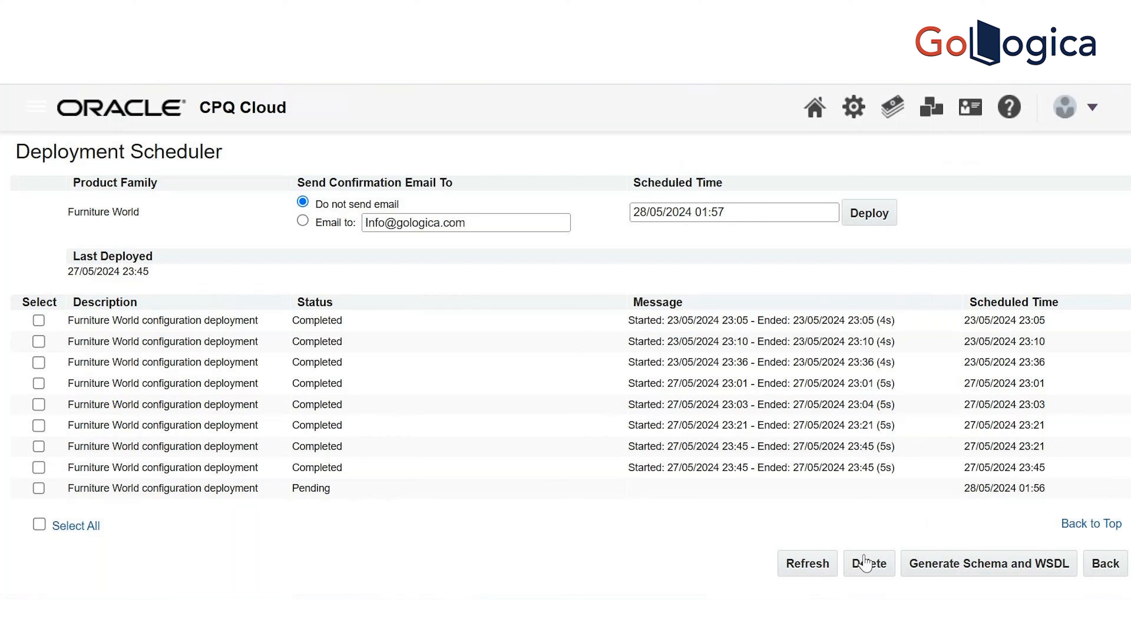
{"action": "left_click", "coordinate": [816, 565]}
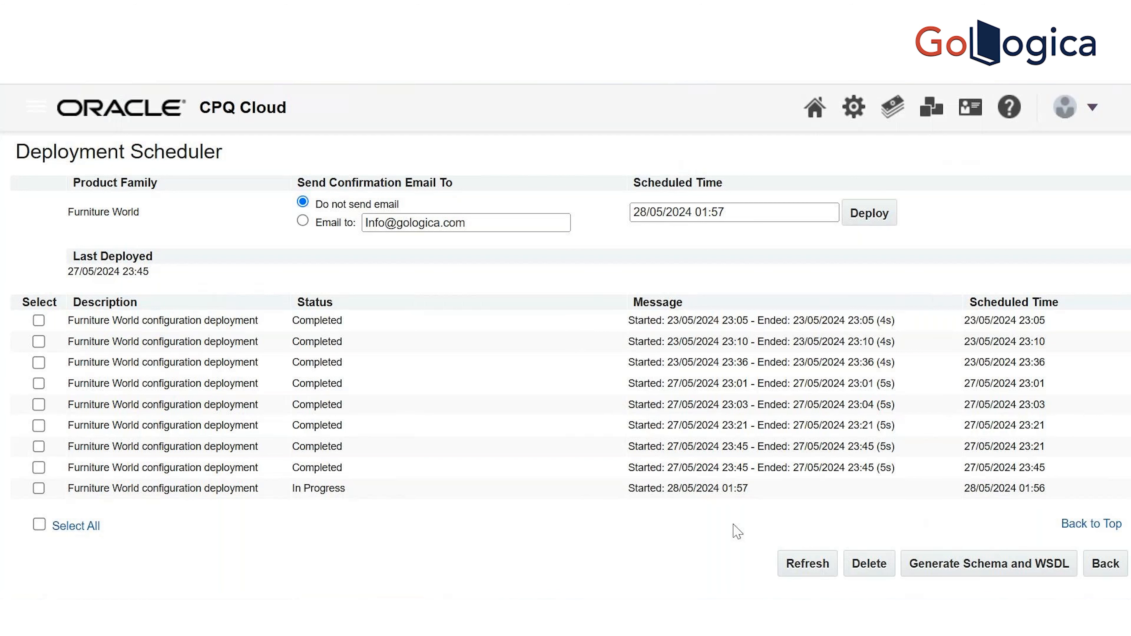
{"action": "left_click", "coordinate": [803, 571]}
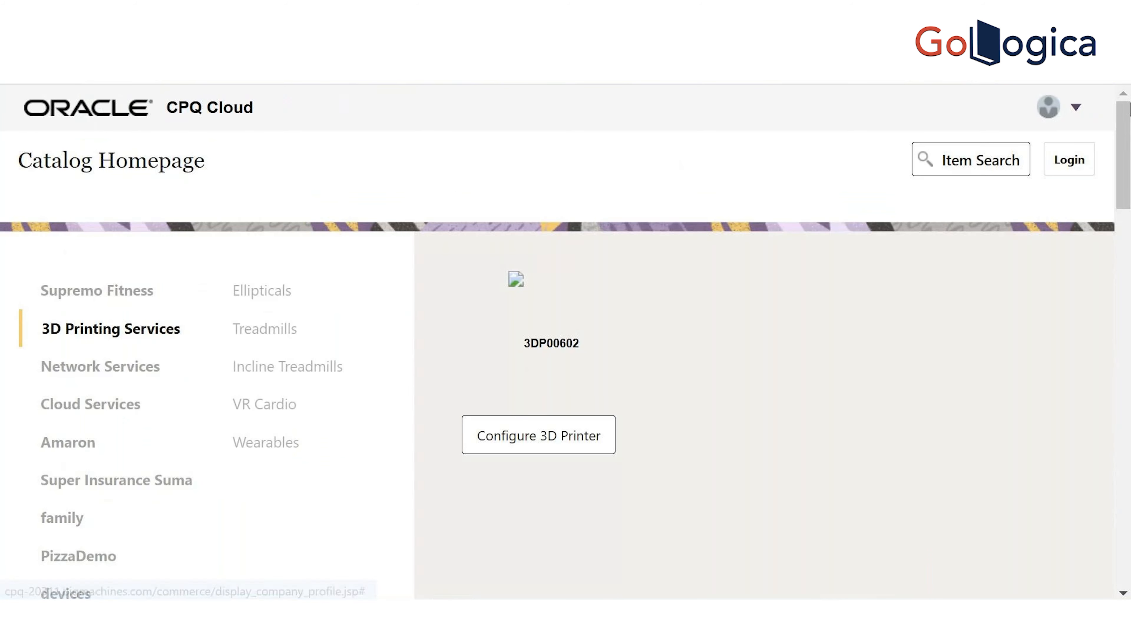
Dismiss the catalog sign-in form and open the Home page in a new tab
{"action": "left_click", "coordinate": [1067, 162]}
{"action": "left_click", "coordinate": [747, 120]}
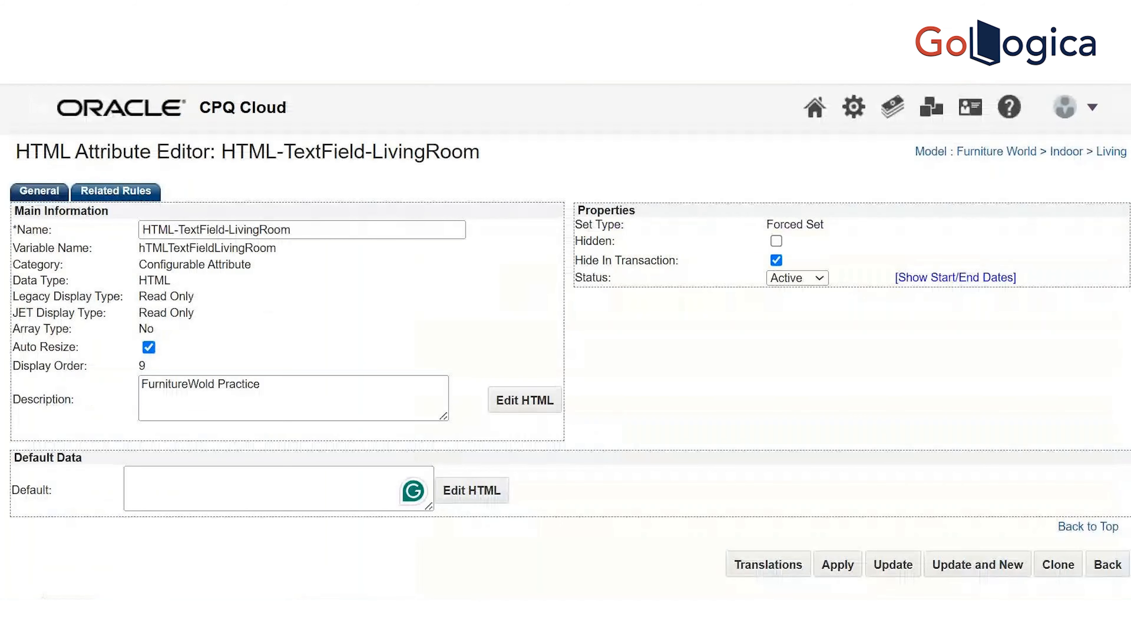
{"action": "right_click", "coordinate": [818, 113]}
{"action": "left_click", "coordinate": [848, 132]}
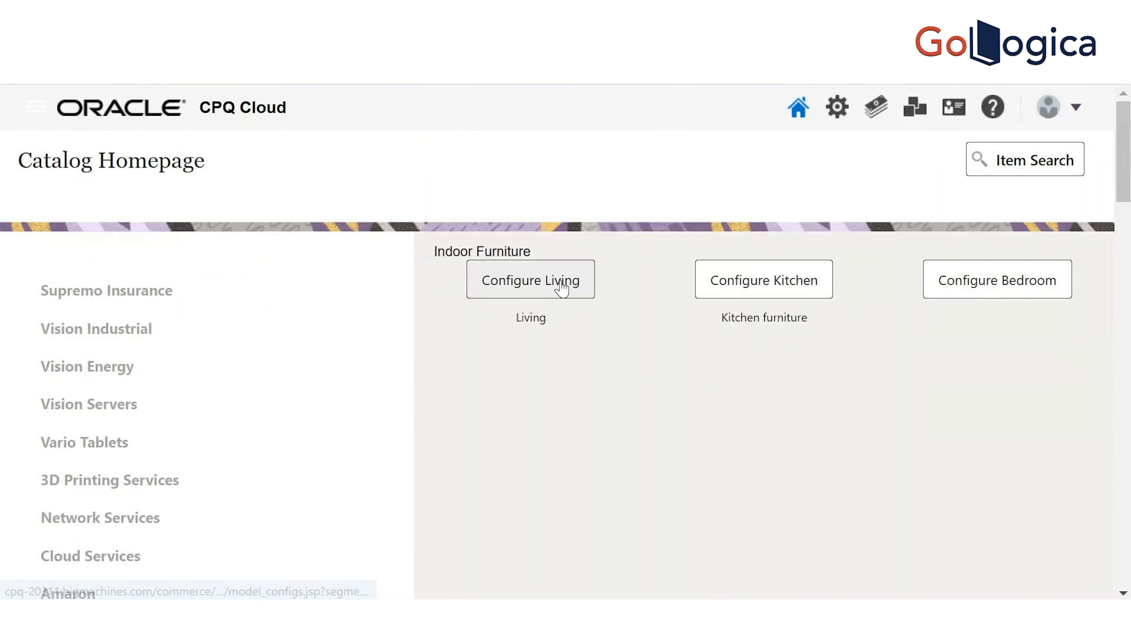
Configure the Living model and highlight the 'India' h1 and h2 headings in HTML-TextField-LivingRoom
{"action": "left_click", "coordinate": [562, 289]}
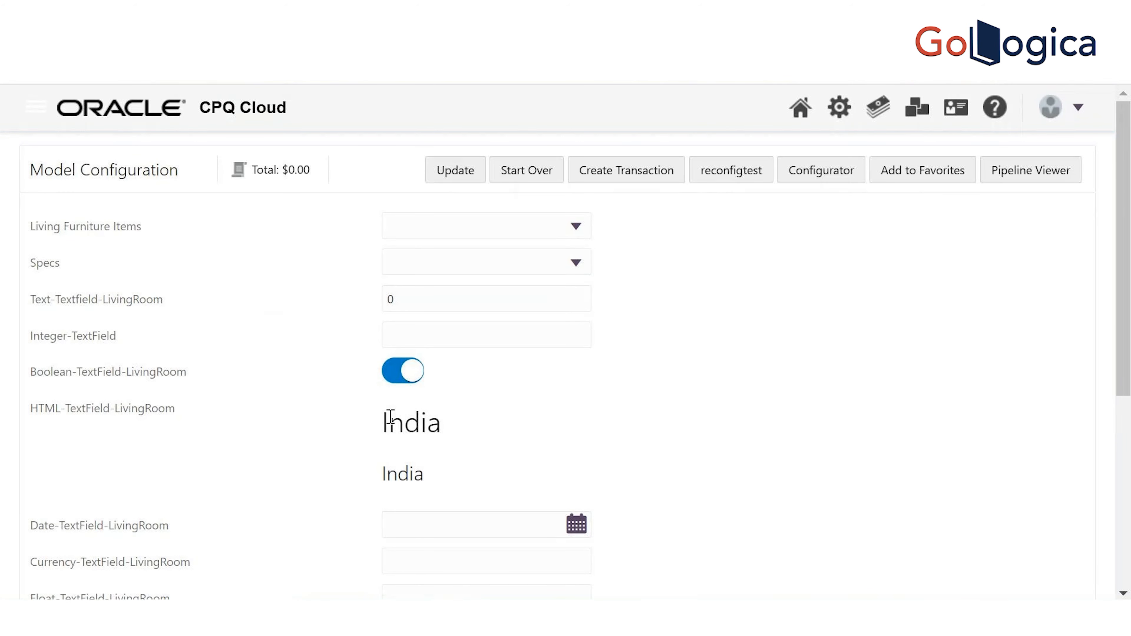
{"action": "left_click_drag", "start_coordinate": [380, 427], "coordinate": [508, 483]}
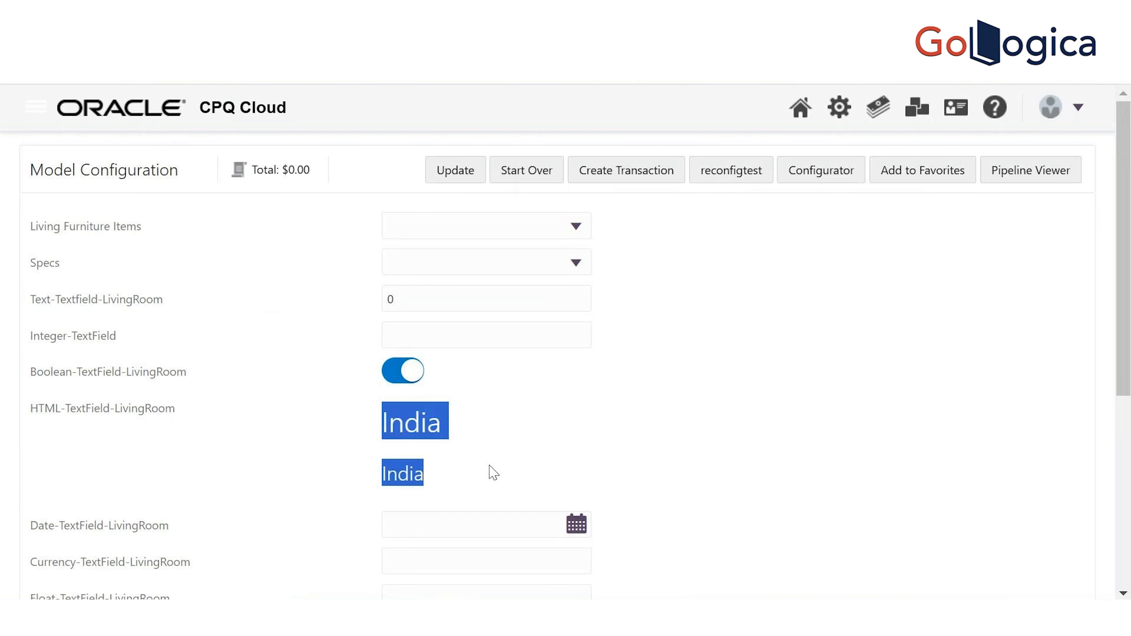
{"action": "left_click", "coordinate": [413, 426]}
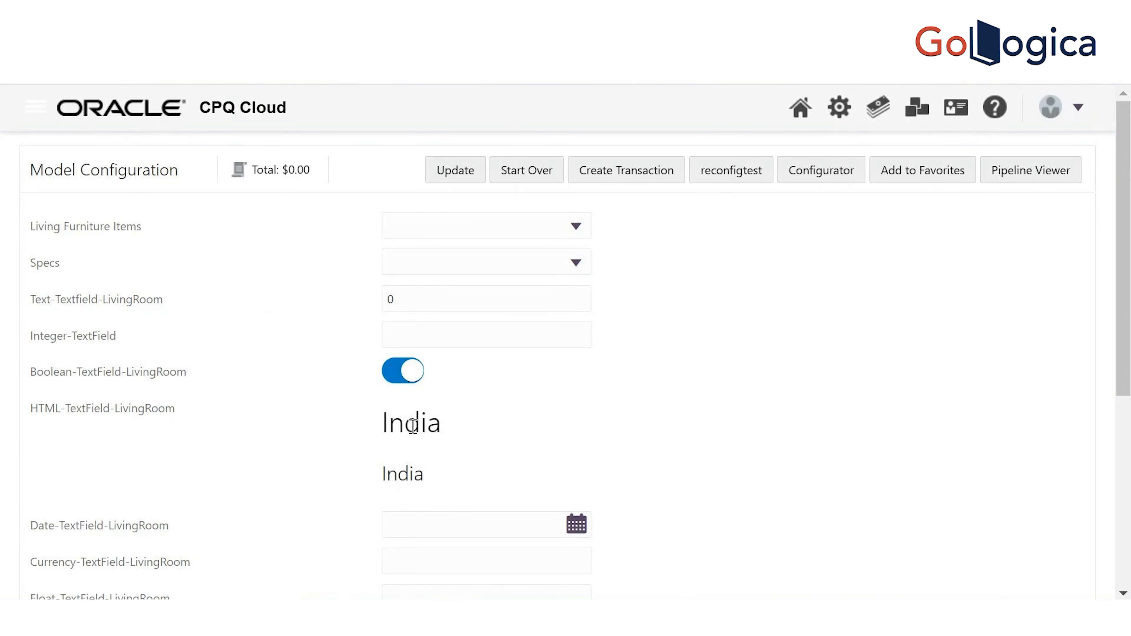
{"action": "left_click_drag", "start_coordinate": [389, 425], "coordinate": [449, 476]}
{"action": "left_click", "coordinate": [384, 430]}
{"action": "left_click_drag", "start_coordinate": [383, 414], "coordinate": [462, 479]}
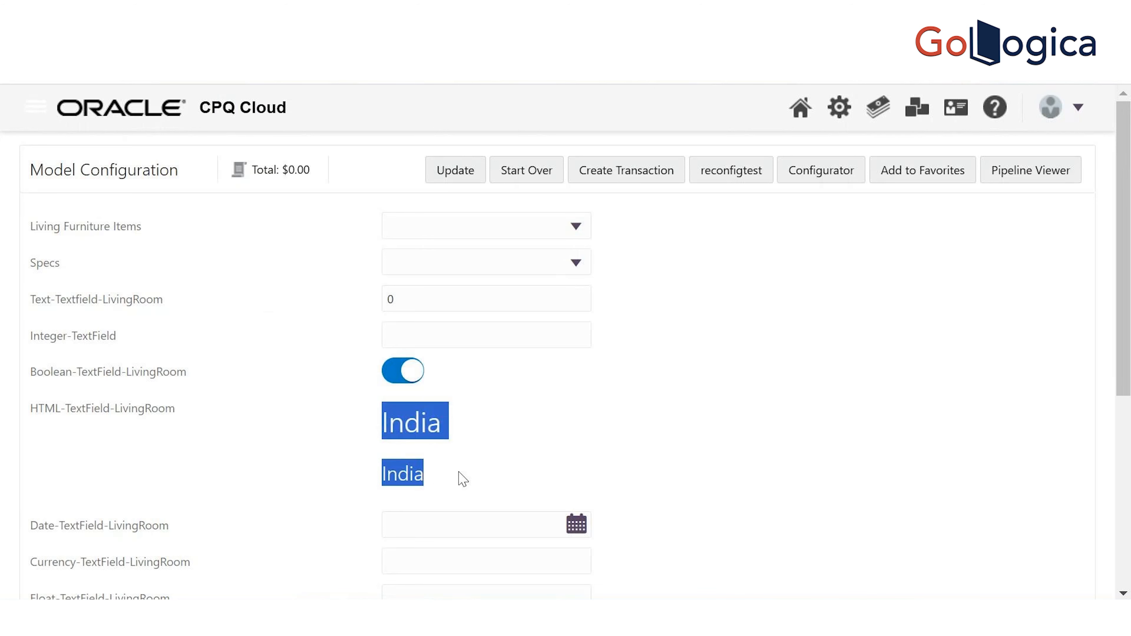
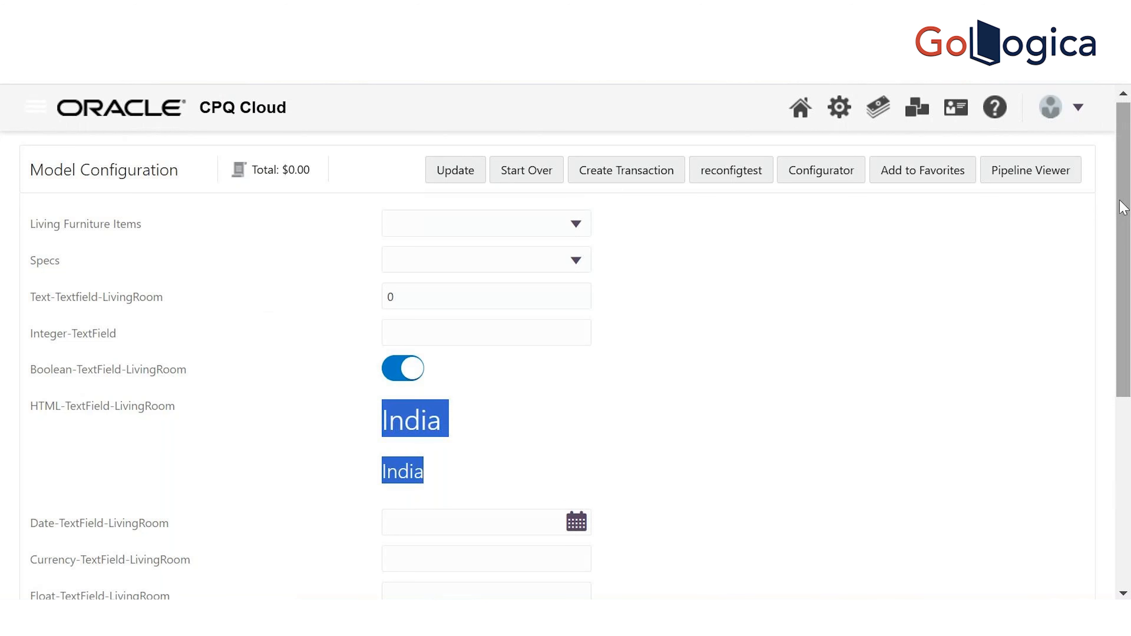
Highlight both India headings in the HTML field, then go to the Administration Platform
{"action": "left_click", "coordinate": [388, 409]}
{"action": "left_click_drag", "start_coordinate": [385, 419], "coordinate": [434, 483]}
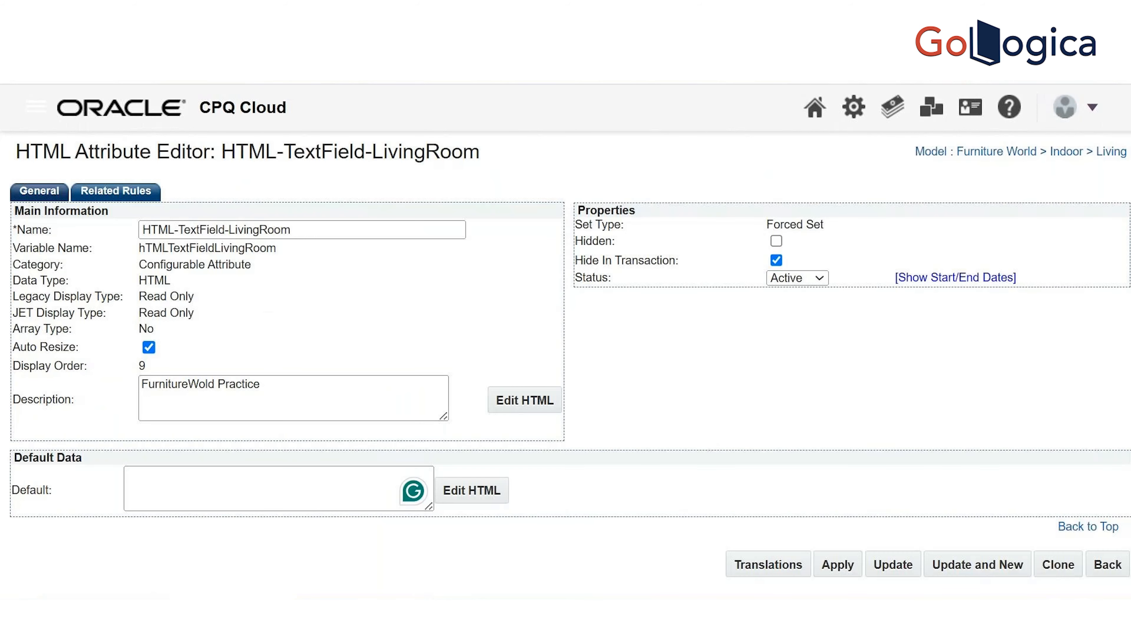
{"action": "left_click", "coordinate": [853, 115]}
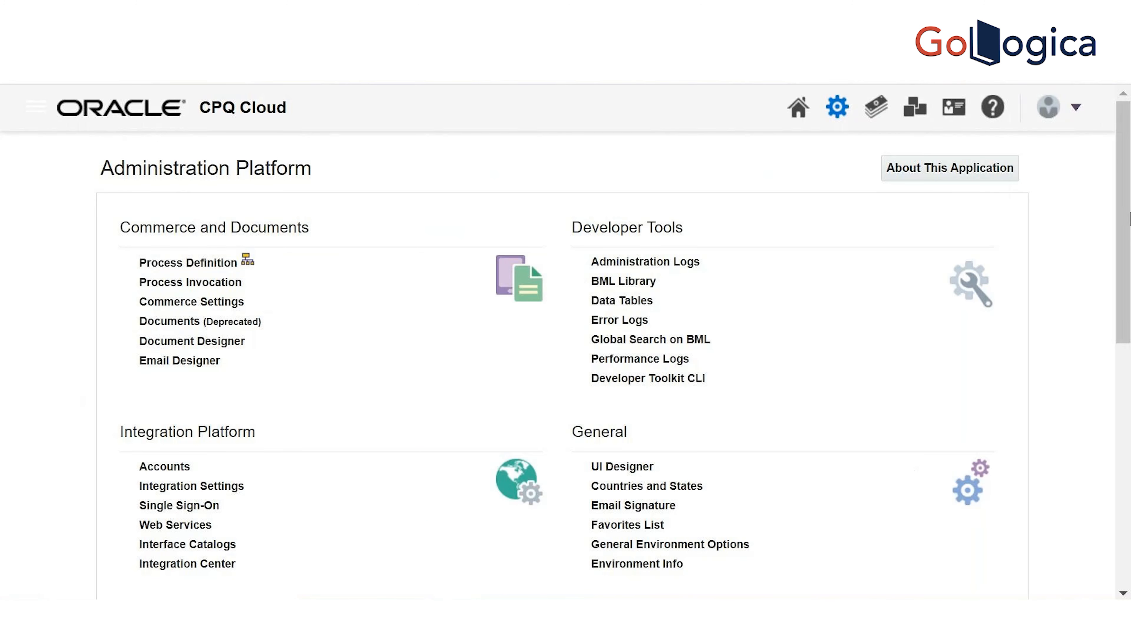
Scroll down to Utilities and open the File Manager
{"action": "left_click_drag", "start_coordinate": [1129, 182], "coordinate": [1130, 398]}
{"action": "left_click", "coordinate": [627, 535]}
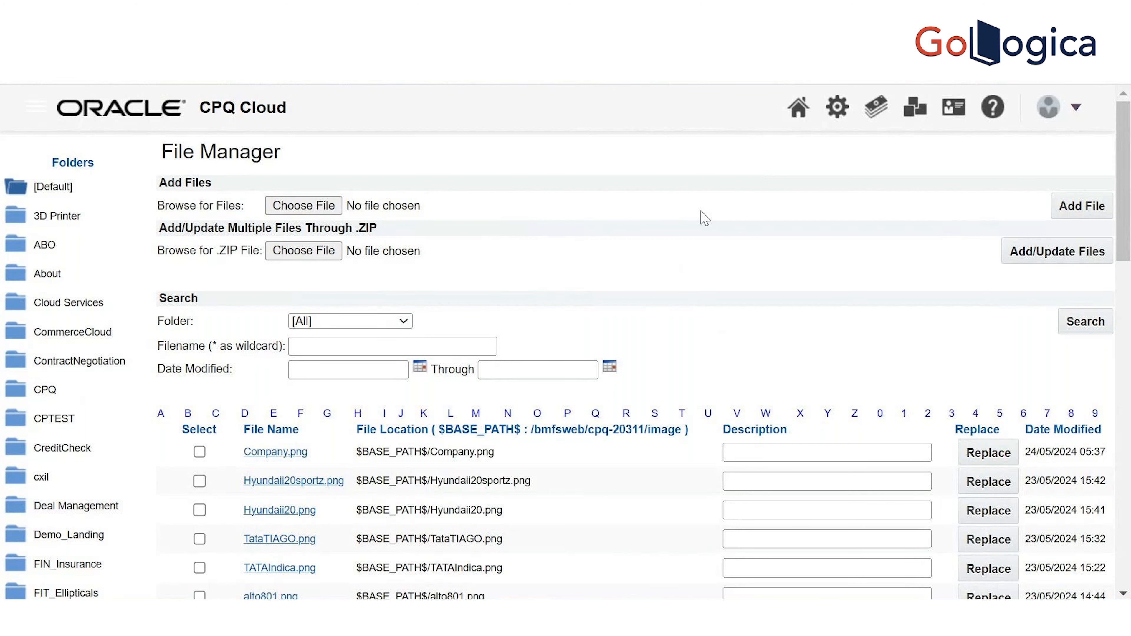
Scroll the file list and preview the Company.png and Hyundaii20sportz.png images
{"action": "scroll", "coordinate": [1126, 263], "scroll_direction": "down", "scroll_amount": 1}
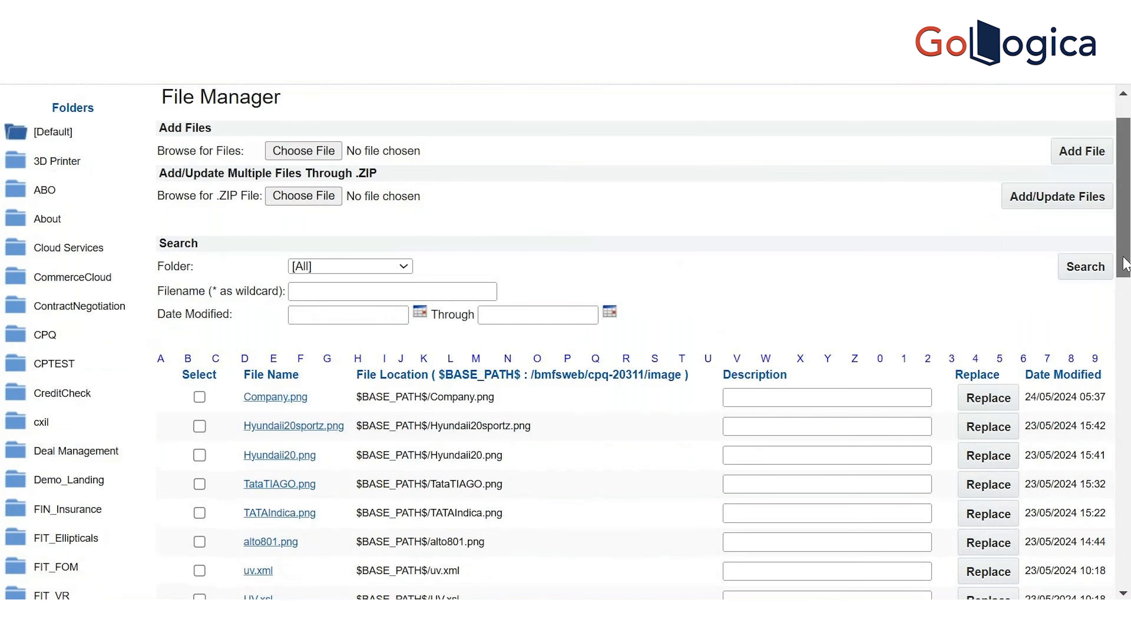
{"action": "scroll", "coordinate": [1126, 264], "scroll_direction": "down", "scroll_amount": 5}
{"action": "left_click_drag", "start_coordinate": [1123, 301], "coordinate": [1130, 255]}
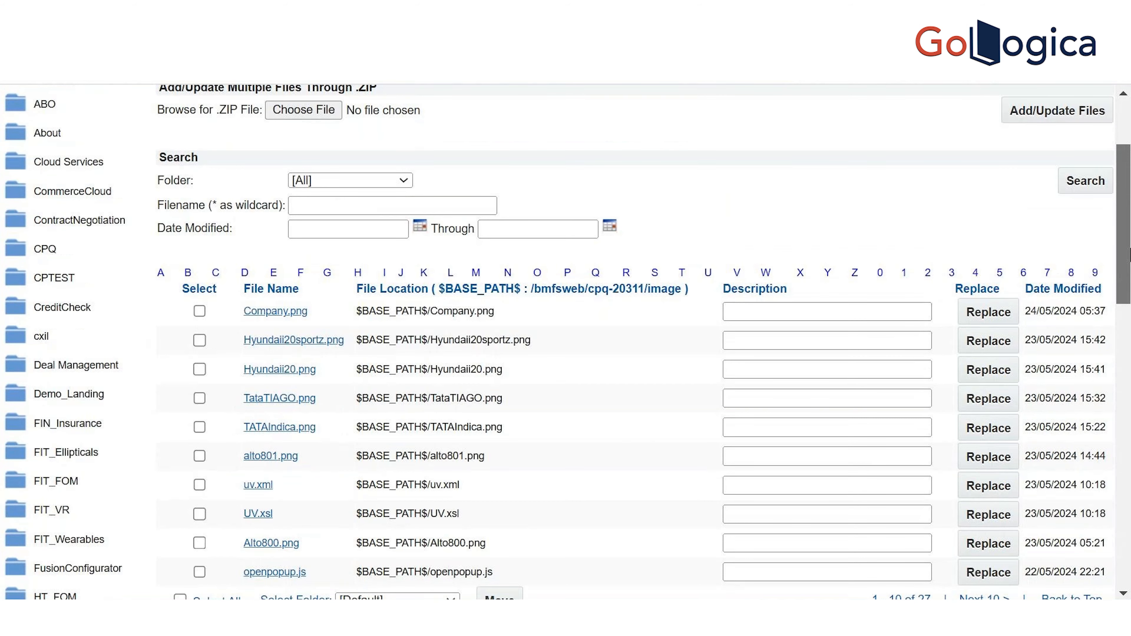
{"action": "left_click_drag", "start_coordinate": [1130, 255], "coordinate": [1124, 209]}
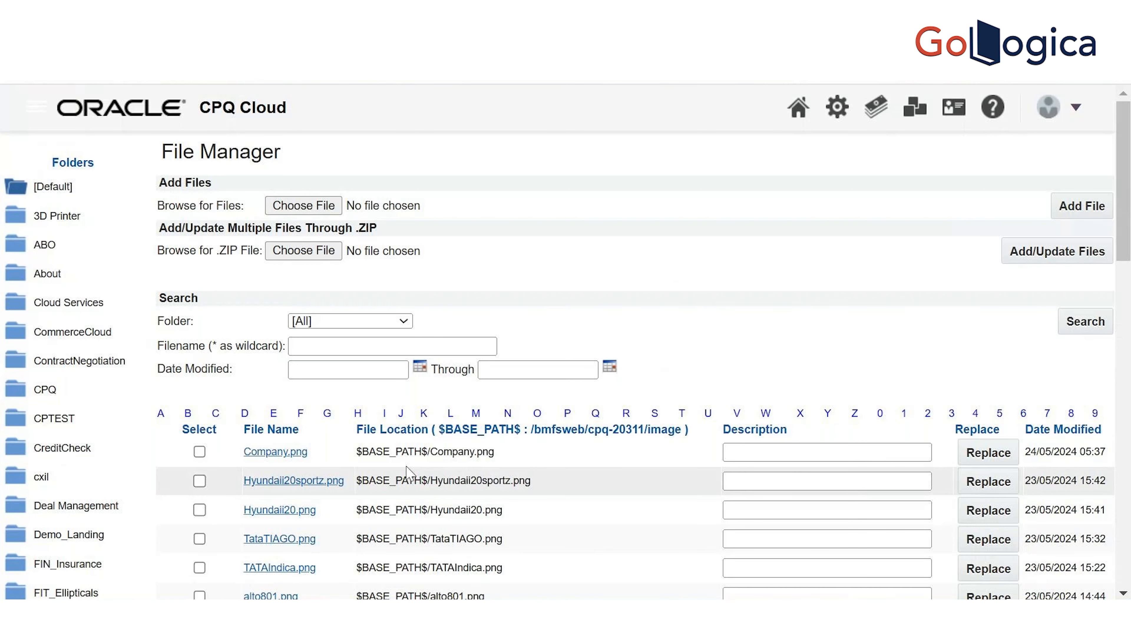
{"action": "left_click", "coordinate": [279, 453]}
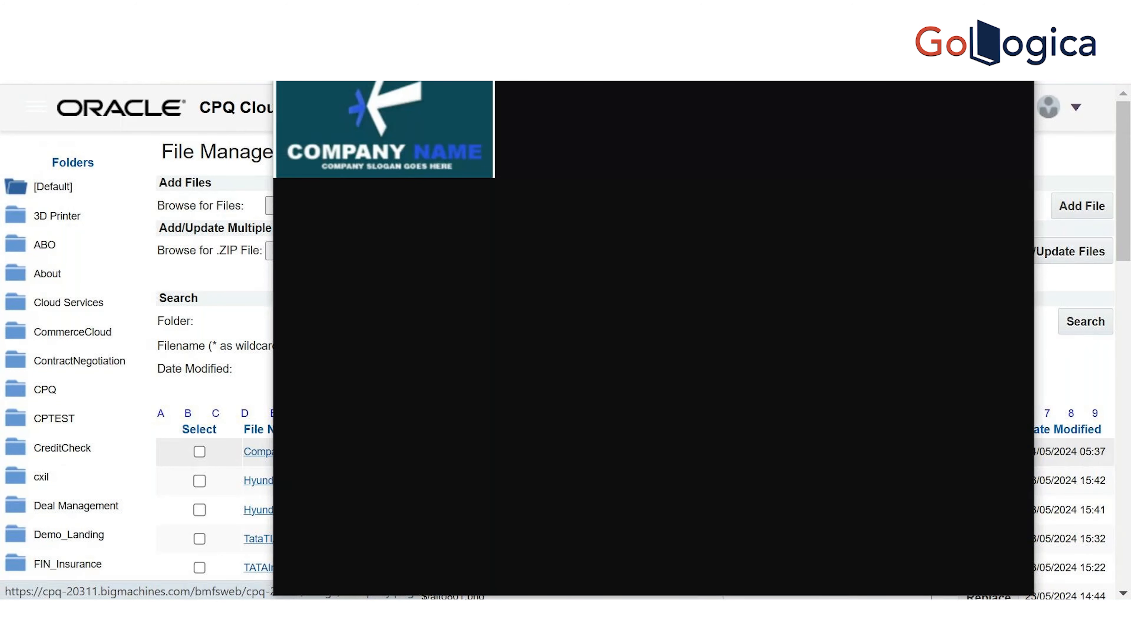
{"action": "left_click", "coordinate": [1020, 13]}
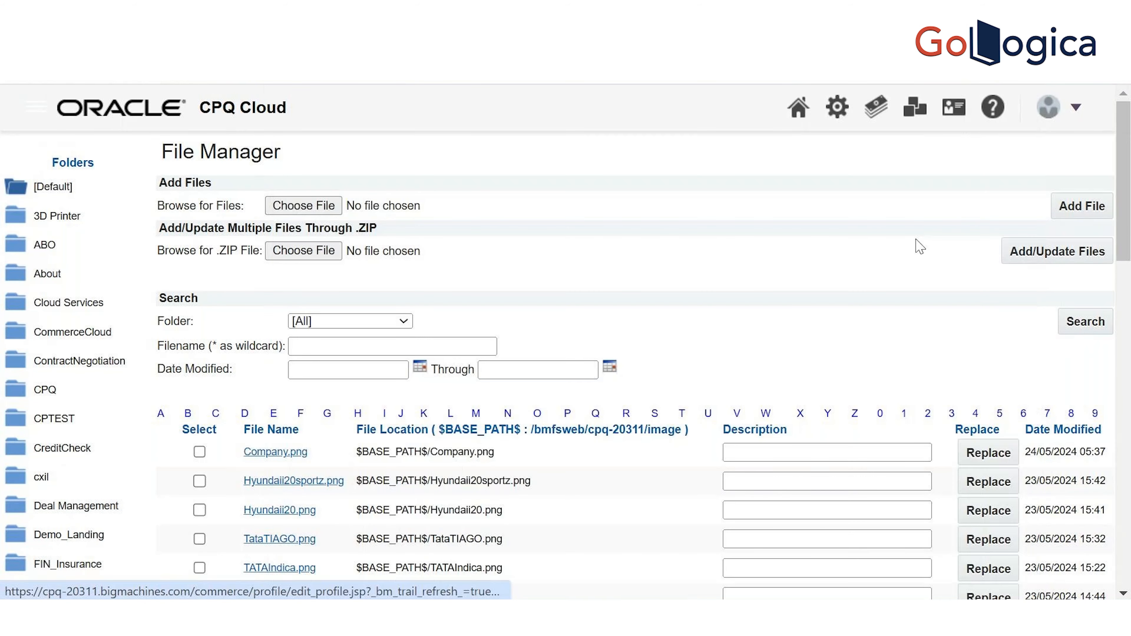
{"action": "left_click", "coordinate": [273, 482]}
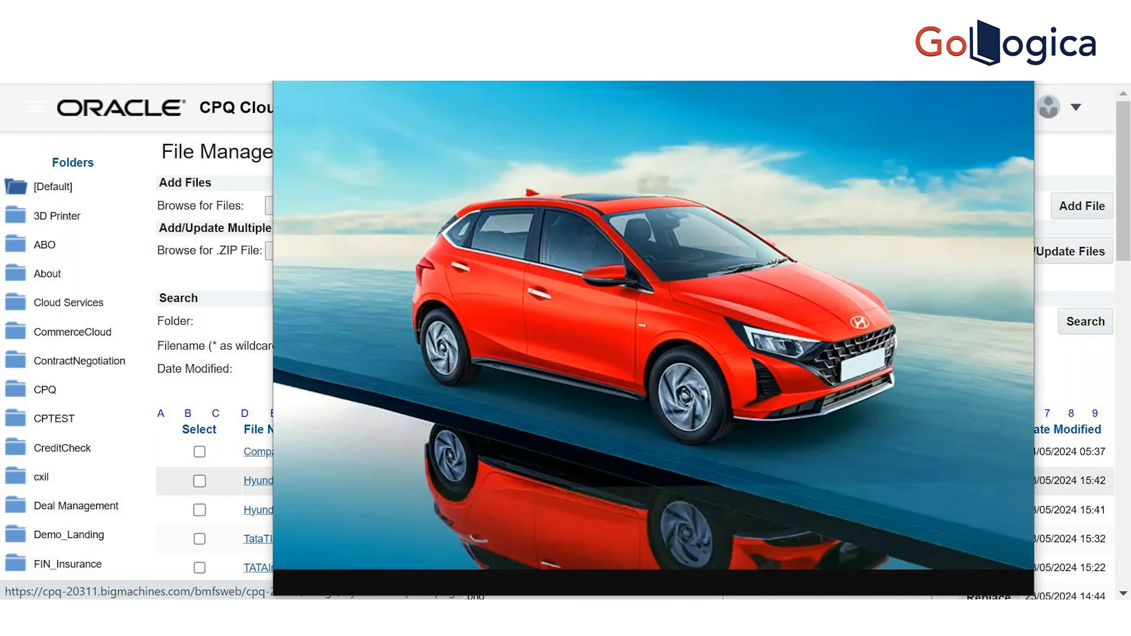
{"action": "left_click", "coordinate": [1020, 13]}
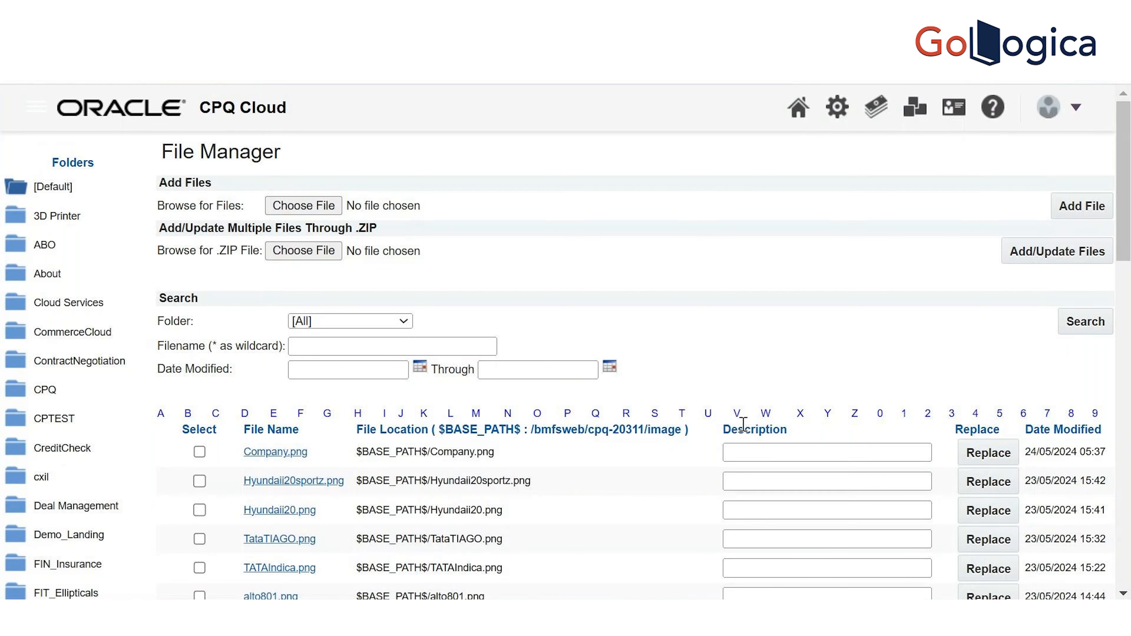
Copy the Company.png file URL and paste it on a new line in the notes file
{"action": "left_click_drag", "start_coordinate": [495, 454], "coordinate": [359, 459]}
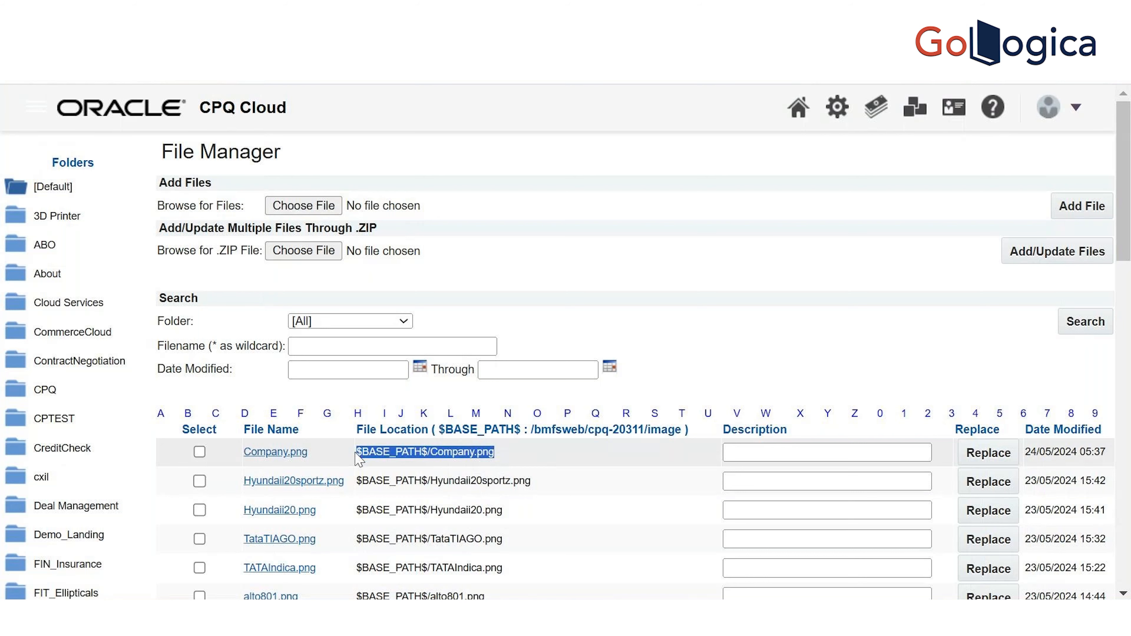
{"action": "left_click", "coordinate": [280, 452]}
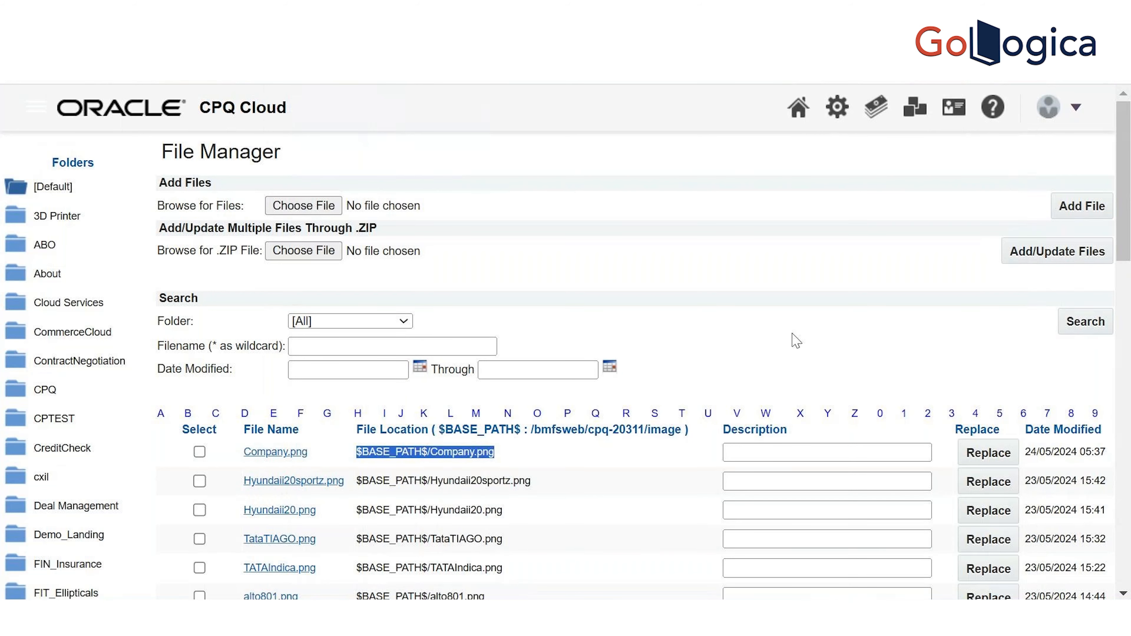
{"action": "left_click", "coordinate": [286, 618]}
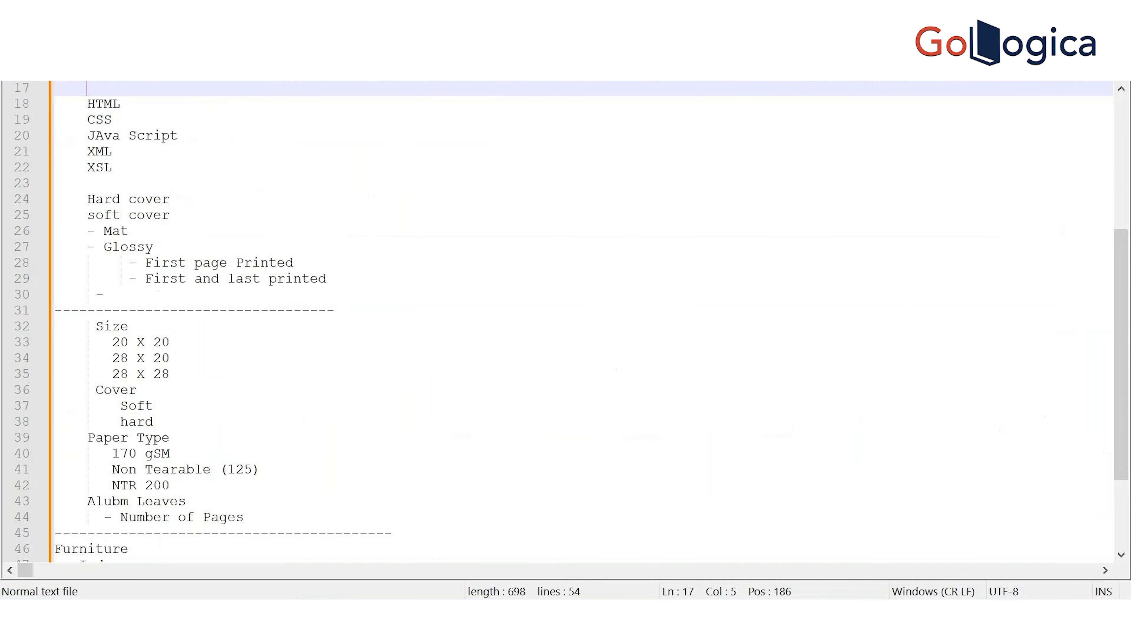
{"action": "key", "text": "Return"}
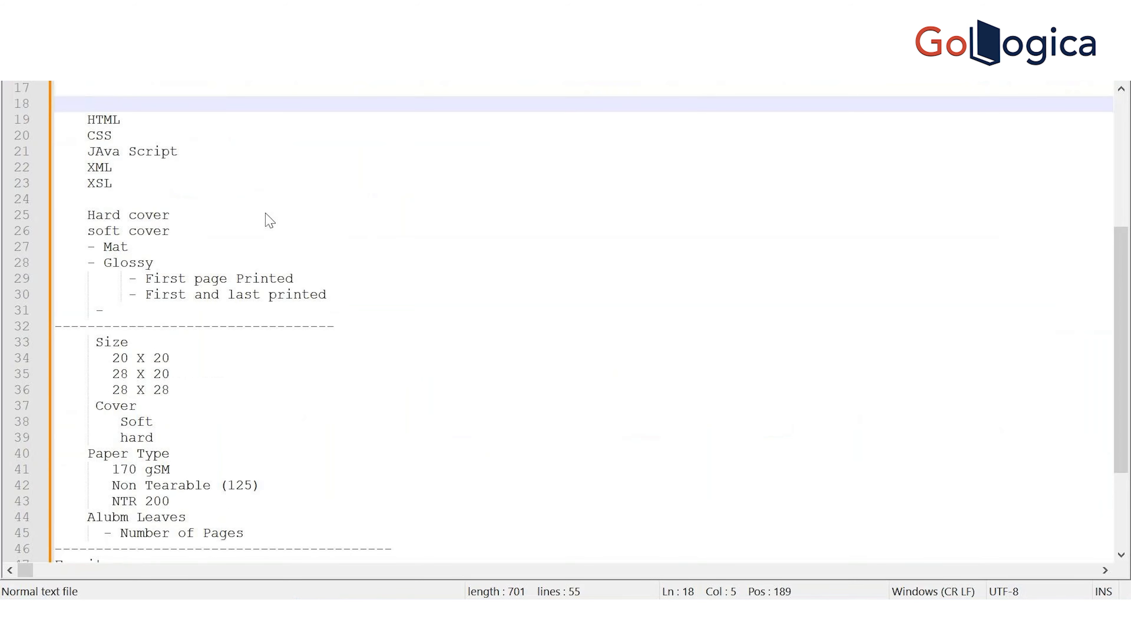
{"action": "type", "text": "https://cpq-20311.bigmachines.com/bmfsweb/cpq-20311/image/Company.png"}
{"action": "key", "text": "Return"}
{"action": "key", "text": "alt+Tab"}
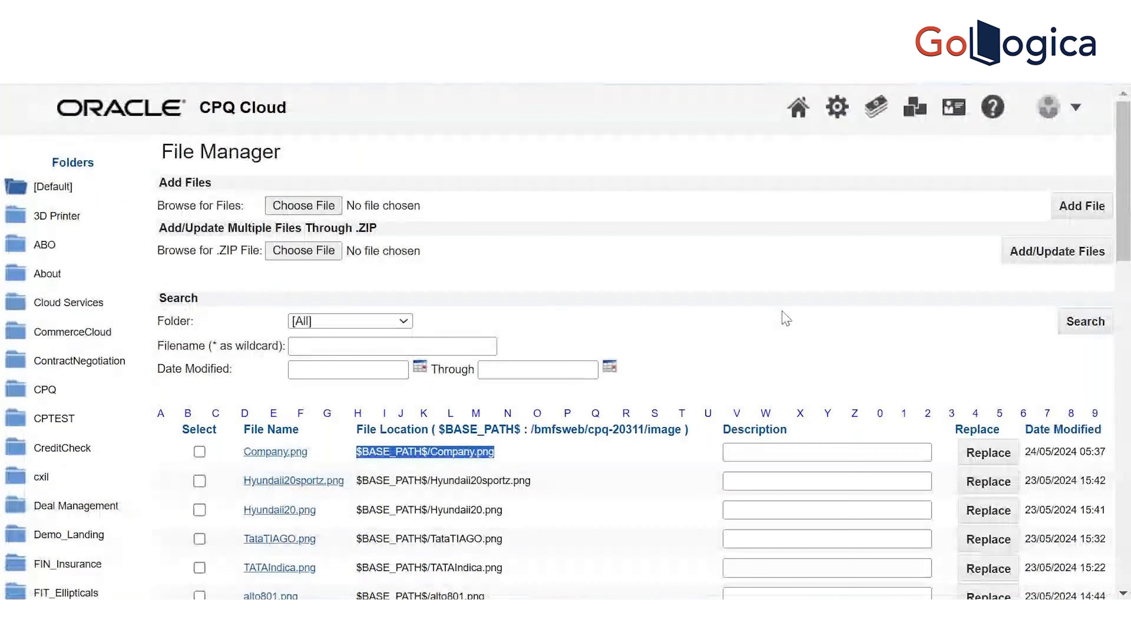
Open the Populate HTML recommendation rule's value function in the BML editor
{"action": "key", "text": "ctrl+Tab"}
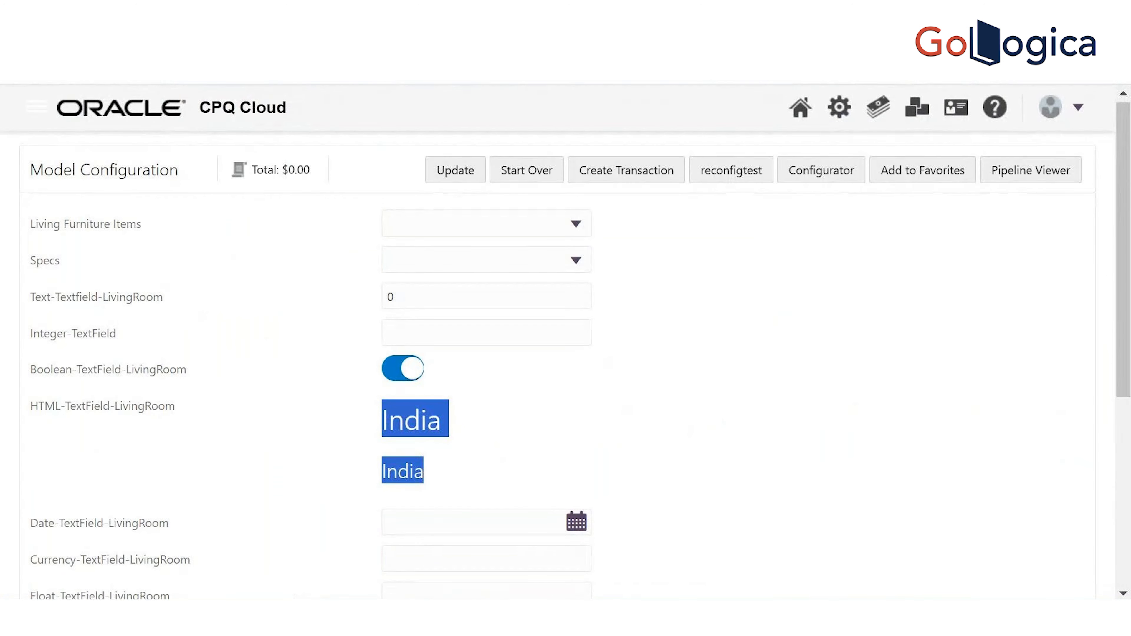
{"action": "key", "text": "ctrl+Tab"}
{"action": "key", "text": "ctrl+Tab"}
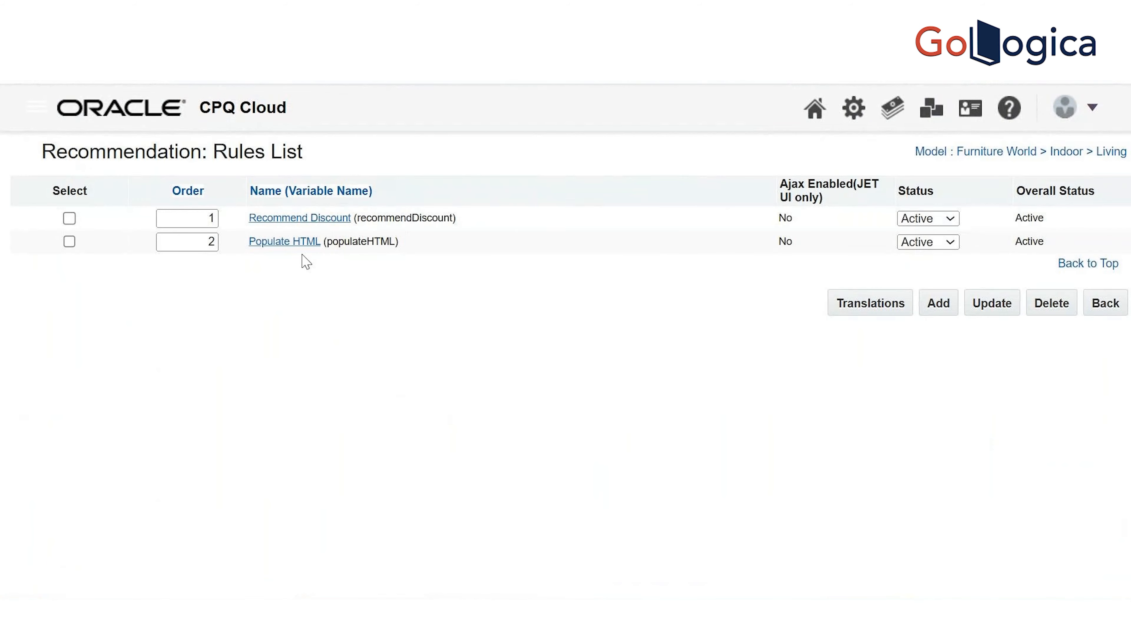
{"action": "left_click", "coordinate": [299, 244]}
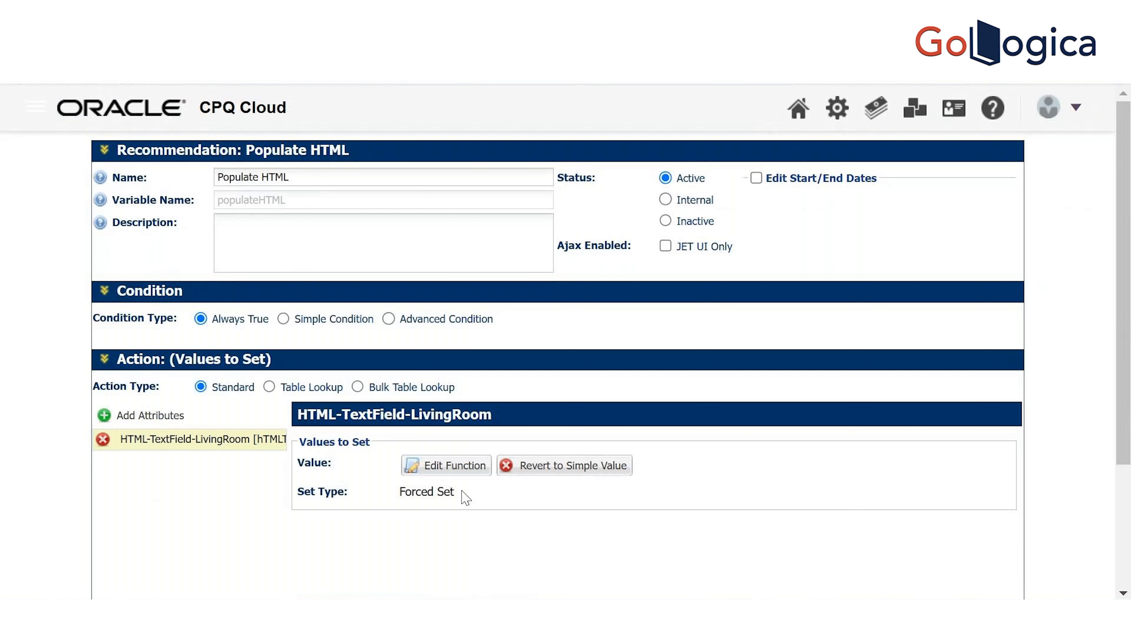
{"action": "left_click", "coordinate": [458, 474]}
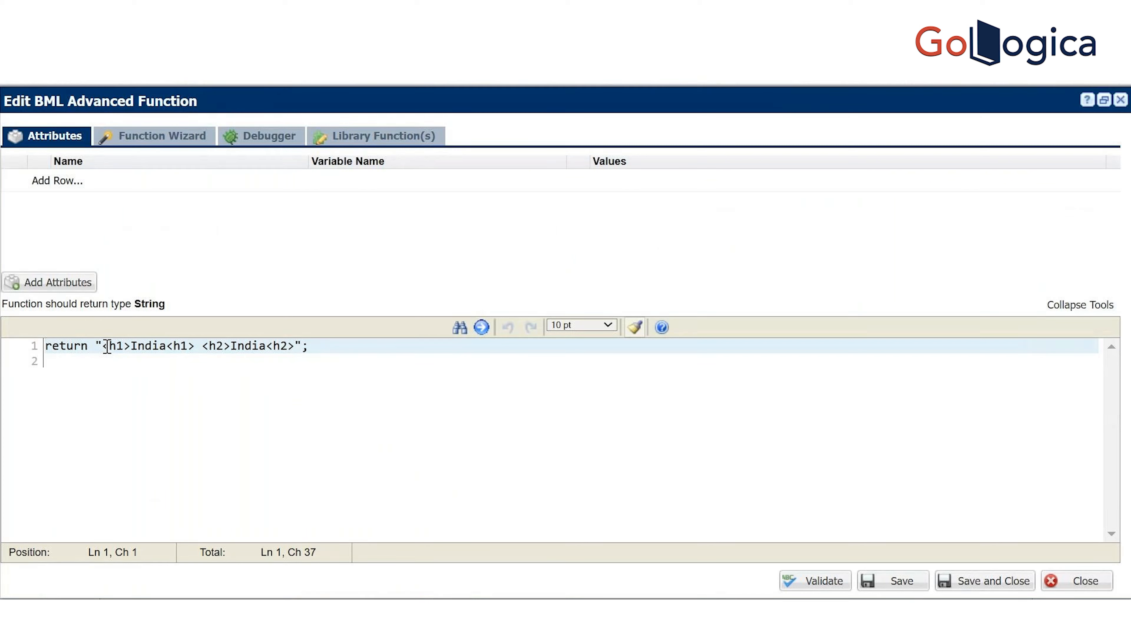
Replace the India heading markup in the return string with an empty <img src=""/> tag
{"action": "left_click_drag", "start_coordinate": [107, 347], "coordinate": [295, 345]}
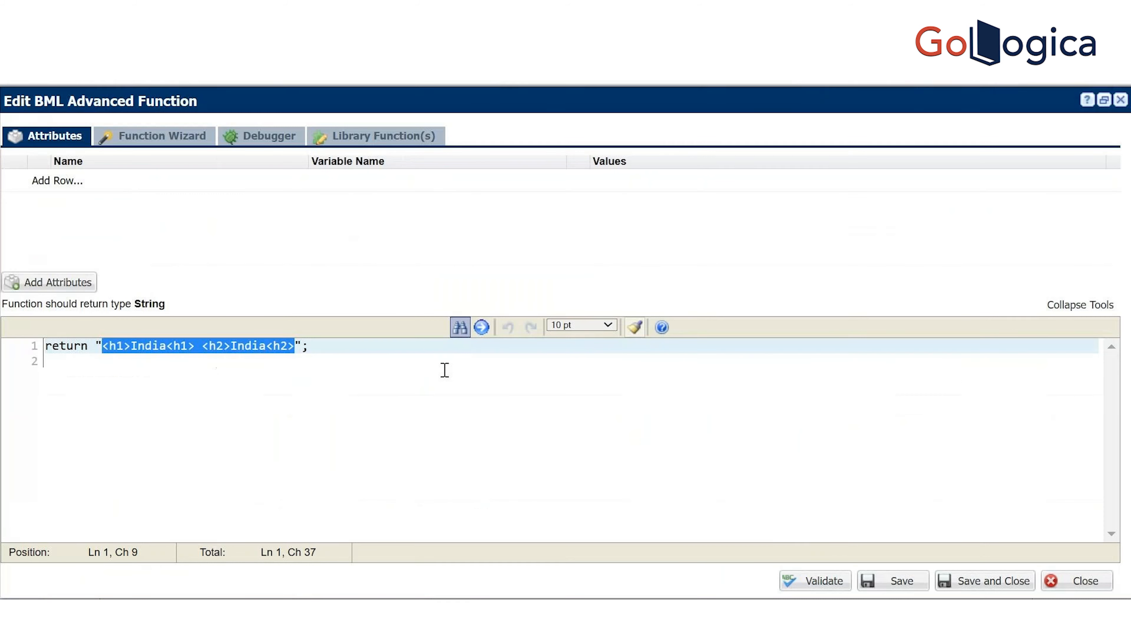
{"action": "key", "text": "BackSpace"}
{"action": "type", "text": "<img src=\"\"/>"}
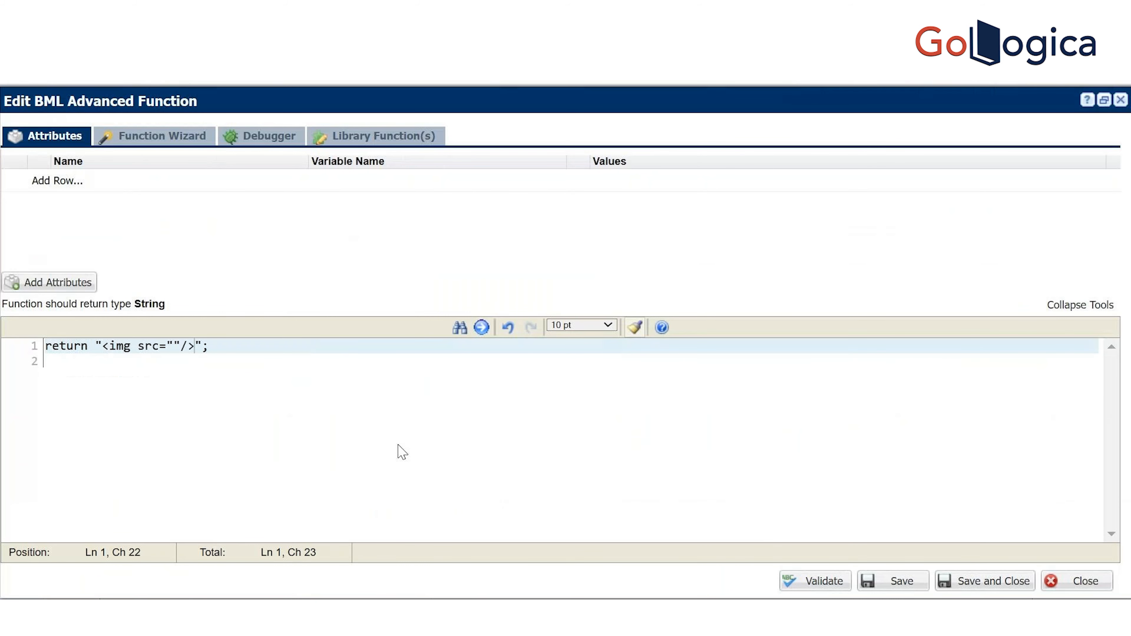
{"action": "key", "text": "Left"}
{"action": "key", "text": "Left"}
Copy the Company.png URL from the notes file and paste it into the src attribute
{"action": "key", "text": "alt+Tab"}
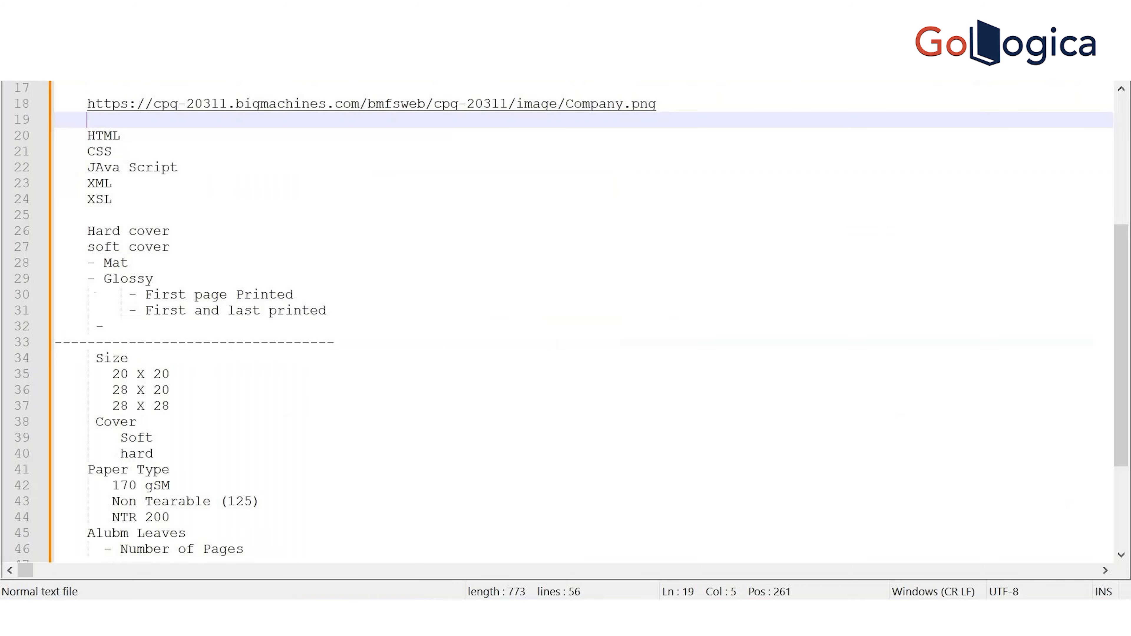
{"action": "left_click_drag", "start_coordinate": [677, 106], "coordinate": [89, 96]}
{"action": "key", "text": "ctrl+c"}
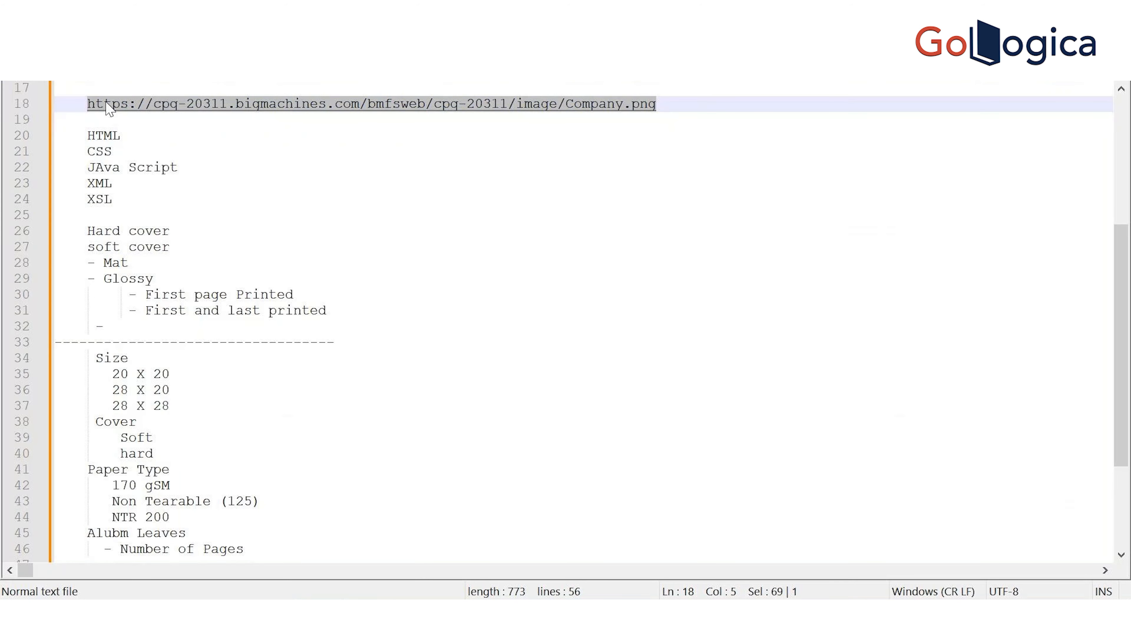
{"action": "key", "text": "alt+Tab"}
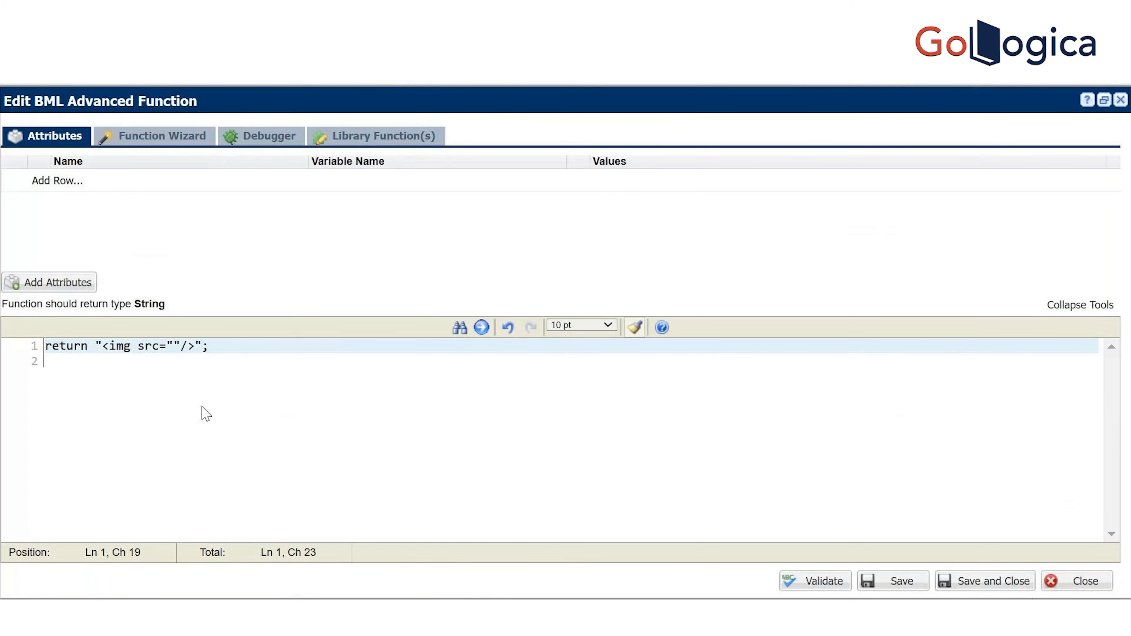
{"action": "key", "text": "ctrl+v"}
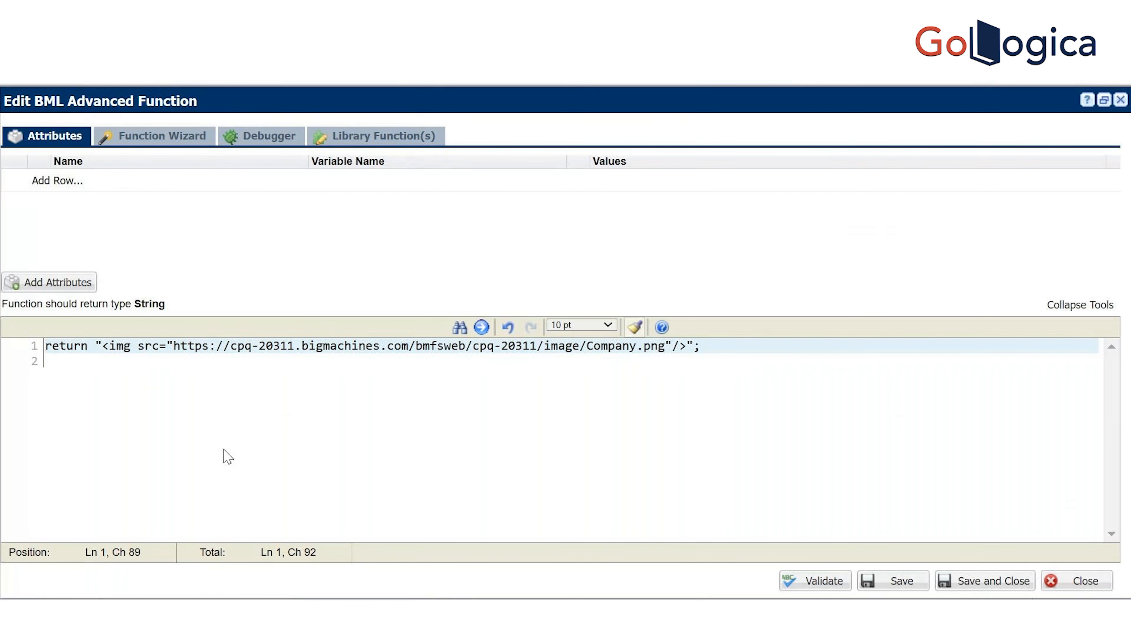
Wrap the Company.png URL in the src attribute in single quotes instead of double quotes
{"action": "type", "text": "'"}
{"action": "left_click", "coordinate": [168, 346]}
{"action": "type", "text": "\""}
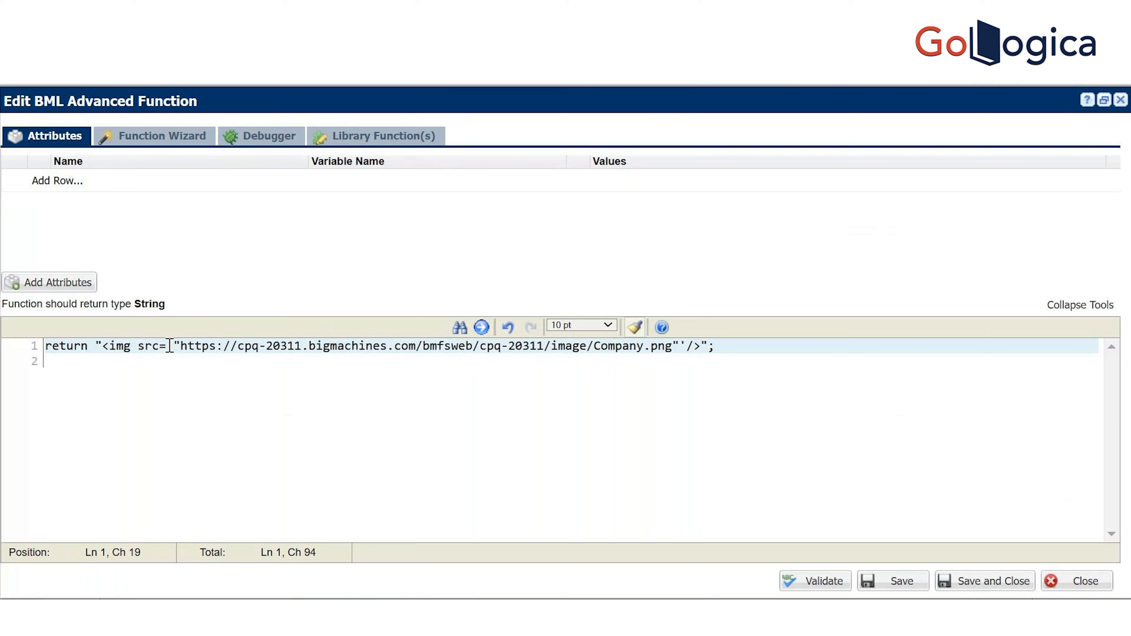
{"action": "key", "text": "Delete"}
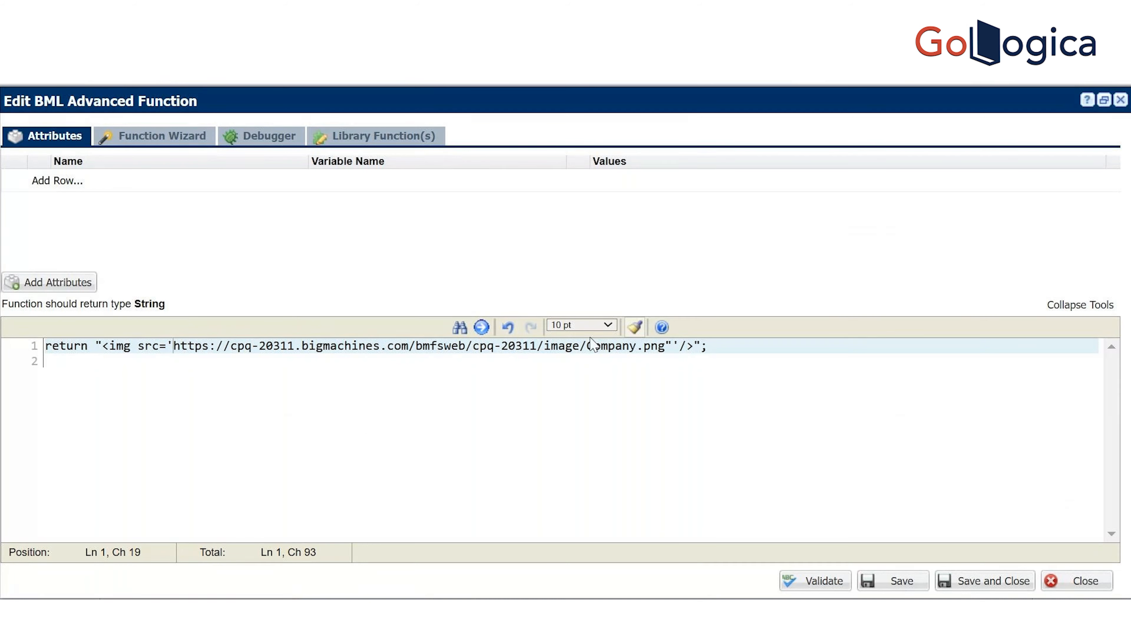
{"action": "left_click", "coordinate": [676, 347]}
{"action": "key", "text": "BackSpace"}
Validate the function, save it, and close the editor
{"action": "left_click", "coordinate": [830, 587]}
{"action": "left_click", "coordinate": [908, 579]}
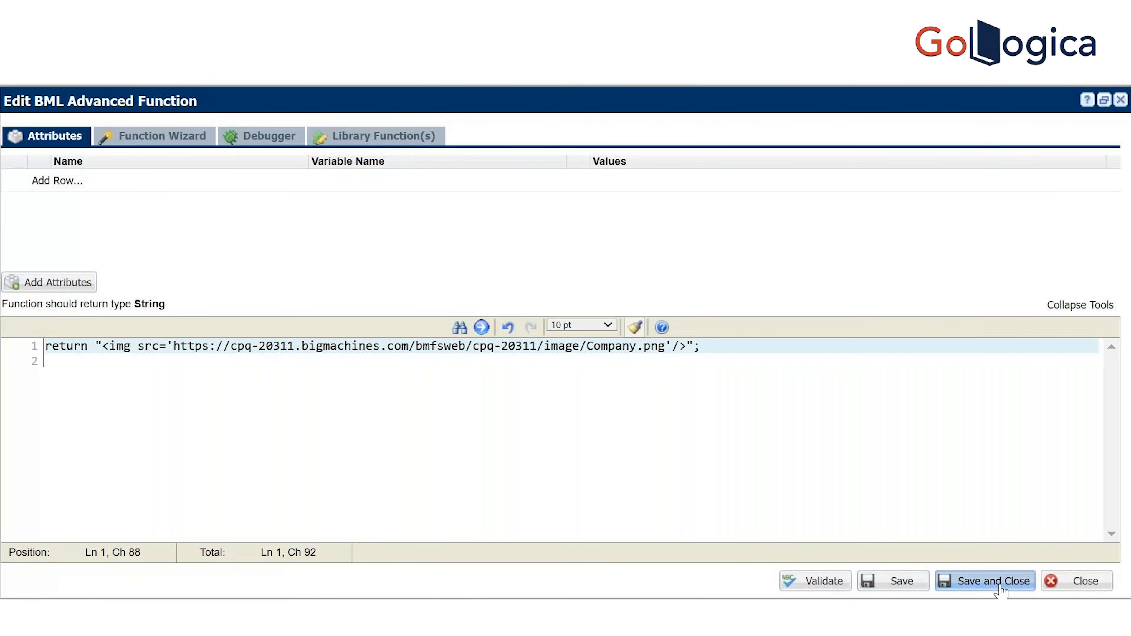
{"action": "left_click", "coordinate": [1003, 587]}
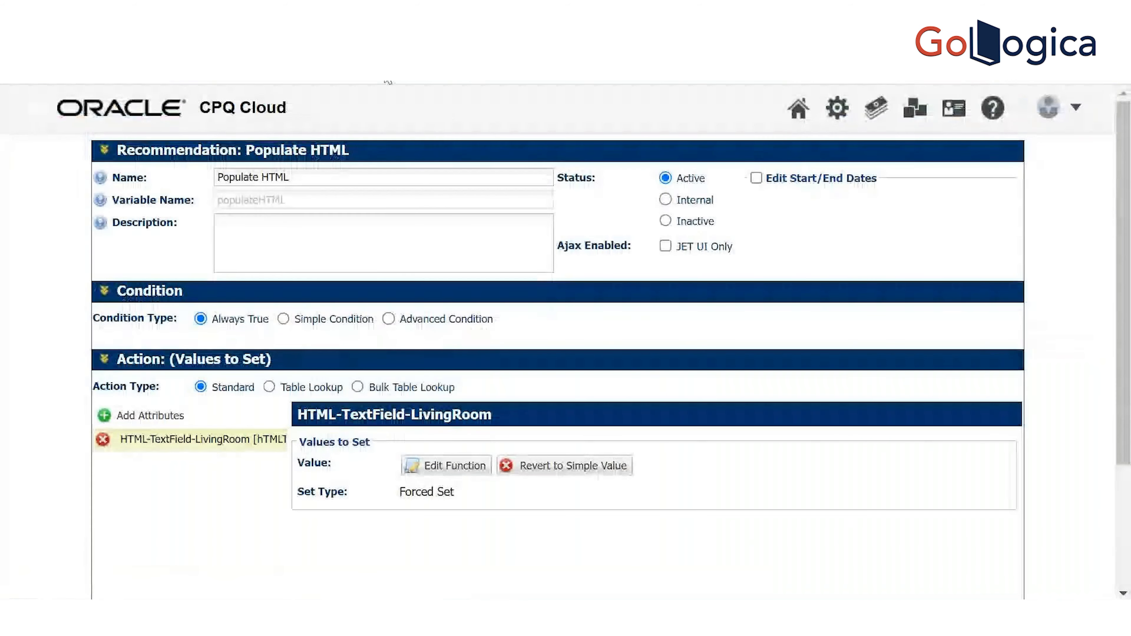
Delete the old deployment records and deploy the Furniture World configuration now
{"action": "left_click", "coordinate": [530, 74]}
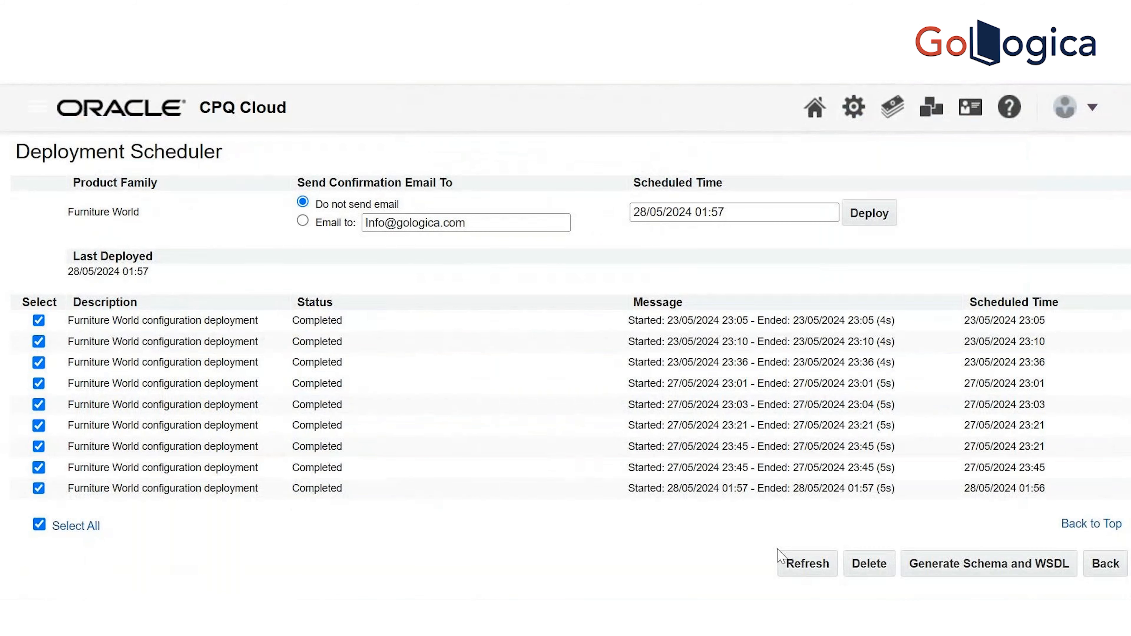
{"action": "left_click", "coordinate": [869, 565]}
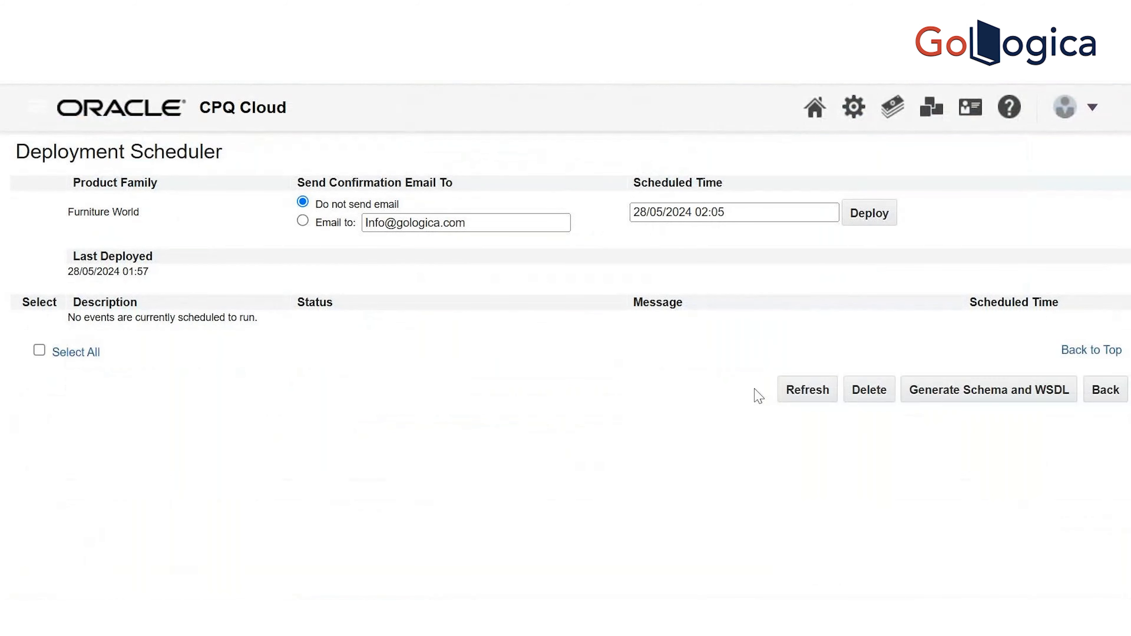
{"action": "left_click", "coordinate": [867, 219]}
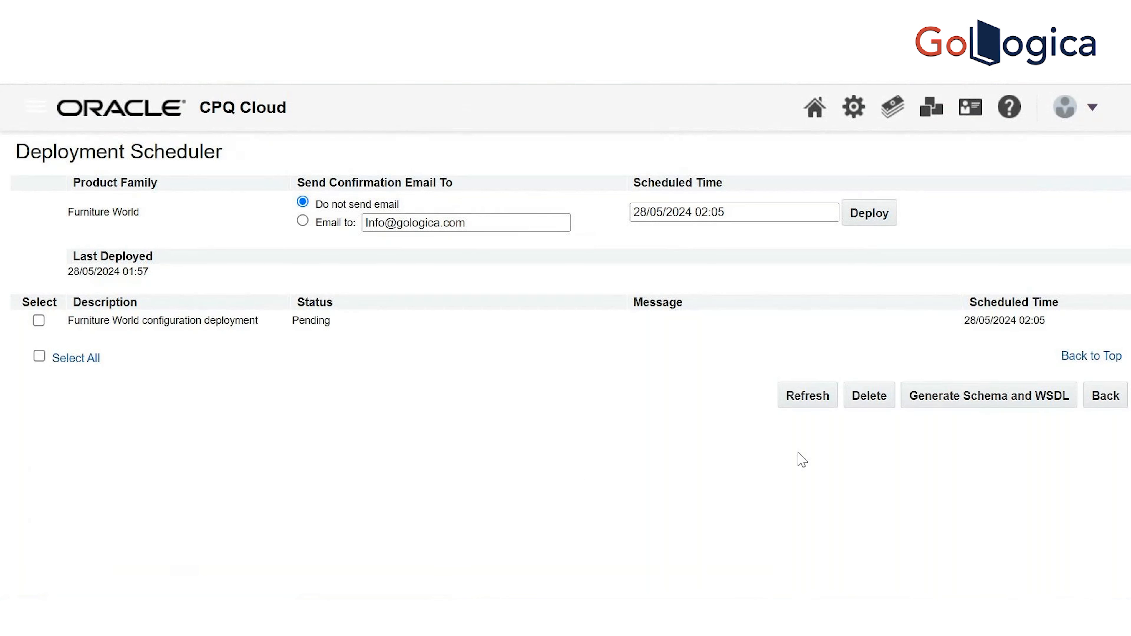
Refresh the deployment list until the new deployment shows Completed
{"action": "left_click", "coordinate": [805, 407]}
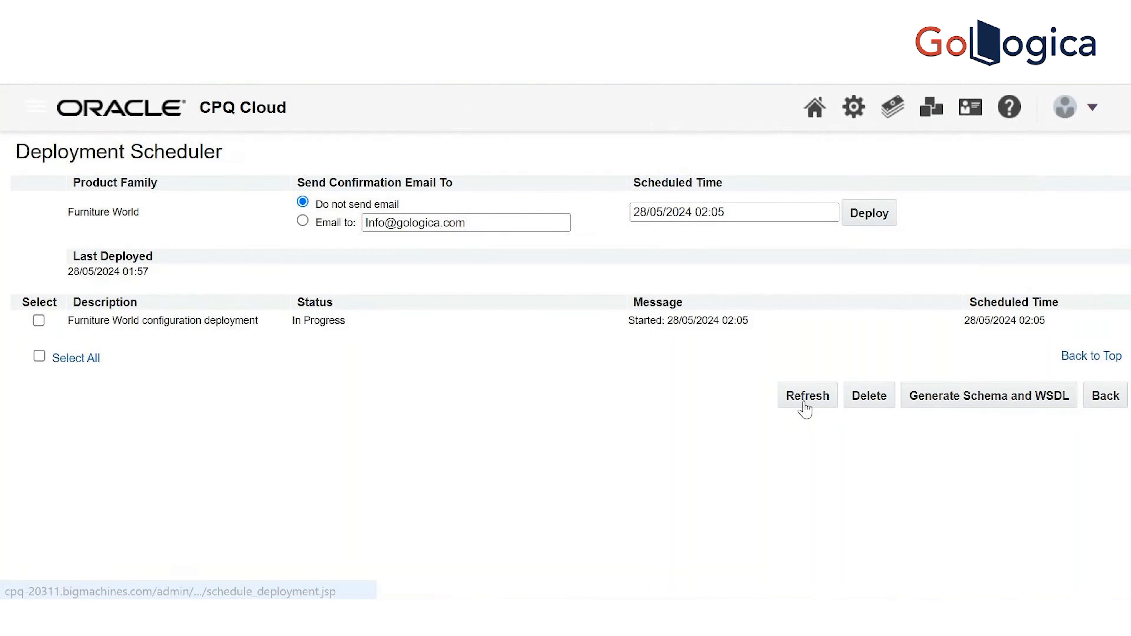
{"action": "left_click", "coordinate": [805, 406]}
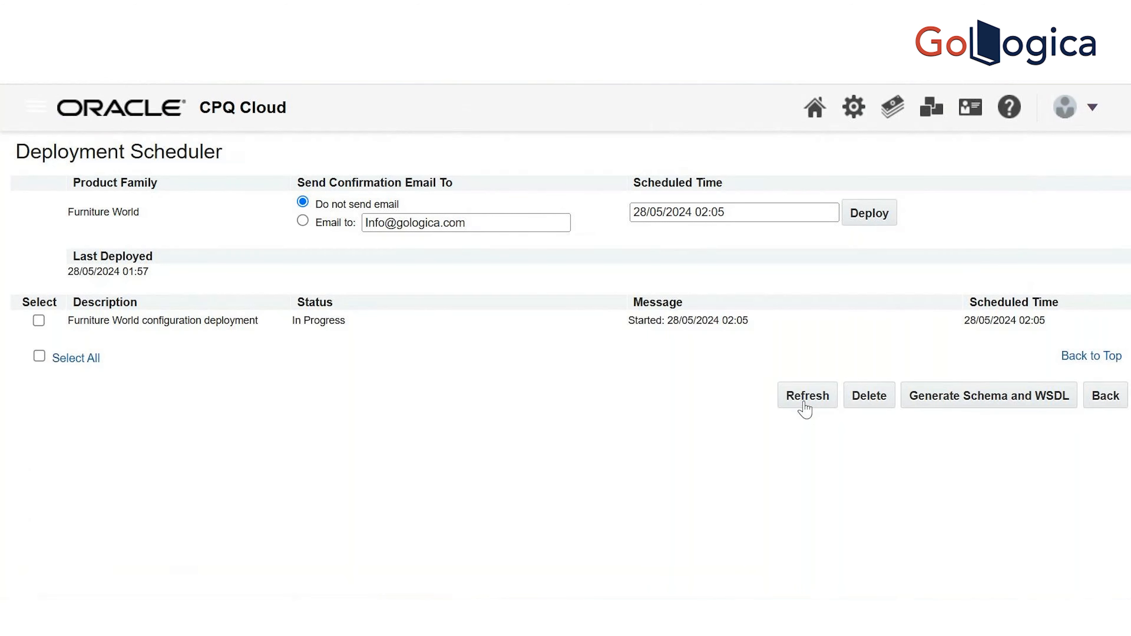
{"action": "left_click", "coordinate": [806, 407]}
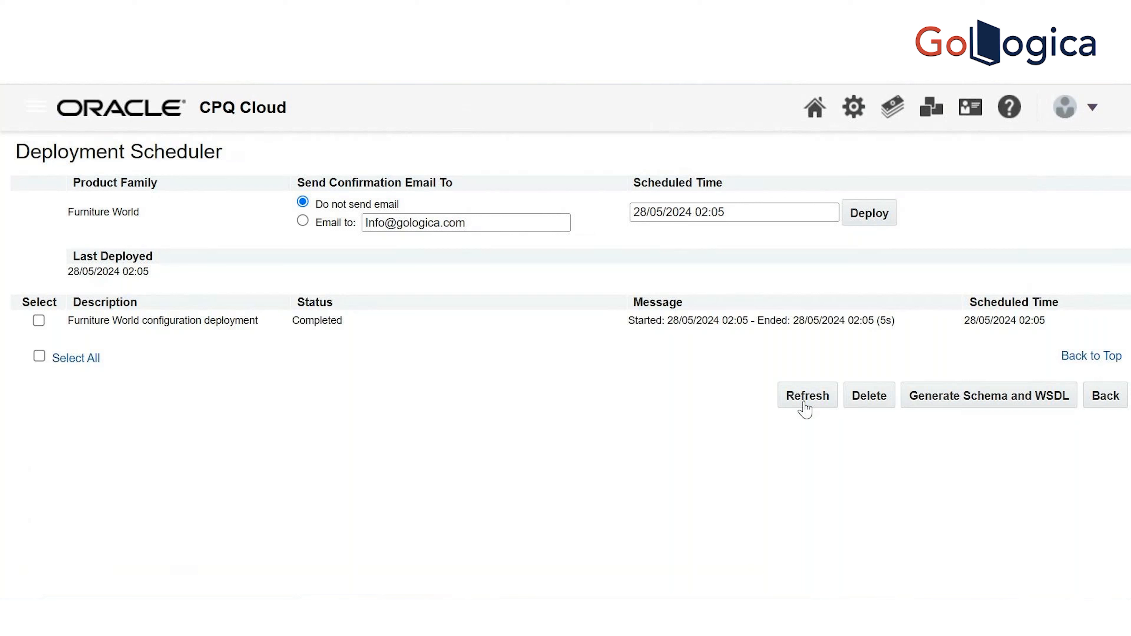
{"action": "left_click", "coordinate": [804, 402]}
{"action": "left_click", "coordinate": [815, 389]}
{"action": "left_click", "coordinate": [810, 401]}
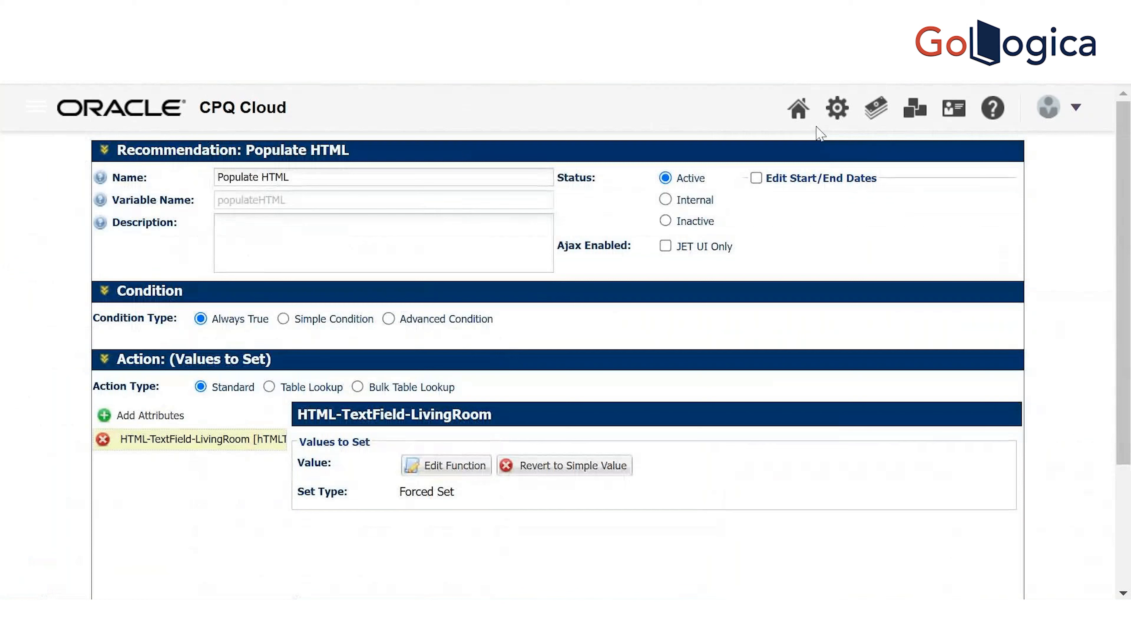
Return to the Catalog Homepage and configure the Living model under Indoor Furniture
{"action": "left_click", "coordinate": [798, 114]}
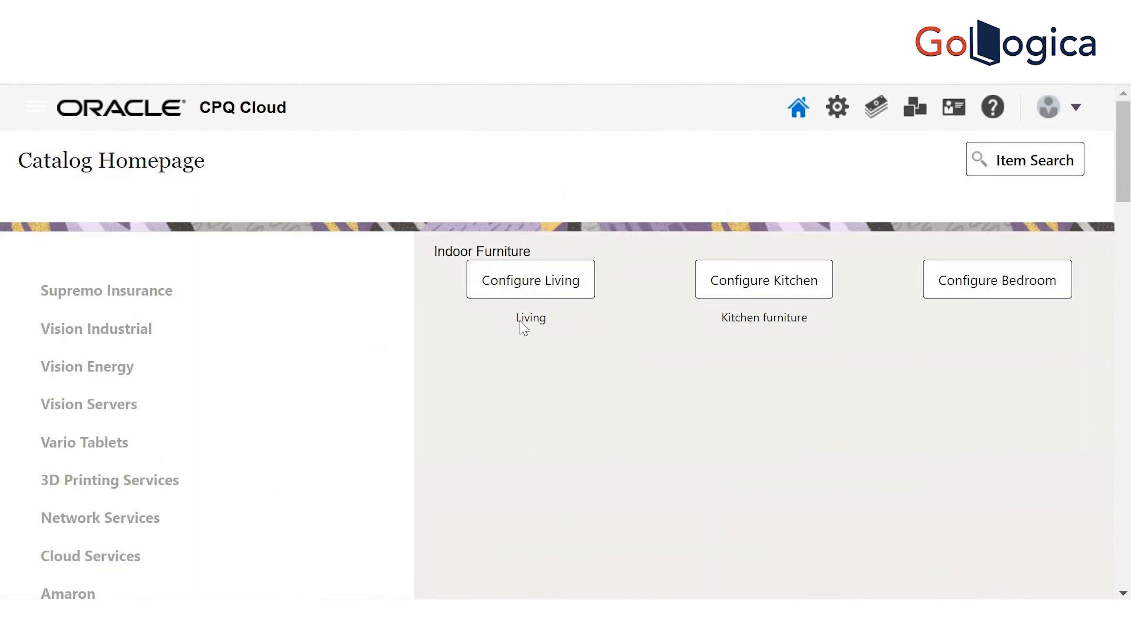
{"action": "left_click", "coordinate": [505, 279]}
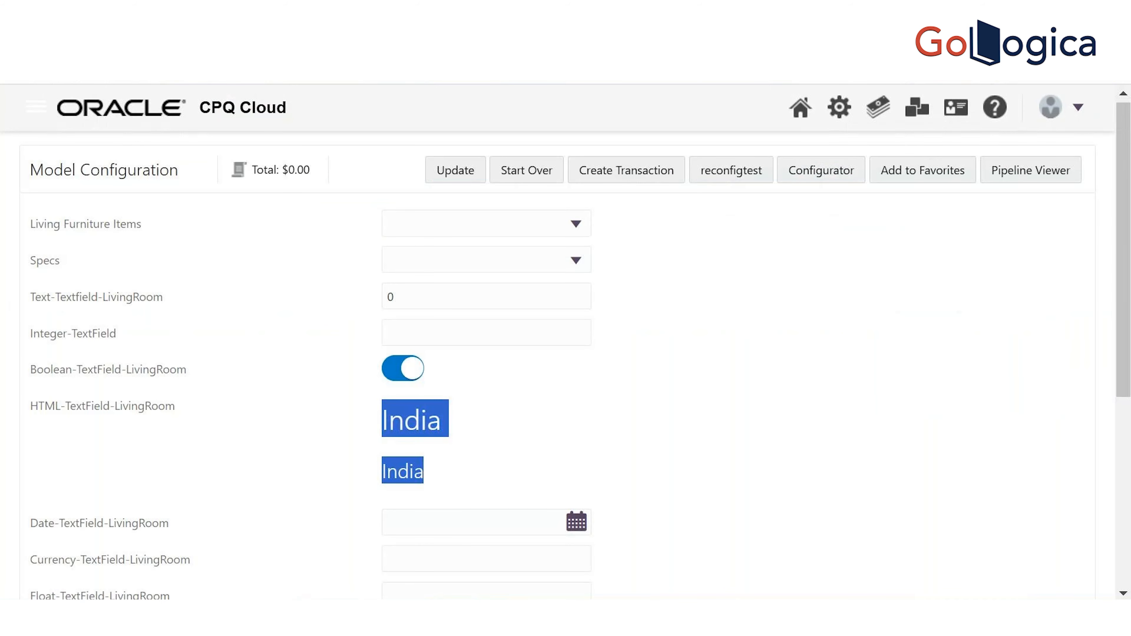
Open Chrome's Customize and control menu
{"action": "left_click", "coordinate": [1117, 75]}
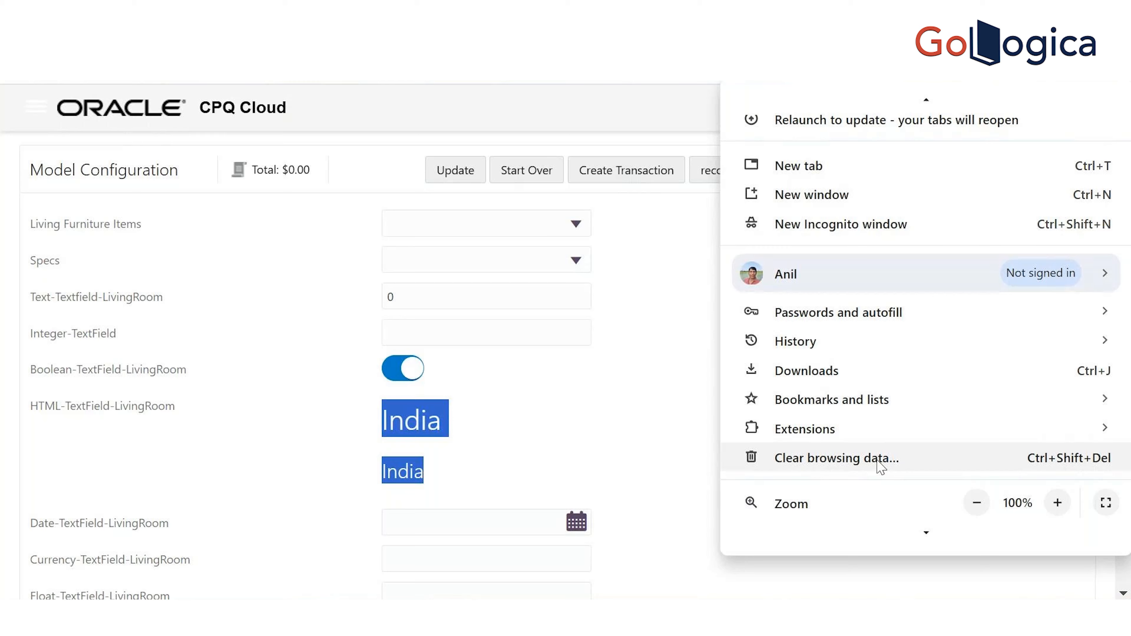
Clear Chrome's cookies and cached images from the last 4 weeks
{"action": "left_click", "coordinate": [881, 466]}
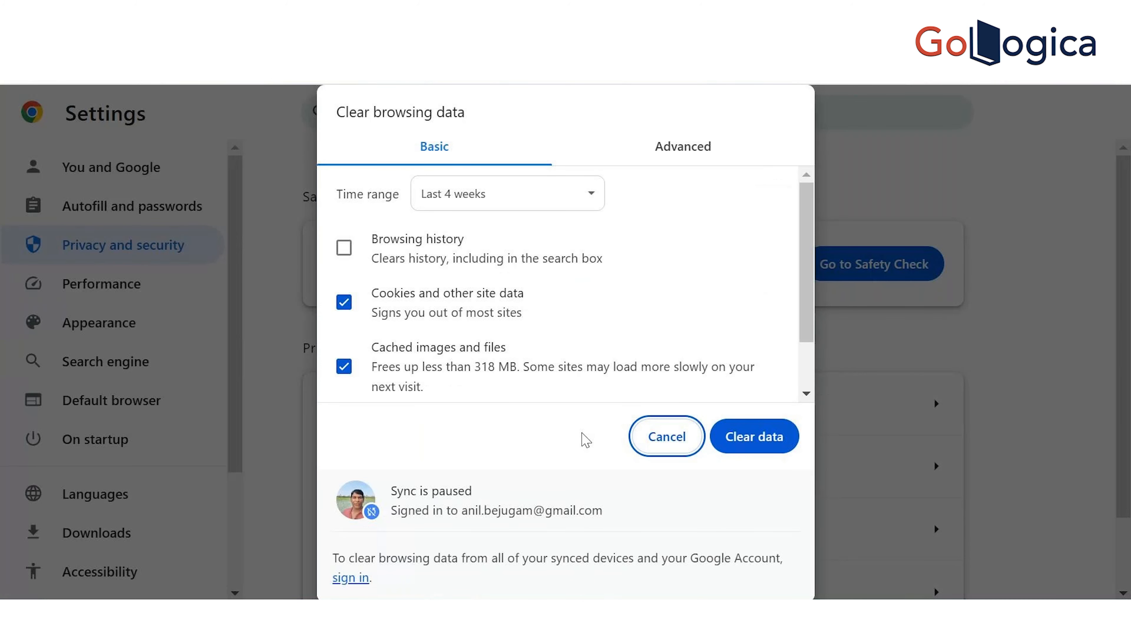
{"action": "left_click", "coordinate": [771, 451]}
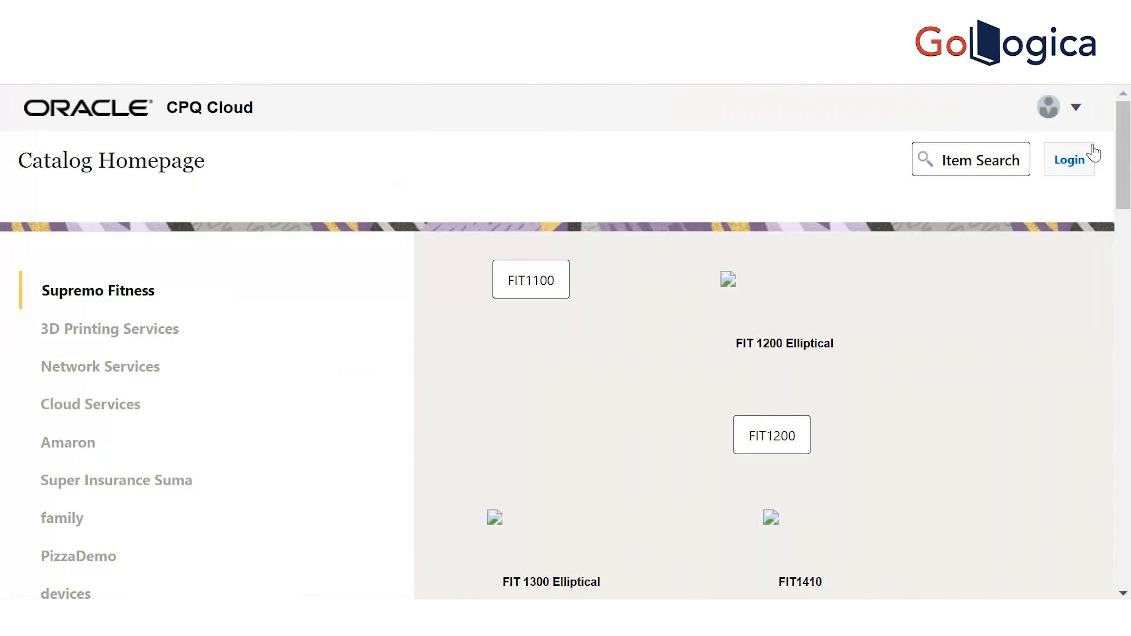
Sign back into CPQ with the account's username and password
{"action": "left_click", "coordinate": [1088, 153]}
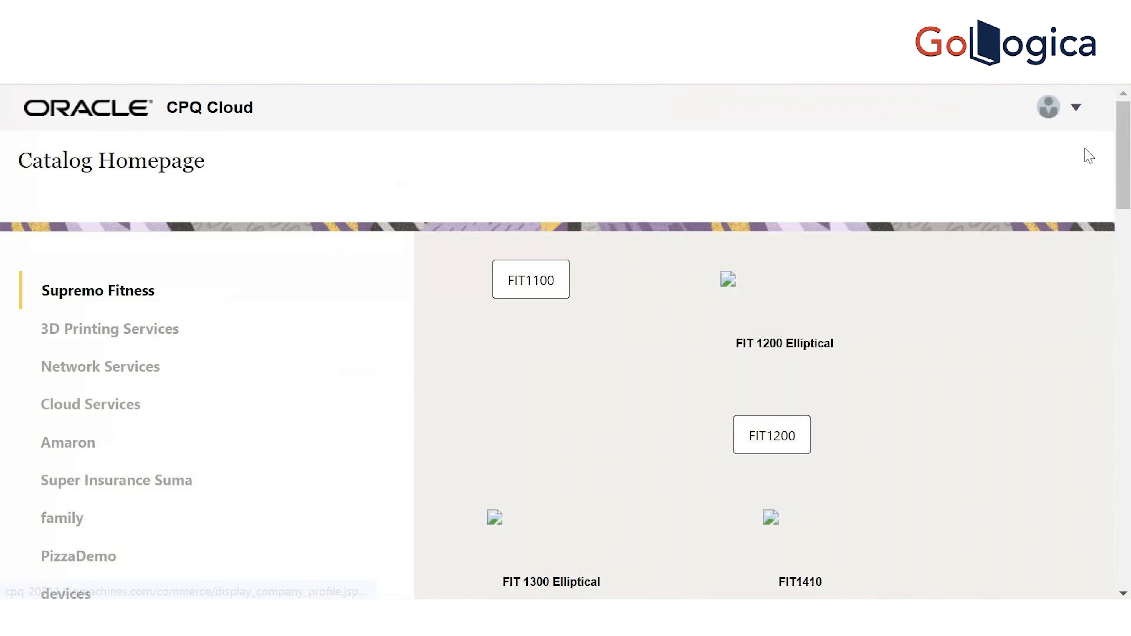
{"action": "left_click", "coordinate": [584, 547]}
{"action": "key", "text": "Tab"}
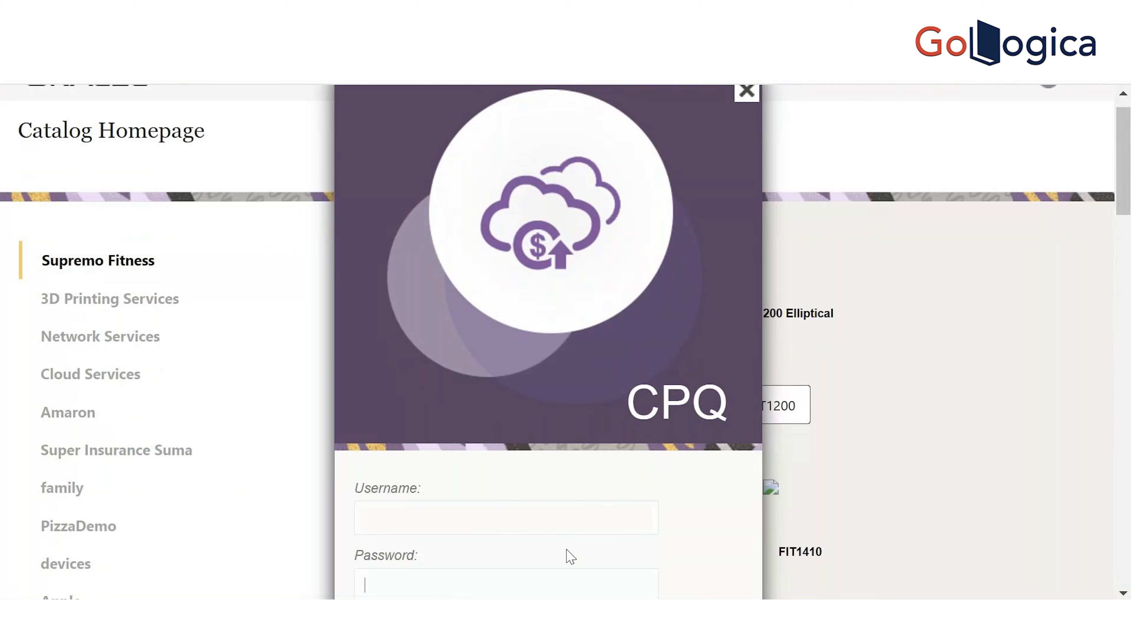
{"action": "key", "text": "Return"}
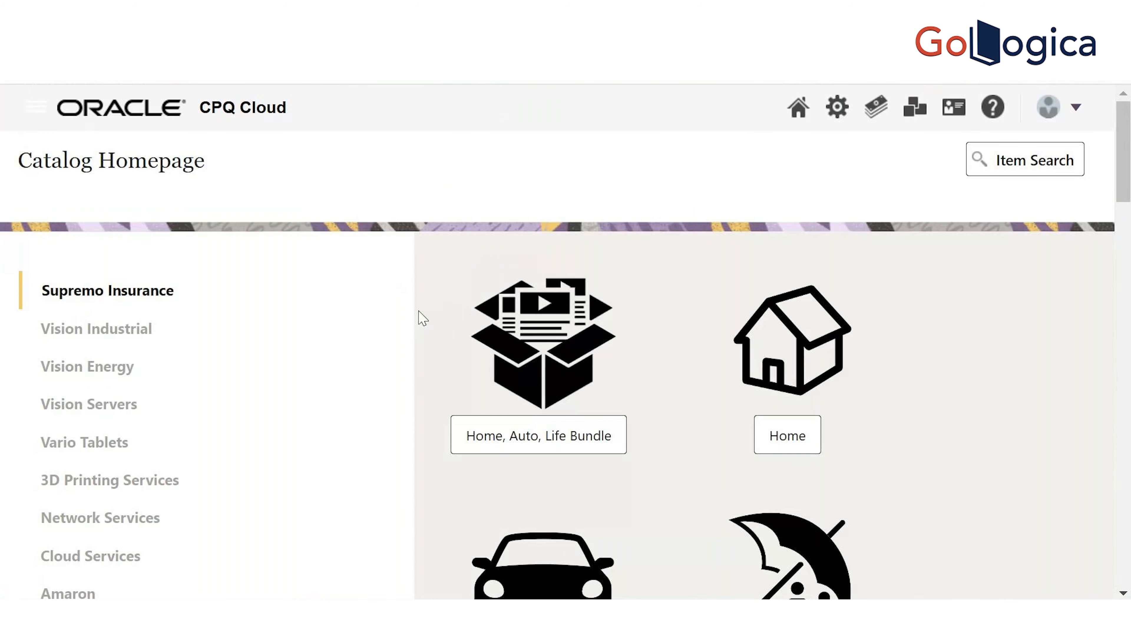
Scroll the catalog to Furniture World and open its Indoor product line
{"action": "scroll", "coordinate": [1130, 365], "scroll_direction": "down", "scroll_amount": 20}
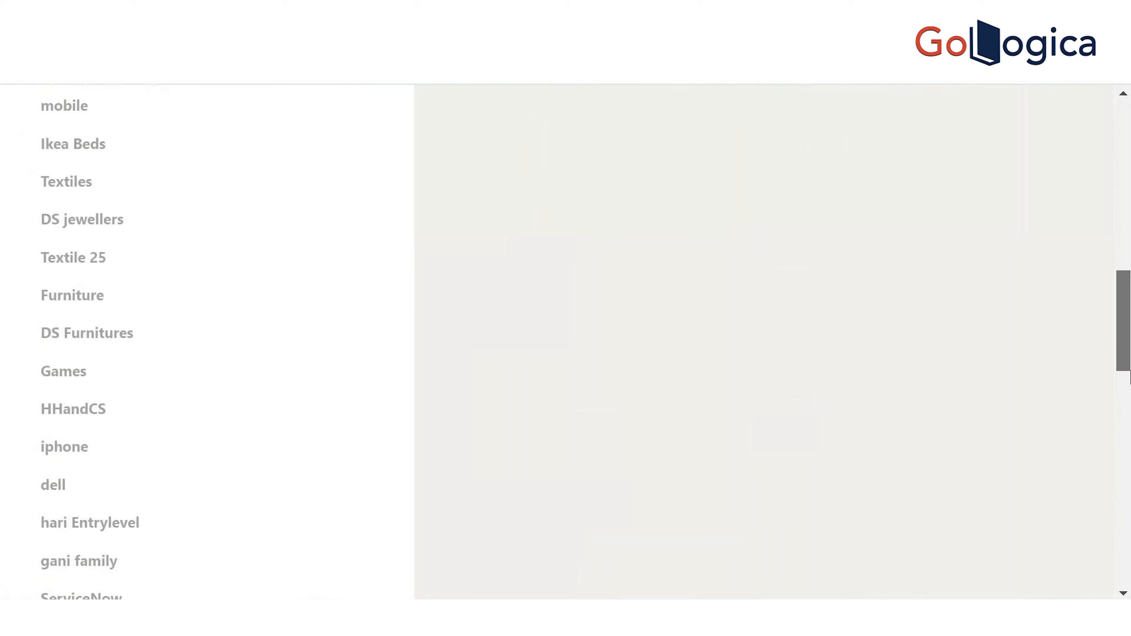
{"action": "left_click_drag", "start_coordinate": [1130, 416], "coordinate": [1130, 498]}
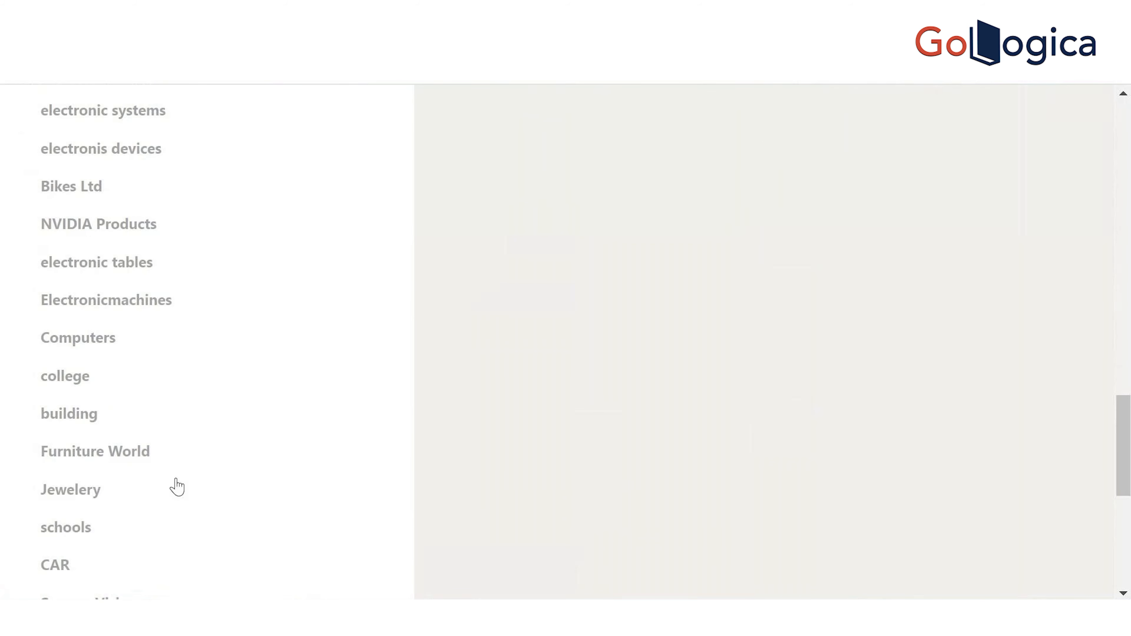
{"action": "mouse_move", "coordinate": [122, 464]}
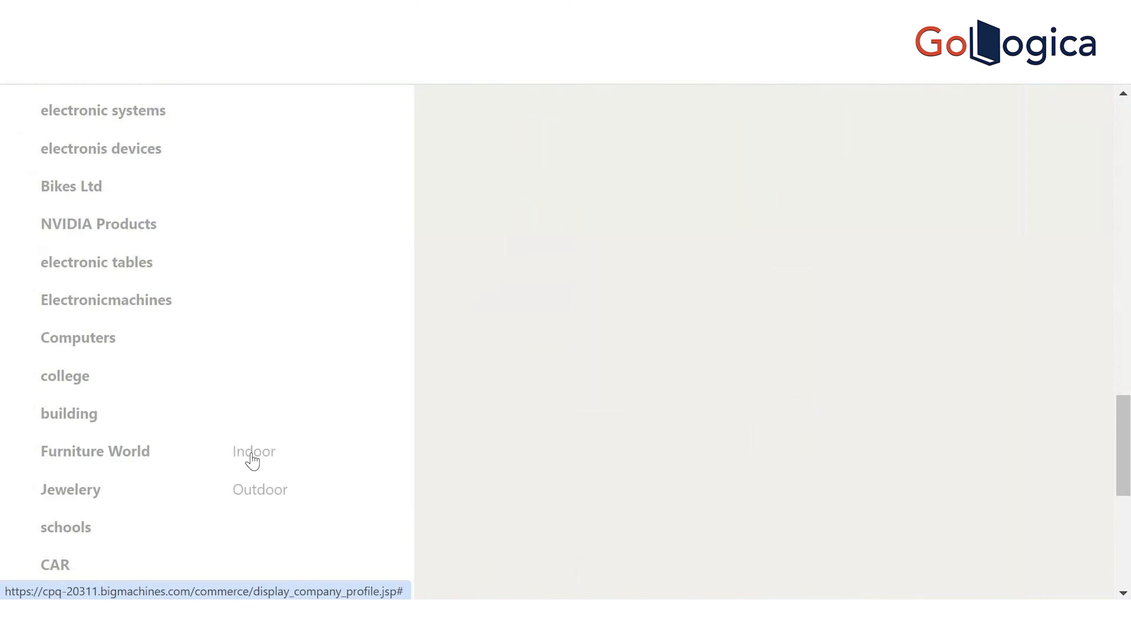
{"action": "left_click", "coordinate": [253, 455]}
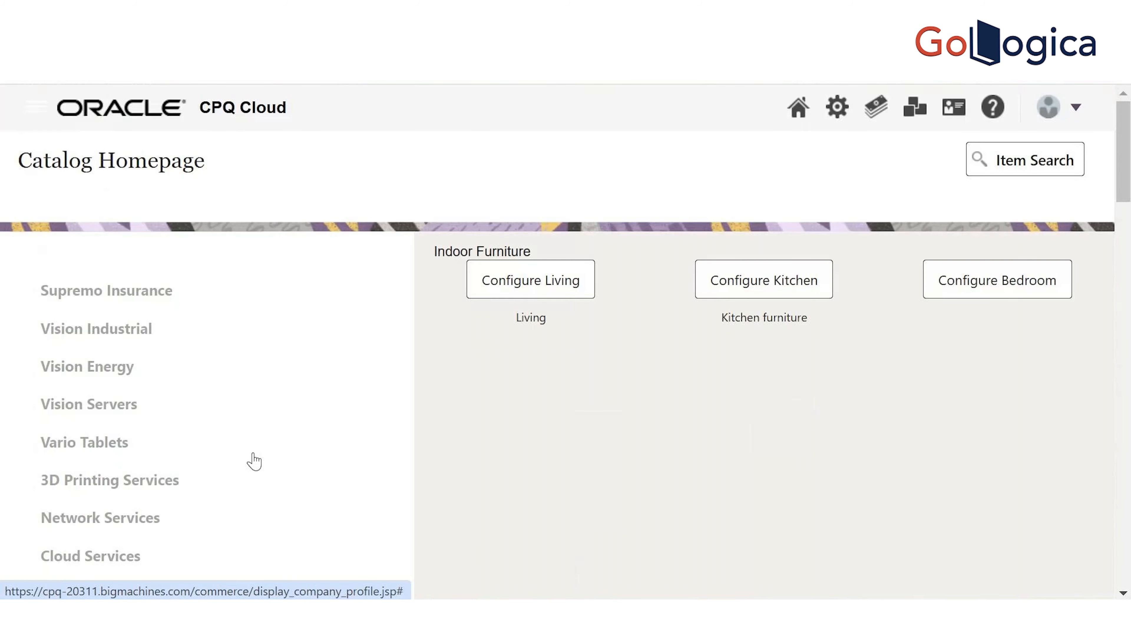
Reopen the Living configuration and select the two India lines in its HTML field
{"action": "left_click", "coordinate": [519, 287]}
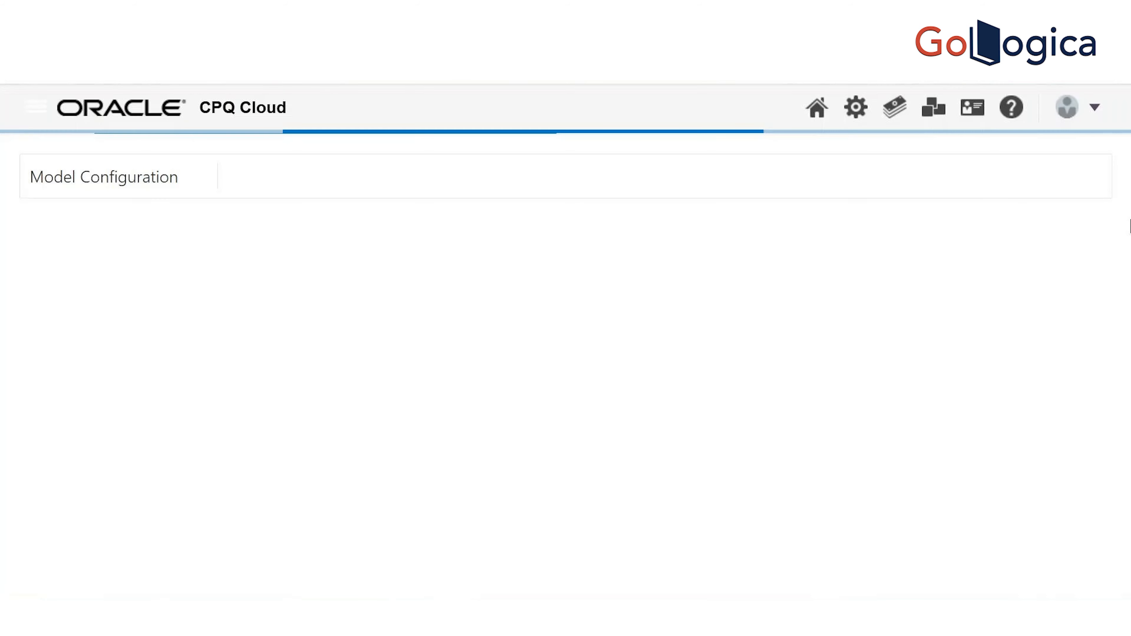
{"action": "mouse_move", "coordinate": [1130, 226]}
{"action": "left_mouse_down"}
{"action": "mouse_move", "coordinate": [1130, 503]}
{"action": "mouse_move", "coordinate": [1120, 207]}
{"action": "left_mouse_up"}
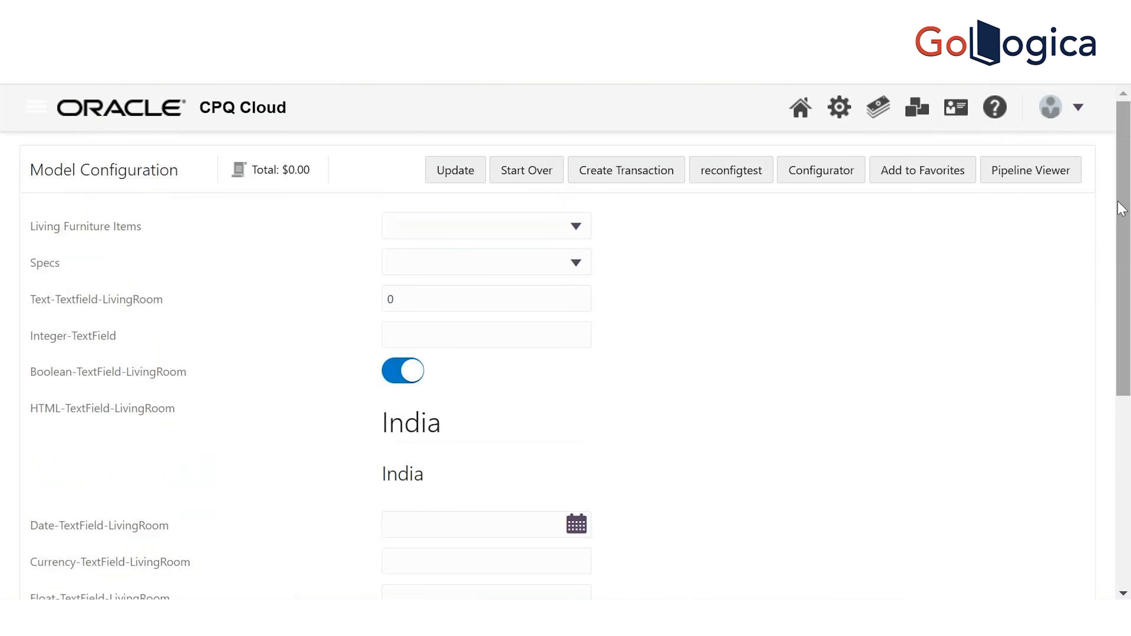
{"action": "left_click_drag", "start_coordinate": [382, 422], "coordinate": [424, 475]}
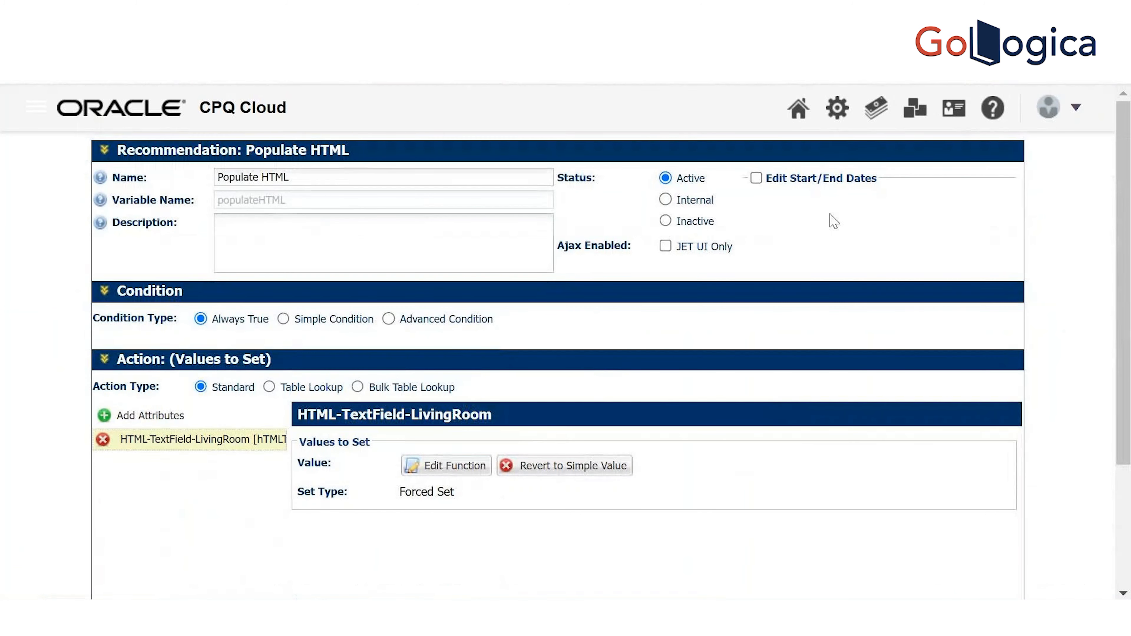
Save the recommendation and return to the administration page
{"action": "scroll", "coordinate": [994, 433], "scroll_direction": "down", "scroll_amount": 4}
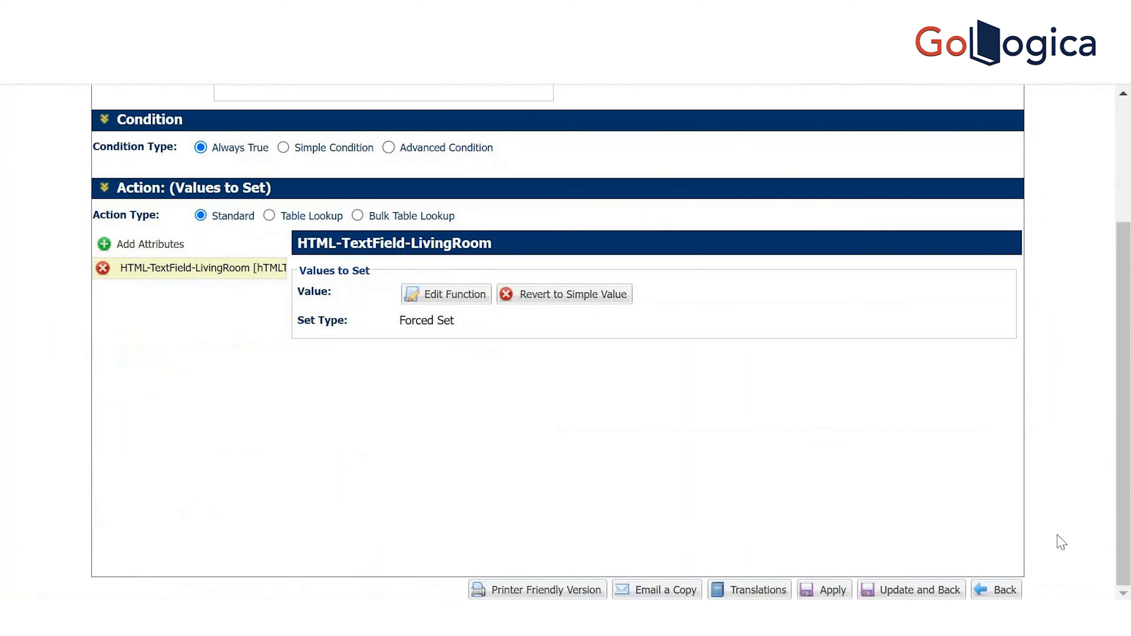
{"action": "left_click", "coordinate": [913, 593]}
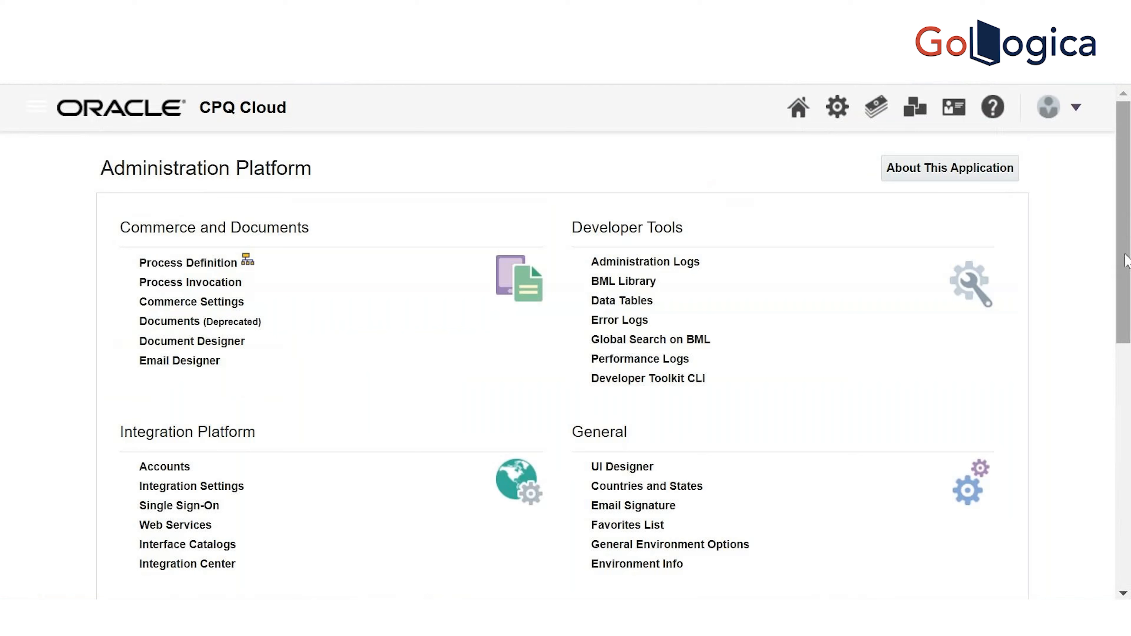
{"action": "mouse_move", "coordinate": [1126, 254]}
{"action": "left_mouse_down"}
{"action": "mouse_move", "coordinate": [1125, 344]}
{"action": "mouse_move", "coordinate": [1125, 258]}
{"action": "left_mouse_up"}
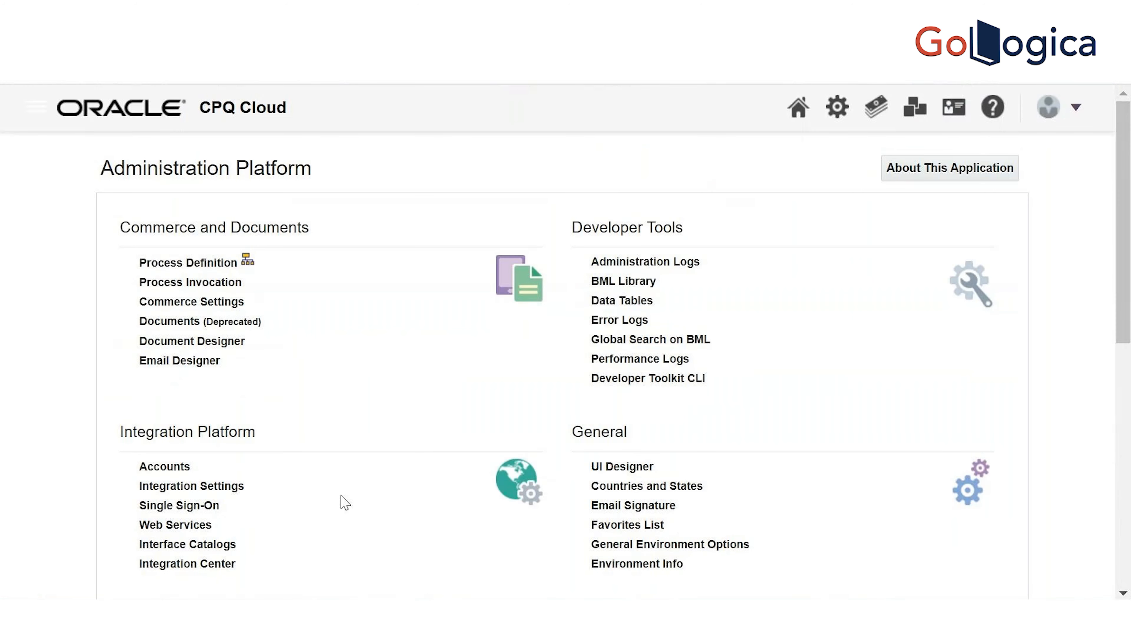
{"action": "left_click_drag", "start_coordinate": [1127, 196], "coordinate": [1127, 375]}
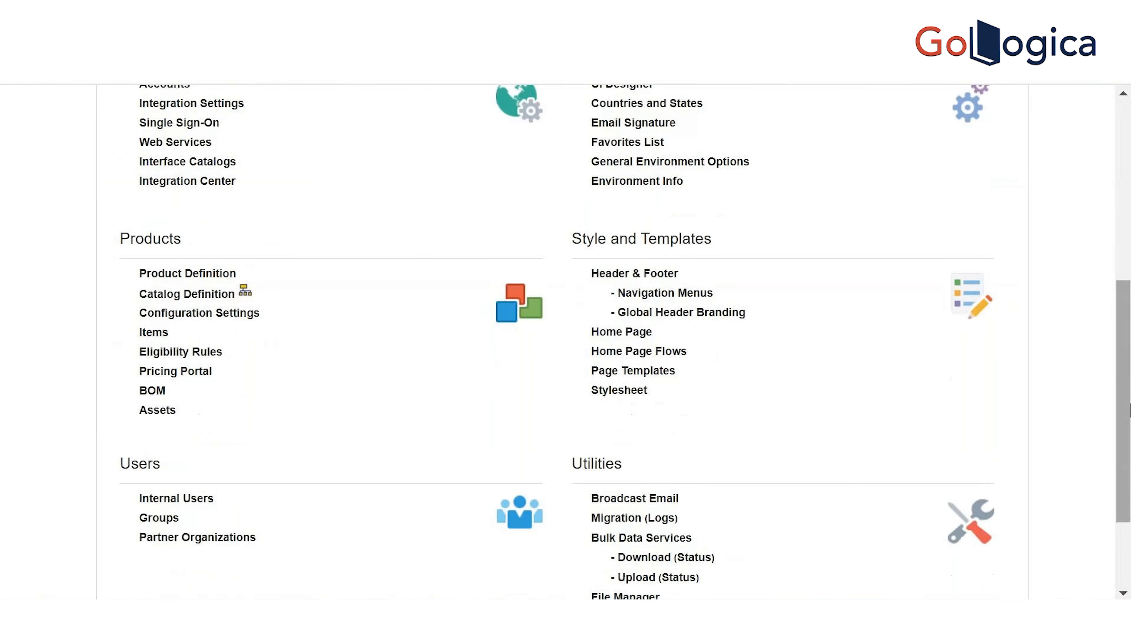
Find Furniture World in the Catalog Definition and list its Indoor models
{"action": "left_click", "coordinate": [208, 295]}
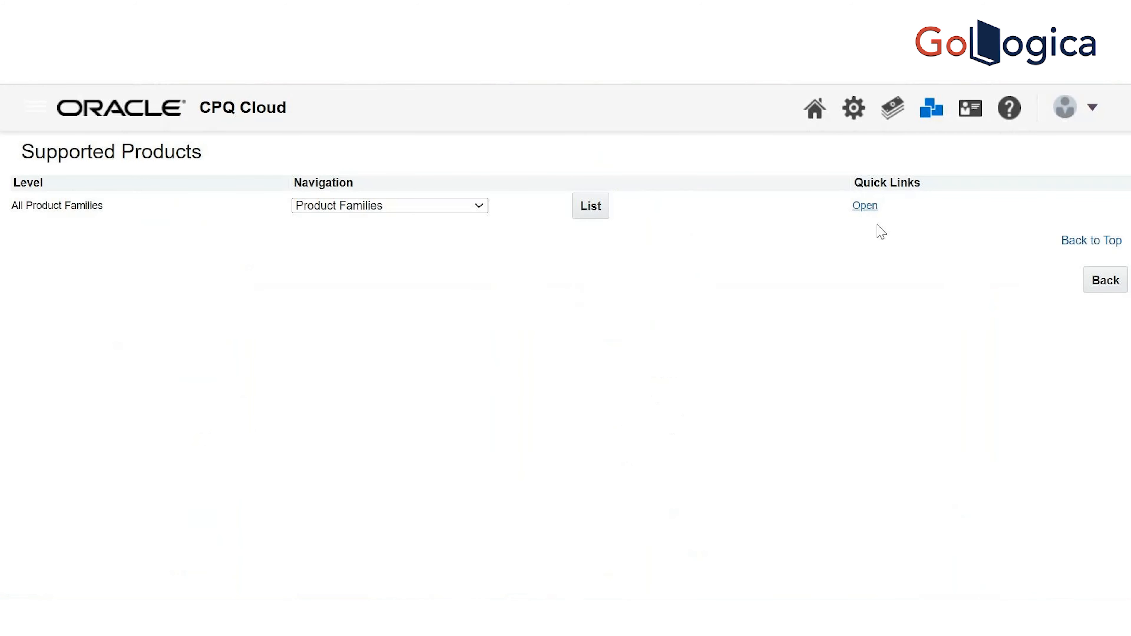
{"action": "left_click", "coordinate": [591, 207]}
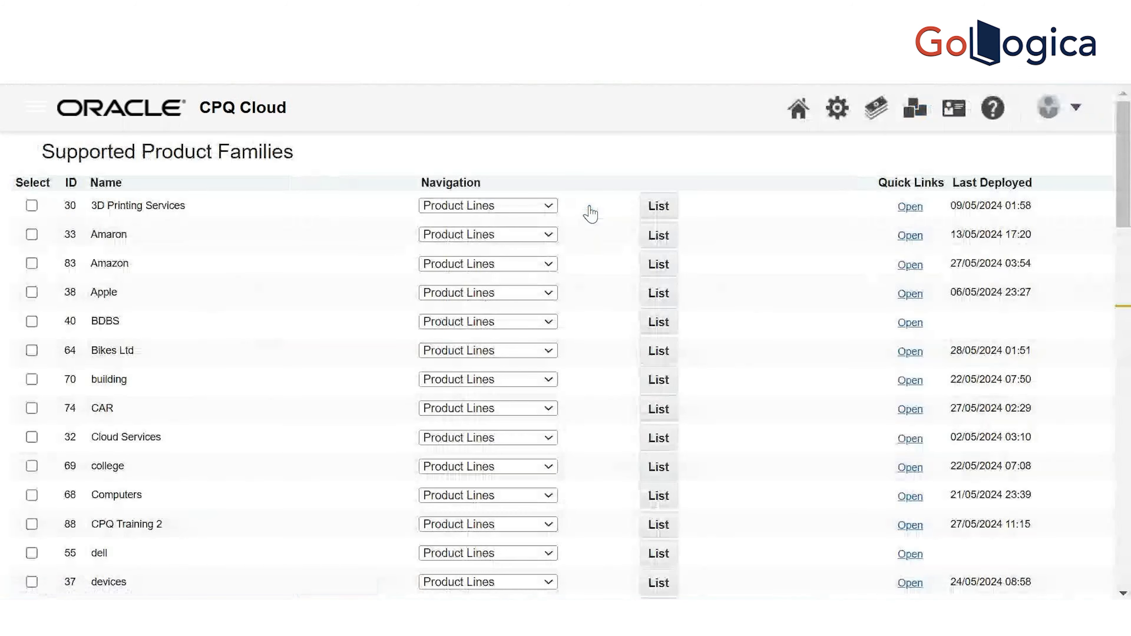
{"action": "key", "text": "ctrl+f"}
{"action": "key", "text": "Return"}
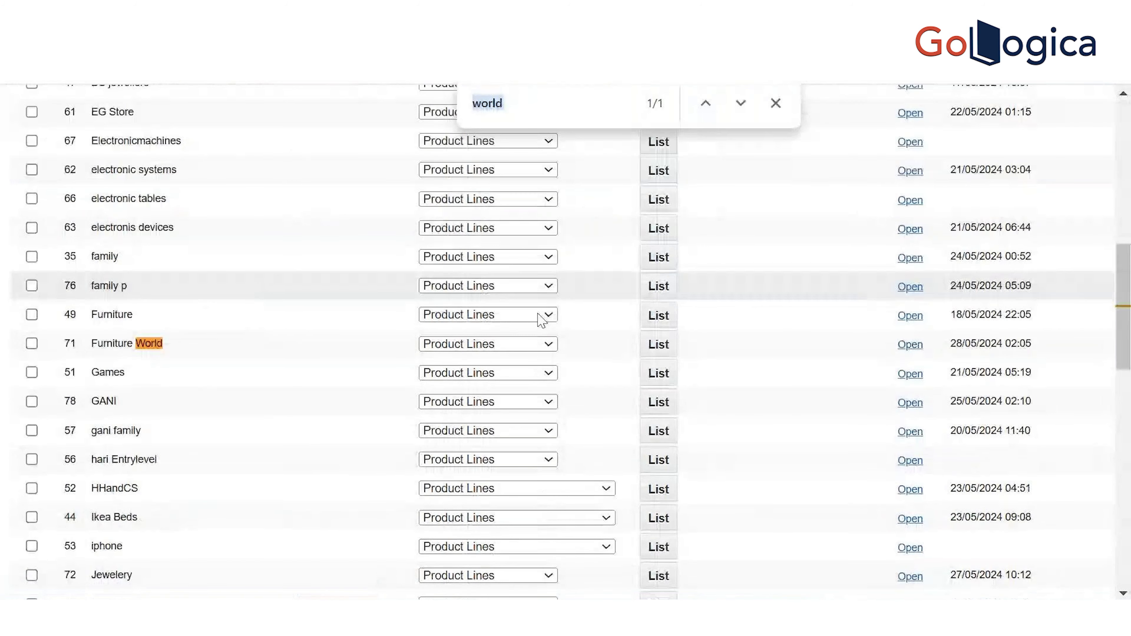
{"action": "left_click", "coordinate": [659, 350]}
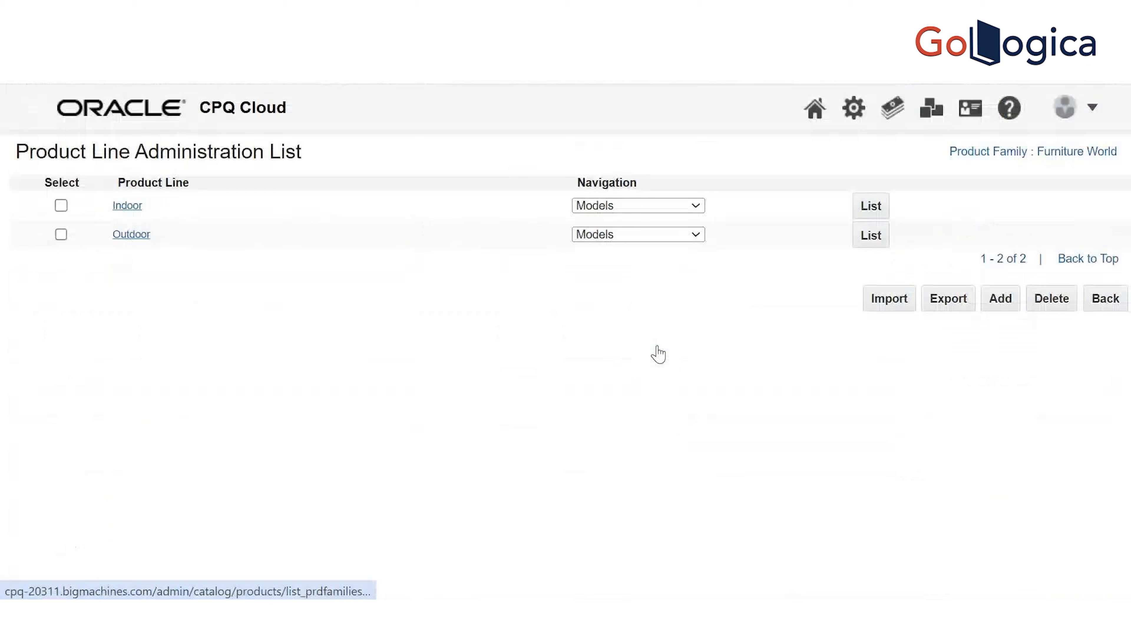
{"action": "left_click", "coordinate": [874, 207]}
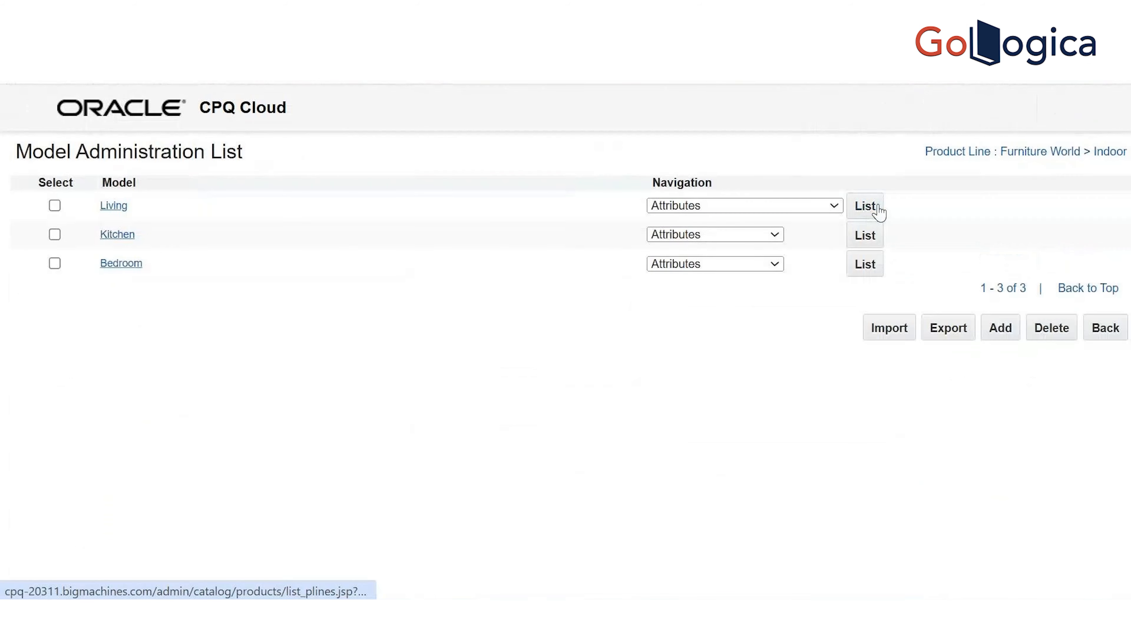
Set Living's navigation to Recommendations and open the Populate HTML rule
{"action": "left_click", "coordinate": [807, 209]}
{"action": "left_click", "coordinate": [780, 265]}
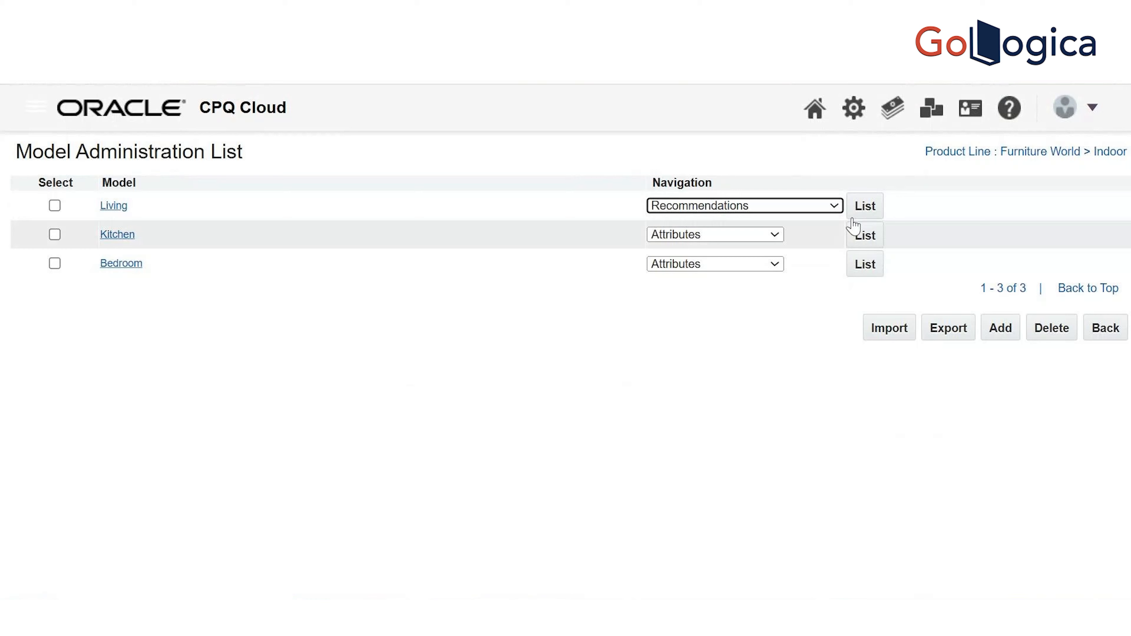
{"action": "left_click", "coordinate": [867, 210]}
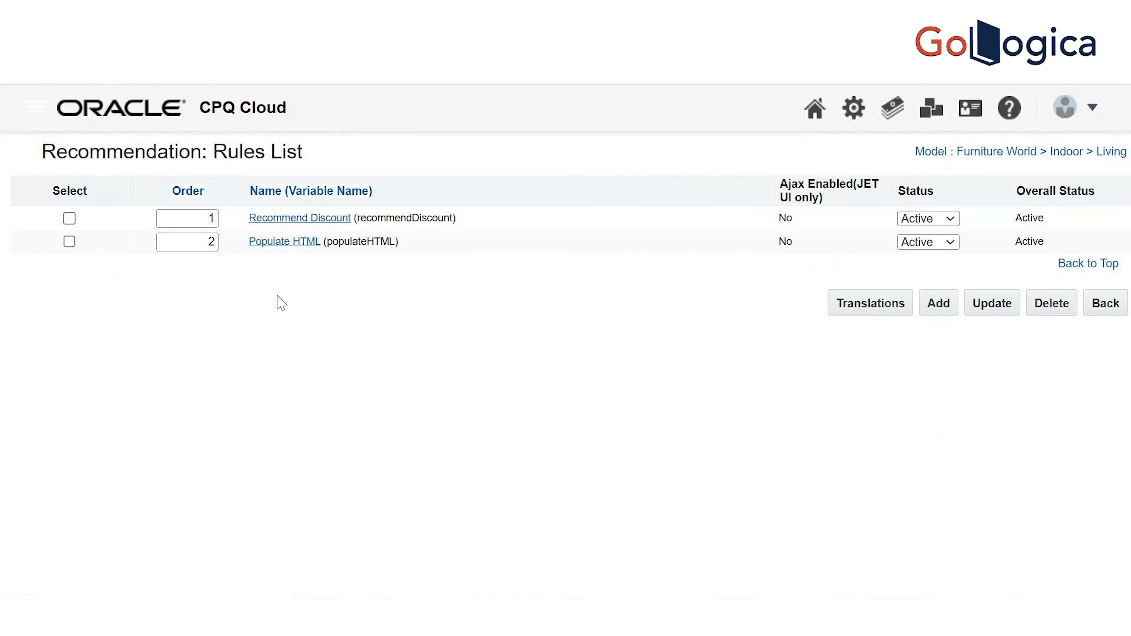
{"action": "left_click", "coordinate": [293, 242]}
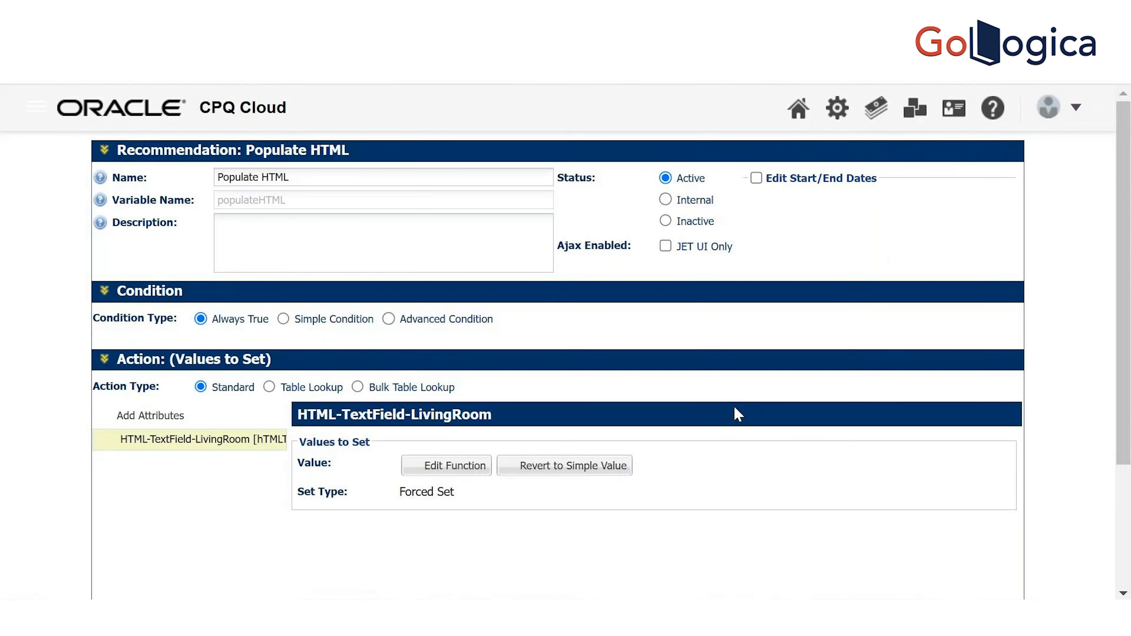
Save the Populate HTML value function returning Company.png, then update the rule
{"action": "scroll", "coordinate": [538, 298], "scroll_direction": "down", "scroll_amount": 3}
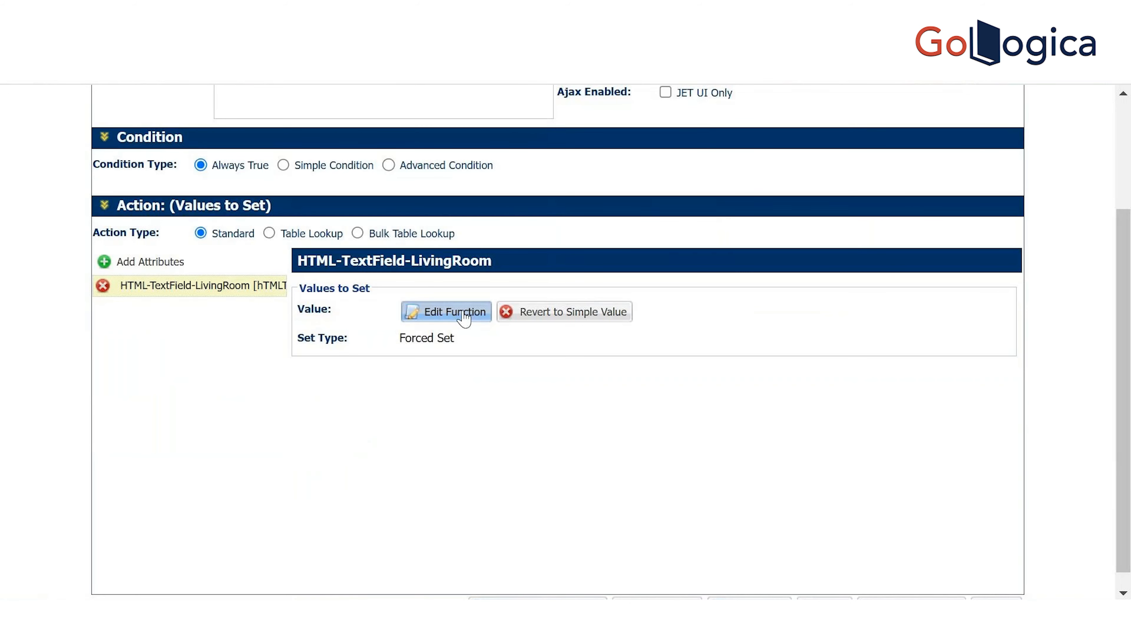
{"action": "left_click", "coordinate": [464, 315]}
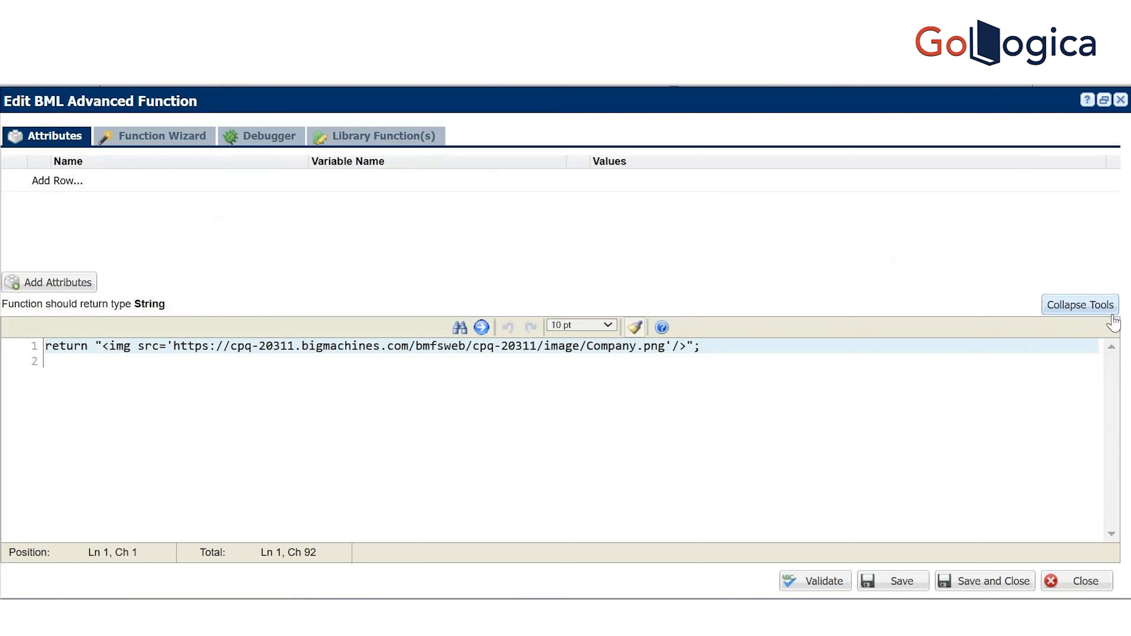
{"action": "left_click", "coordinate": [896, 582]}
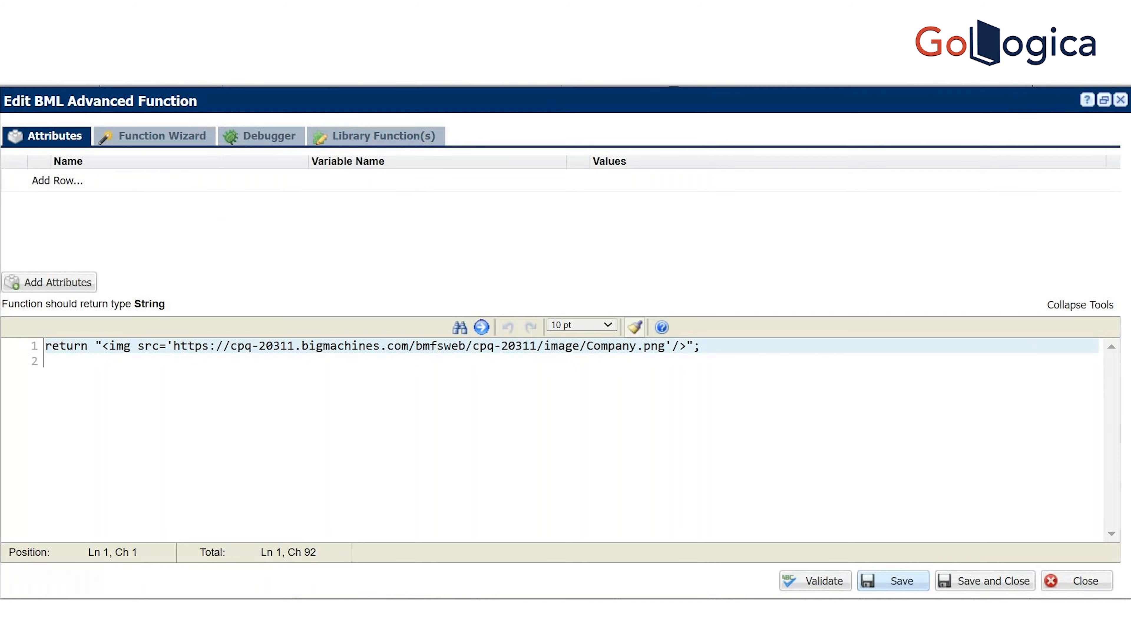
{"action": "left_click", "coordinate": [1083, 581]}
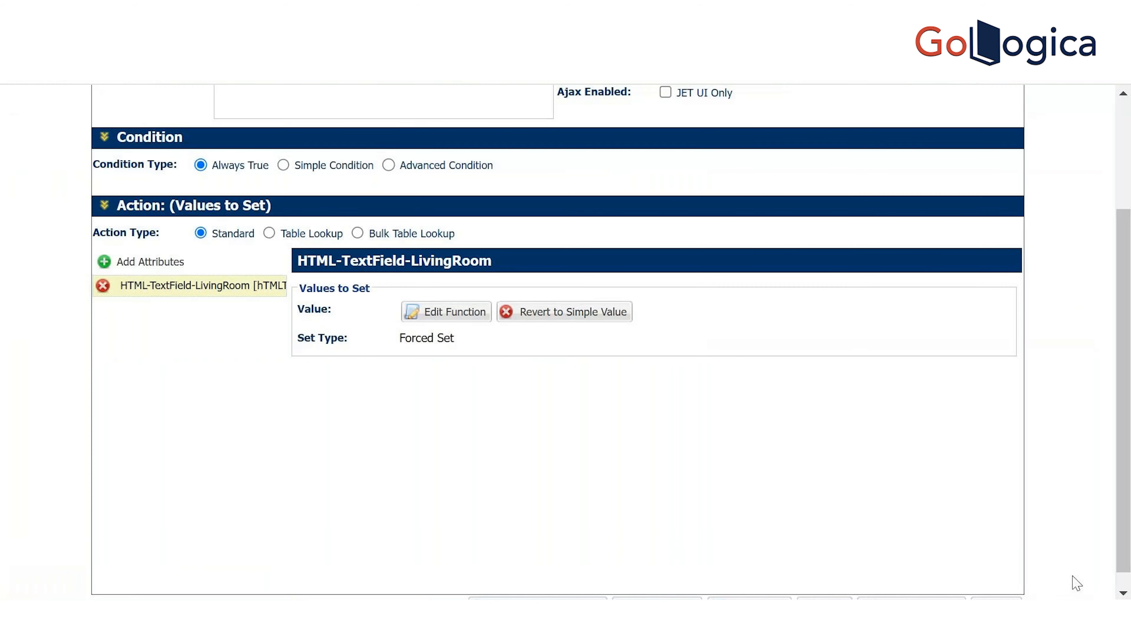
{"action": "scroll", "coordinate": [624, 357], "scroll_direction": "down", "scroll_amount": 1}
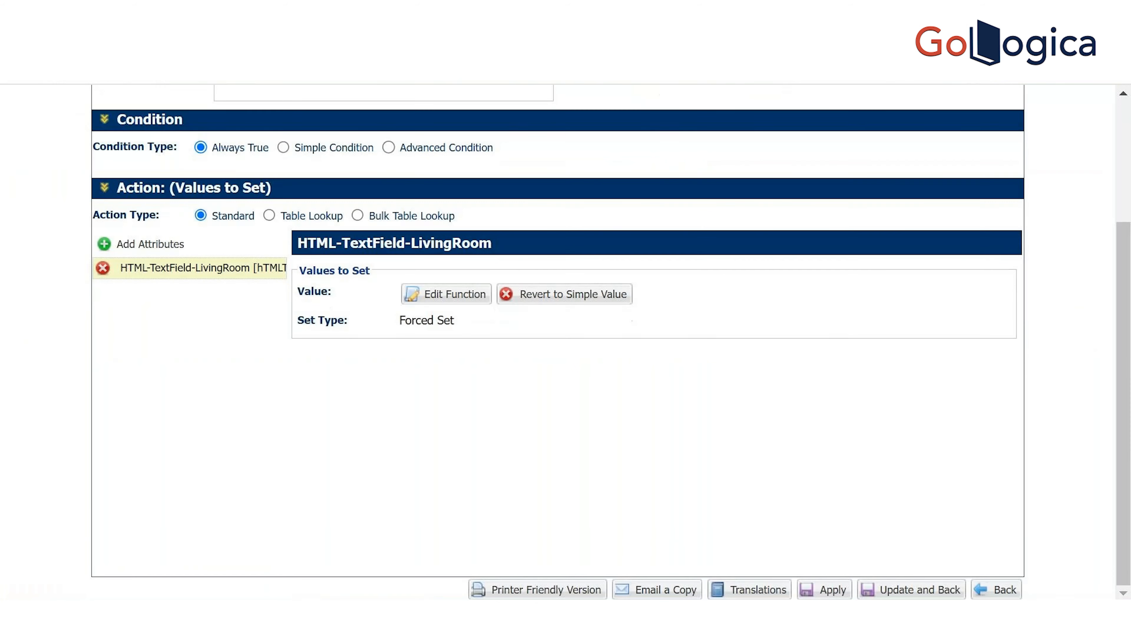
{"action": "left_click", "coordinate": [913, 590]}
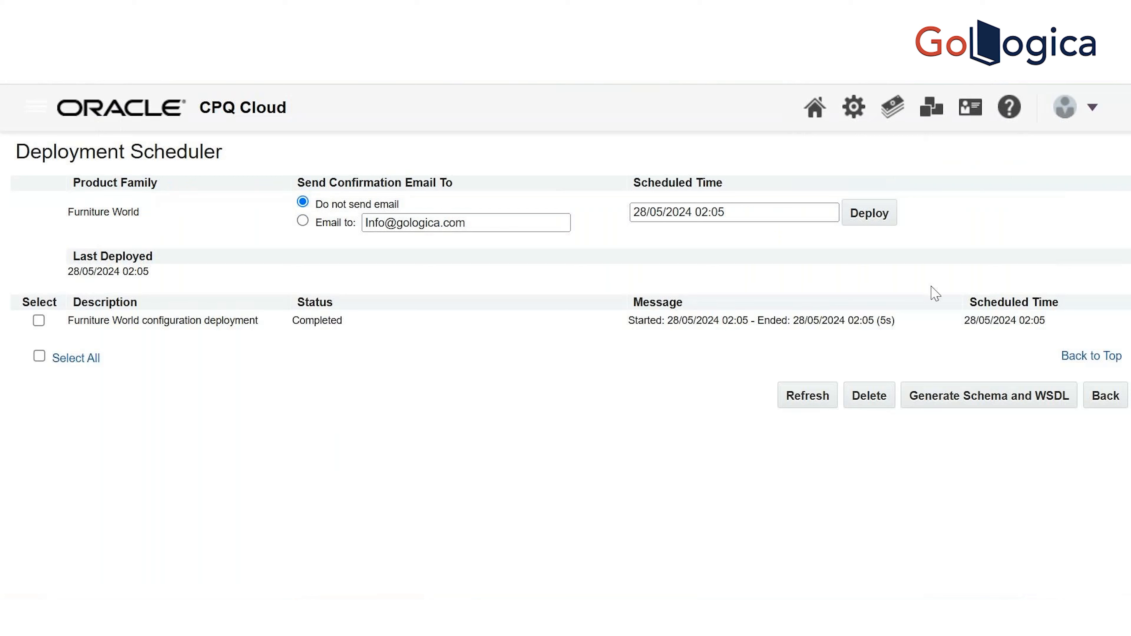
Deploy Furniture World again and refresh until the new deployment reads Completed
{"action": "left_click", "coordinate": [874, 217]}
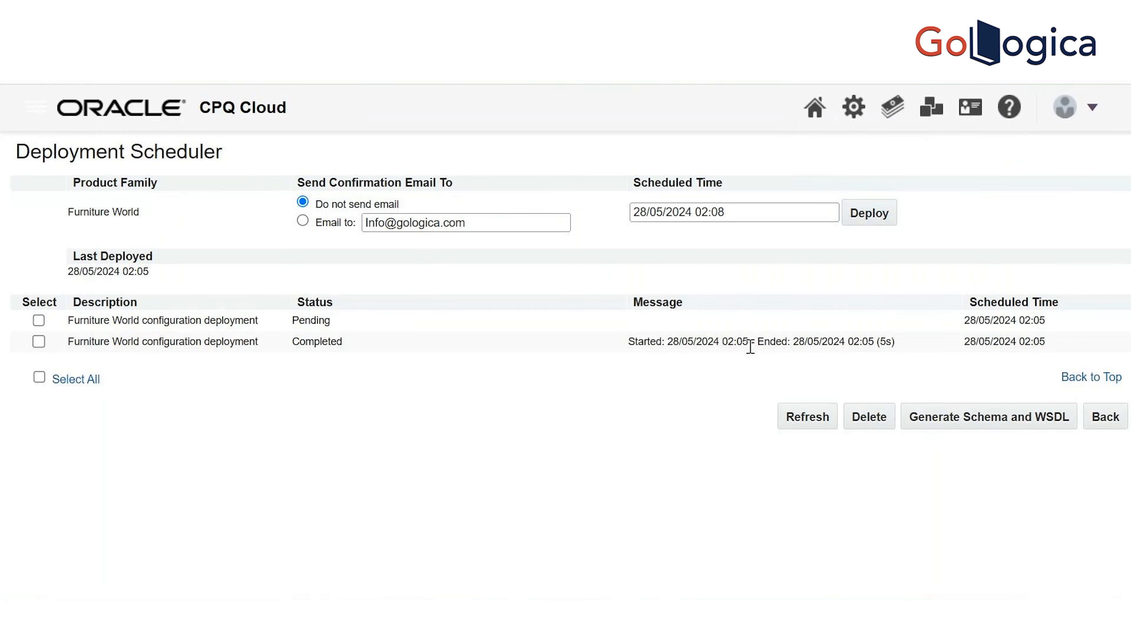
{"action": "left_click", "coordinate": [815, 429]}
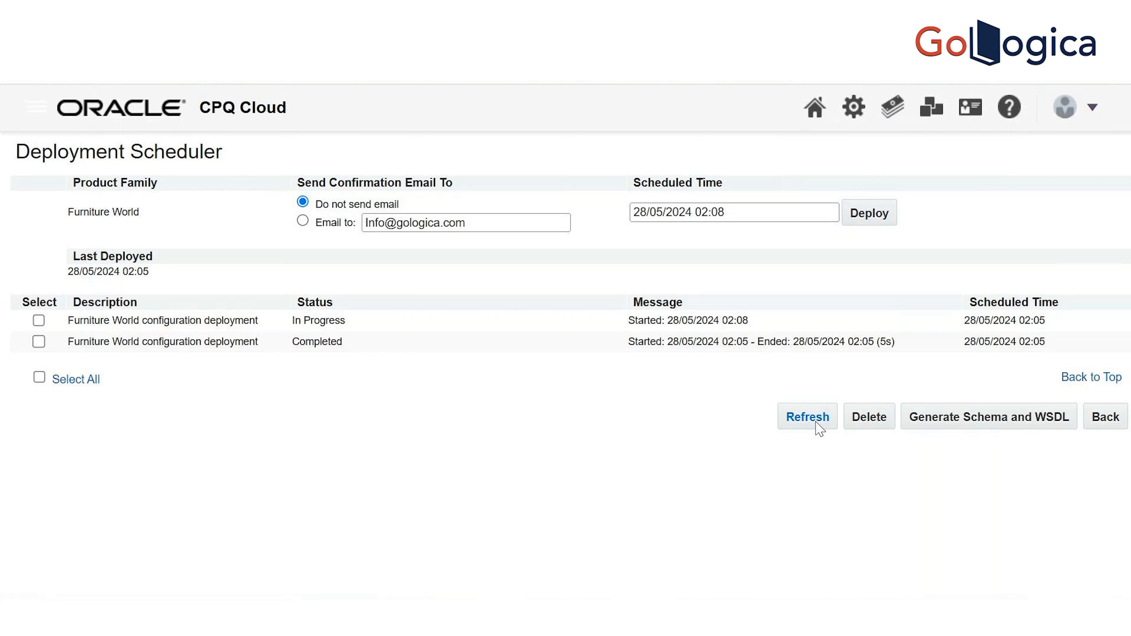
{"action": "left_click", "coordinate": [816, 429]}
{"action": "left_click", "coordinate": [816, 429]}
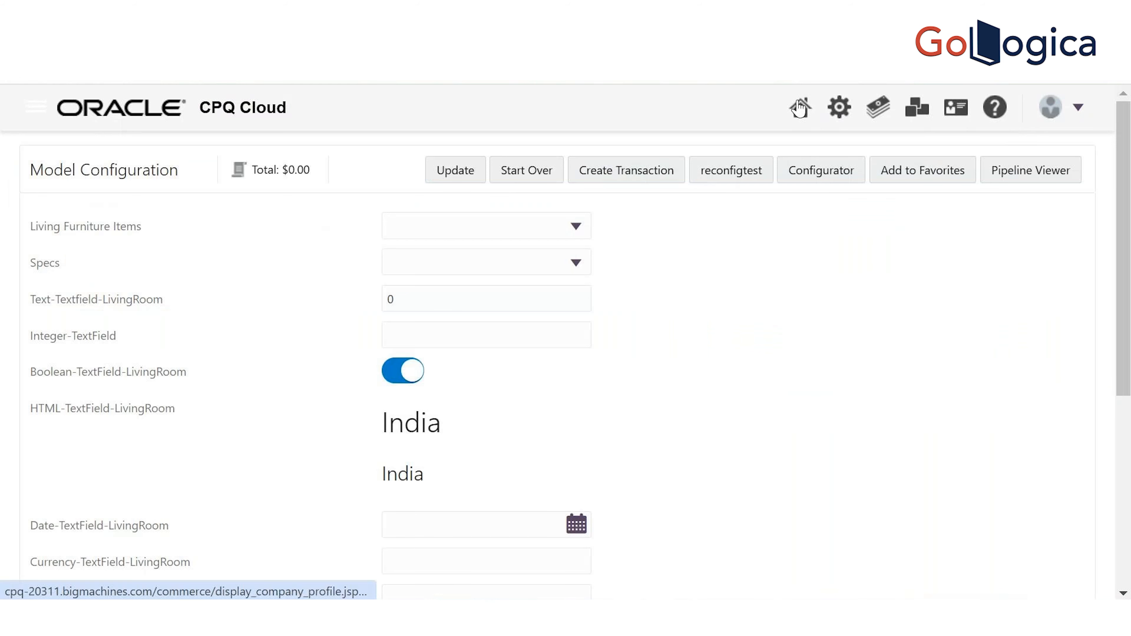
Configure Living from the homepage to check the logo, then start over
{"action": "left_click", "coordinate": [800, 109]}
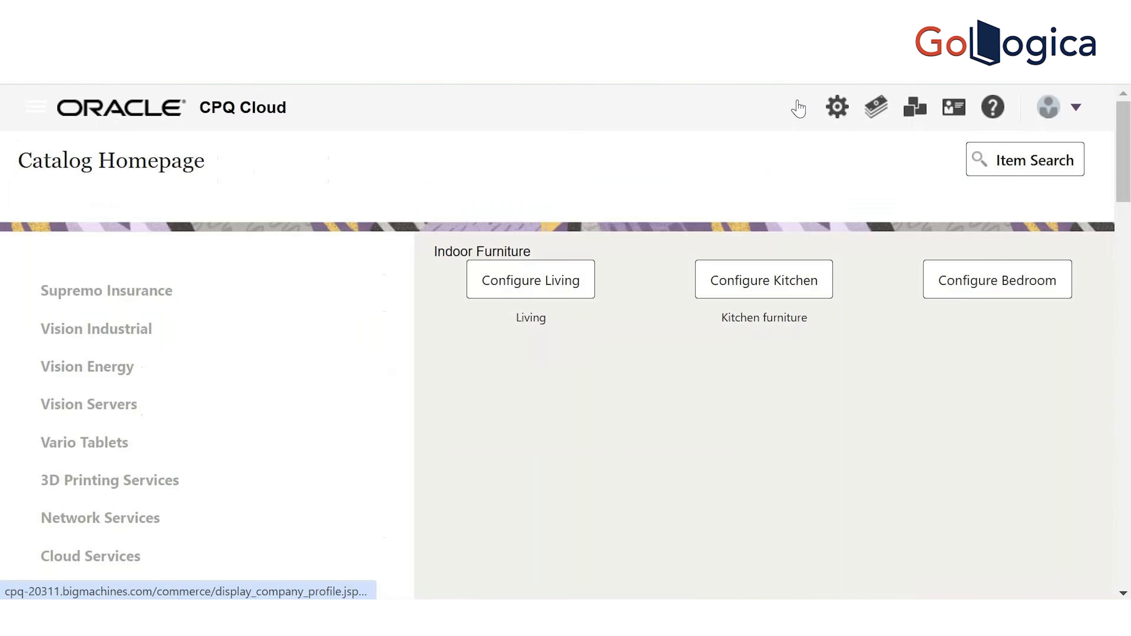
{"action": "left_click", "coordinate": [553, 281]}
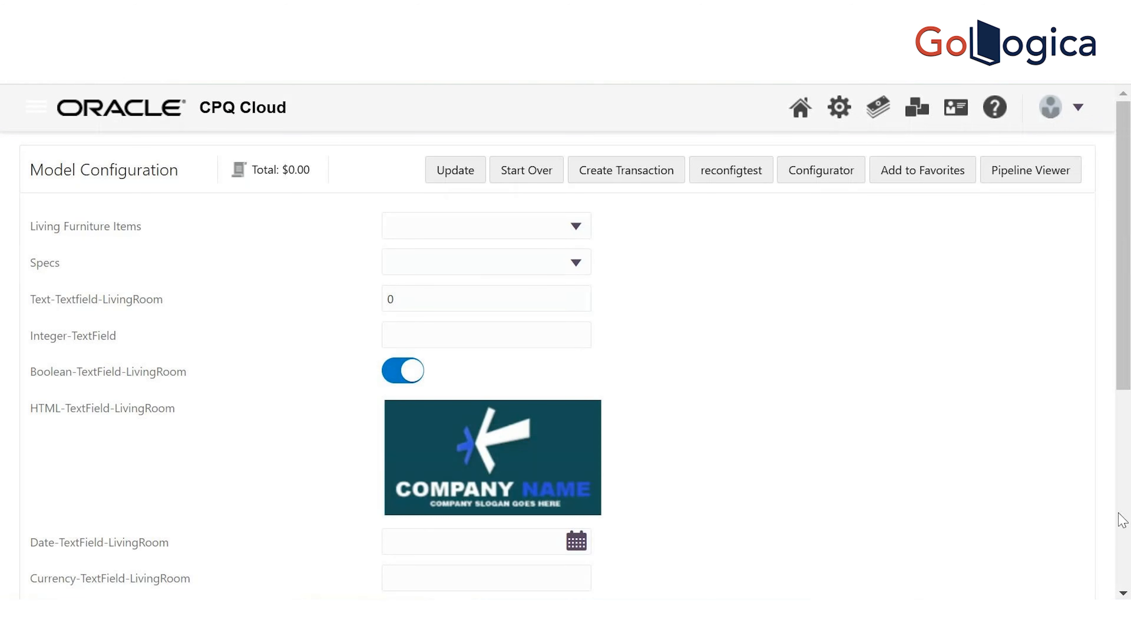
{"action": "mouse_move", "coordinate": [1121, 321]}
{"action": "left_mouse_down"}
{"action": "mouse_move", "coordinate": [1126, 475]}
{"action": "mouse_move", "coordinate": [1090, 354]}
{"action": "mouse_move", "coordinate": [1102, 311]}
{"action": "left_mouse_up"}
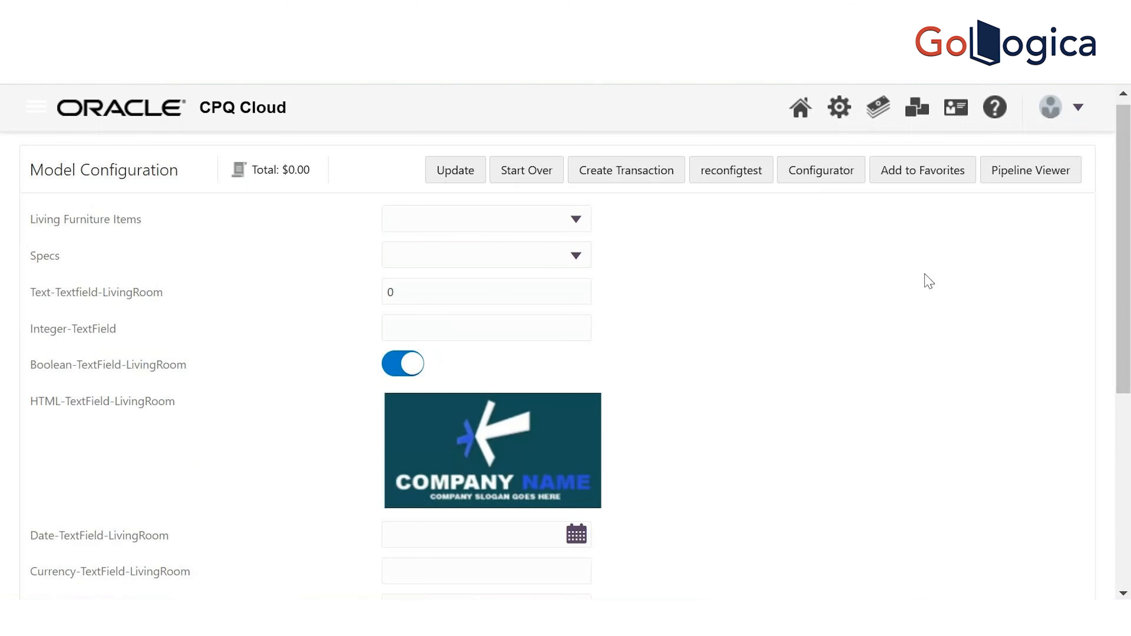
{"action": "left_click", "coordinate": [527, 171]}
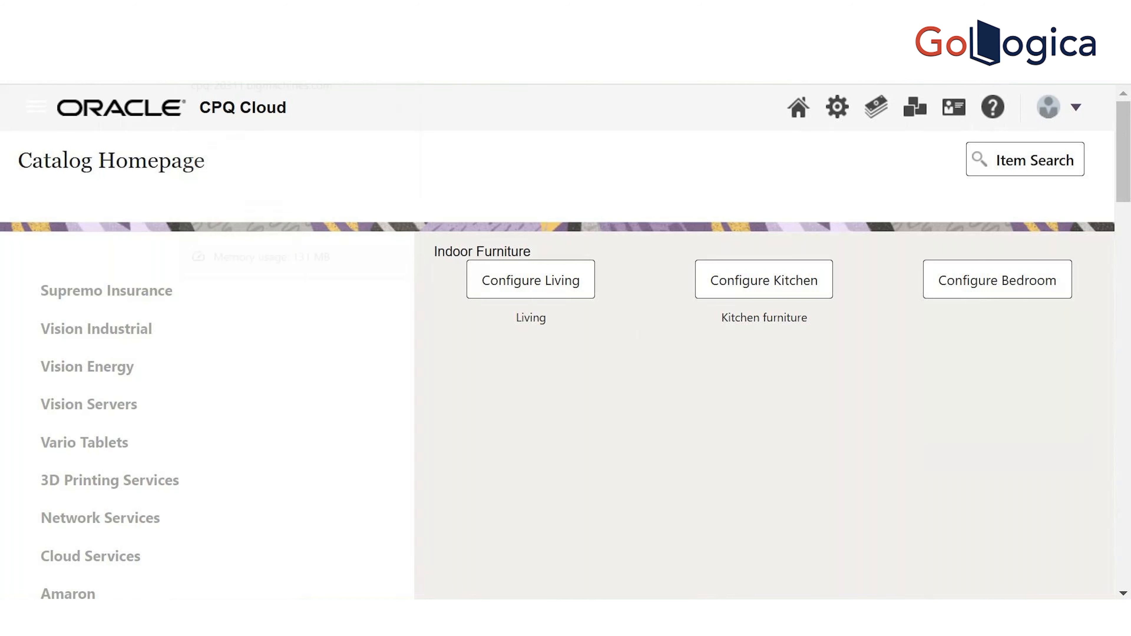
Open the Admin link in a new browser tab and switch to it
{"action": "right_click", "coordinate": [837, 112]}
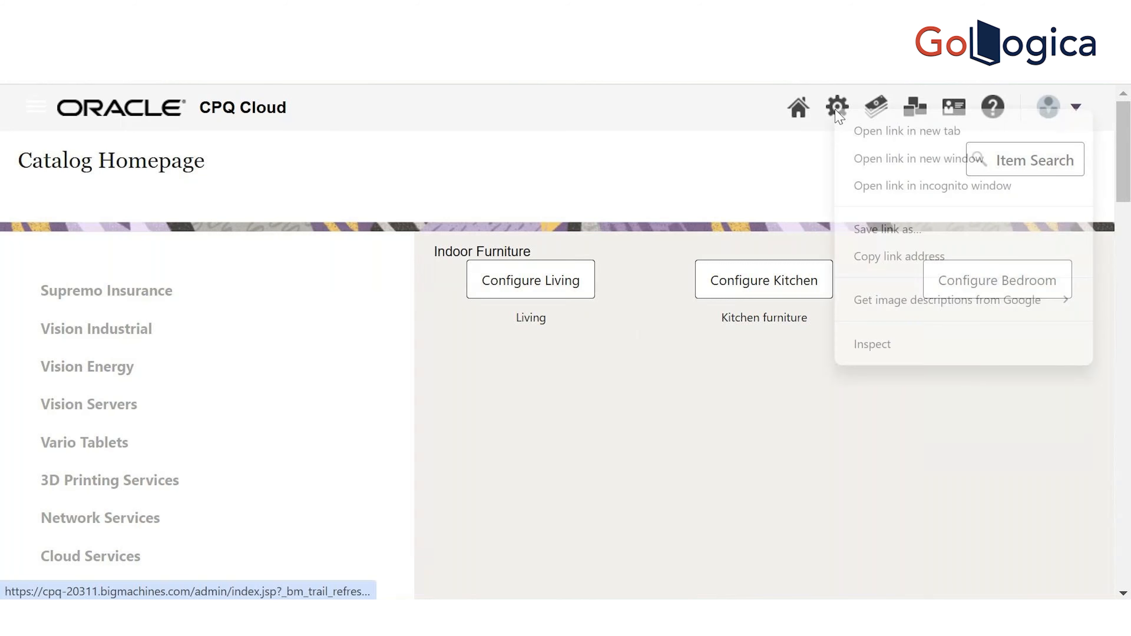
{"action": "left_click", "coordinate": [871, 134]}
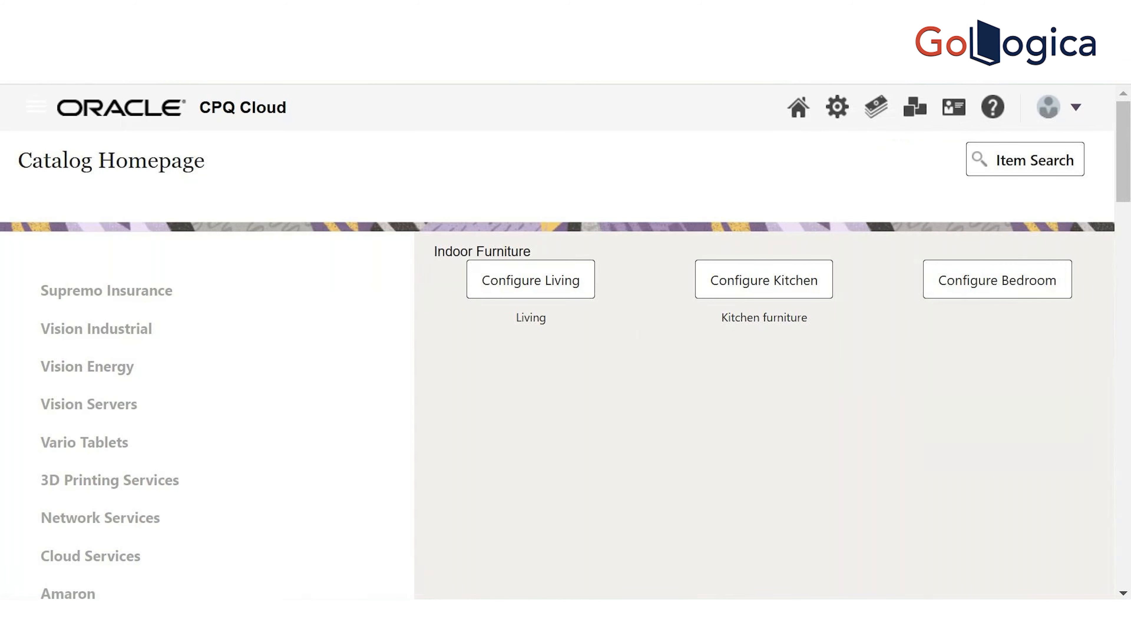
{"action": "key", "text": "ctrl+Tab"}
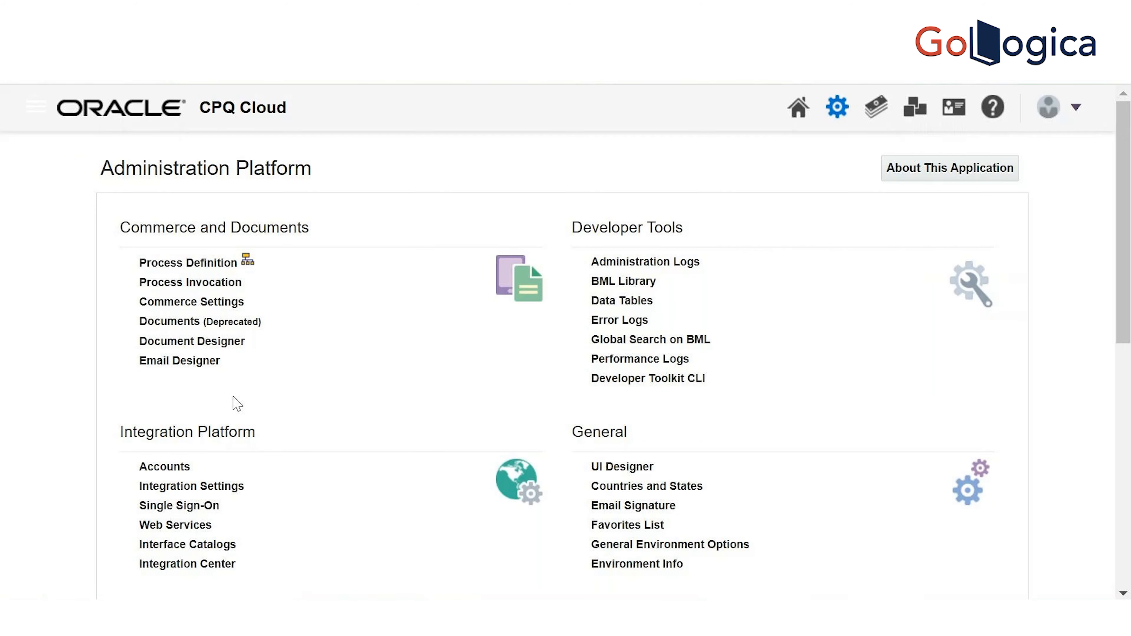
{"action": "left_click_drag", "start_coordinate": [1126, 216], "coordinate": [1129, 340]}
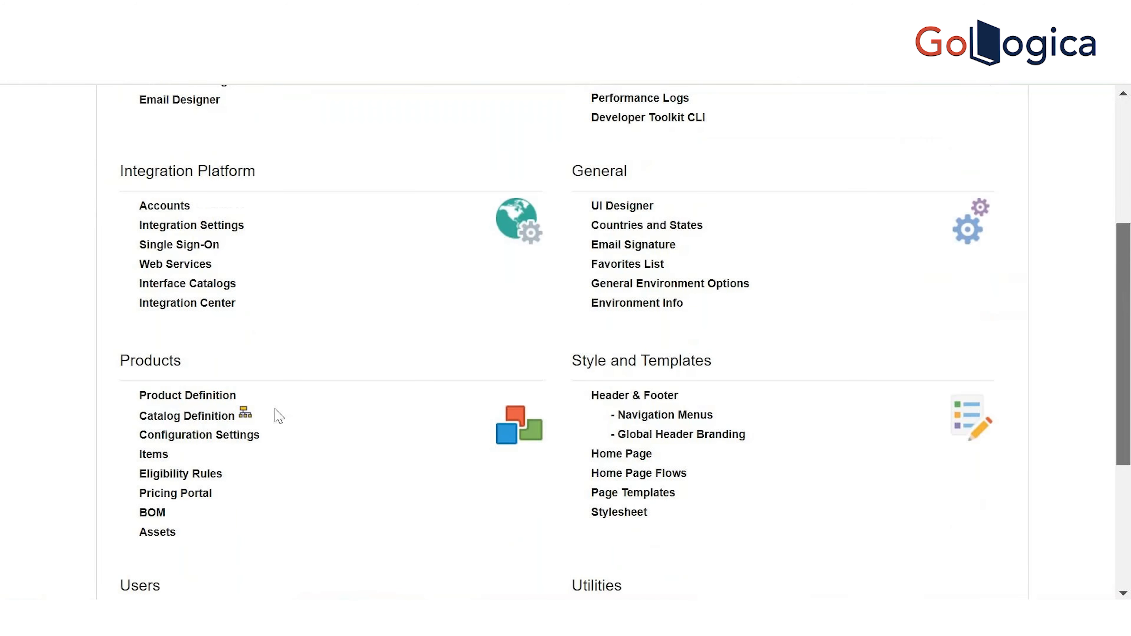
Open the product family list, then return to the Administration Platform
{"action": "left_click", "coordinate": [205, 398]}
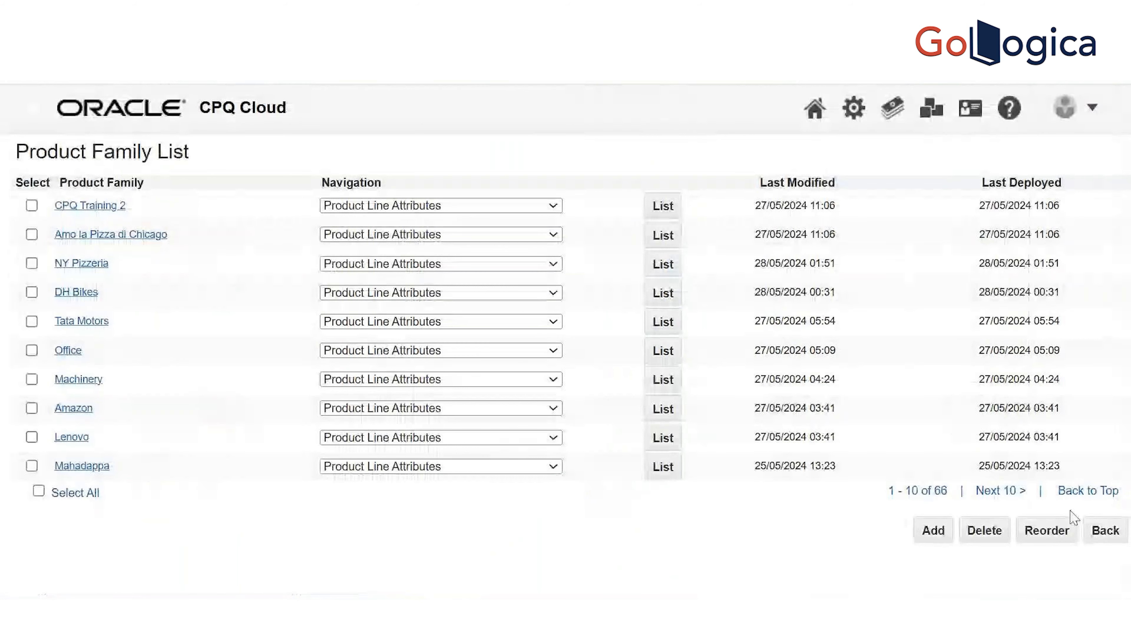
{"action": "left_click", "coordinate": [1099, 530]}
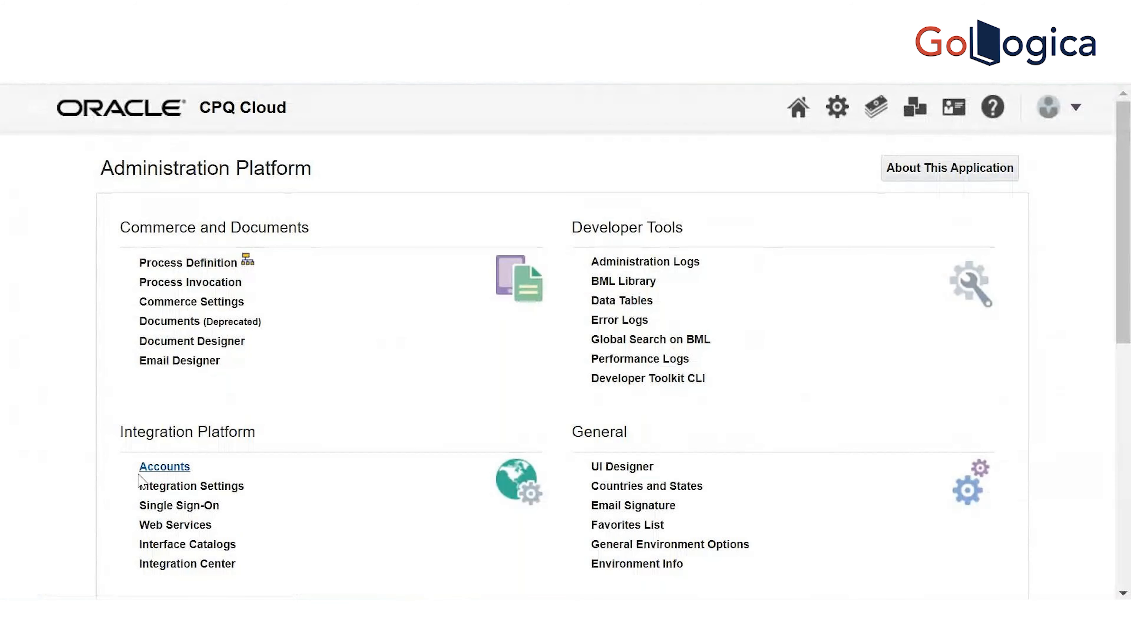
{"action": "left_click_drag", "start_coordinate": [1127, 209], "coordinate": [1127, 345]}
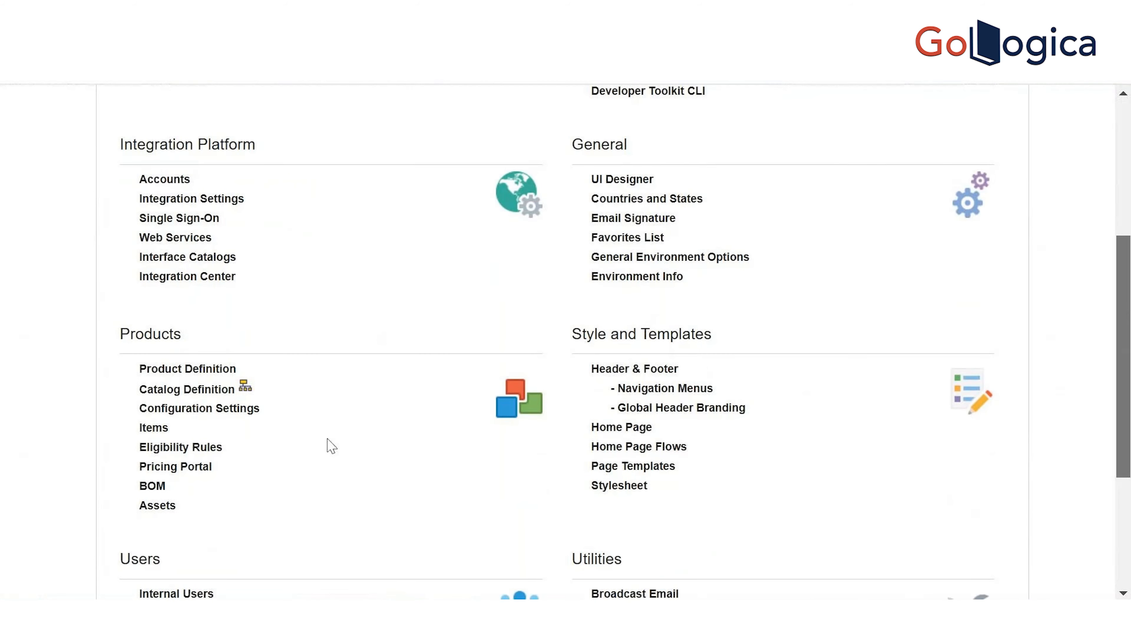
In Catalog Definition, find Furniture World and list its product lines
{"action": "left_click", "coordinate": [214, 394]}
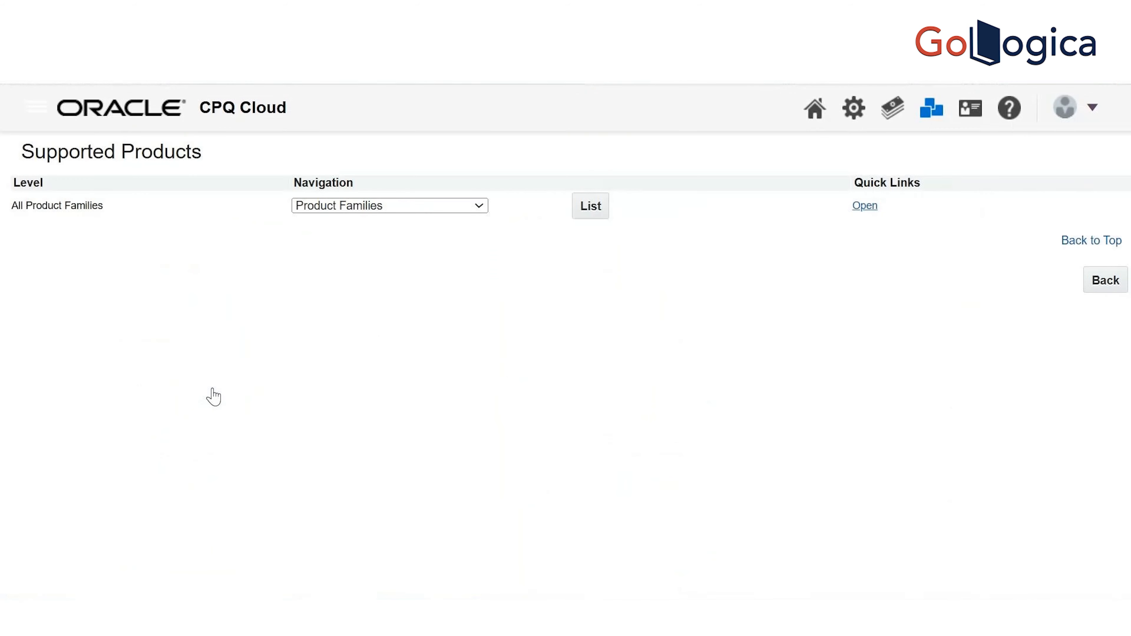
{"action": "left_click", "coordinate": [592, 206]}
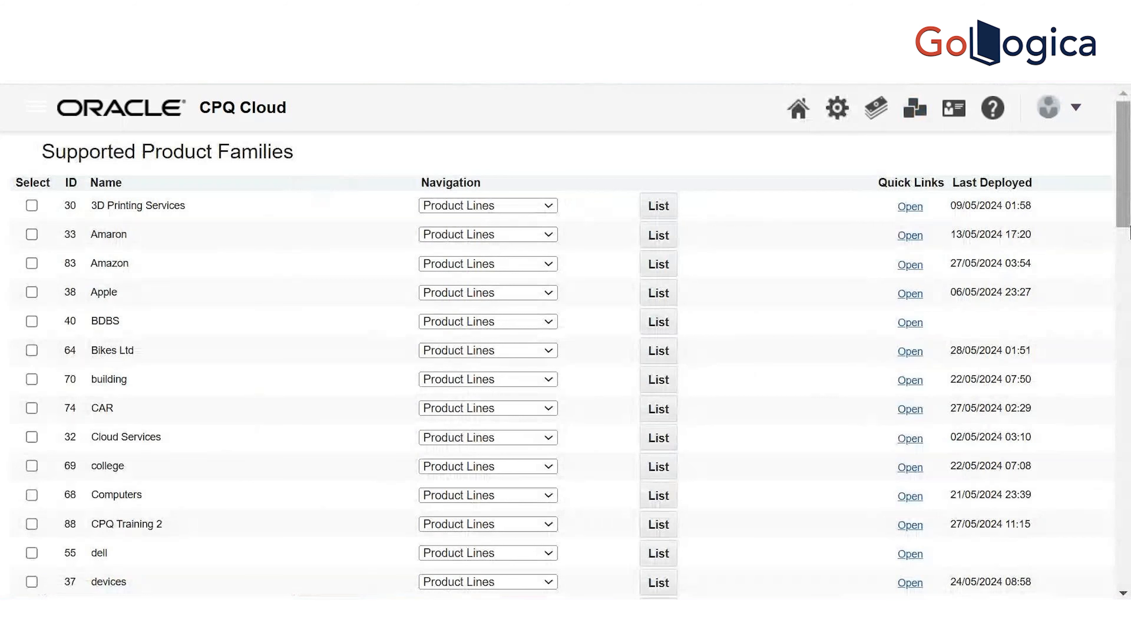
{"action": "left_click_drag", "start_coordinate": [1127, 196], "coordinate": [1129, 276]}
{"action": "key", "text": "ctrl+f"}
{"action": "key", "text": "Escape"}
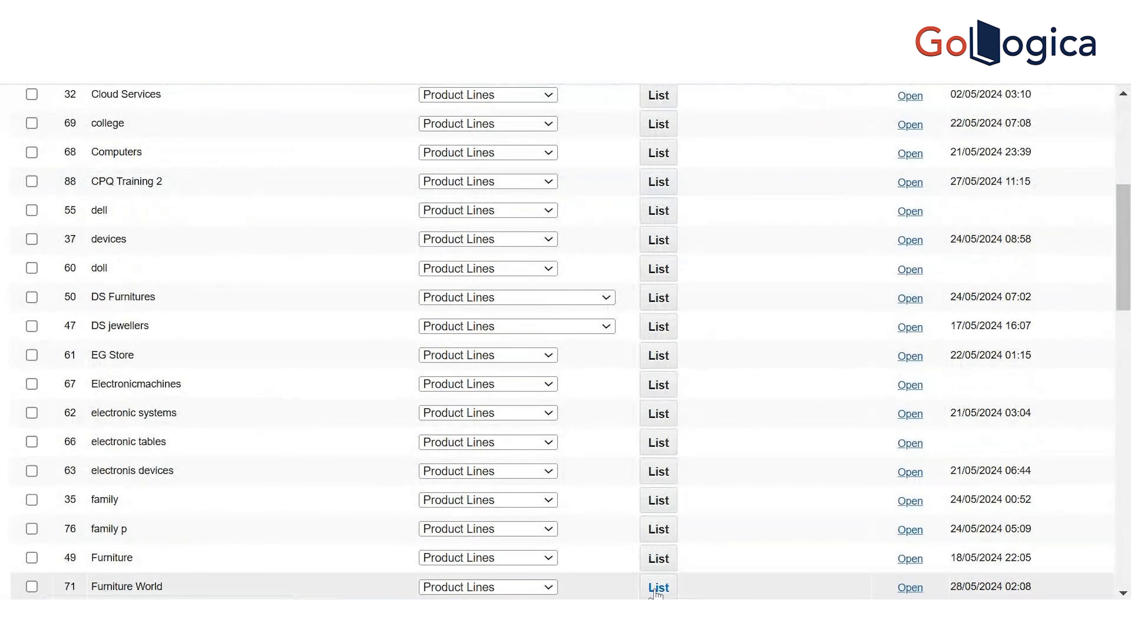
{"action": "left_click", "coordinate": [659, 587]}
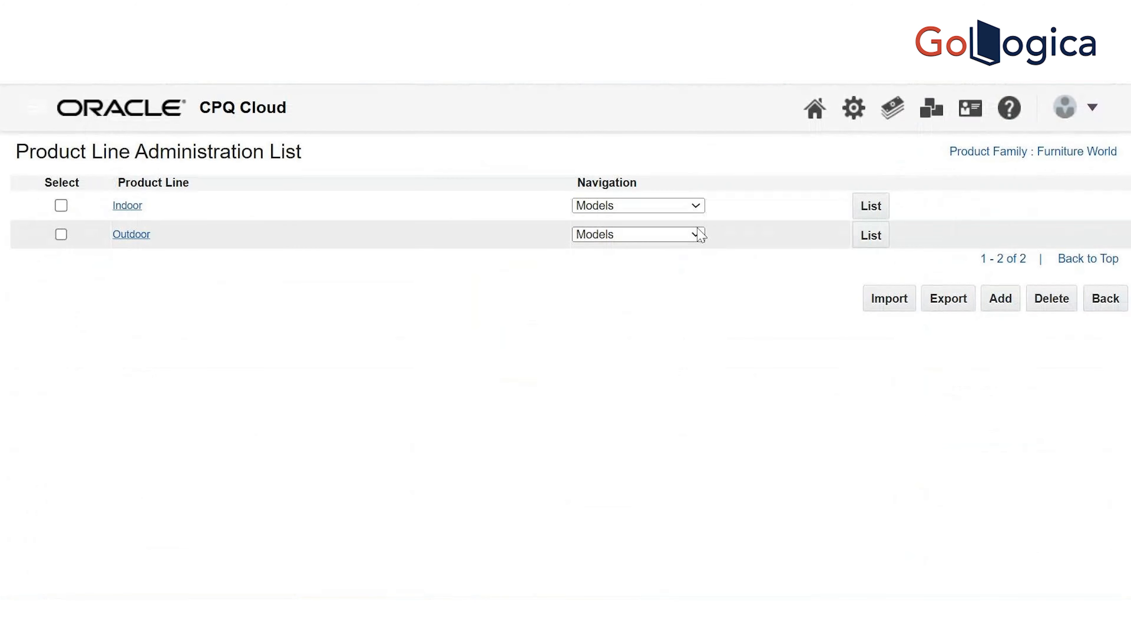
Keep Models as Indoor's navigation and open the Living model's administration page
{"action": "left_click", "coordinate": [693, 209]}
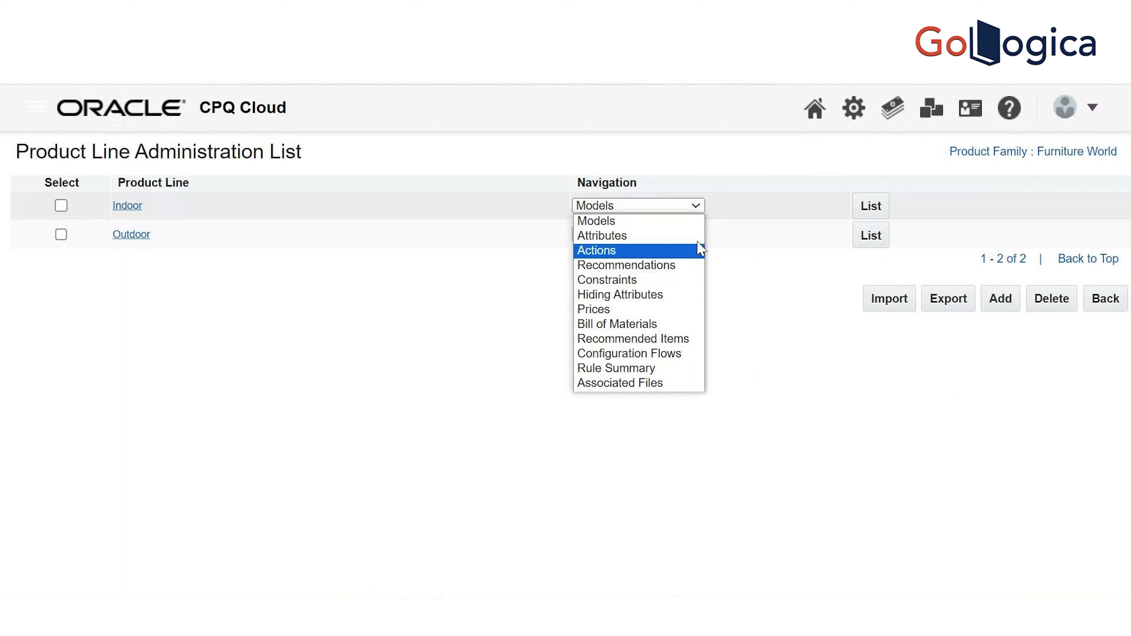
{"action": "left_click", "coordinate": [734, 163]}
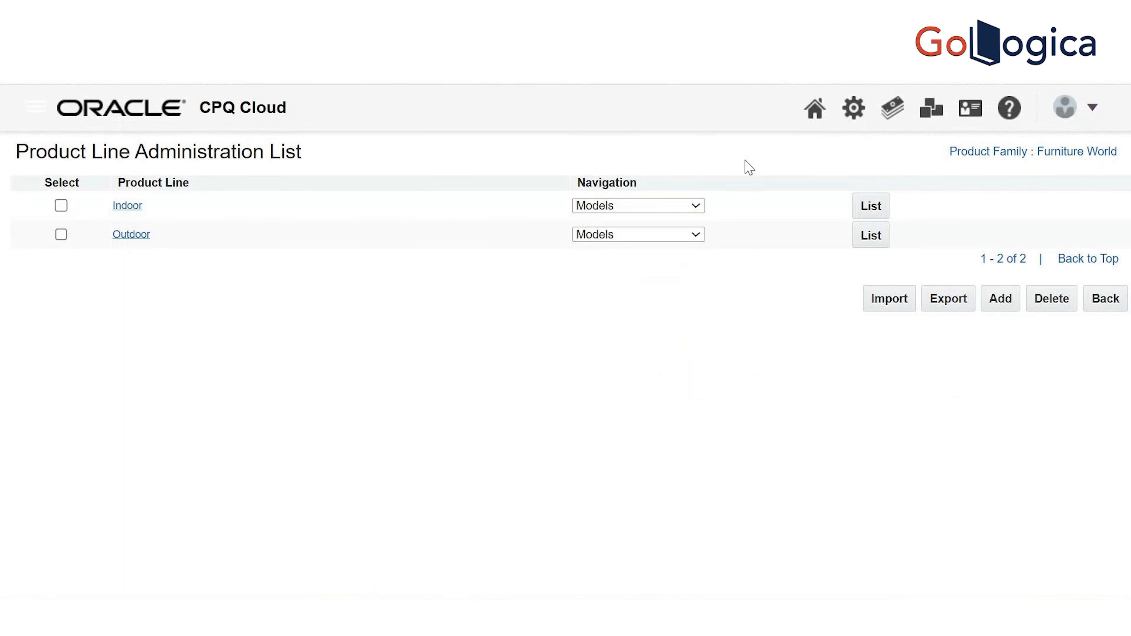
{"action": "left_click", "coordinate": [877, 209]}
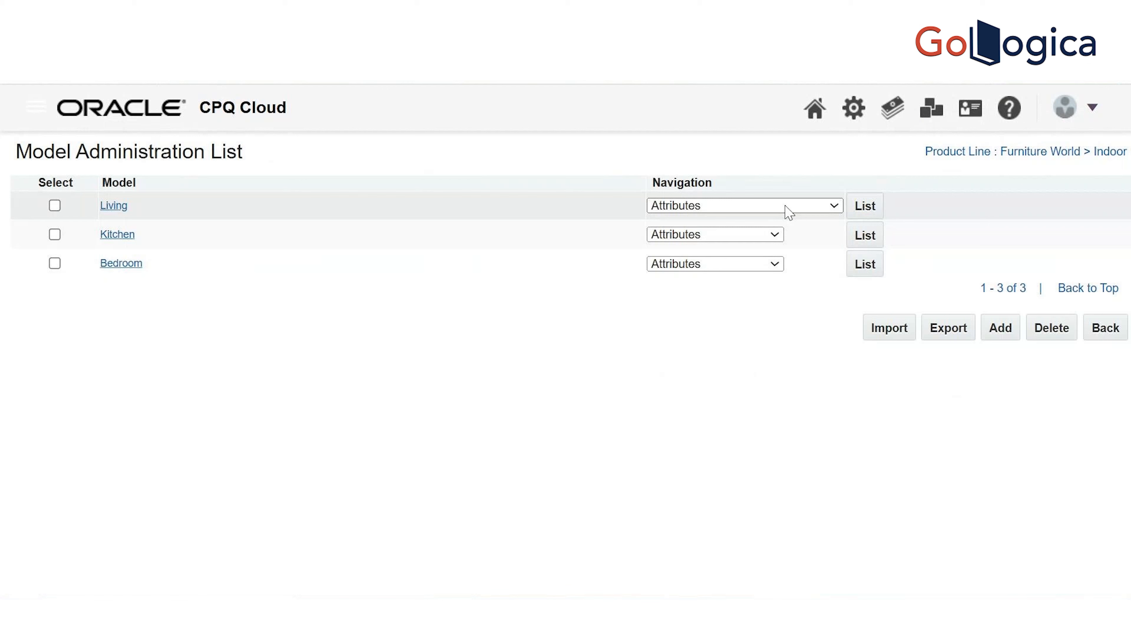
{"action": "left_click", "coordinate": [113, 206]}
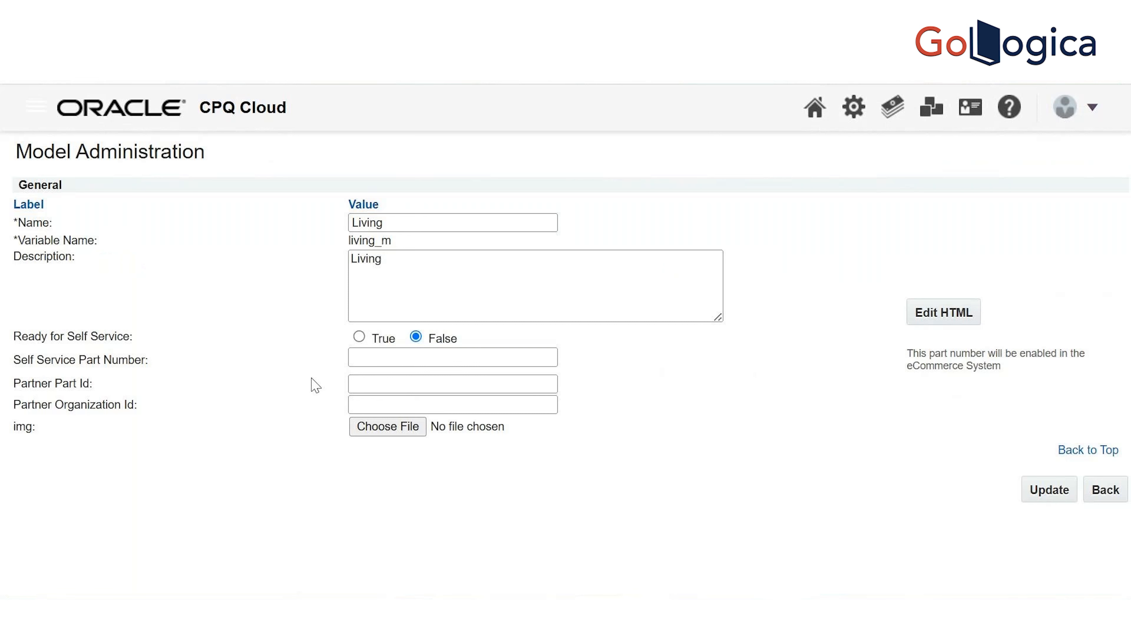
{"action": "left_click_drag", "start_coordinate": [446, 279], "coordinate": [304, 258]}
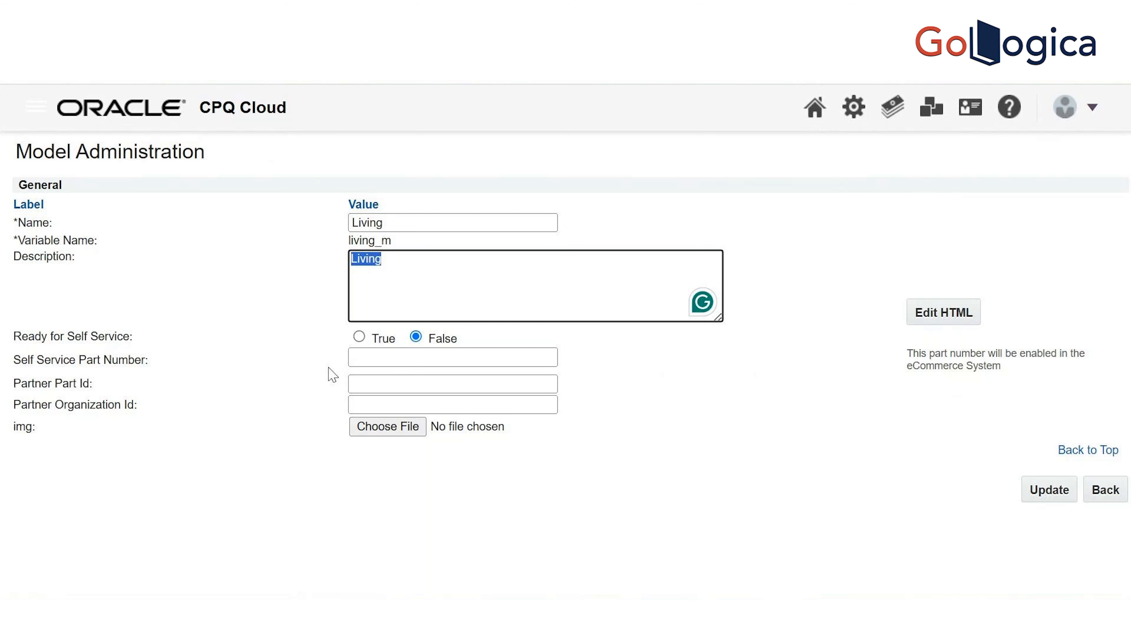
{"action": "left_click", "coordinate": [457, 361]}
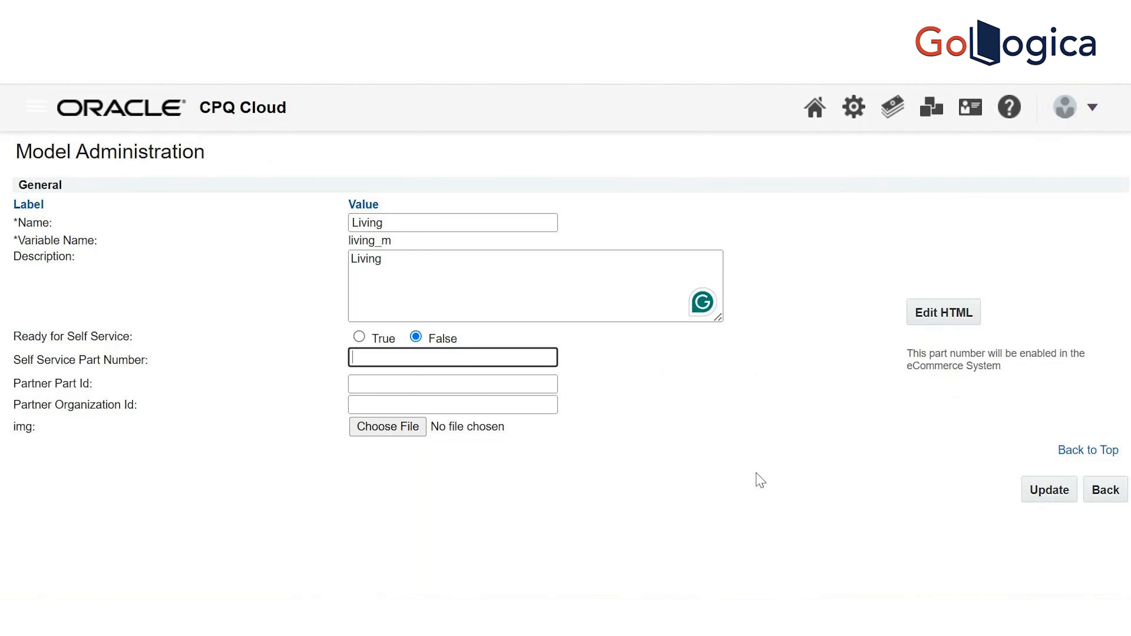
{"action": "triple_click", "coordinate": [46, 385]}
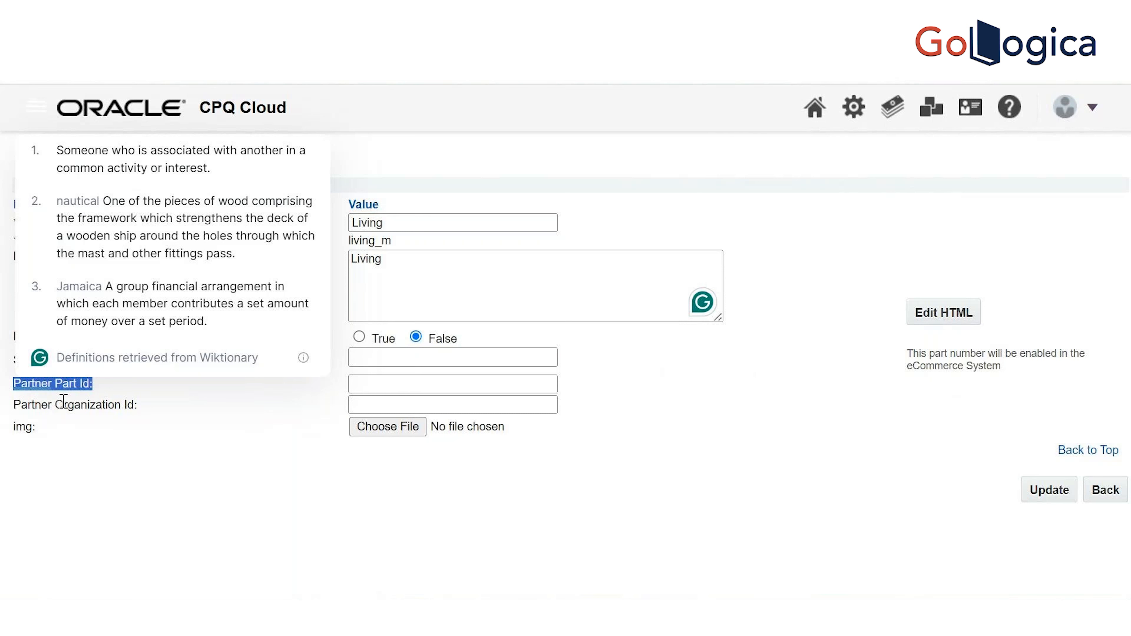
{"action": "left_click", "coordinate": [157, 457]}
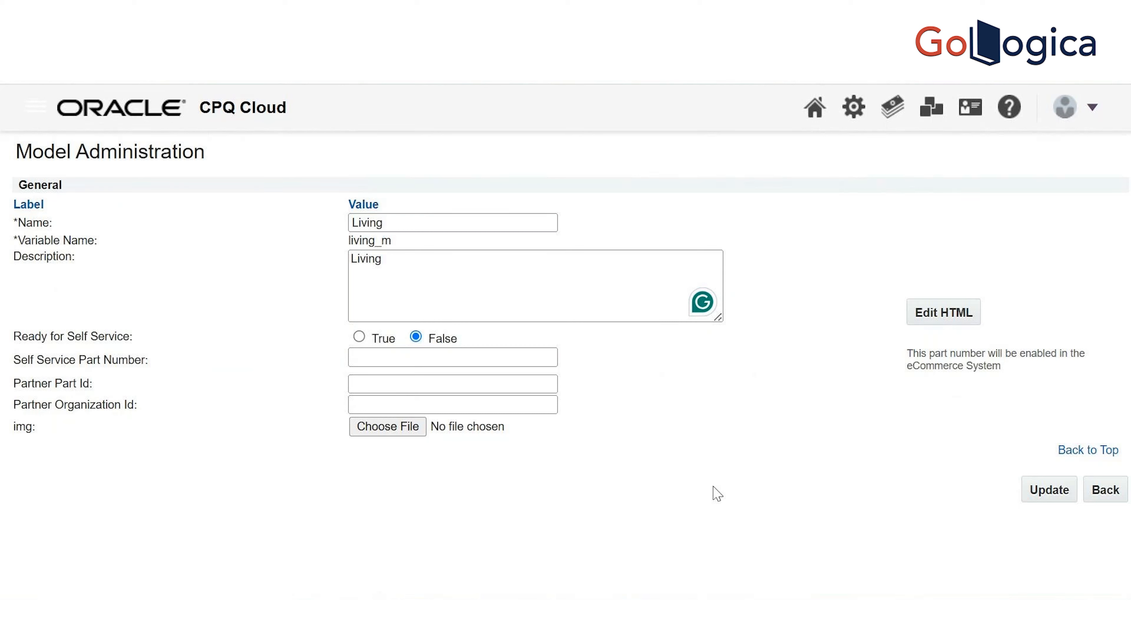
Return to the model list, then switch to the File Manager tab showing Company.png
{"action": "left_click", "coordinate": [1101, 495]}
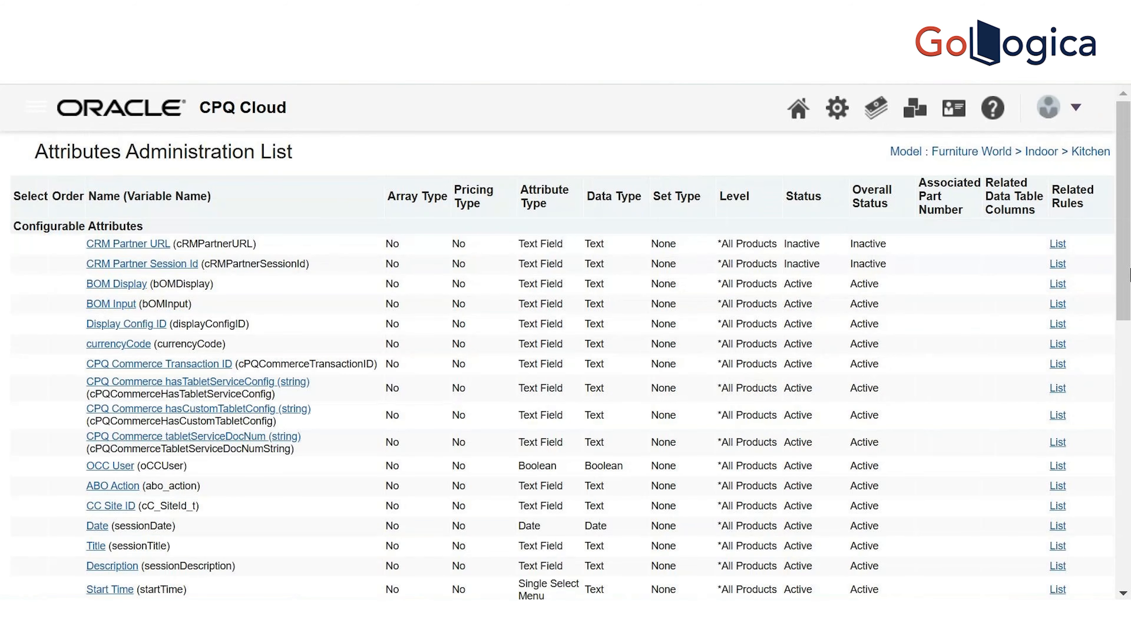
{"action": "left_click", "coordinate": [1126, 592]}
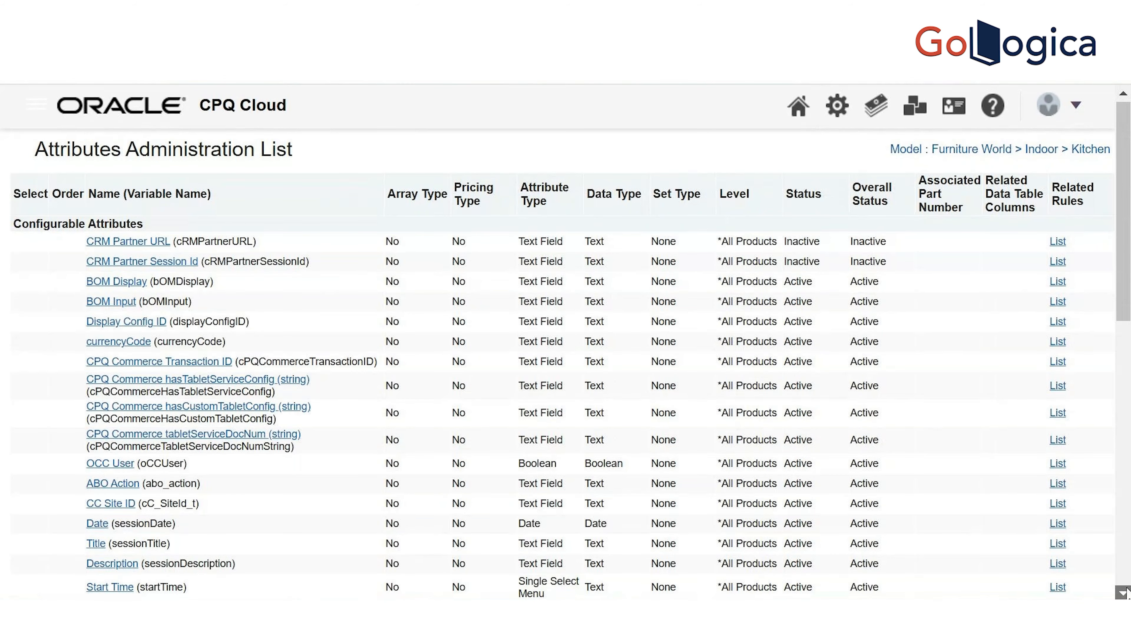
{"action": "scroll", "coordinate": [1126, 592], "scroll_direction": "down", "scroll_amount": 10}
{"action": "left_click", "coordinate": [1091, 579]}
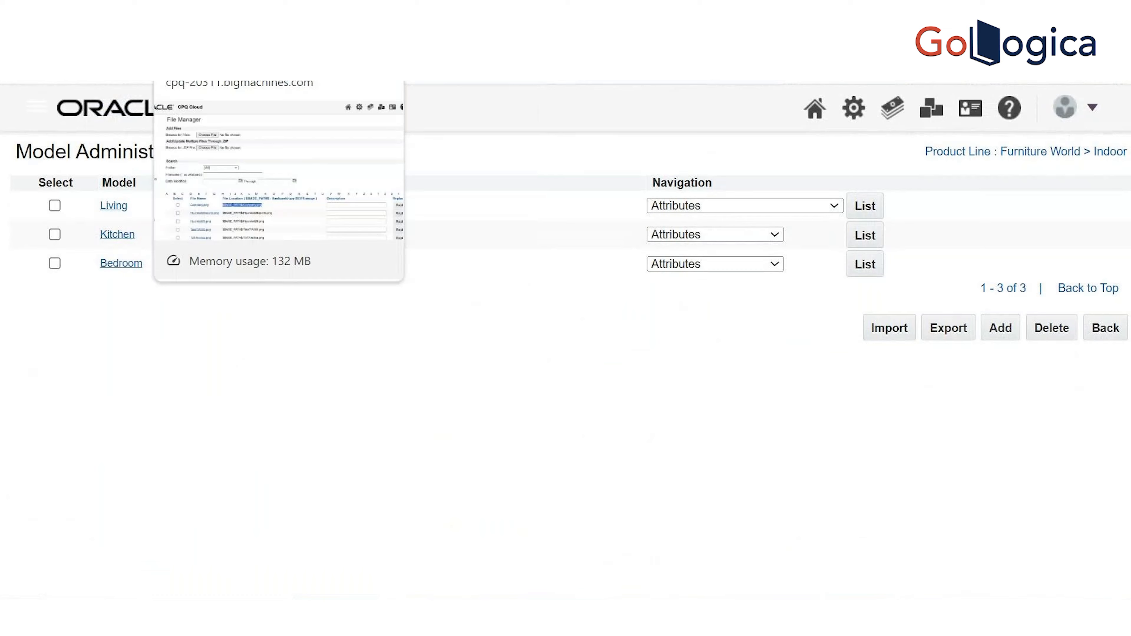
{"action": "left_click", "coordinate": [201, 22]}
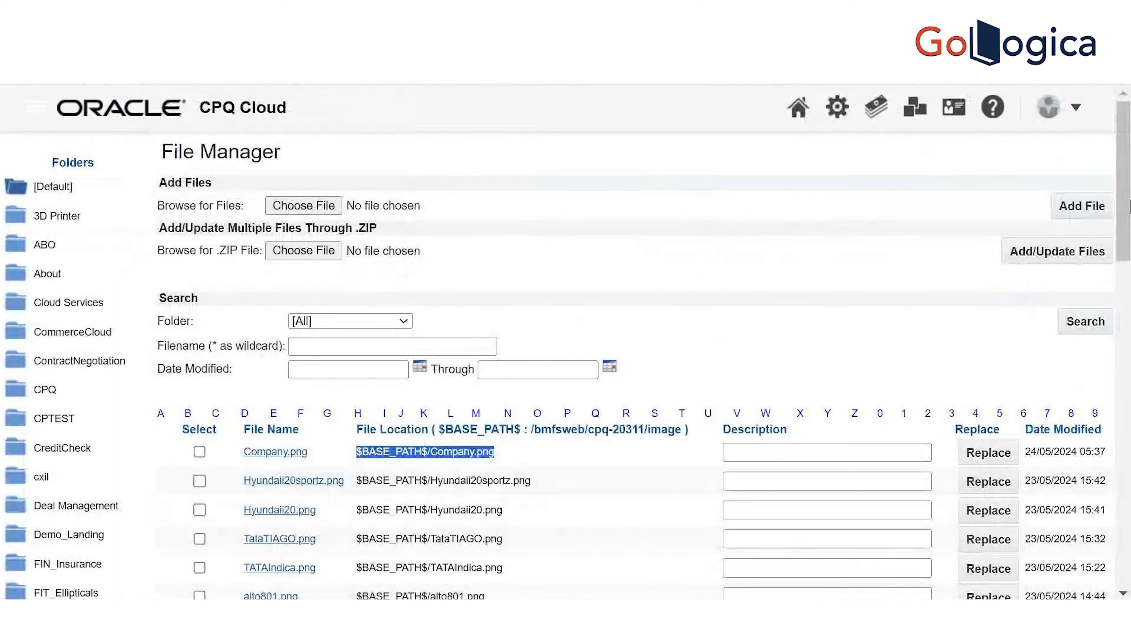
Scroll through the File Manager's uploaded images, then go to the Administration Platform
{"action": "left_click_drag", "start_coordinate": [1129, 206], "coordinate": [1129, 245]}
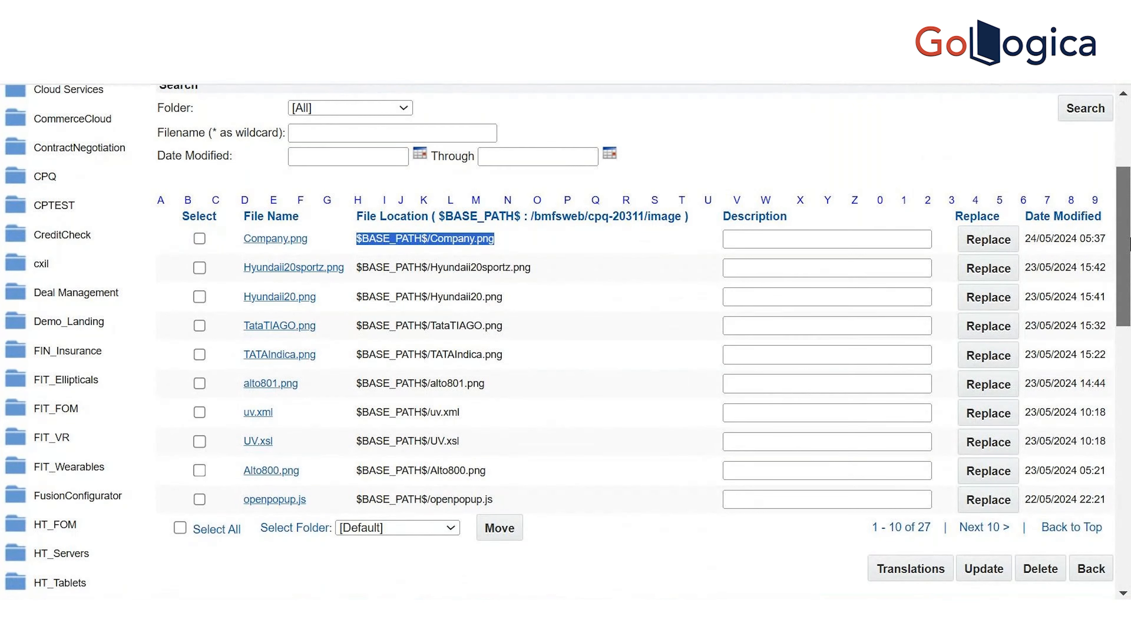
{"action": "mouse_move", "coordinate": [1129, 242]}
{"action": "left_mouse_down"}
{"action": "mouse_move", "coordinate": [1125, 341]}
{"action": "mouse_move", "coordinate": [1125, 148]}
{"action": "mouse_move", "coordinate": [1127, 334]}
{"action": "mouse_move", "coordinate": [1129, 227]}
{"action": "left_mouse_up"}
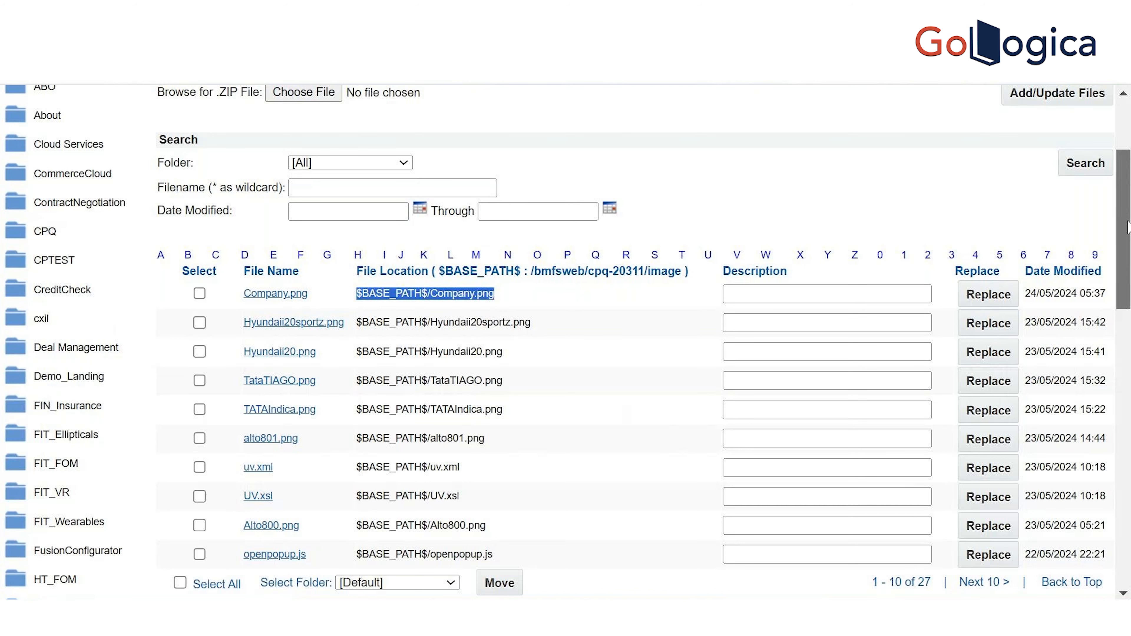
{"action": "scroll", "coordinate": [1129, 227], "scroll_direction": "up", "scroll_amount": 4}
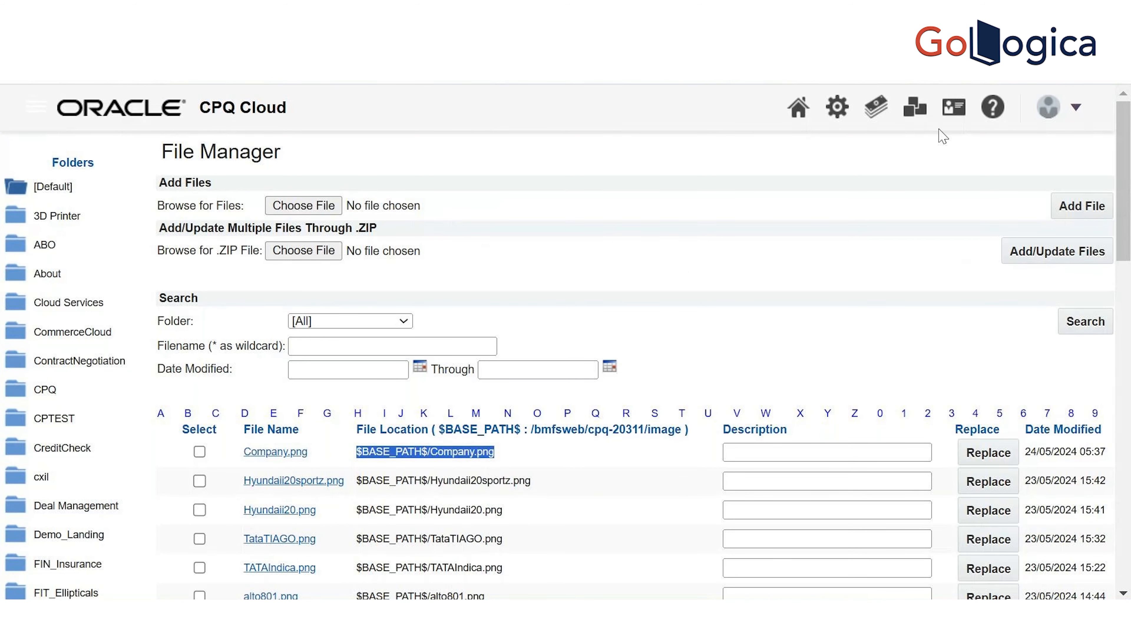
{"action": "left_click", "coordinate": [845, 115]}
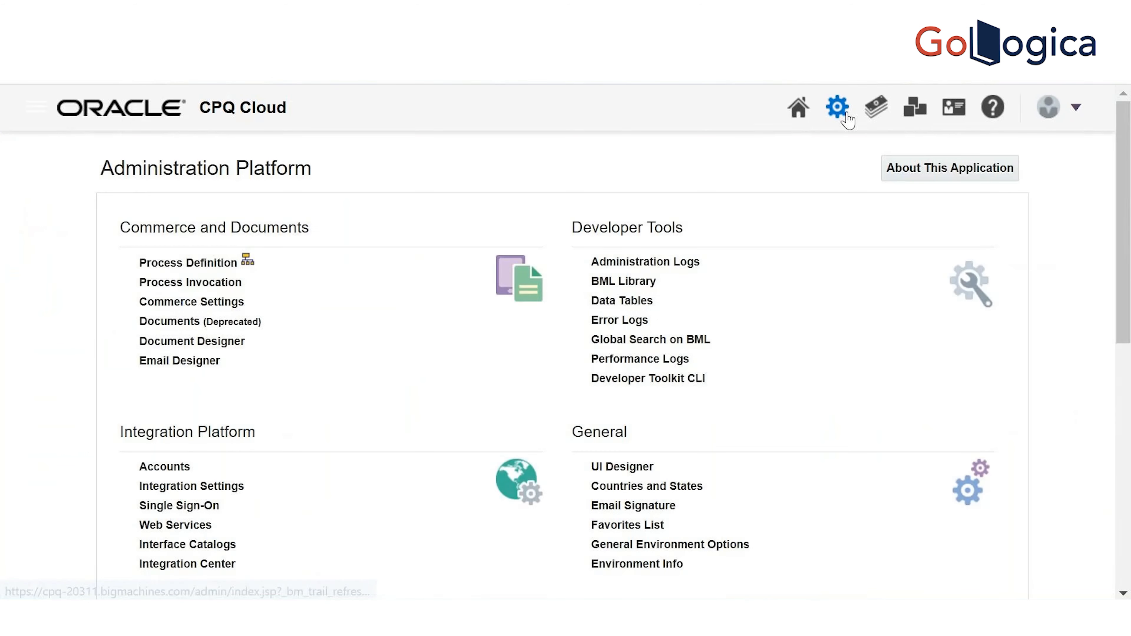
Return to the models list, open Living's attribute list and add a new attribute
{"action": "scroll", "coordinate": [1129, 361], "scroll_direction": "down", "scroll_amount": 5}
{"action": "scroll", "coordinate": [1129, 361], "scroll_direction": "down", "scroll_amount": 3}
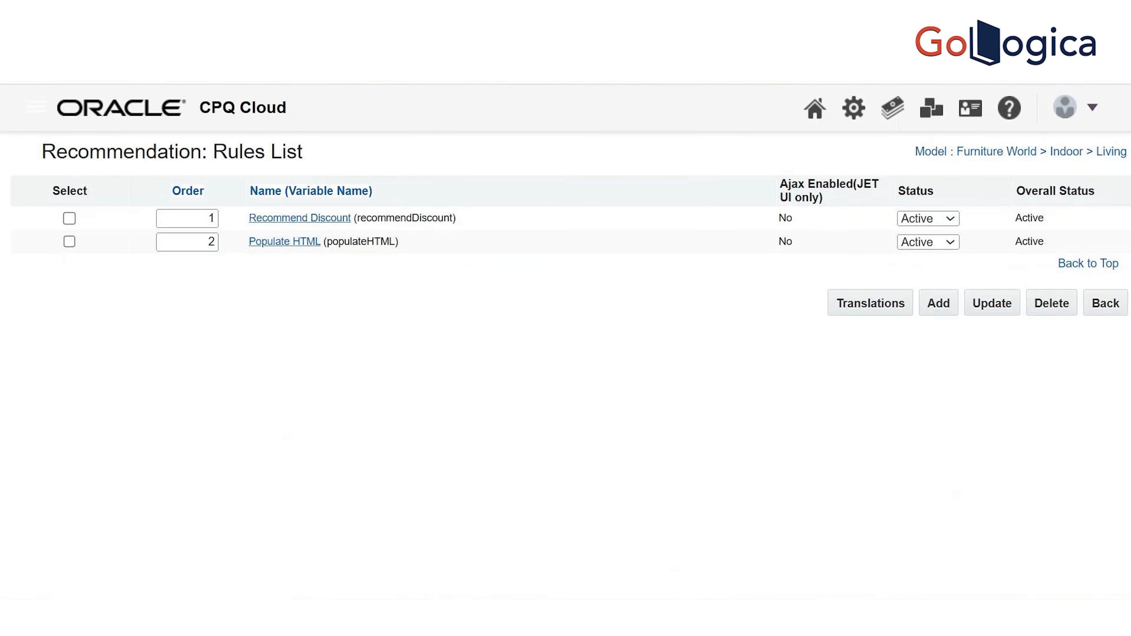
{"action": "left_click", "coordinate": [1111, 313]}
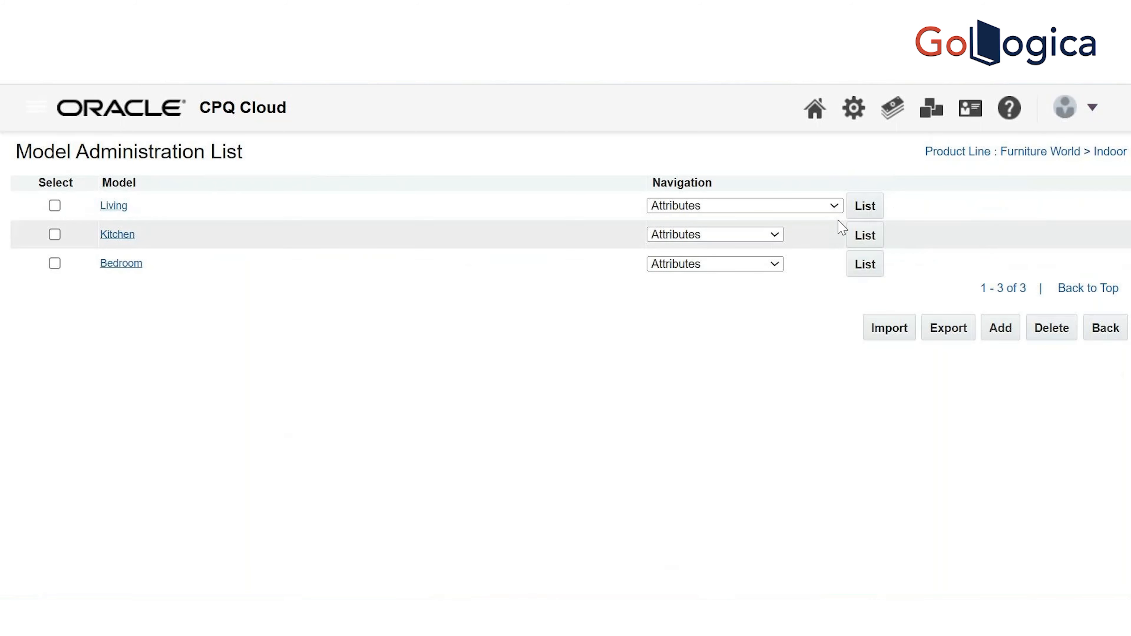
{"action": "left_click", "coordinate": [878, 213]}
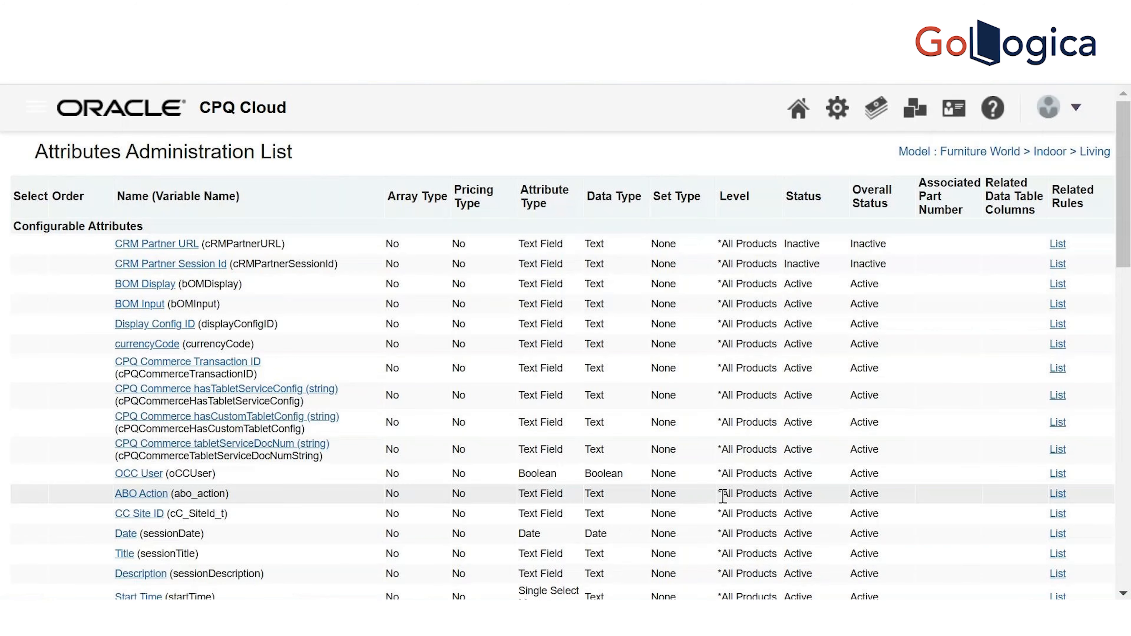
{"action": "left_click_drag", "start_coordinate": [1130, 218], "coordinate": [1129, 564]}
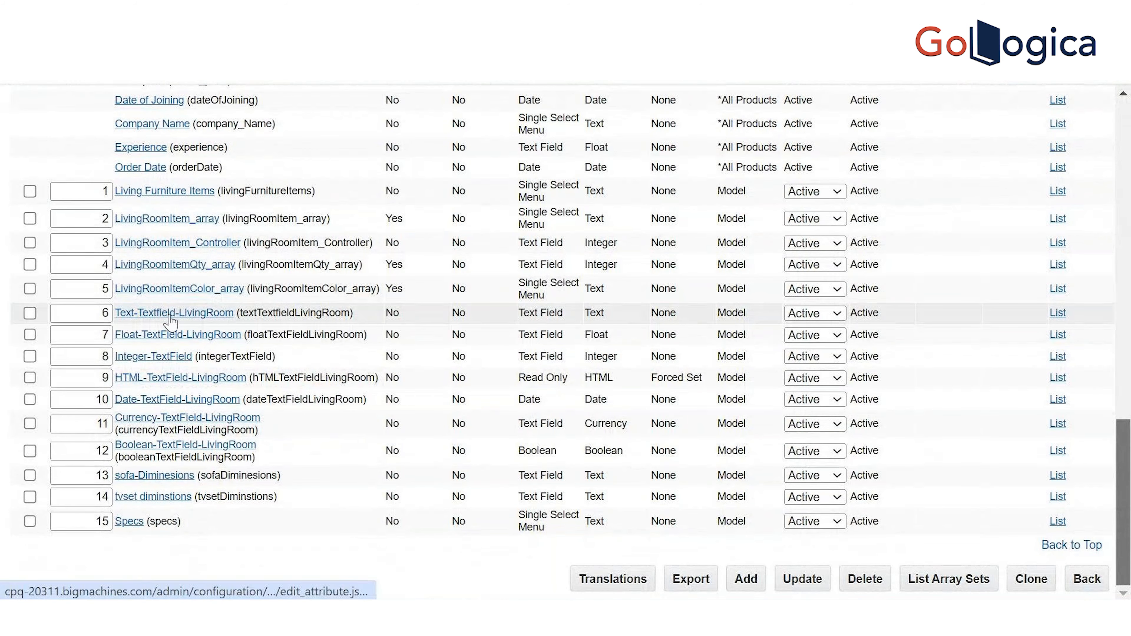
{"action": "left_click", "coordinate": [746, 579]}
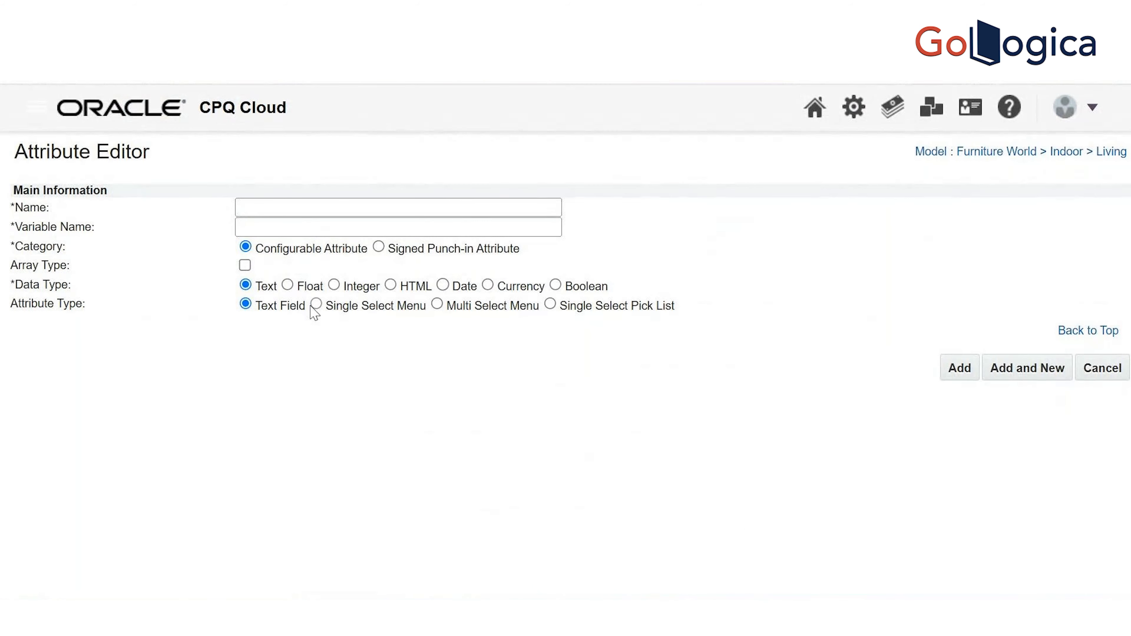
Make the new attribute a Single Select Pick List named SingleSelectPickList_attr
{"action": "left_click", "coordinate": [316, 305]}
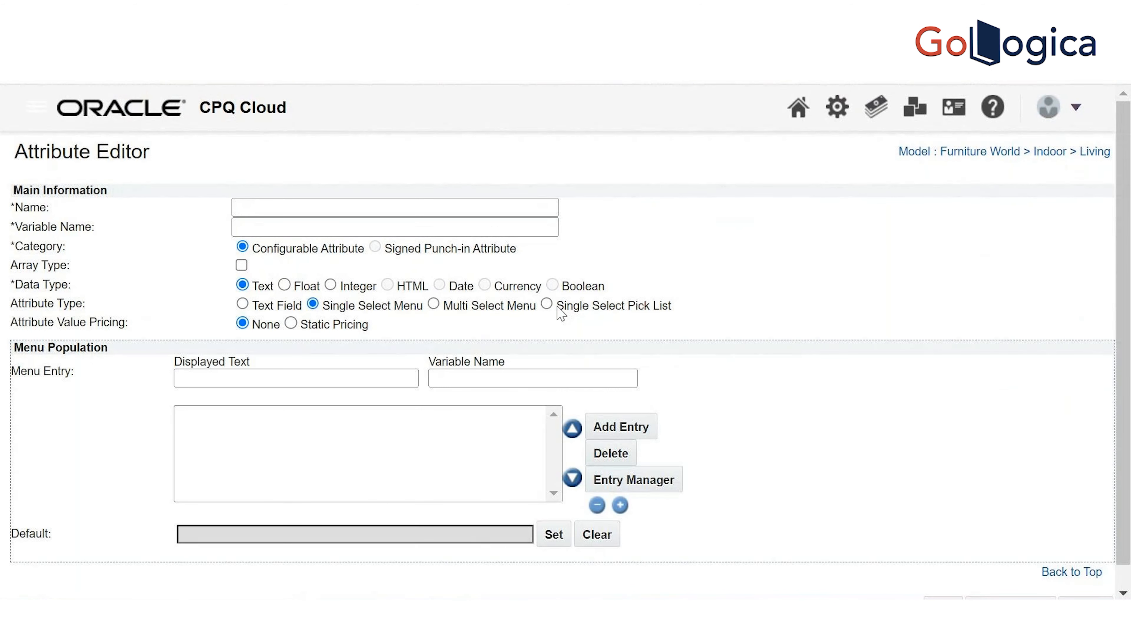
{"action": "left_click", "coordinate": [547, 304]}
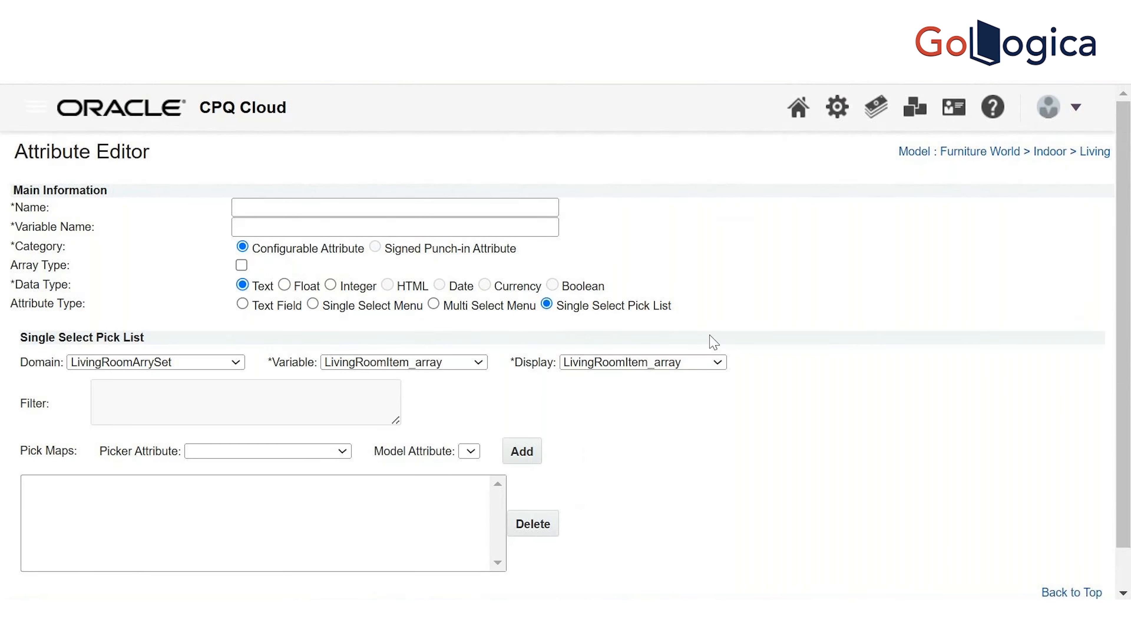
{"action": "left_click", "coordinate": [298, 208]}
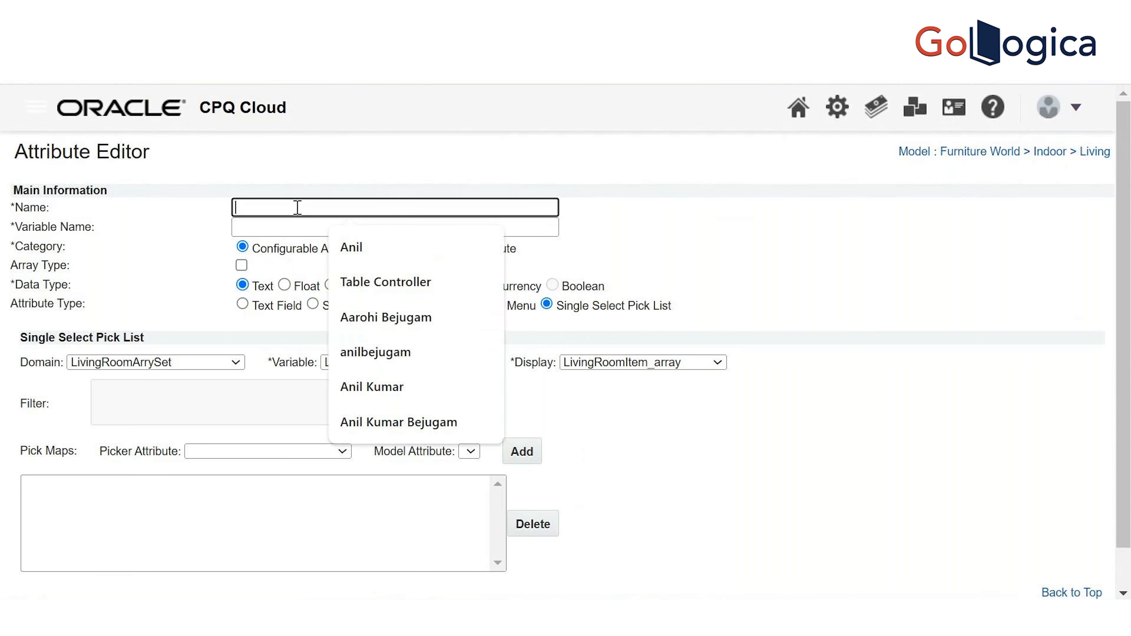
{"action": "left_click", "coordinate": [636, 173]}
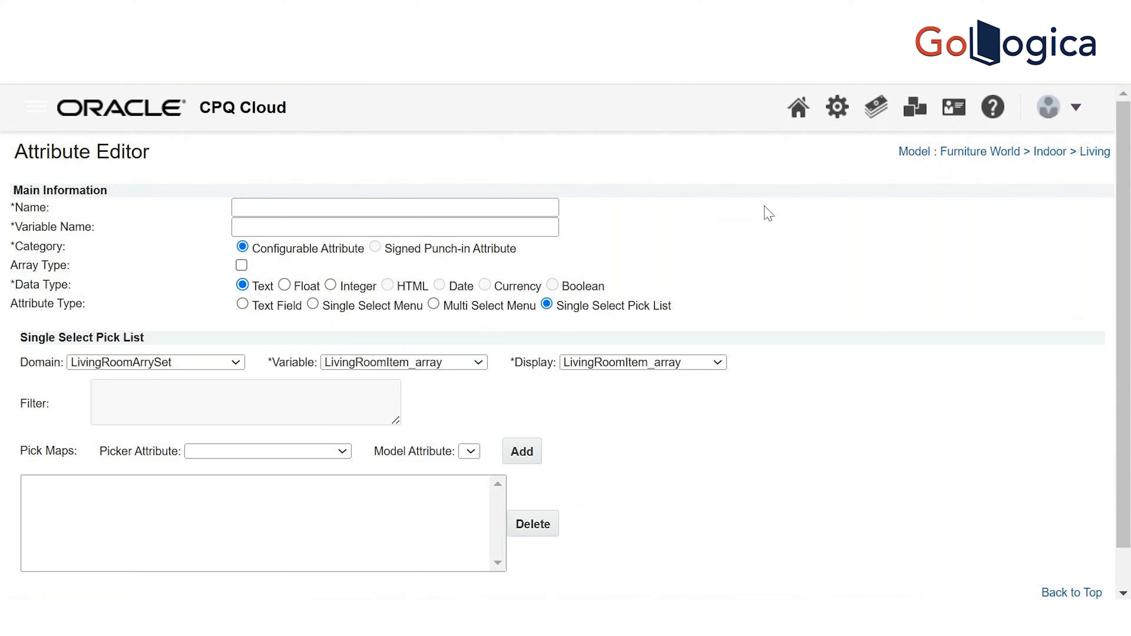
{"action": "left_click", "coordinate": [462, 221]}
{"action": "left_click", "coordinate": [441, 209]}
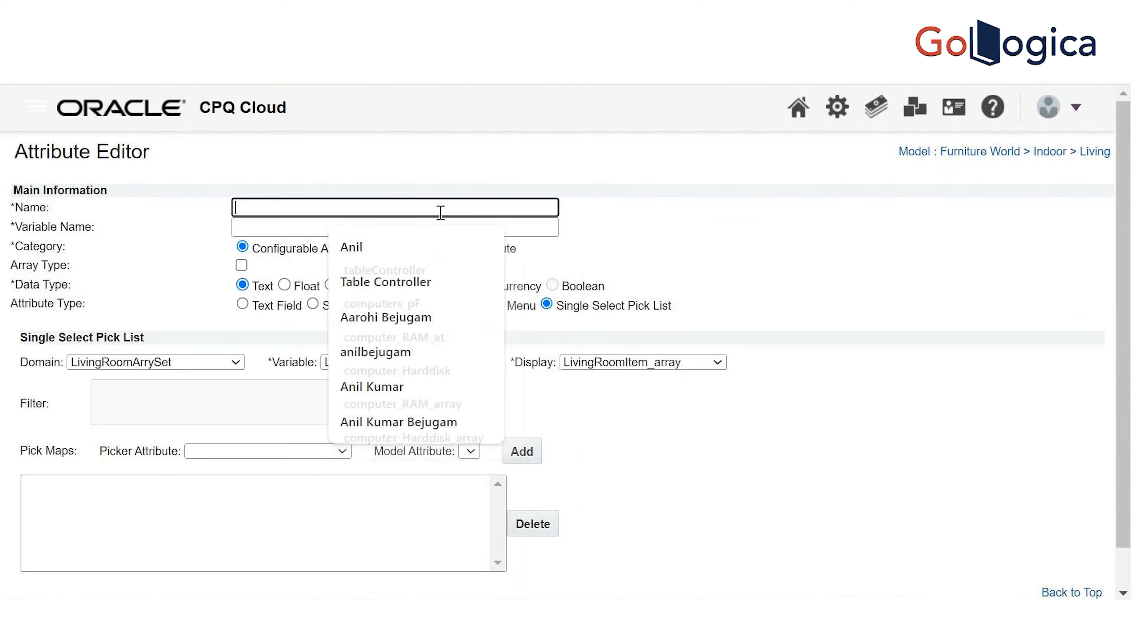
{"action": "type", "text": "SingleSelectPick"}
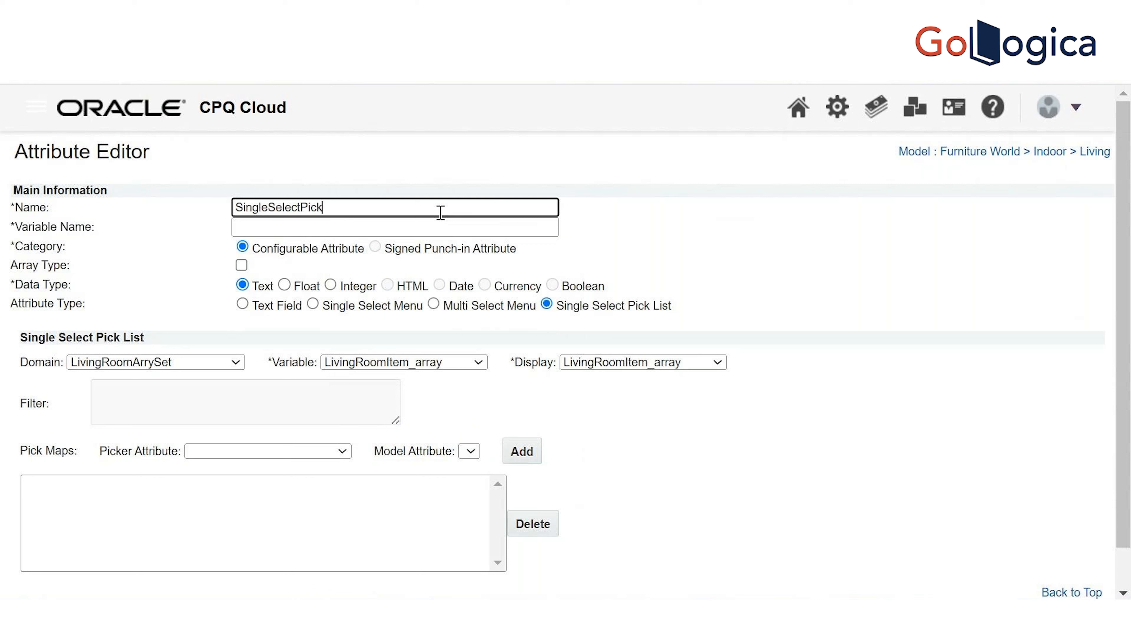
{"action": "type", "text": "List_attr"}
{"action": "key", "text": "Tab"}
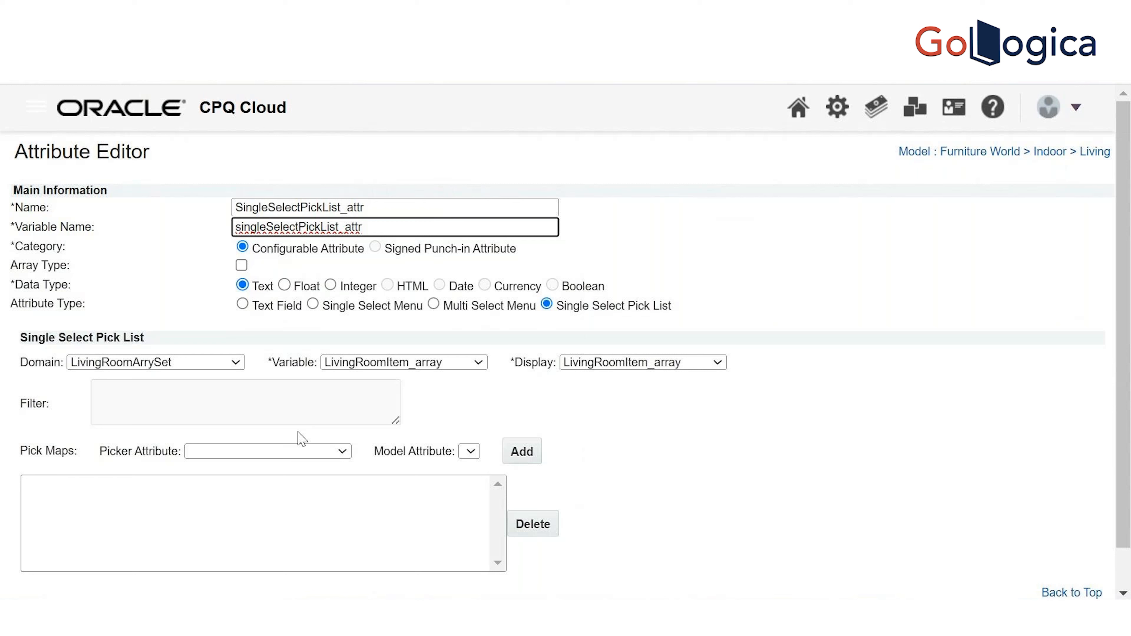
Leave the picker attribute choices unchanged and try to add the new attribute
{"action": "left_click", "coordinate": [346, 451]}
{"action": "left_click", "coordinate": [345, 451]}
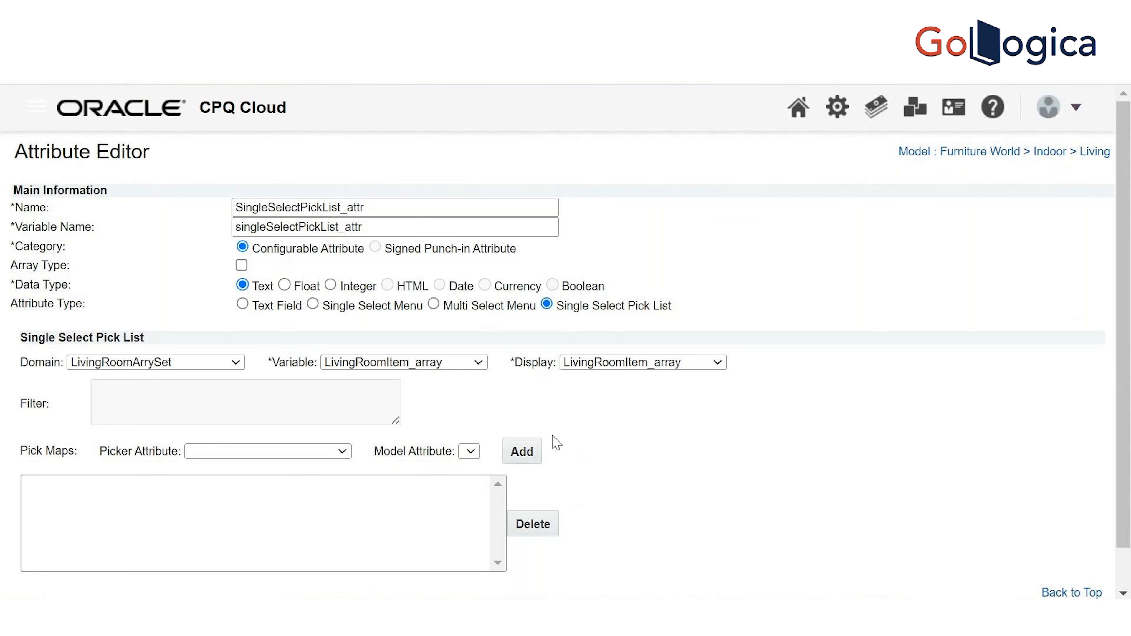
{"action": "left_click", "coordinate": [524, 454]}
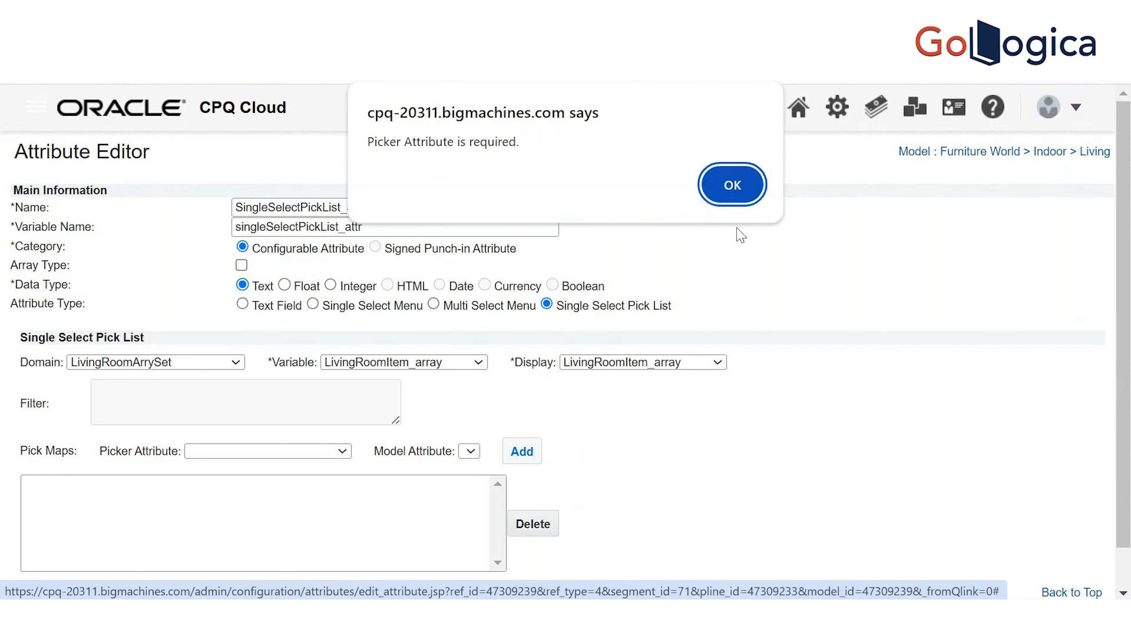
Dismiss the Picker Attribute warning, save the pick-list attribute, and return to the Indoor model list
{"action": "left_click", "coordinate": [730, 186]}
{"action": "scroll", "coordinate": [1005, 271], "scroll_direction": "down", "scroll_amount": 1}
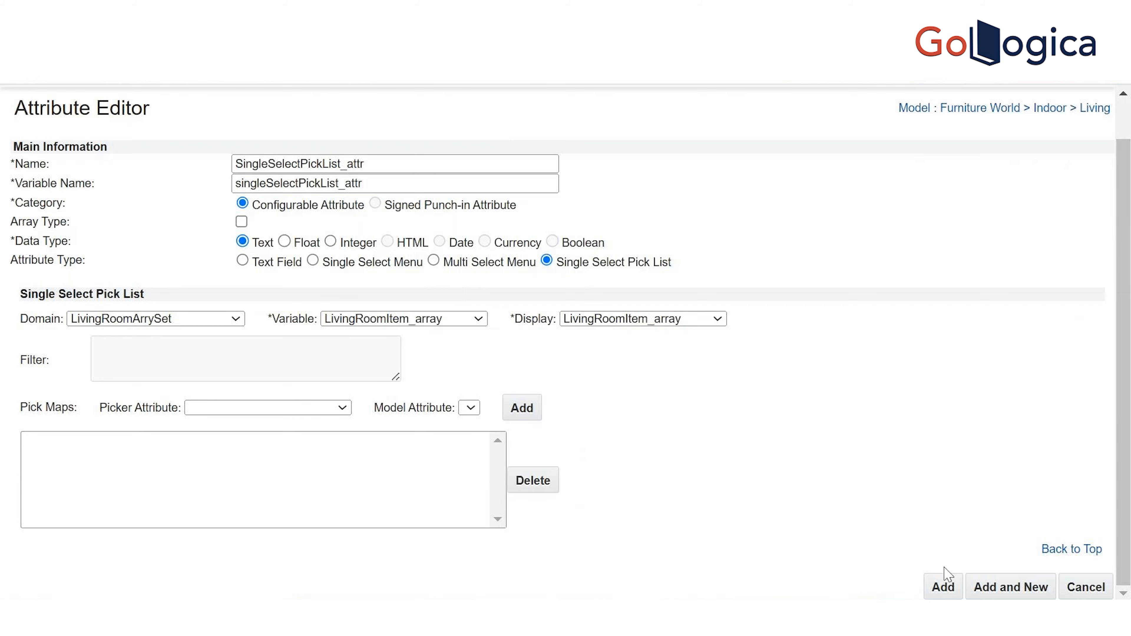
{"action": "left_click", "coordinate": [943, 587]}
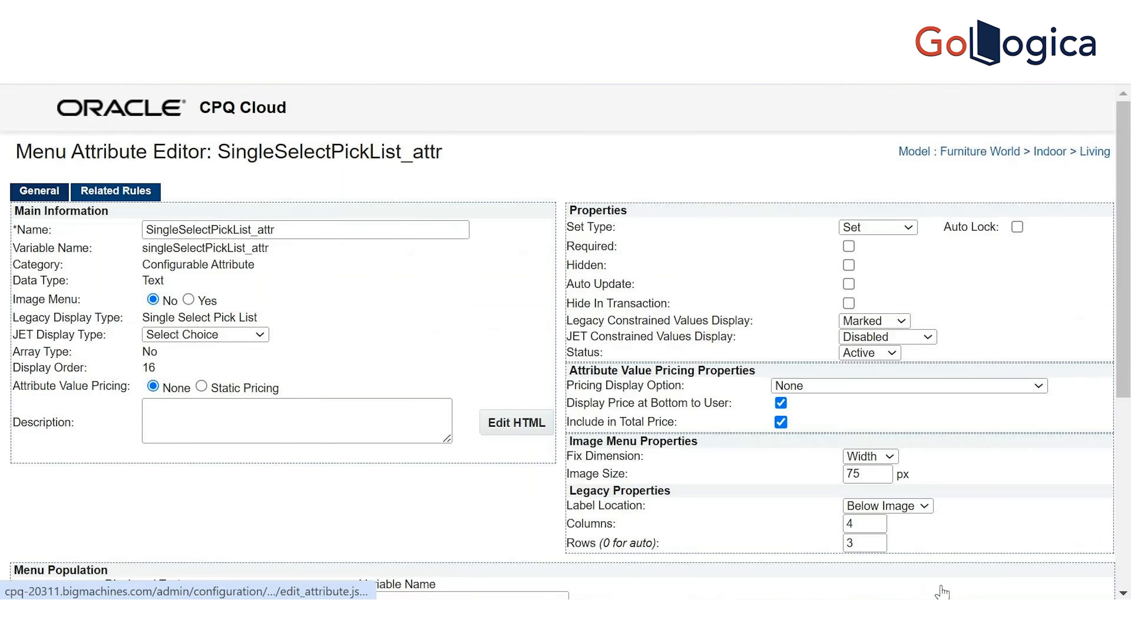
{"action": "scroll", "coordinate": [1129, 389], "scroll_direction": "down", "scroll_amount": 3}
{"action": "left_click_drag", "start_coordinate": [1129, 384], "coordinate": [1130, 386]}
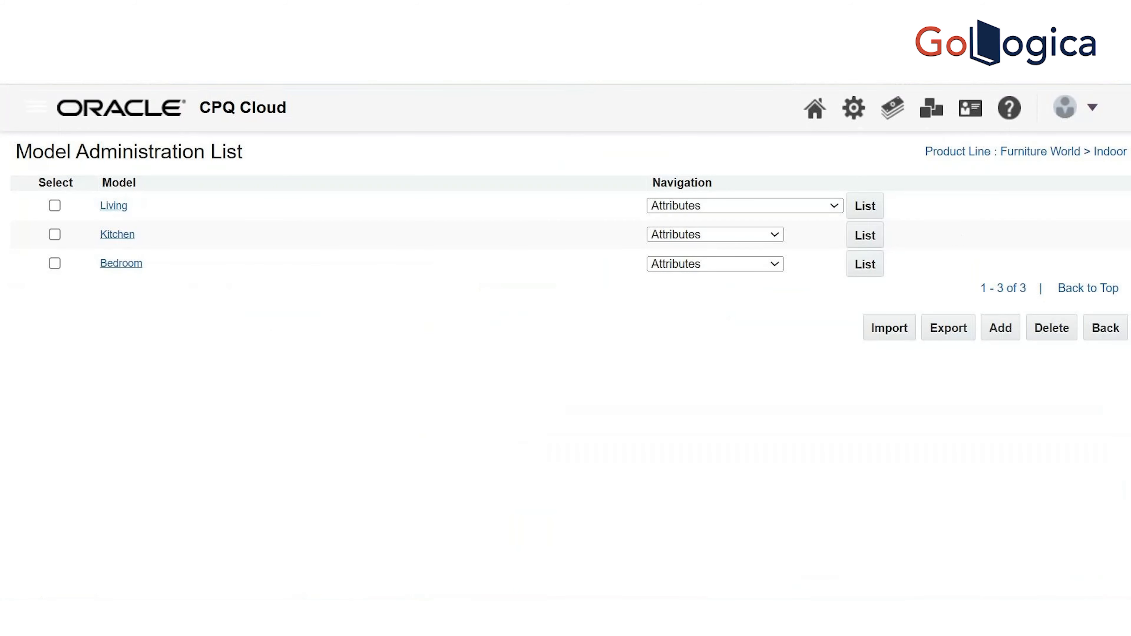
{"action": "right_click", "coordinate": [855, 115]}
Open Administration in a new tab, go to Data Tables under Developer Tools, and start a new table
{"action": "left_click", "coordinate": [777, 135]}
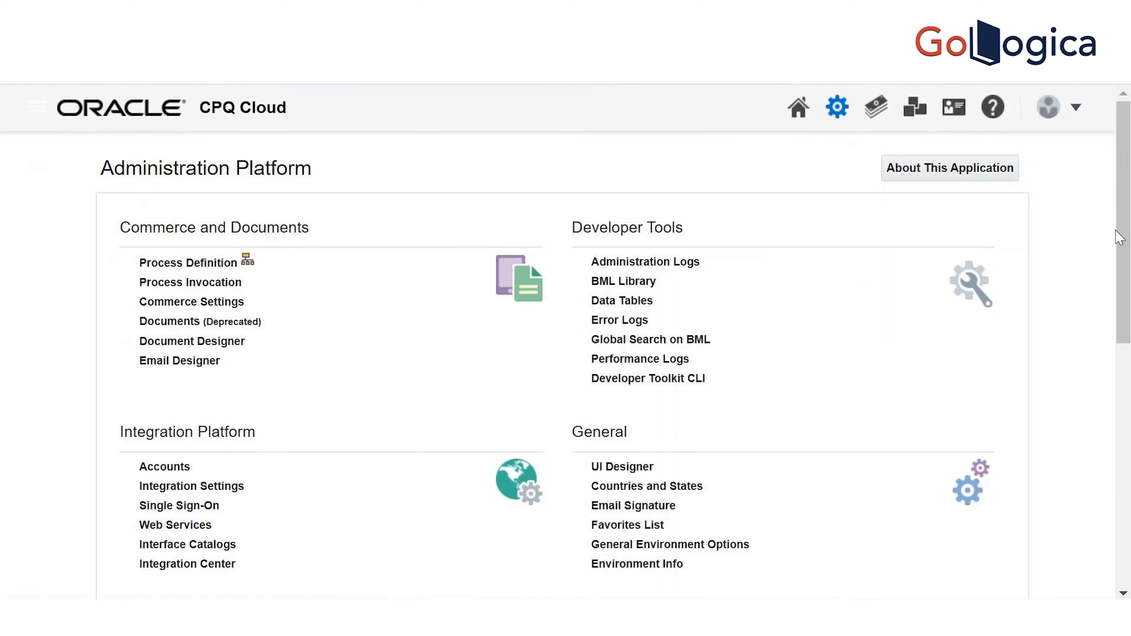
{"action": "scroll", "coordinate": [1120, 253], "scroll_direction": "down", "scroll_amount": 5}
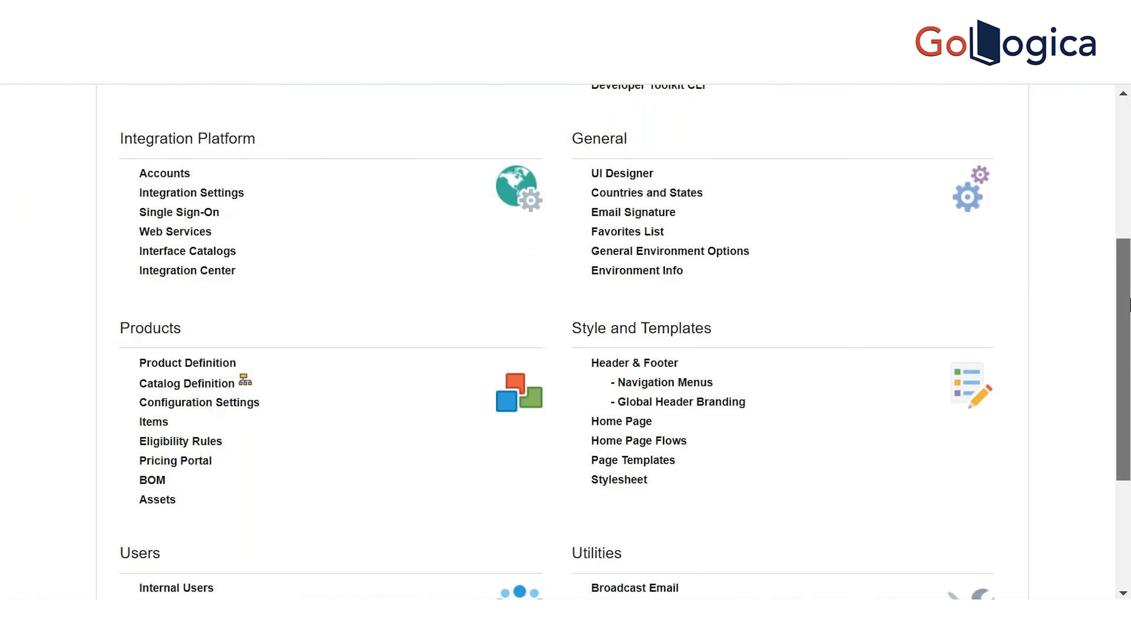
{"action": "left_click_drag", "start_coordinate": [1129, 305], "coordinate": [1129, 184]}
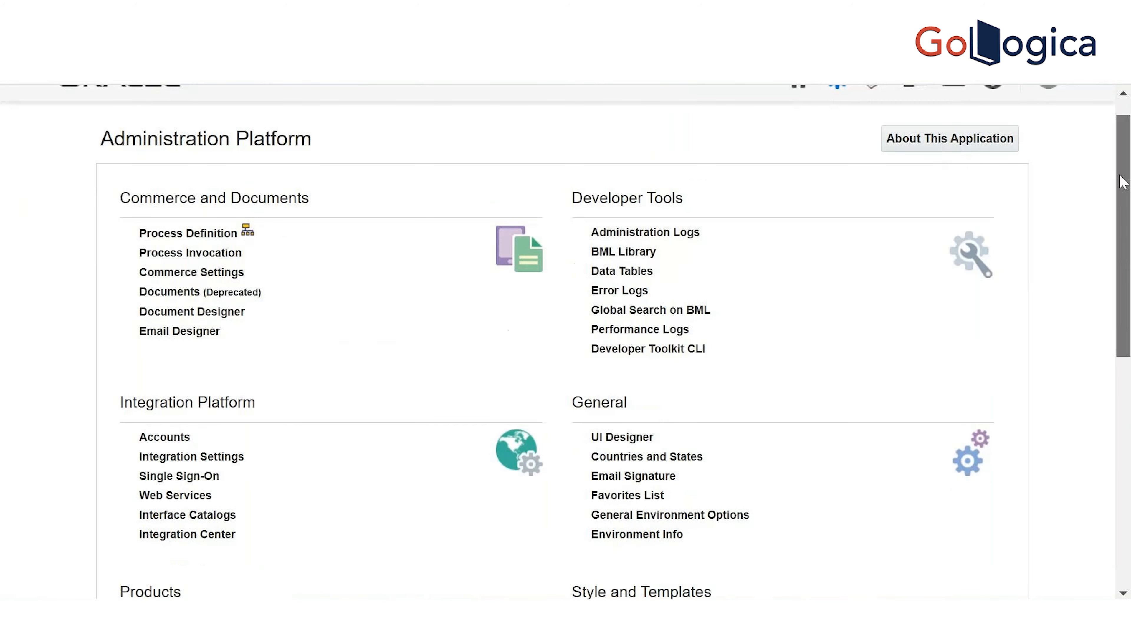
{"action": "left_click", "coordinate": [610, 273]}
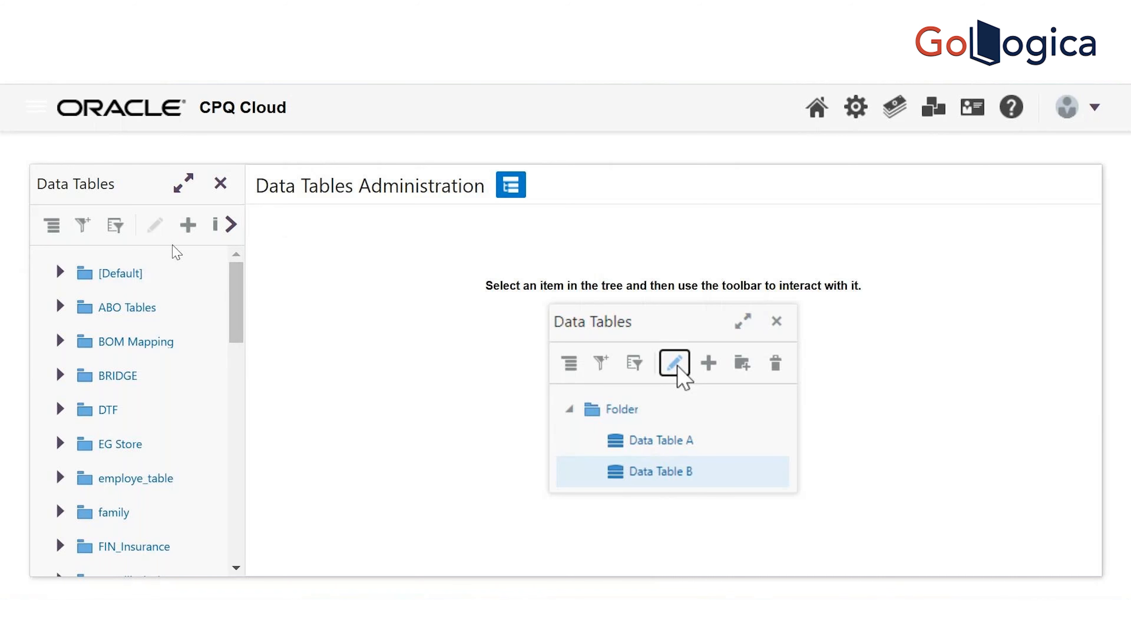
{"action": "left_click", "coordinate": [189, 225]}
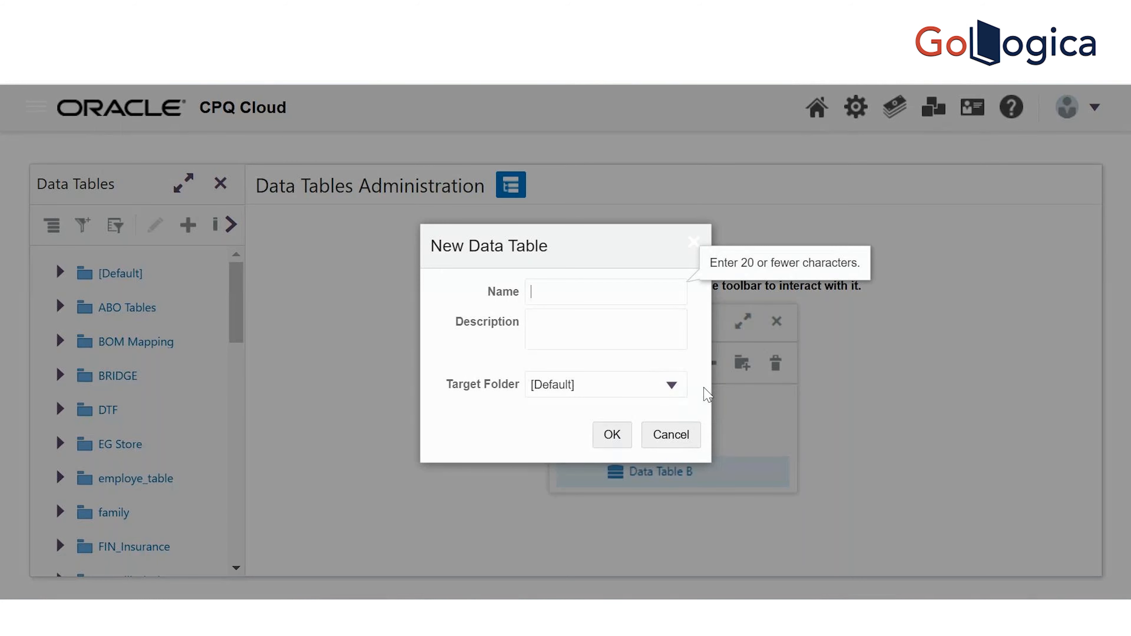
Create a data table named SSPLOptions after the names SSPL and 'SSPL Options' were rejected
{"action": "type", "text": "SSPL"}
{"action": "key", "text": "Tab"}
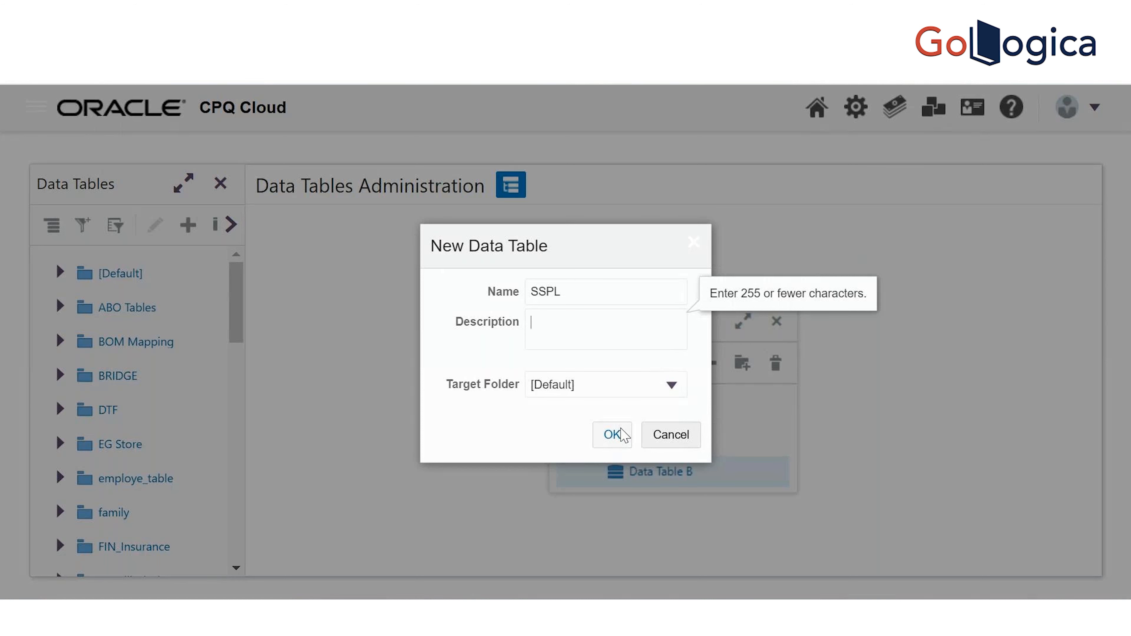
{"action": "left_click", "coordinate": [623, 435]}
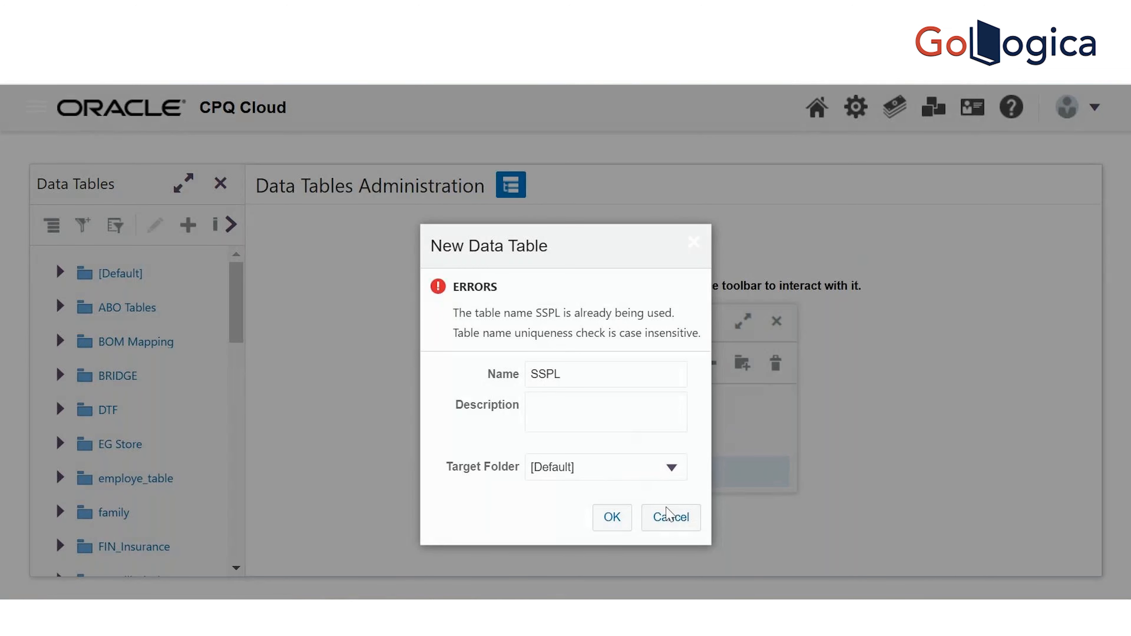
{"action": "left_click", "coordinate": [627, 377]}
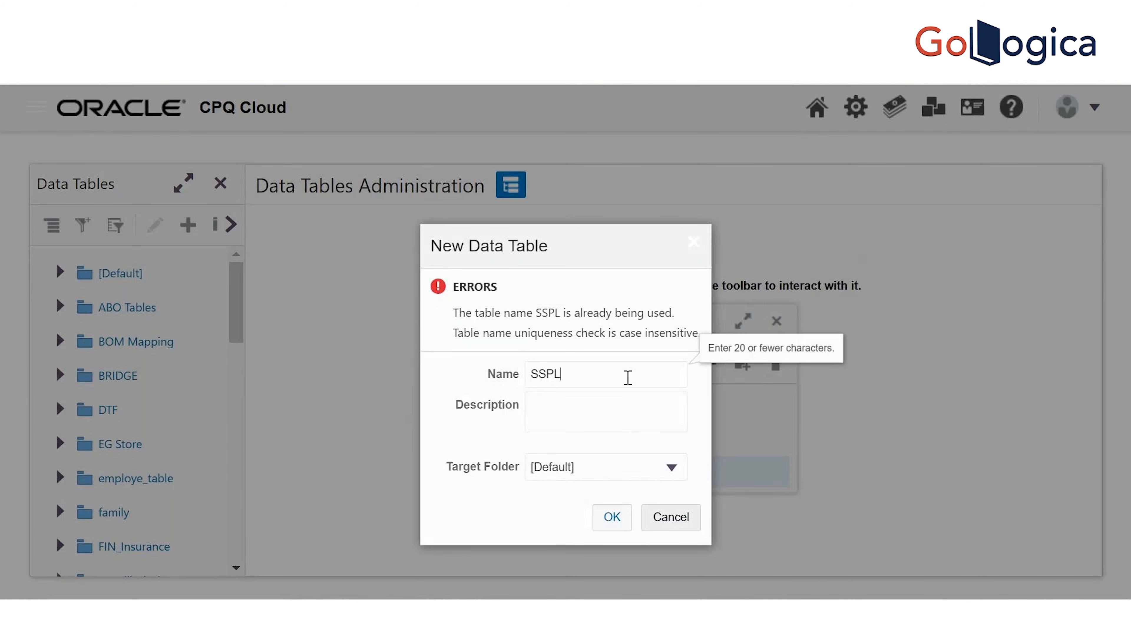
{"action": "type", "text": "n"}
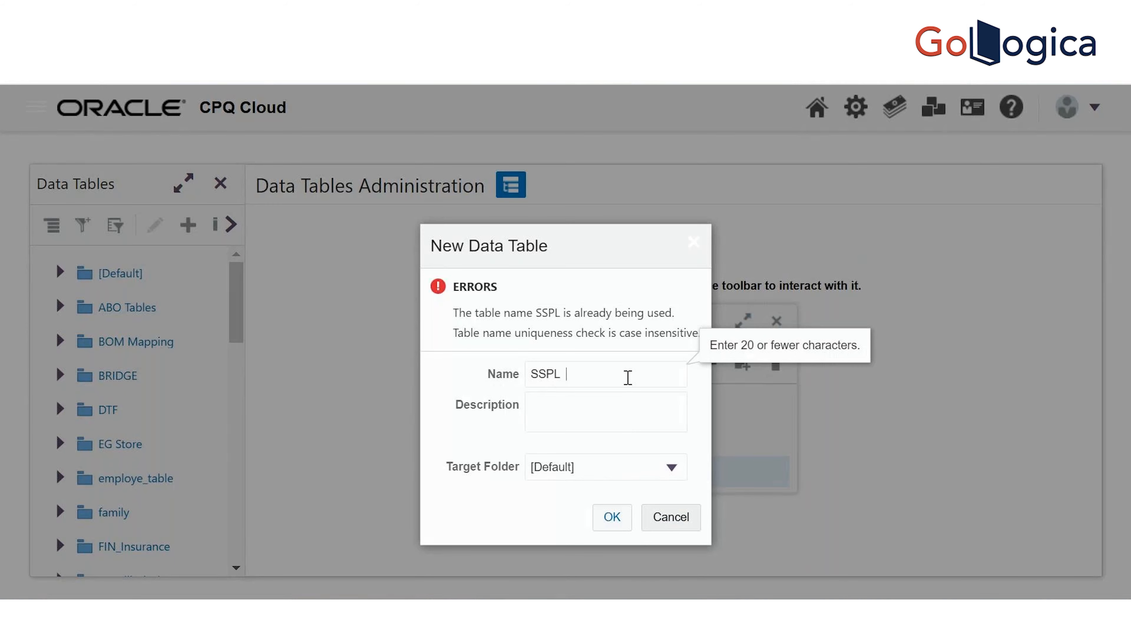
{"action": "type", "text": " Options"}
{"action": "left_click", "coordinate": [610, 518]}
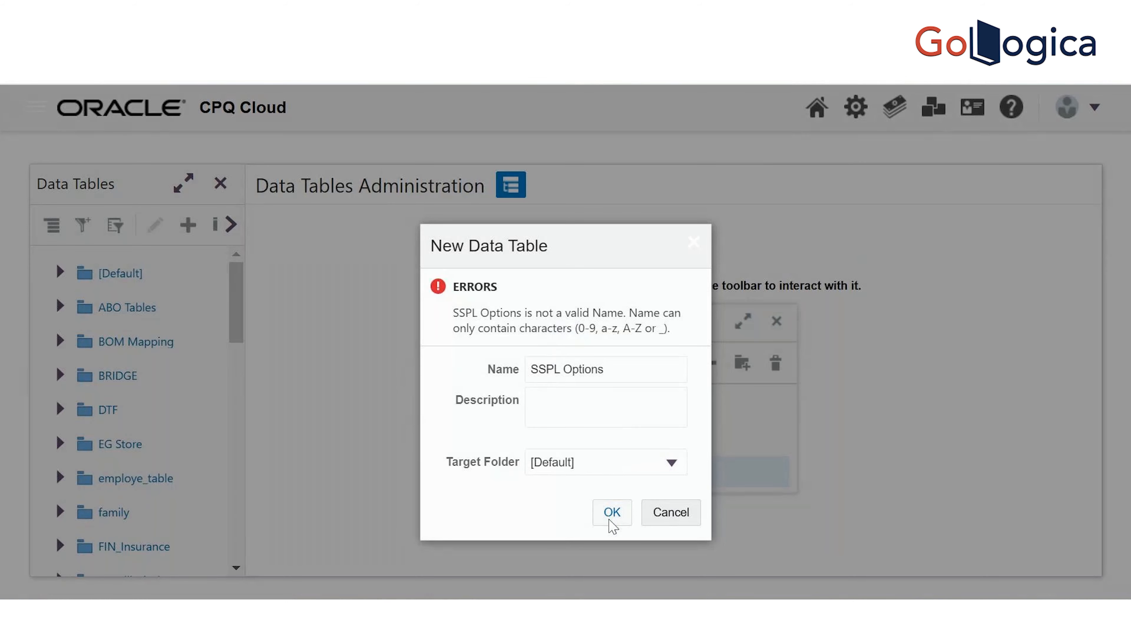
{"action": "left_click", "coordinate": [564, 370]}
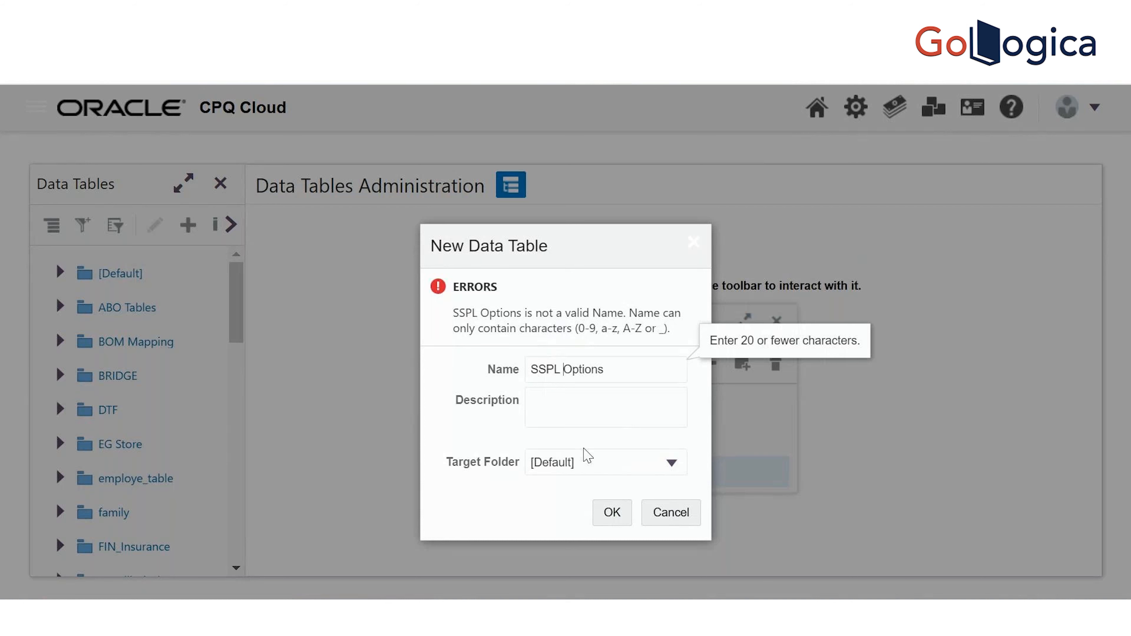
{"action": "key", "text": "BackSpace"}
{"action": "left_click", "coordinate": [611, 514]}
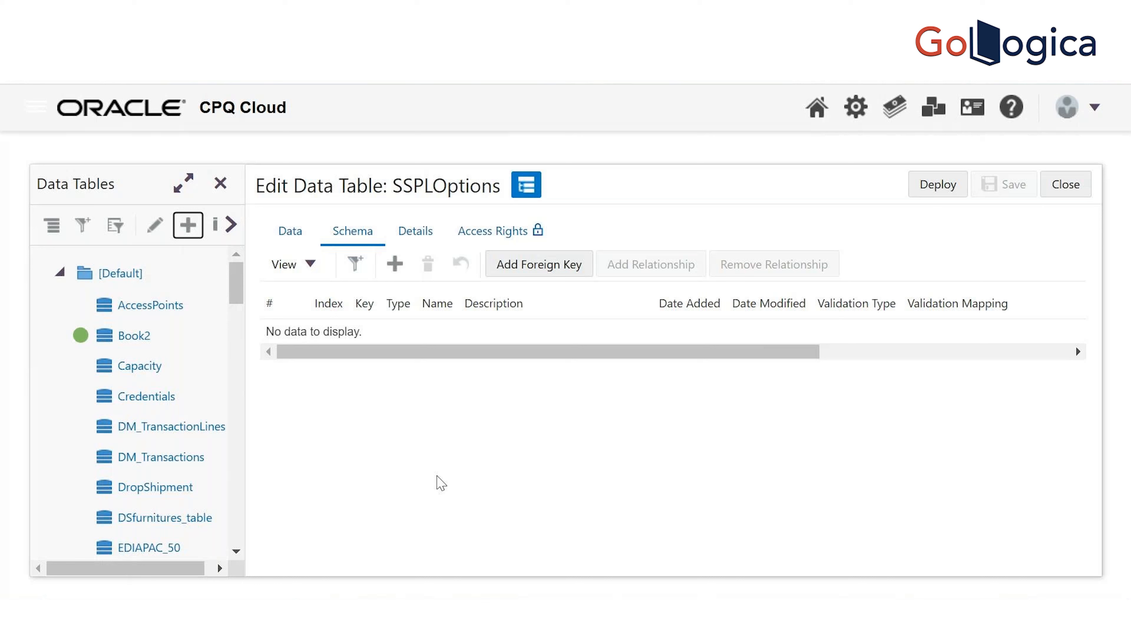
Add a new schema column named Options to SSPLOptions
{"action": "left_click", "coordinate": [366, 230]}
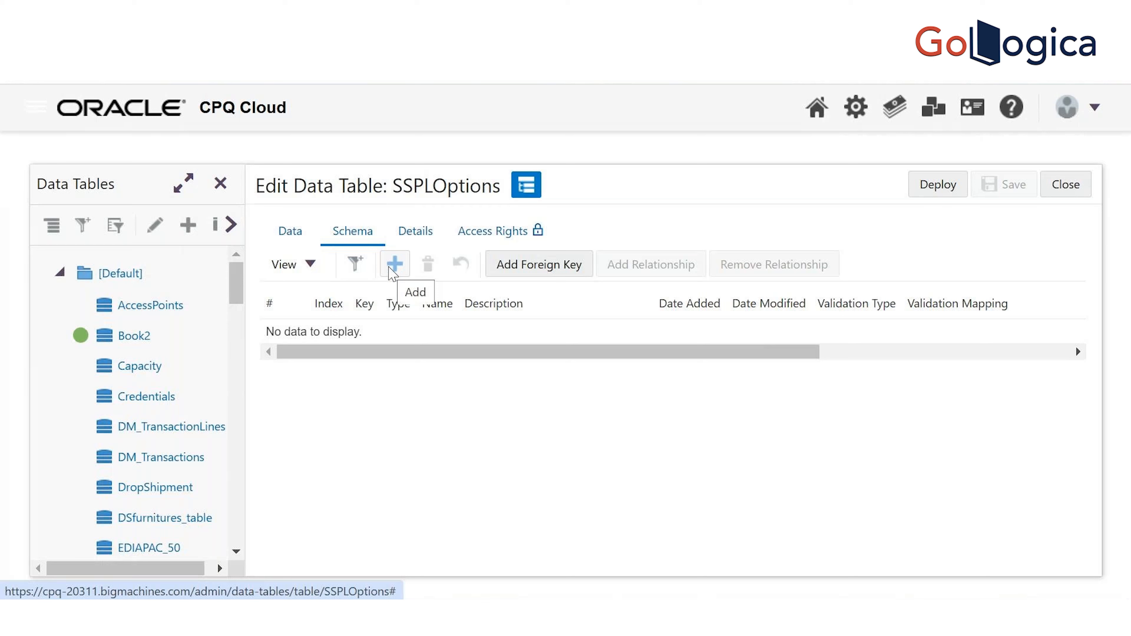
{"action": "left_click", "coordinate": [392, 268]}
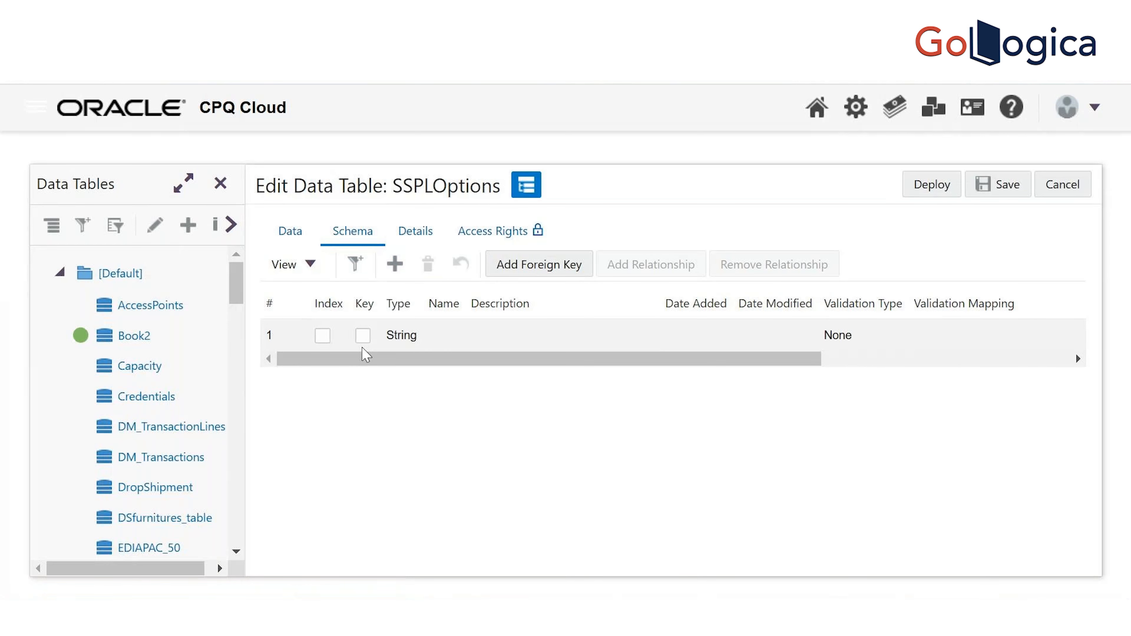
{"action": "left_click", "coordinate": [451, 339]}
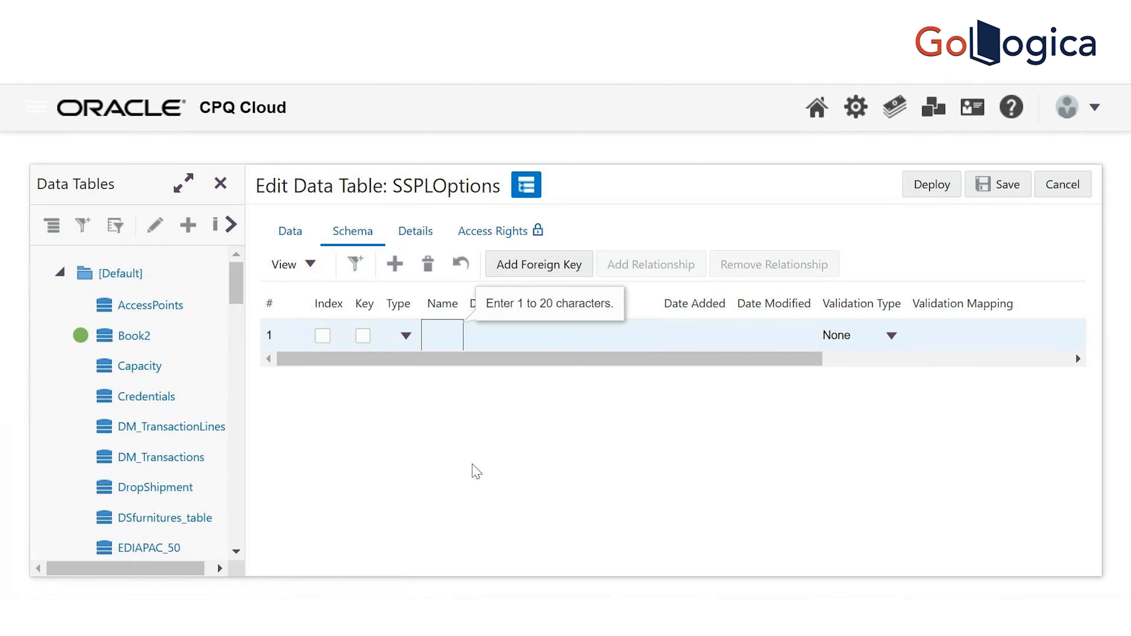
{"action": "left_click", "coordinate": [460, 512]}
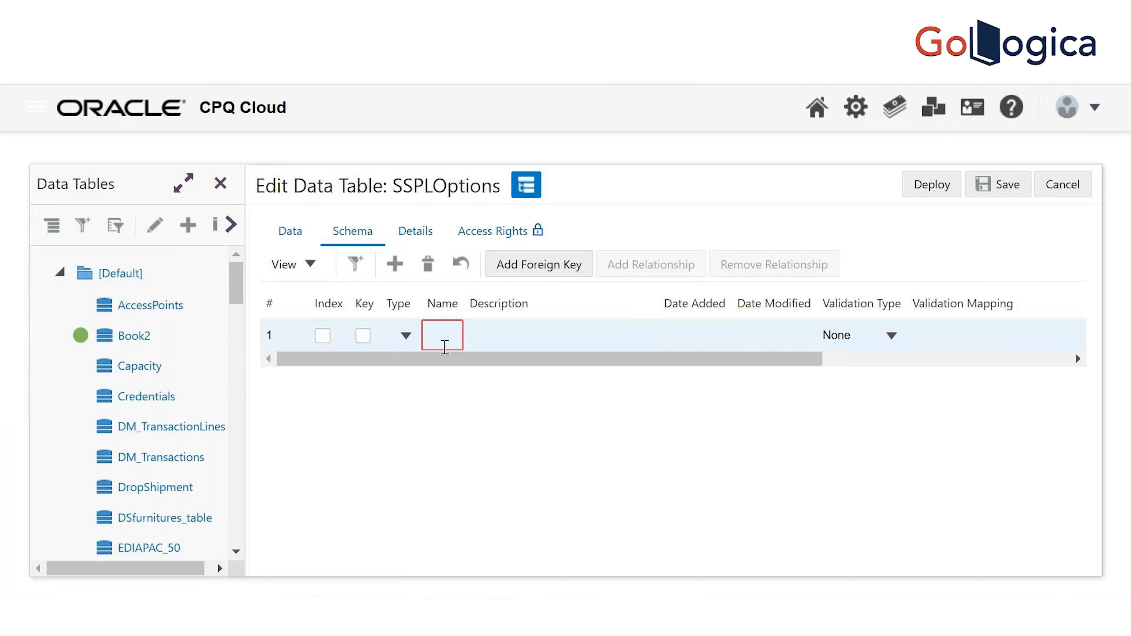
{"action": "left_click", "coordinate": [442, 335]}
{"action": "type", "text": "Options"}
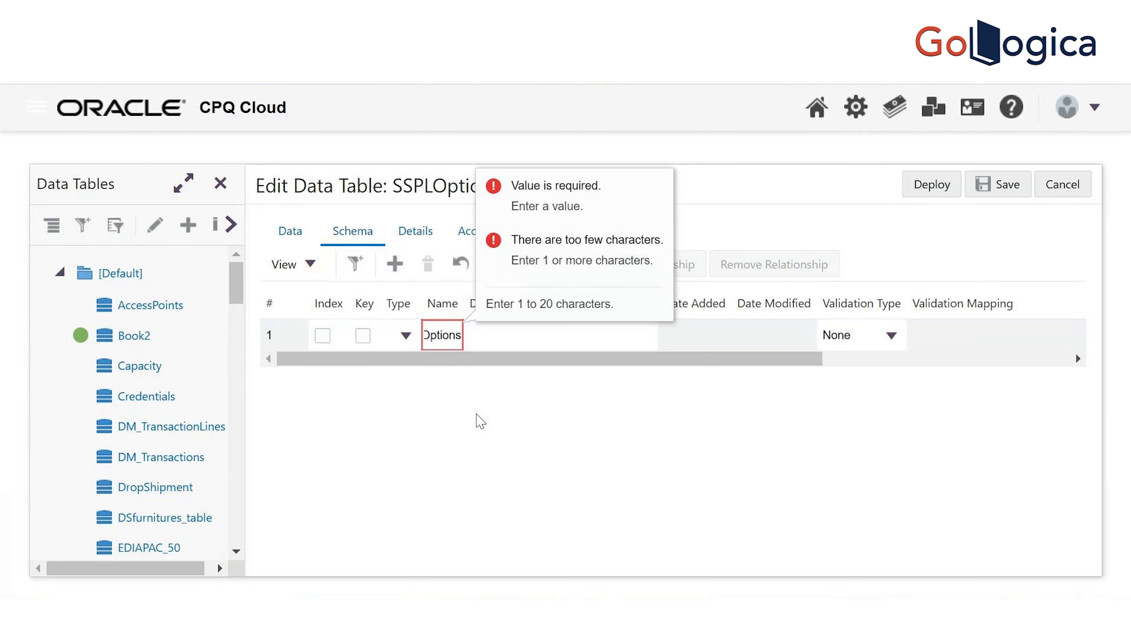
{"action": "key", "text": "Tab"}
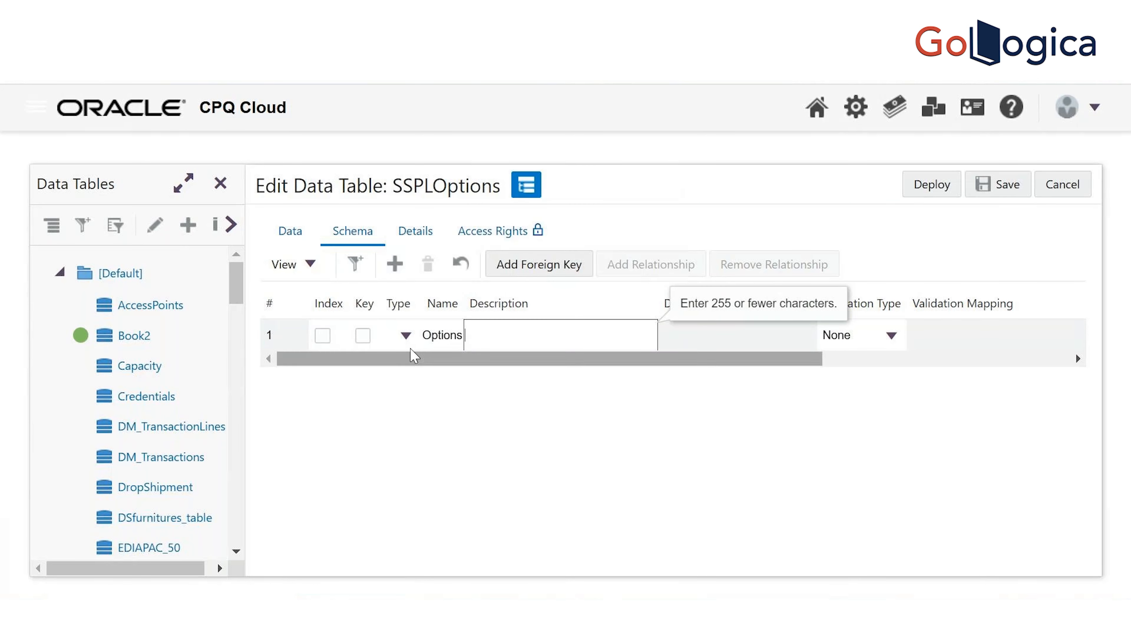
Set the Options column's type to String and save the schema
{"action": "left_click", "coordinate": [406, 338]}
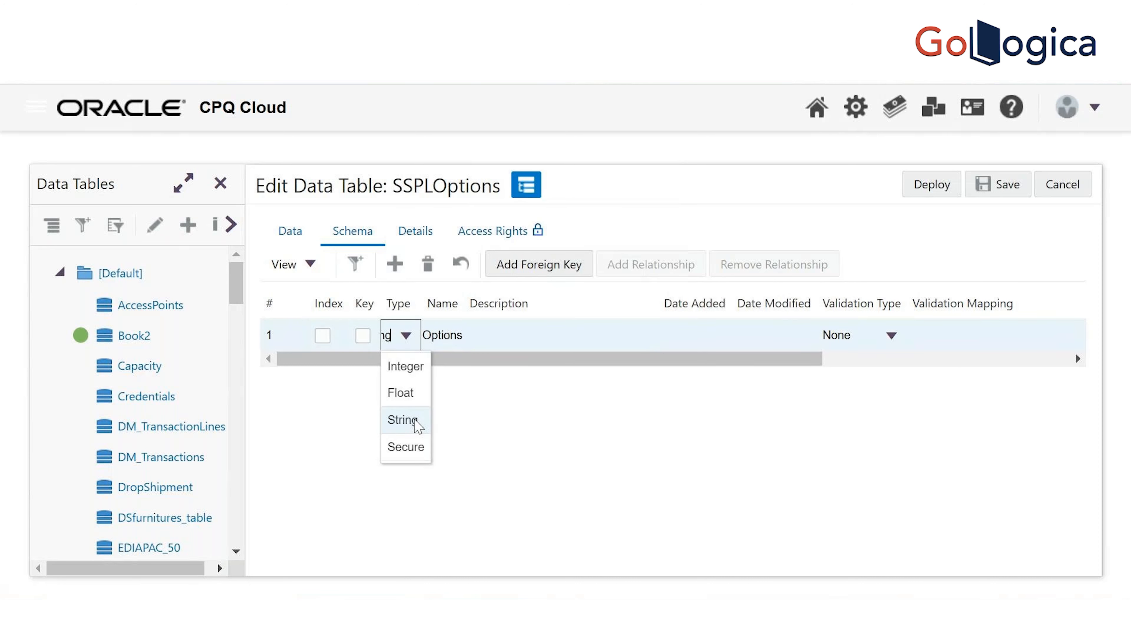
{"action": "left_click", "coordinate": [418, 426]}
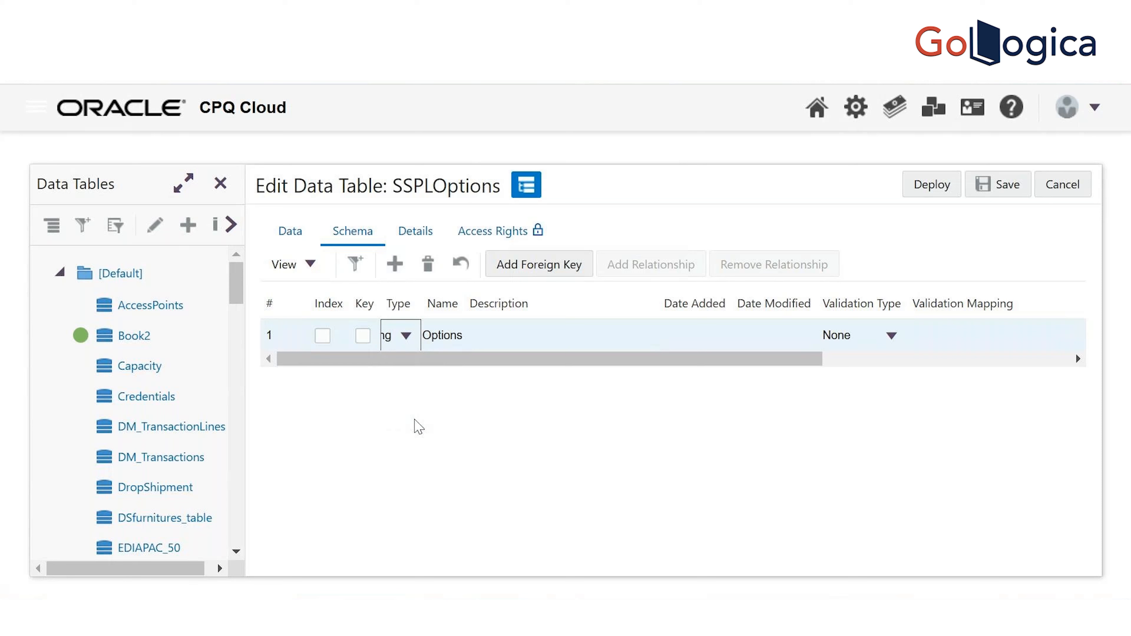
{"action": "key", "text": "Tab"}
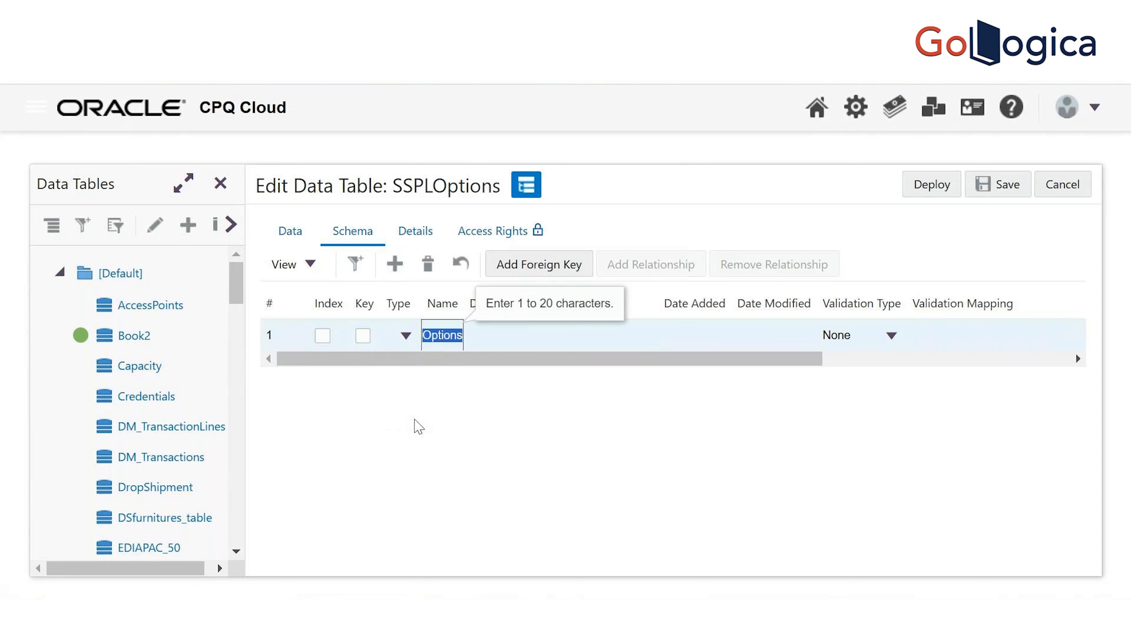
{"action": "left_click", "coordinate": [406, 336]}
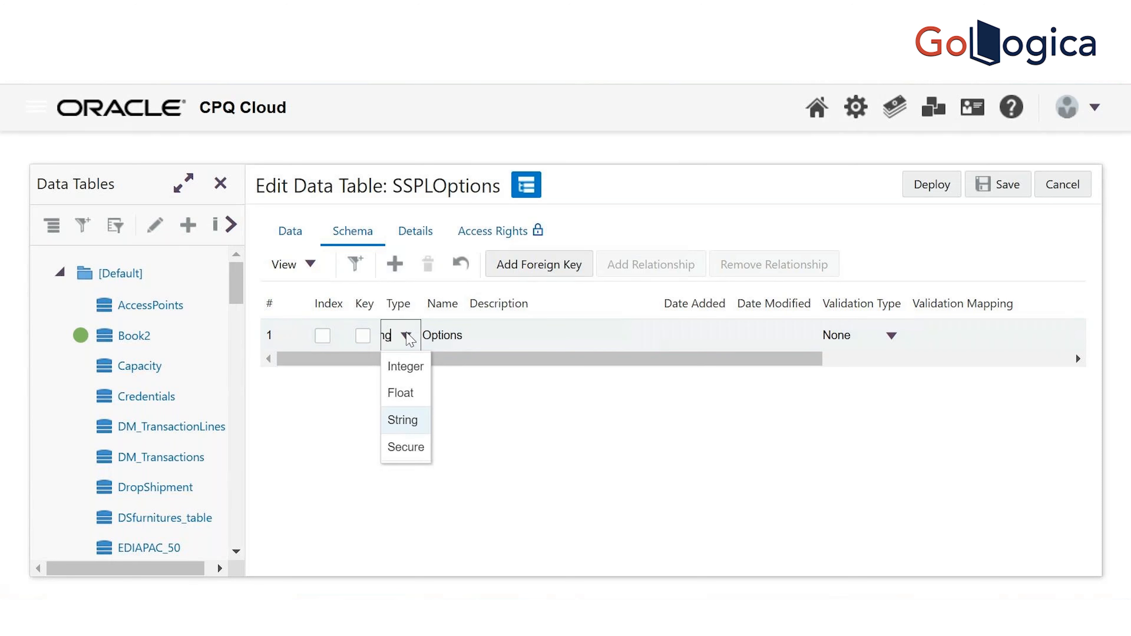
{"action": "left_click", "coordinate": [413, 427]}
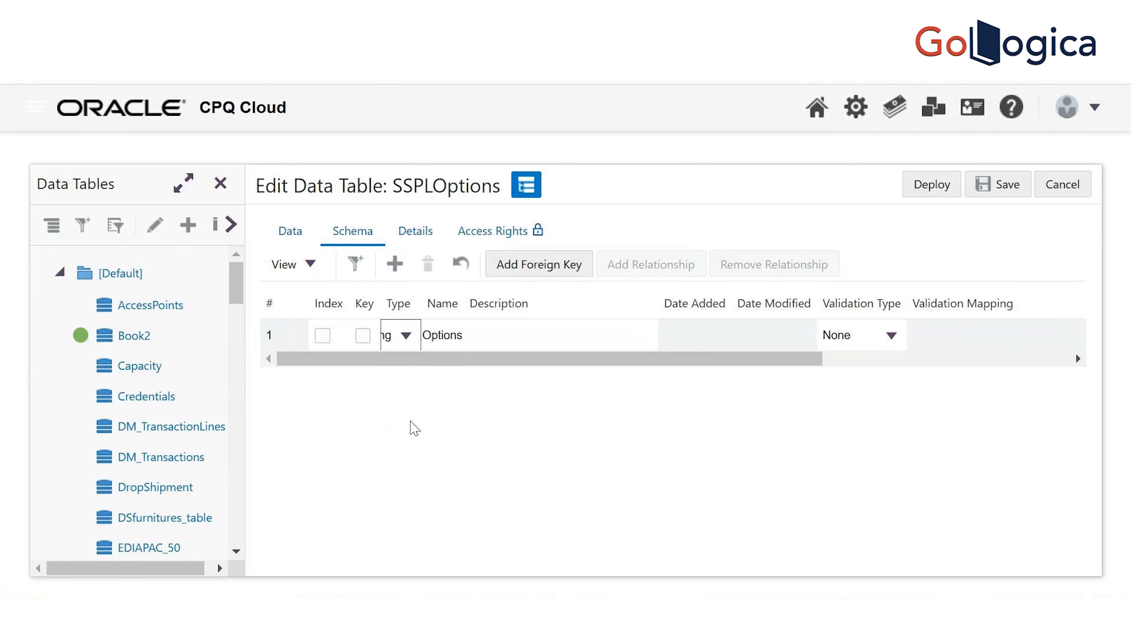
{"action": "key", "text": "Tab"}
{"action": "key", "text": "Tab"}
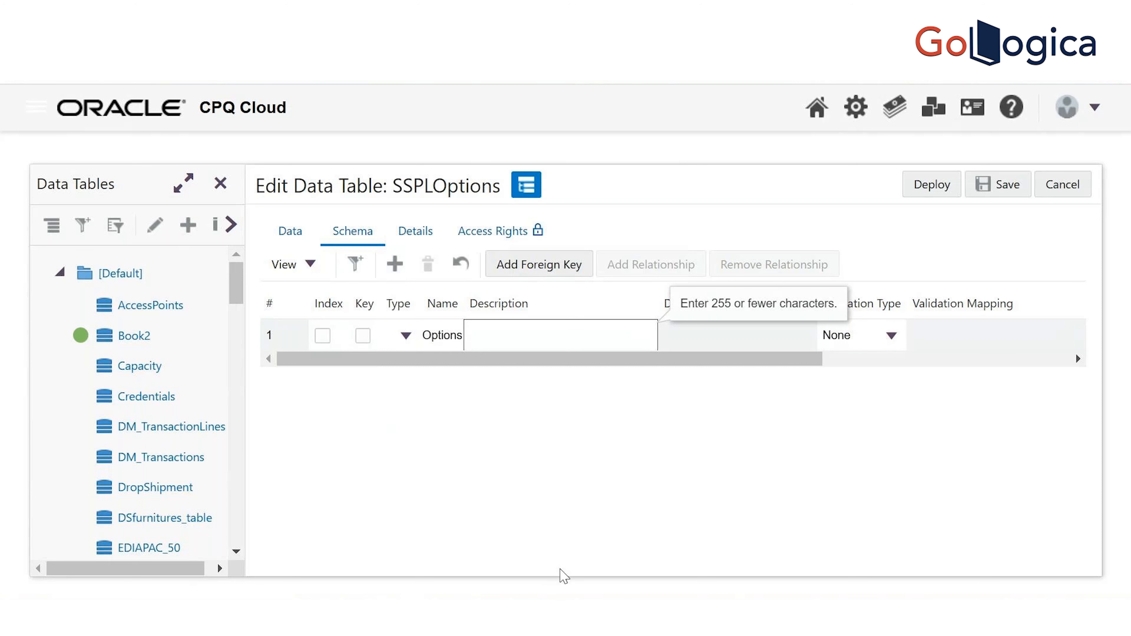
{"action": "left_click", "coordinate": [998, 183]}
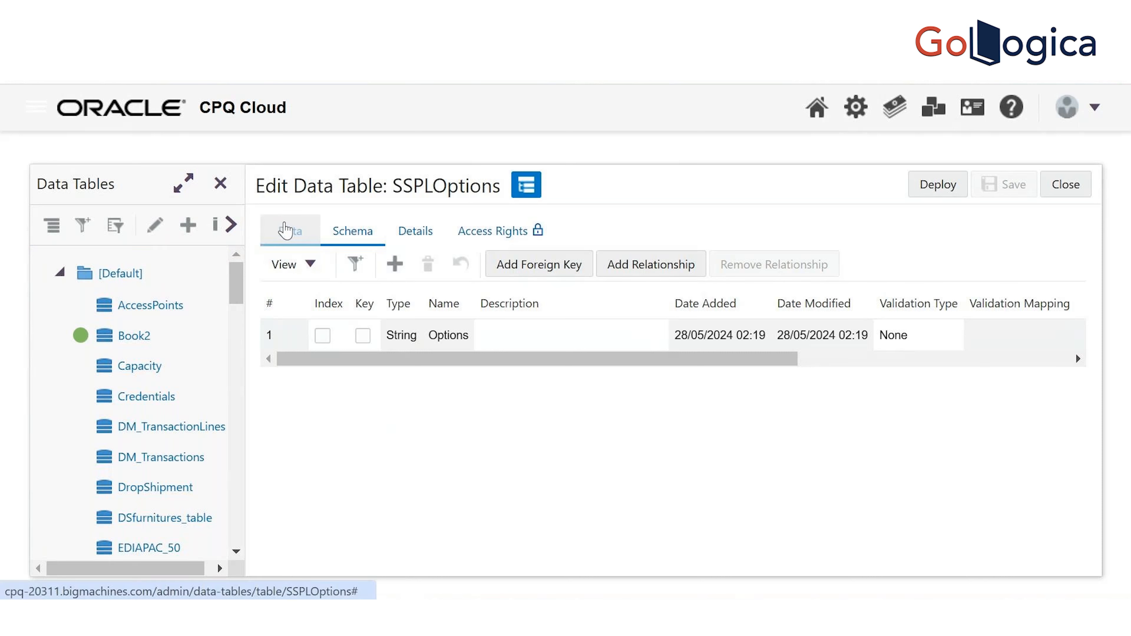
On the data rows, add a first row with Options value Test and save it
{"action": "left_click", "coordinate": [285, 231]}
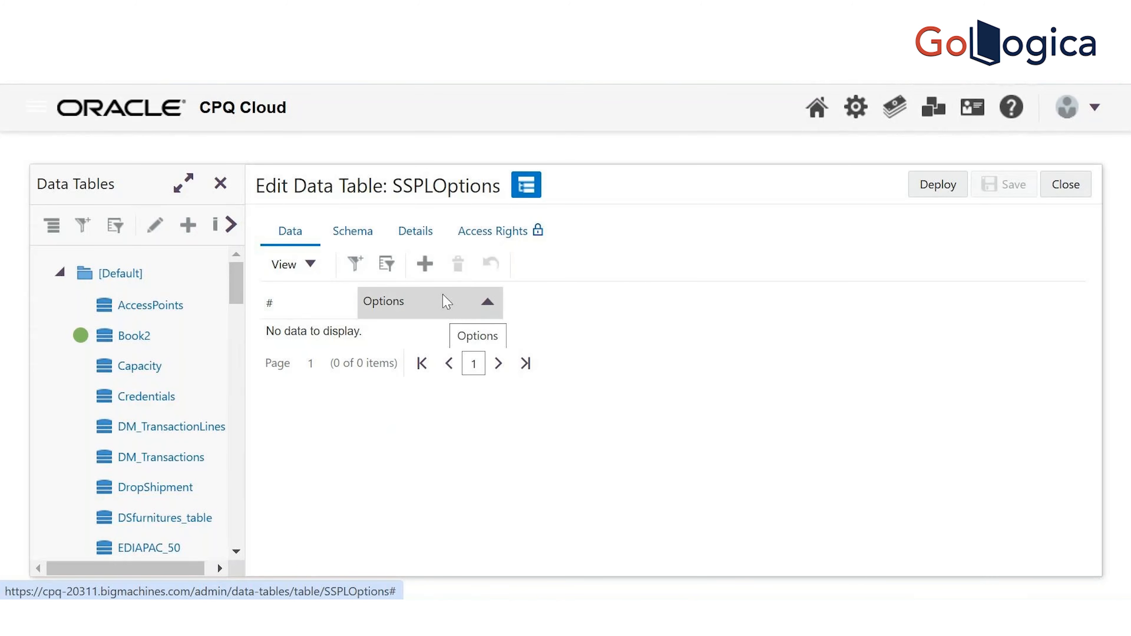
{"action": "left_click", "coordinate": [436, 265]}
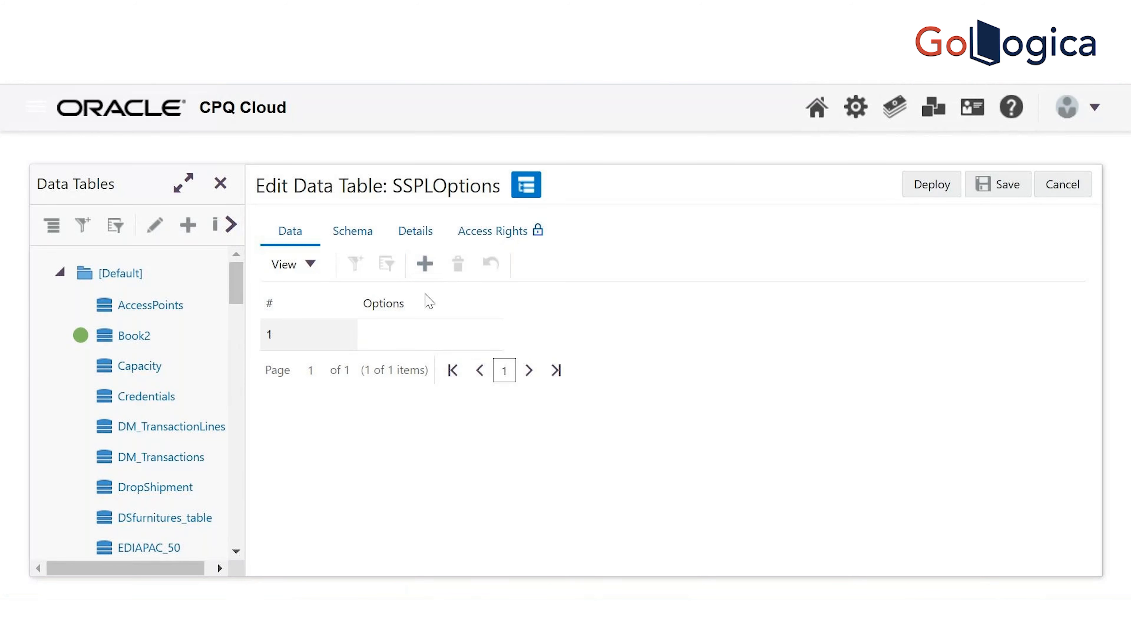
{"action": "left_click", "coordinate": [413, 346]}
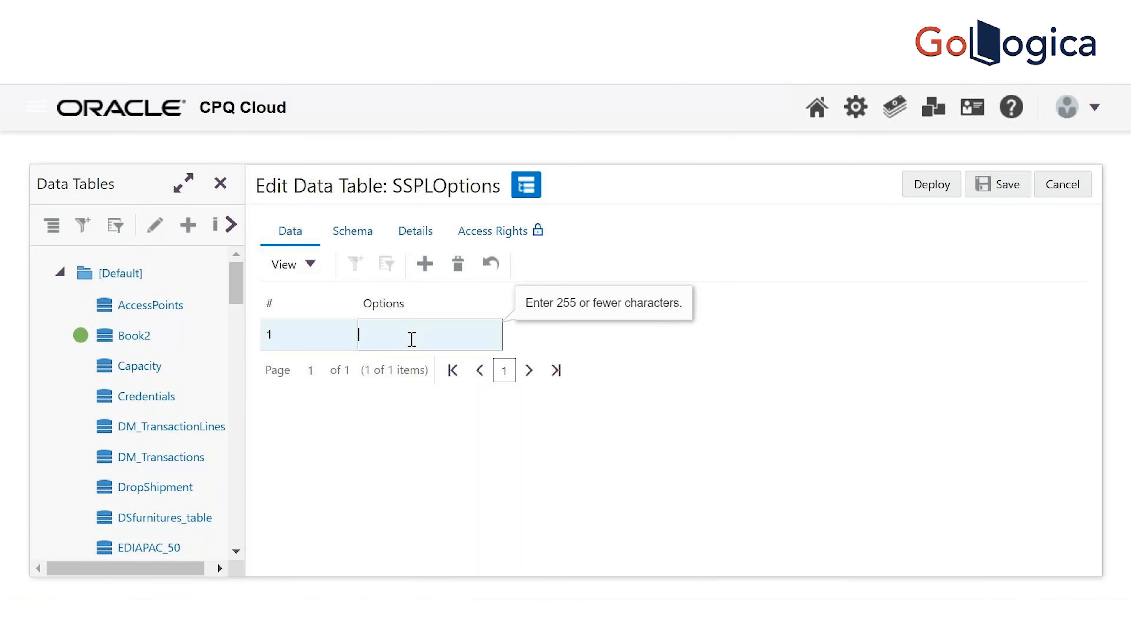
{"action": "type", "text": "Test"}
{"action": "left_click", "coordinate": [998, 186]}
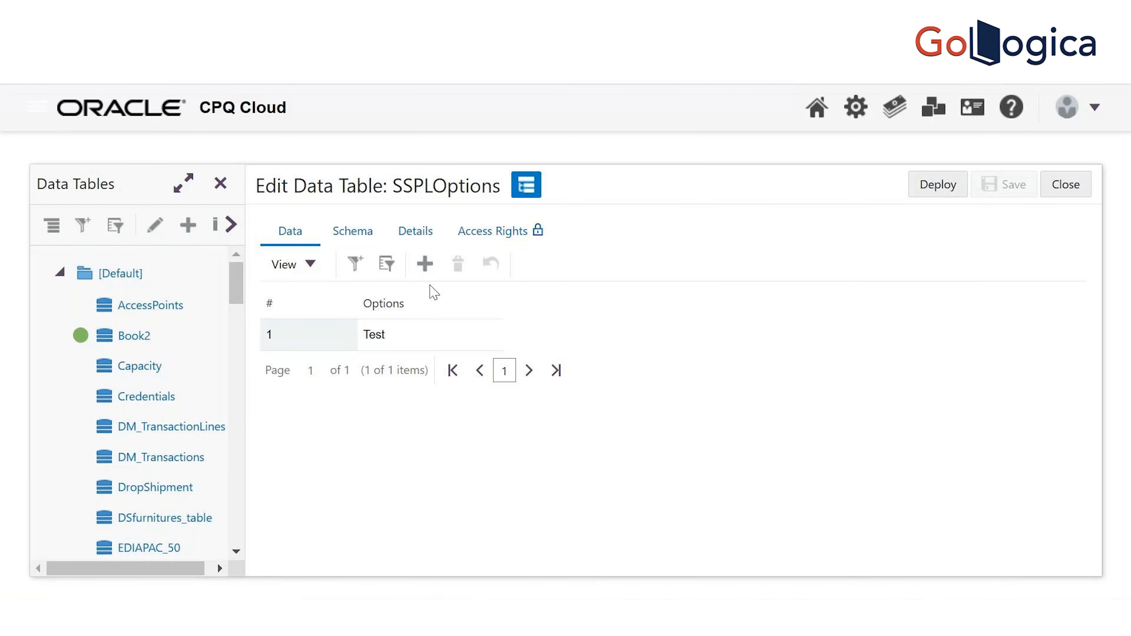
Add a second row with Options value Test2
{"action": "left_click", "coordinate": [426, 265]}
{"action": "left_click", "coordinate": [415, 357]}
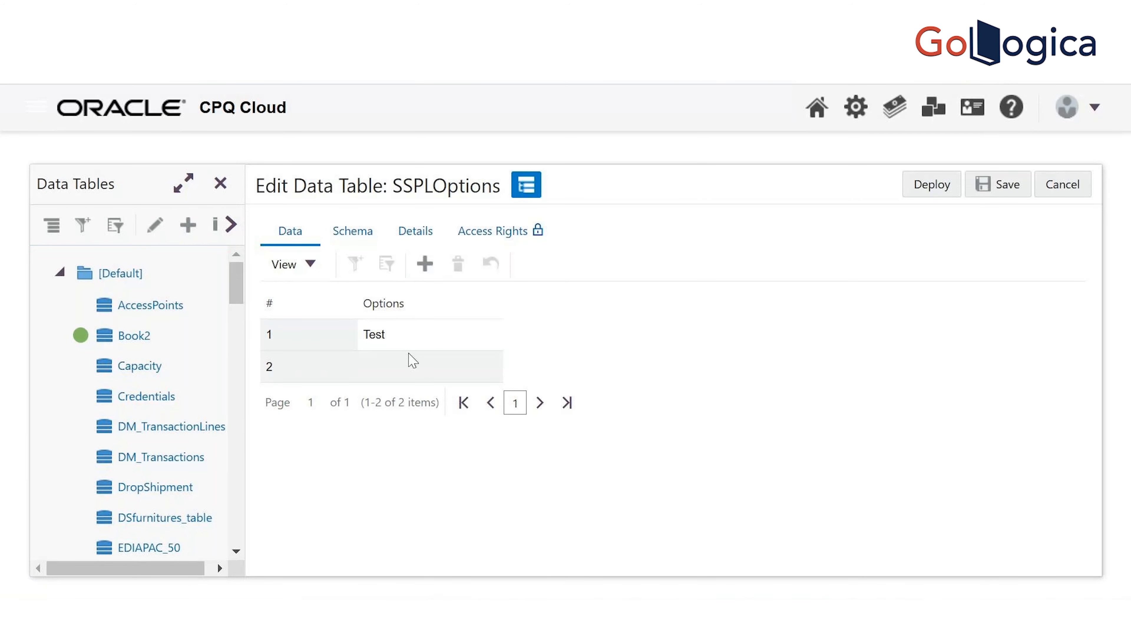
{"action": "type", "text": "TEst"}
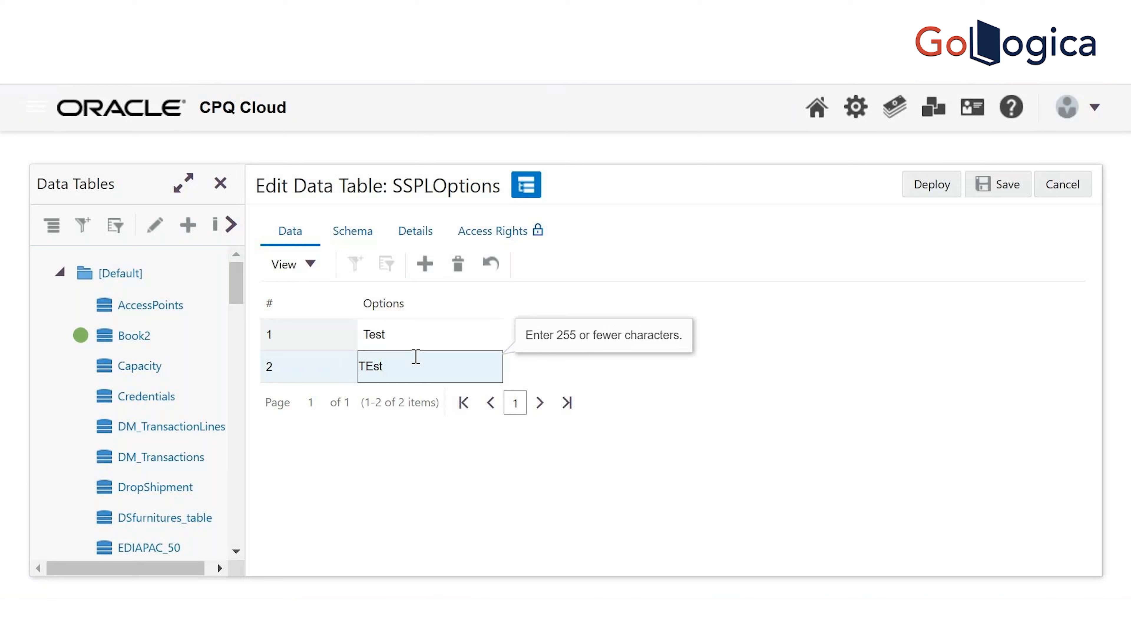
{"action": "key", "text": "BackSpace"}
{"action": "key", "text": "BackSpace"}
{"action": "key", "text": "BackSpace"}
{"action": "type", "text": "est2"}
{"action": "key", "text": "Return"}
{"action": "key", "text": "Tab"}
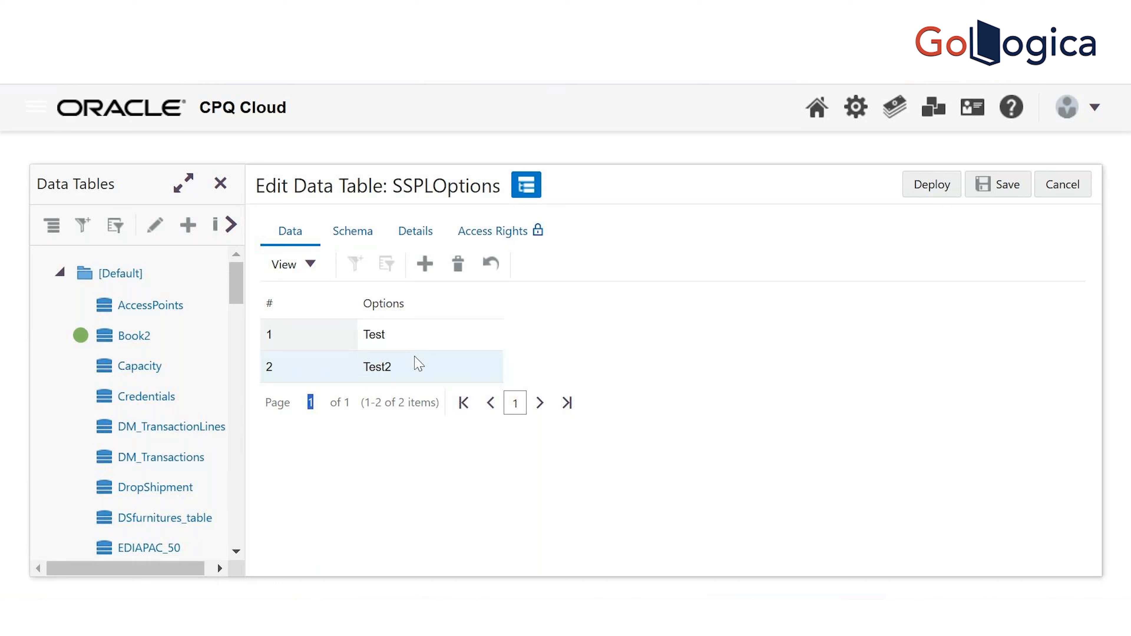
Add a third row Test3, change row 1 to Test1, and save the table
{"action": "left_click", "coordinate": [425, 264]}
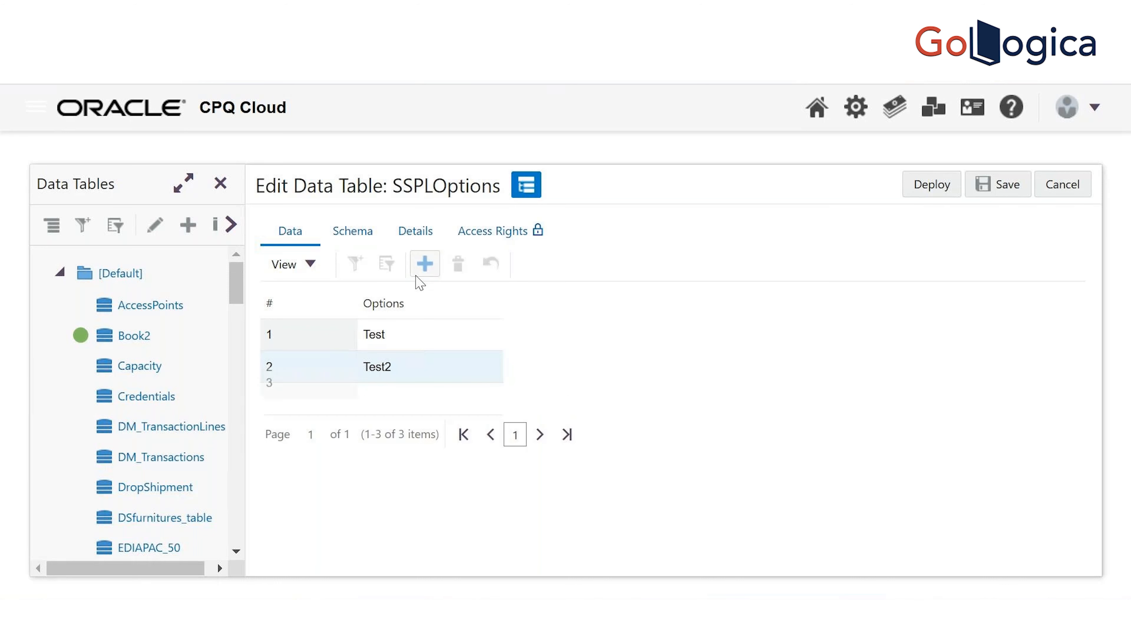
{"action": "left_click", "coordinate": [405, 398]}
{"action": "type", "text": "Test3"}
{"action": "left_click", "coordinate": [400, 335]}
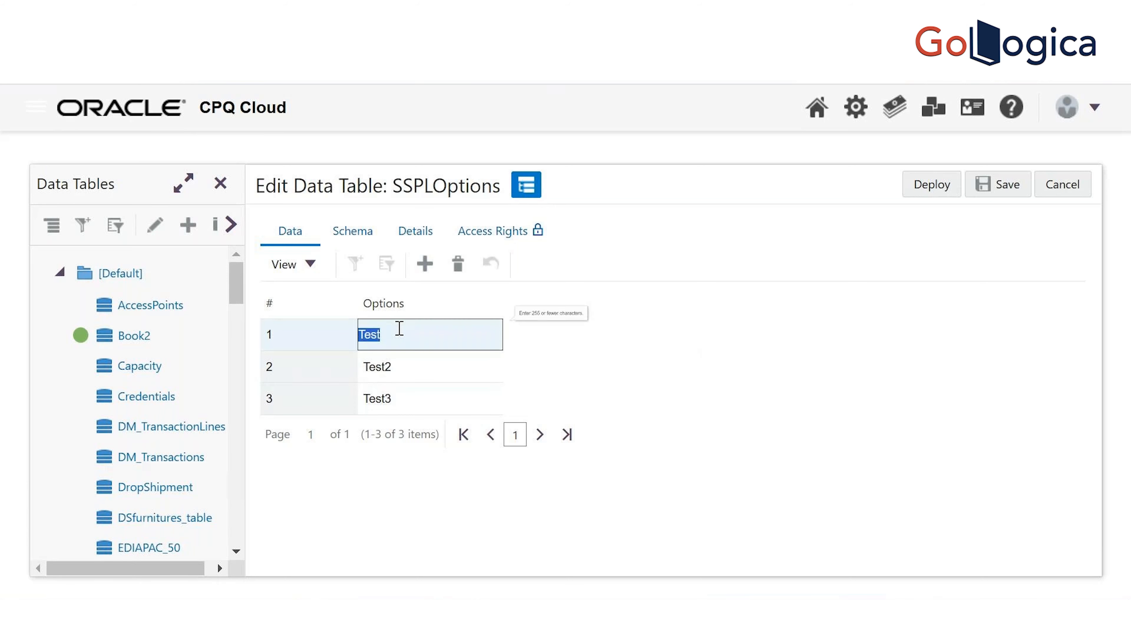
{"action": "left_click", "coordinate": [401, 335]}
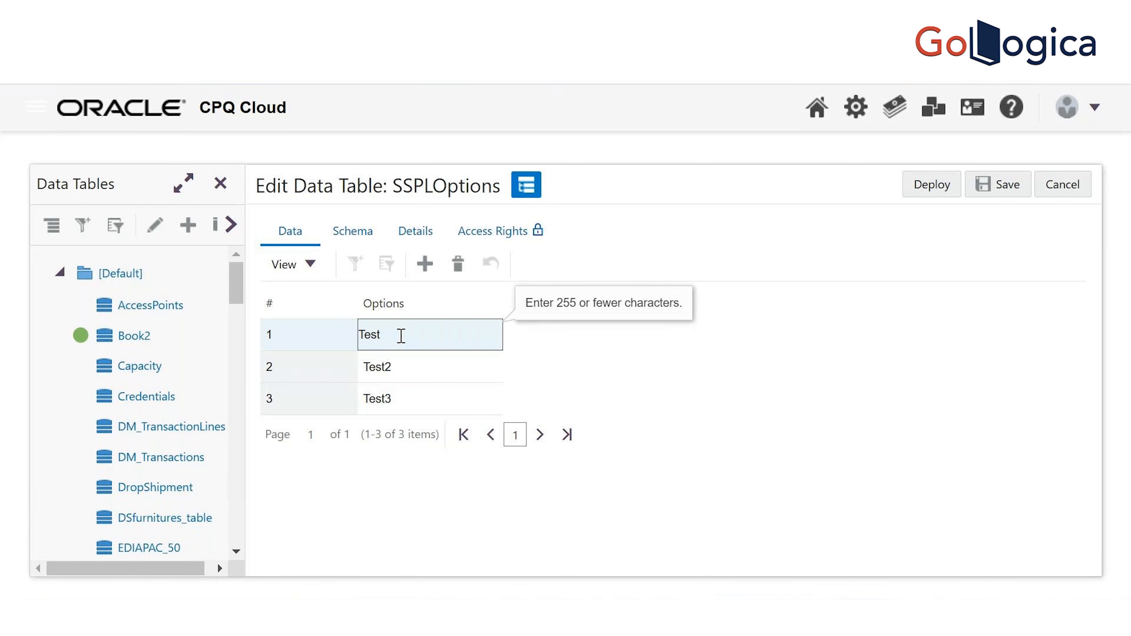
{"action": "left_click", "coordinate": [998, 184]}
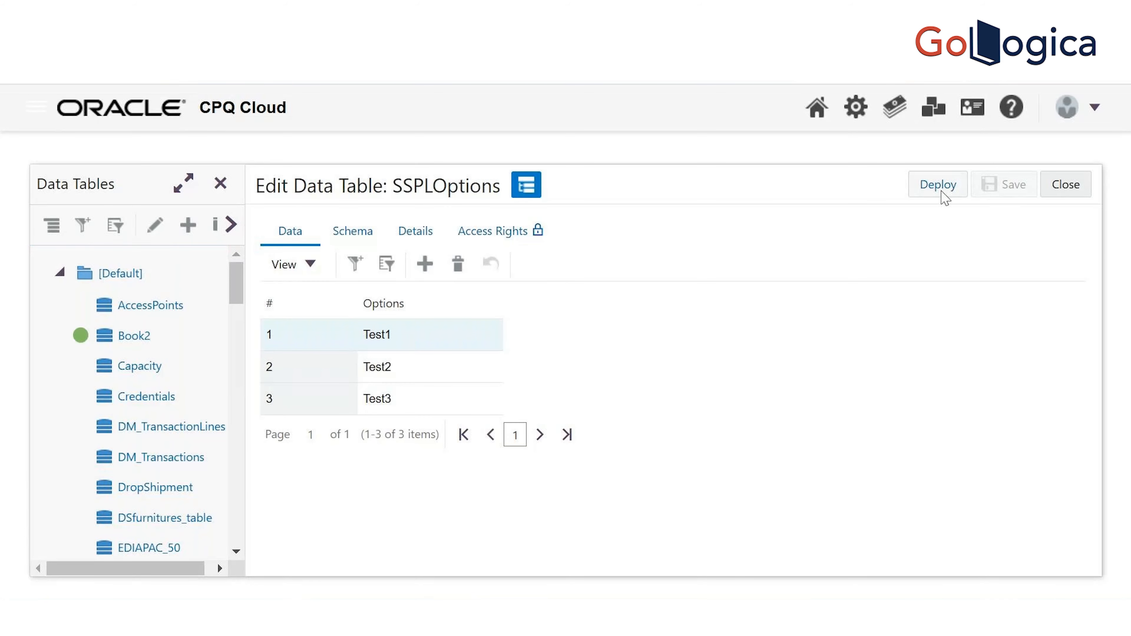
Deploy the SSPLOptions data table and confirm the deployment
{"action": "left_click", "coordinate": [940, 186]}
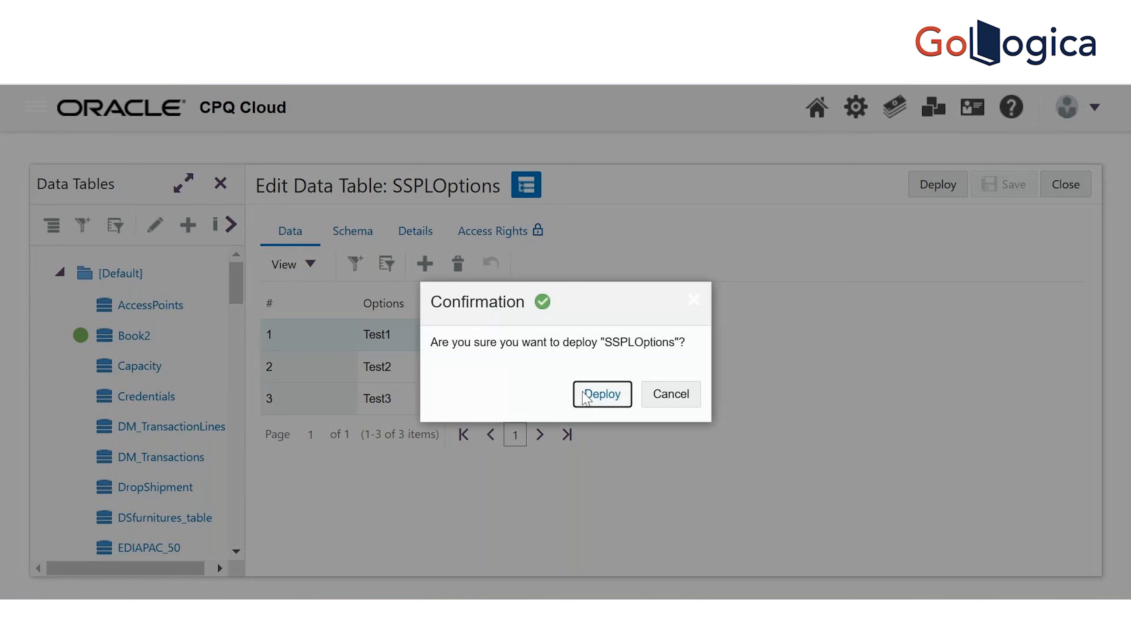
{"action": "left_click", "coordinate": [597, 398]}
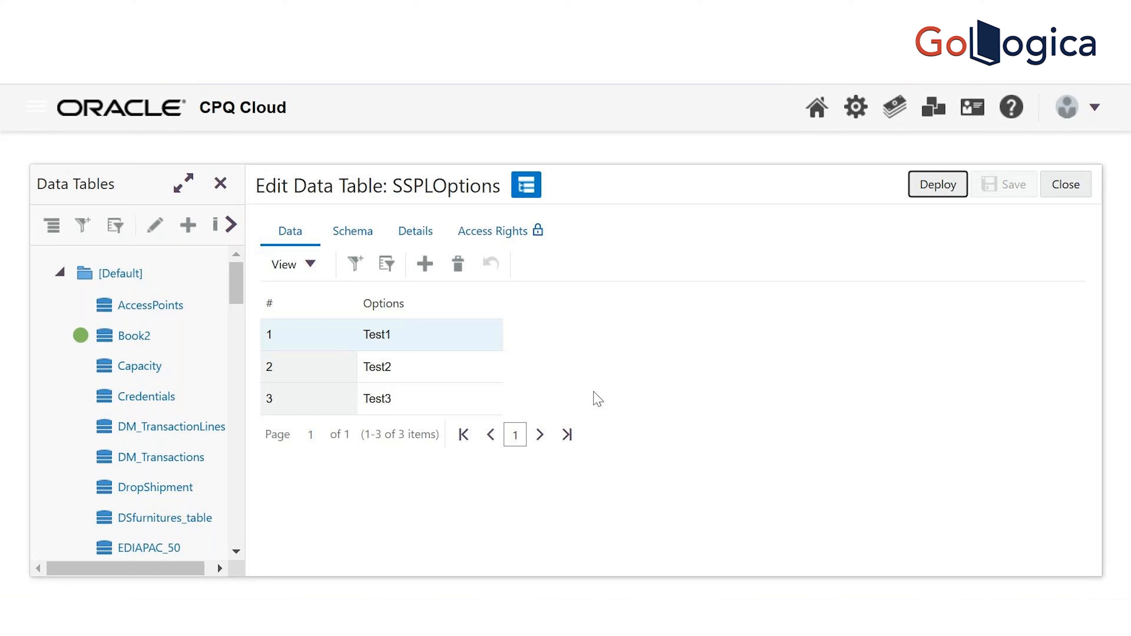
Close the SSPLOptions editor and open the Living model's attributes list
{"action": "left_click", "coordinate": [1069, 186]}
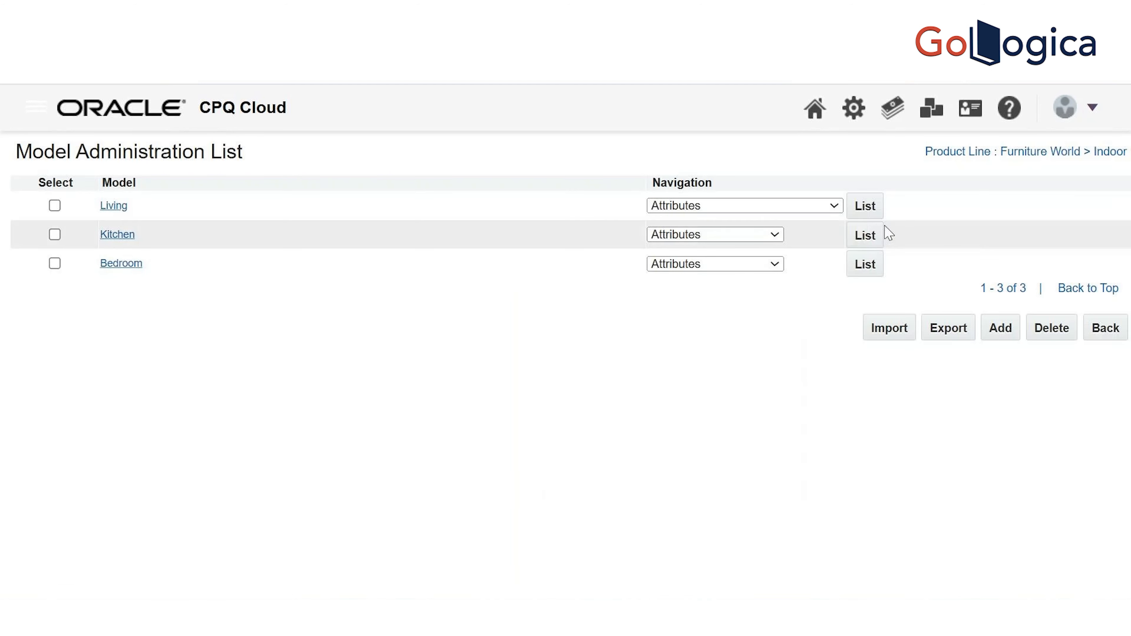
{"action": "left_click", "coordinate": [869, 213]}
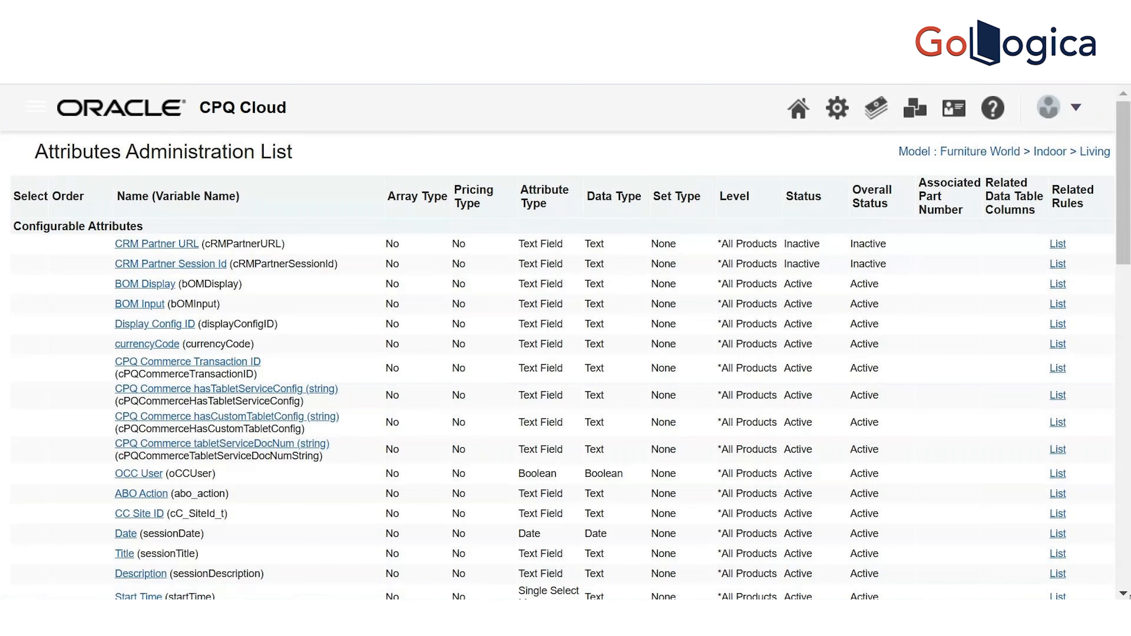
Open SingleSelectPickList_attr and scroll to its Single Select Pick List settings
{"action": "left_click", "coordinate": [1126, 594]}
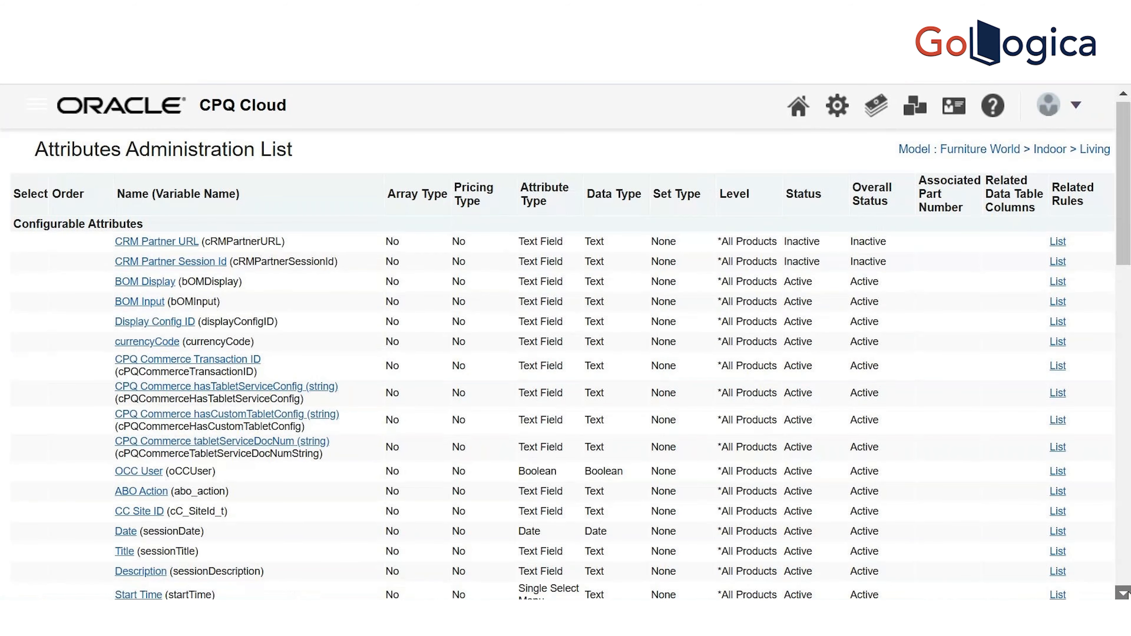
{"action": "scroll", "coordinate": [540, 225], "scroll_direction": "down", "scroll_amount": 1}
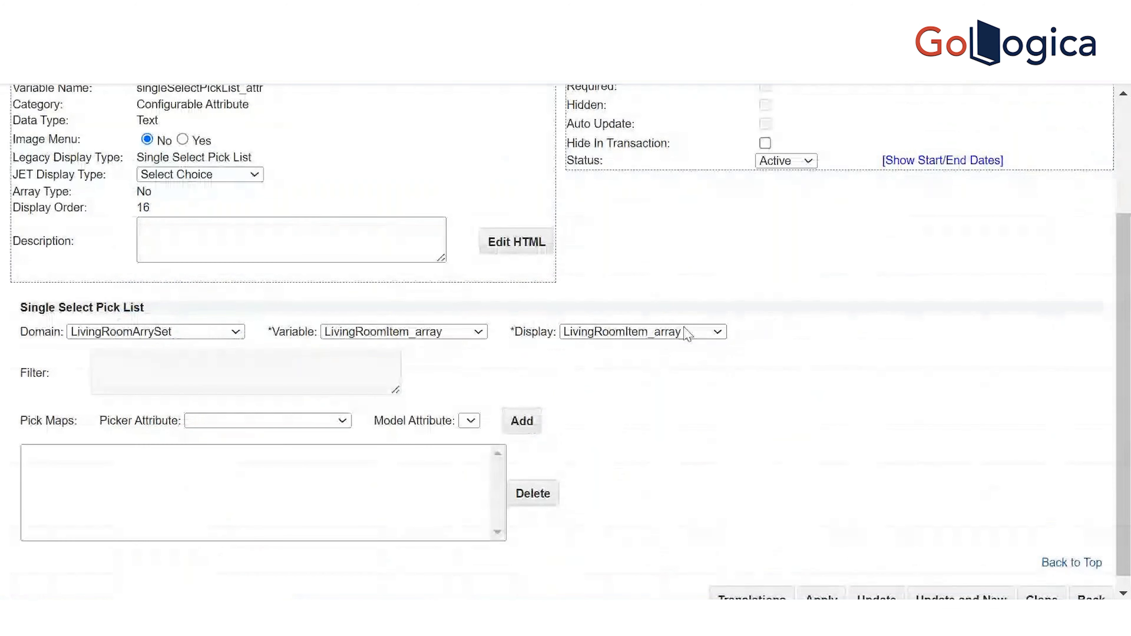
{"action": "left_click_drag", "start_coordinate": [1126, 426], "coordinate": [1126, 294]}
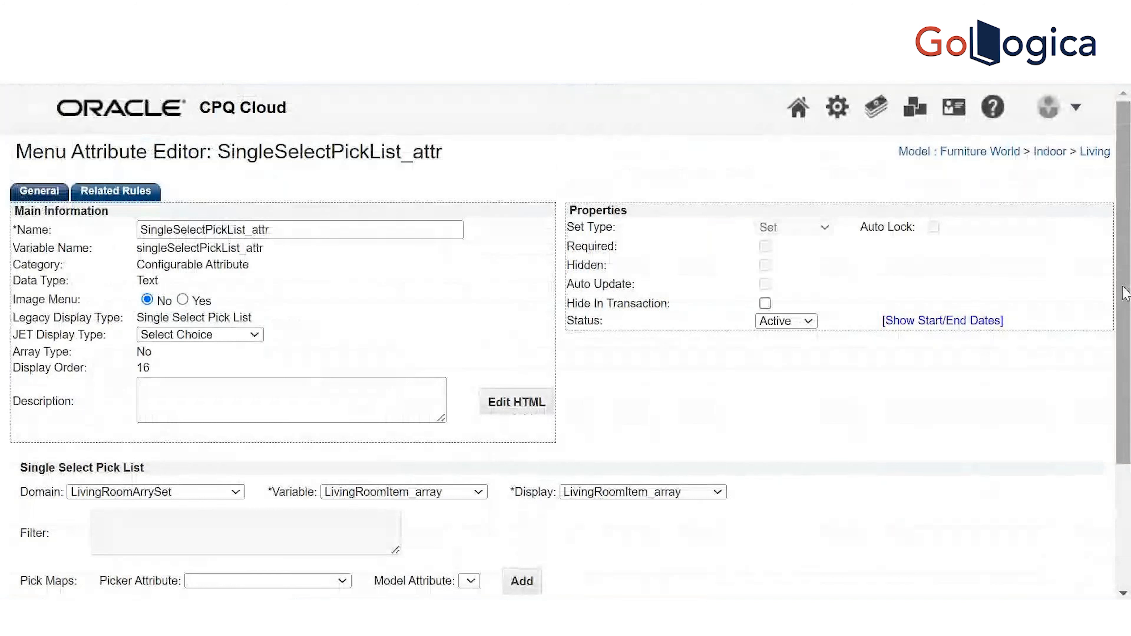
{"action": "left_click_drag", "start_coordinate": [1126, 294], "coordinate": [1117, 386]}
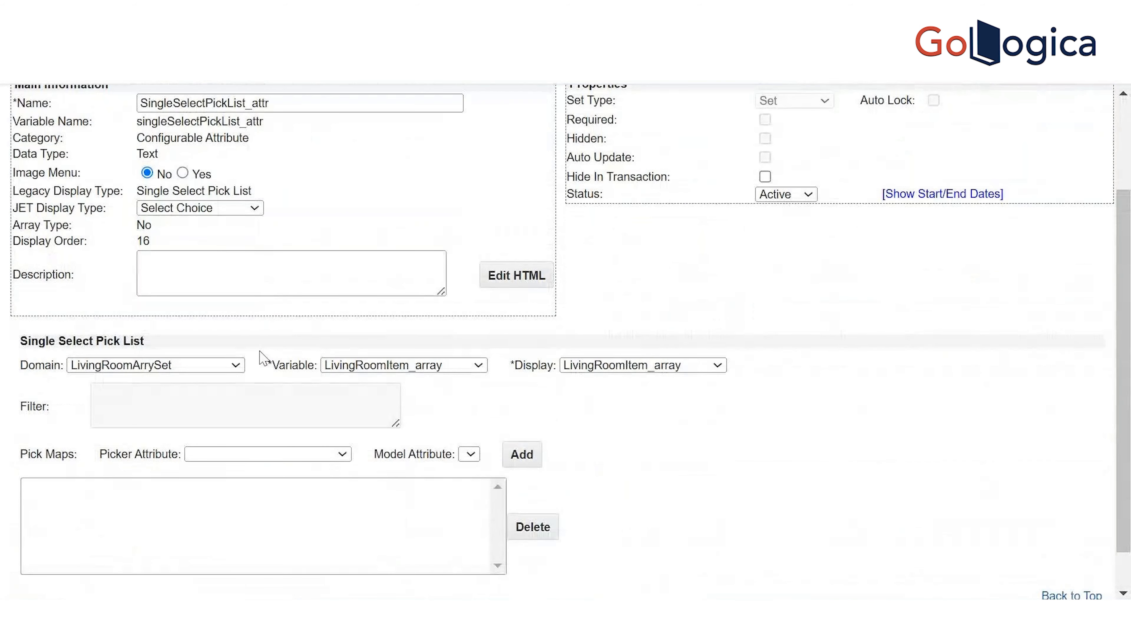
Browse the Domain table list with the keyboard and select surcharges as the pick list domain
{"action": "left_click", "coordinate": [229, 368]}
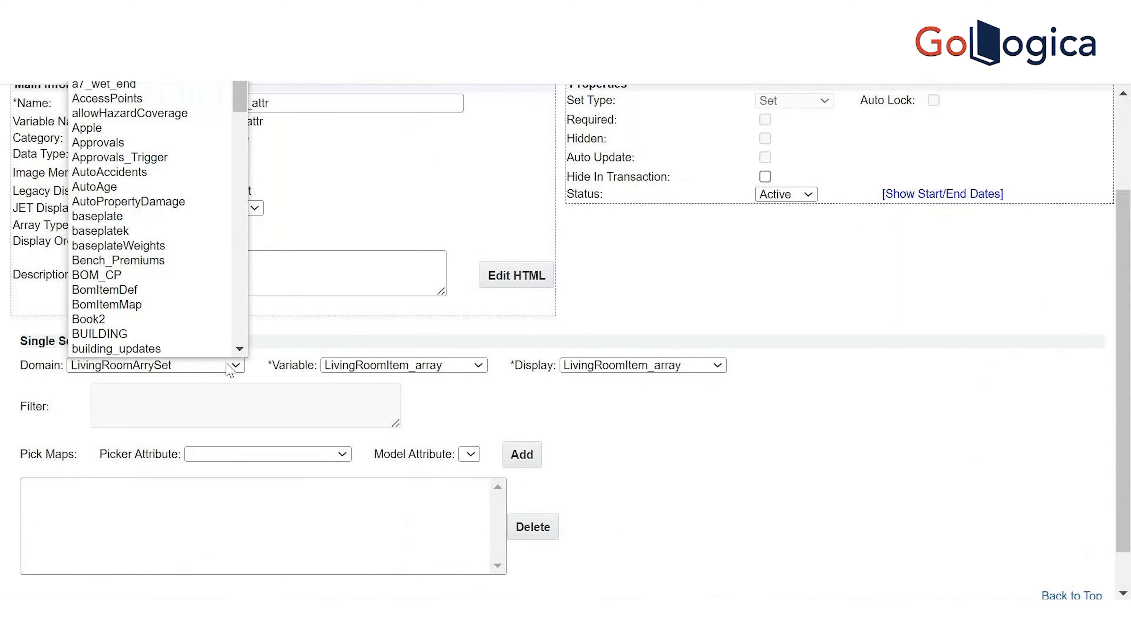
{"action": "key", "text": "d"}
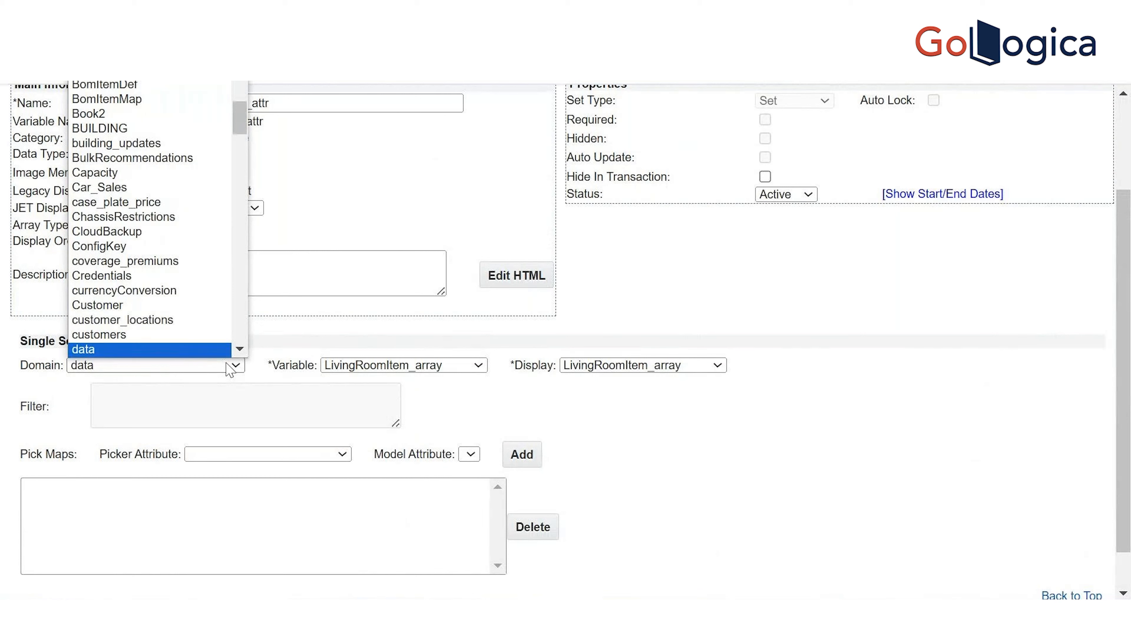
{"action": "key", "text": "Down"}
{"action": "key", "text": "Down"}
{"action": "key", "text": "Down"}
{"action": "key", "text": "Down"}
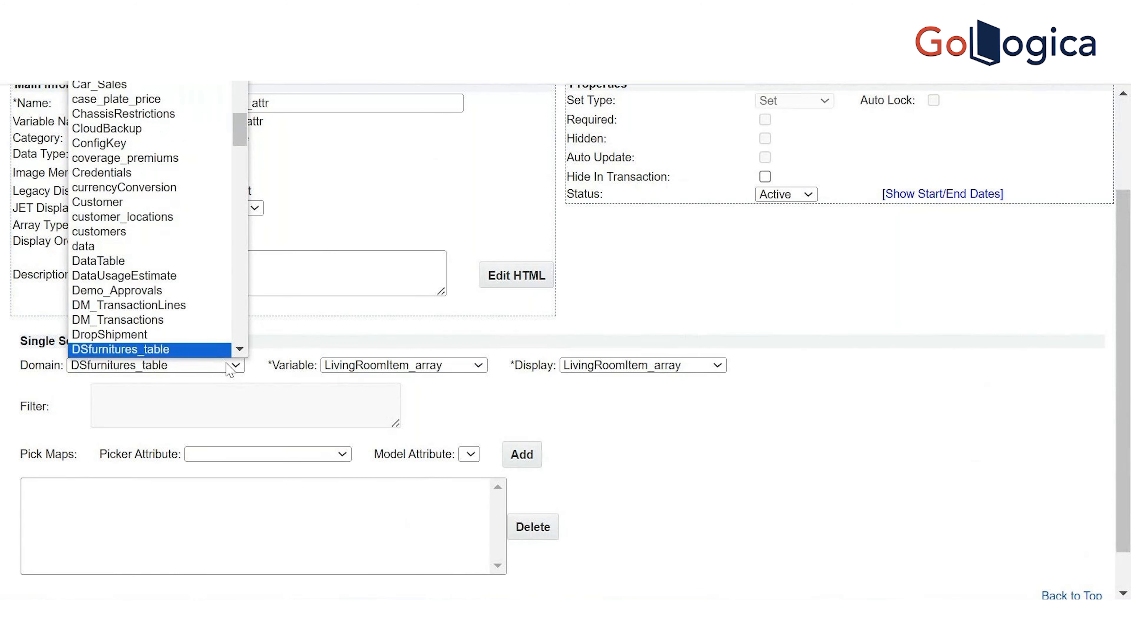
{"action": "key", "text": "s"}
{"action": "key", "text": "Down"}
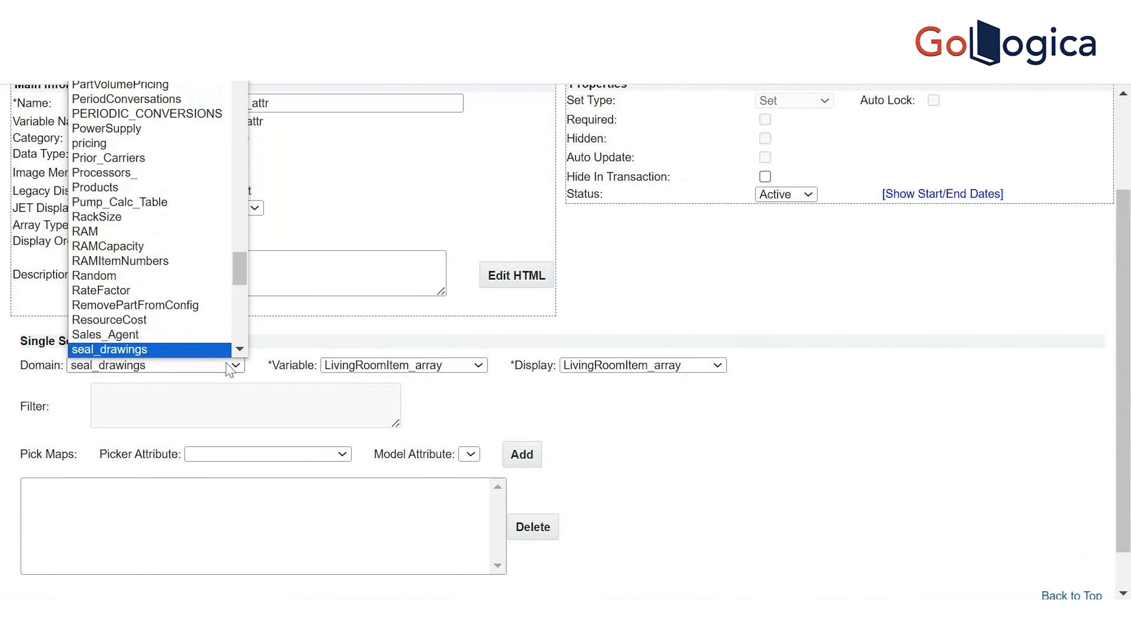
{"action": "key", "text": "Down"}
{"action": "key", "text": "Down"}
{"action": "key", "text": "Down"}
{"action": "key", "text": "Down"}
{"action": "key", "text": "Down"}
{"action": "key", "text": "Down"}
{"action": "key", "text": "Down"}
{"action": "key", "text": "Down"}
{"action": "key", "text": "Down"}
{"action": "key", "text": "Down"}
{"action": "key", "text": "Down"}
{"action": "key", "text": "Down"}
{"action": "key", "text": "Down"}
{"action": "key", "text": "Down"}
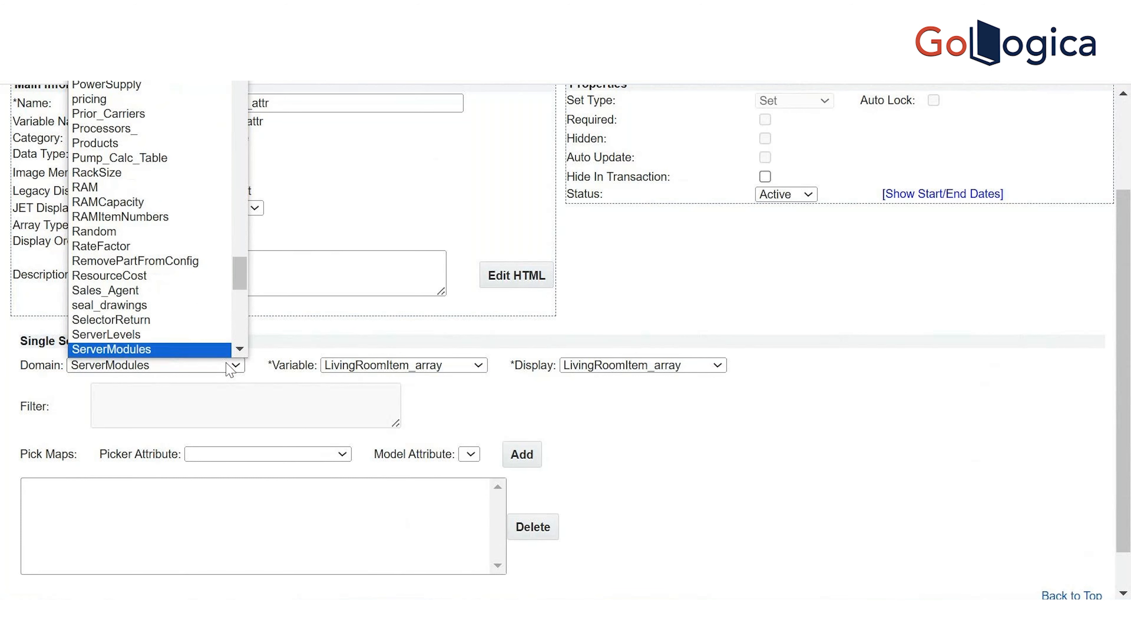
{"action": "key", "text": "Down"}
{"action": "key", "text": "Down"}
{"action": "key", "text": "Down"}
{"action": "key", "text": "Down"}
{"action": "key", "text": "Down"}
{"action": "key", "text": "Down"}
{"action": "key", "text": "Down"}
{"action": "key", "text": "Down"}
{"action": "key", "text": "Down"}
{"action": "key", "text": "Down"}
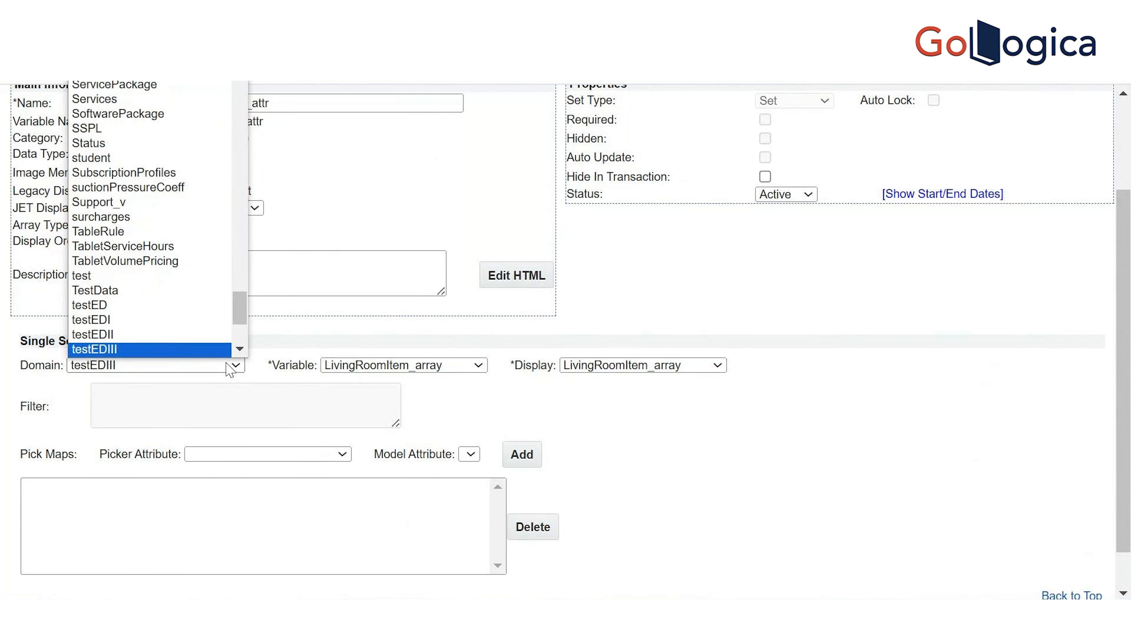
{"action": "key", "text": "Up"}
{"action": "key", "text": "Up"}
{"action": "key", "text": "Up"}
{"action": "key", "text": "Up"}
{"action": "key", "text": "Up"}
{"action": "key", "text": "Up"}
{"action": "key", "text": "Up"}
{"action": "key", "text": "Up"}
{"action": "key", "text": "Up"}
{"action": "key", "text": "Up"}
{"action": "key", "text": "Up"}
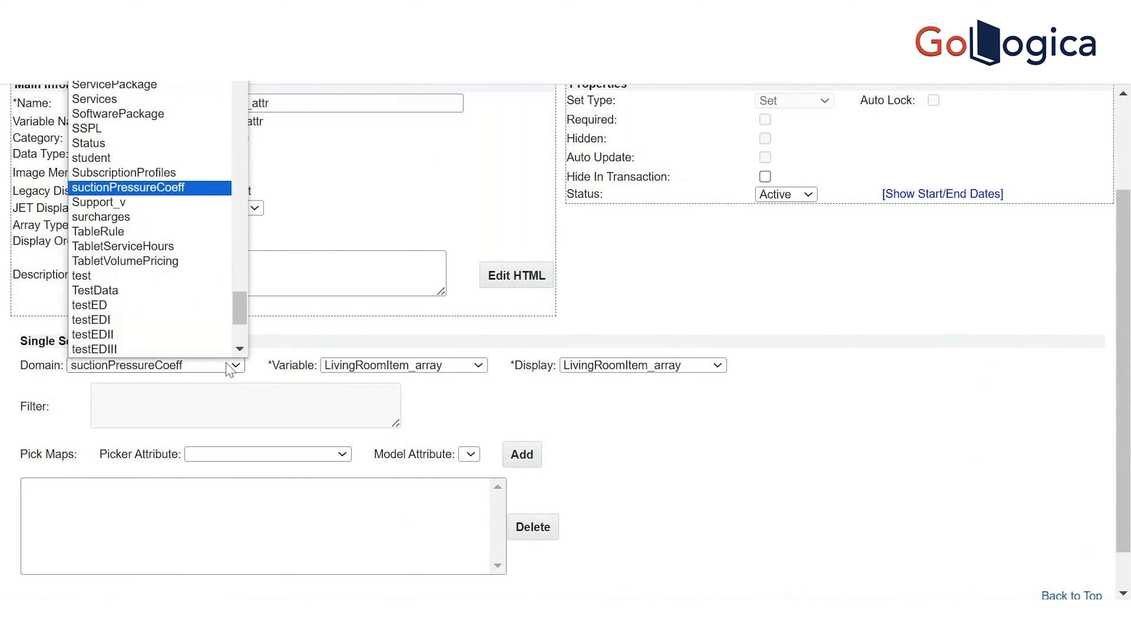
{"action": "key", "text": "Up"}
{"action": "key", "text": "Down"}
{"action": "key", "text": "Down"}
{"action": "key", "text": "Down"}
{"action": "key", "text": "Down"}
{"action": "key", "text": "Down"}
{"action": "key", "text": "Down"}
{"action": "key", "text": "Down"}
{"action": "key", "text": "Down"}
{"action": "key", "text": "Down"}
{"action": "key", "text": "Down"}
{"action": "key", "text": "Down"}
{"action": "key", "text": "Down"}
{"action": "key", "text": "Down"}
{"action": "key", "text": "Down"}
{"action": "key", "text": "Down"}
{"action": "key", "text": "Down"}
{"action": "key", "text": "Down"}
{"action": "key", "text": "Down"}
{"action": "key", "text": "Down"}
{"action": "key", "text": "Down"}
{"action": "key", "text": "Down"}
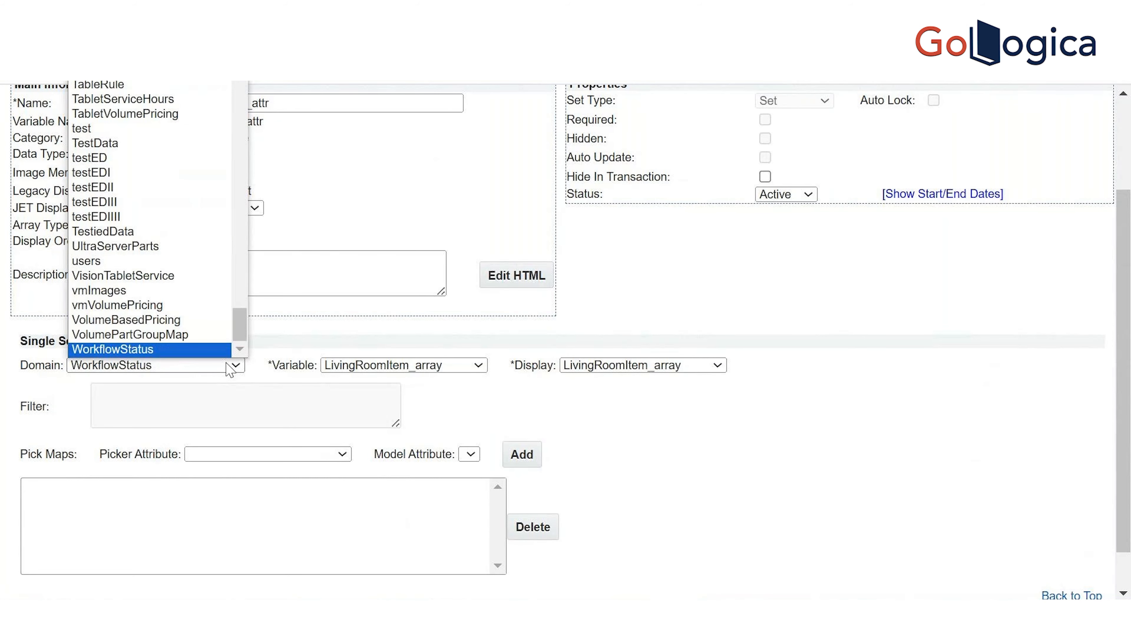
{"action": "key", "text": "Up"}
{"action": "key", "text": "Up"}
{"action": "key", "text": "Up"}
{"action": "key", "text": "Up"}
{"action": "key", "text": "Up"}
{"action": "key", "text": "Up"}
{"action": "key", "text": "Up"}
{"action": "key", "text": "Up"}
{"action": "key", "text": "Up"}
{"action": "key", "text": "Up"}
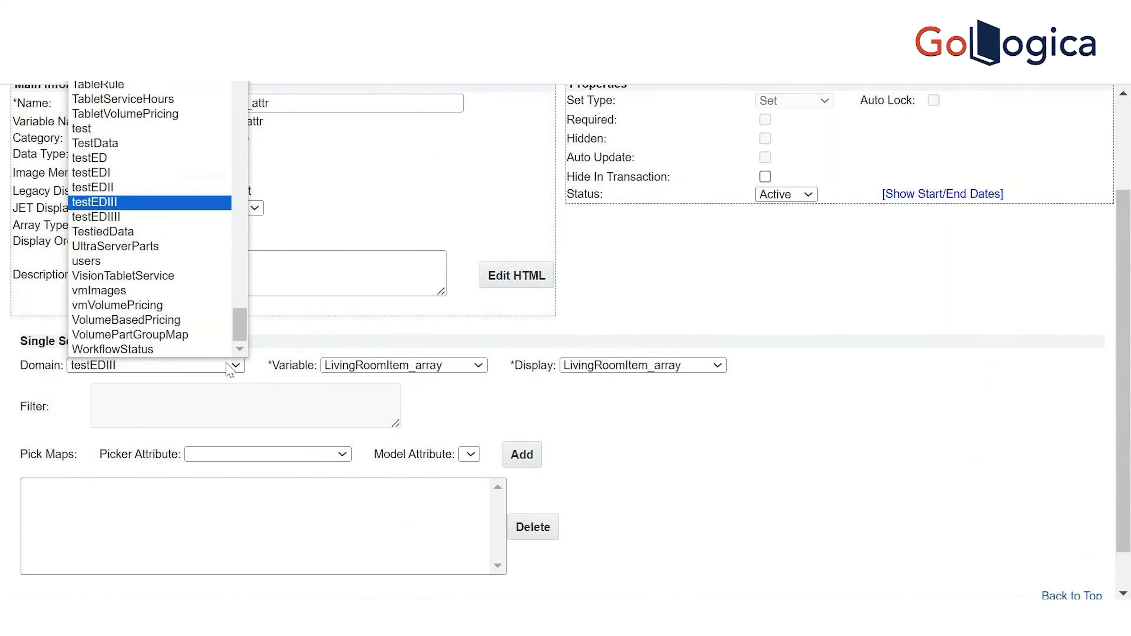
{"action": "key", "text": "Up"}
{"action": "key", "text": "Up"}
{"action": "key", "text": "Up"}
{"action": "key", "text": "Up"}
{"action": "key", "text": "Up"}
{"action": "key", "text": "Up"}
{"action": "key", "text": "Up"}
{"action": "key", "text": "Up"}
{"action": "key", "text": "Up"}
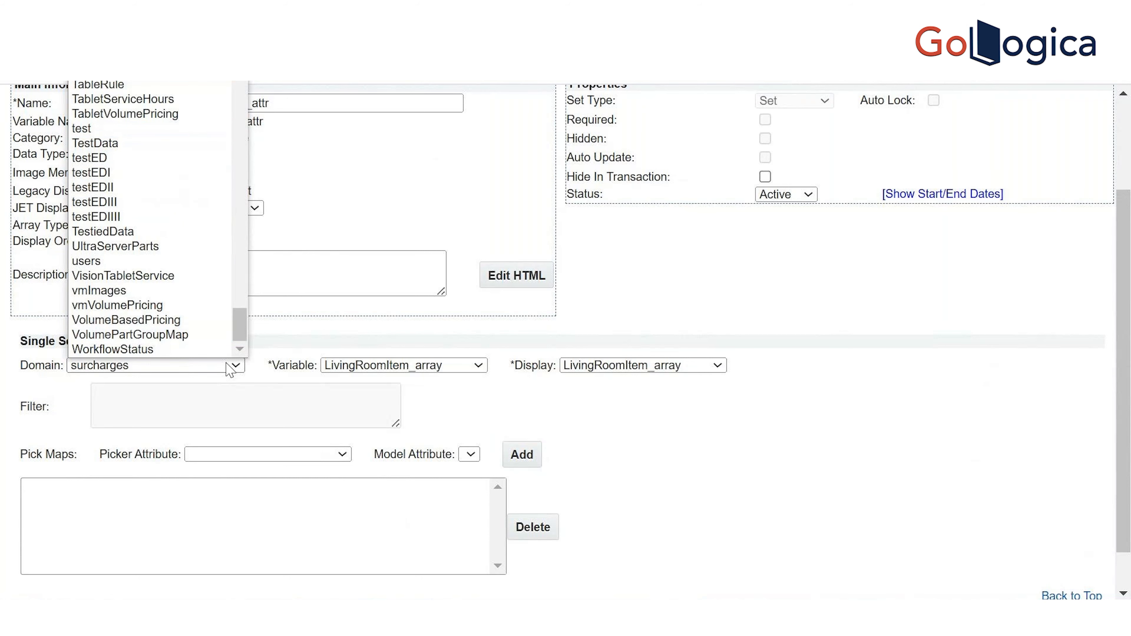
{"action": "key", "text": "Return"}
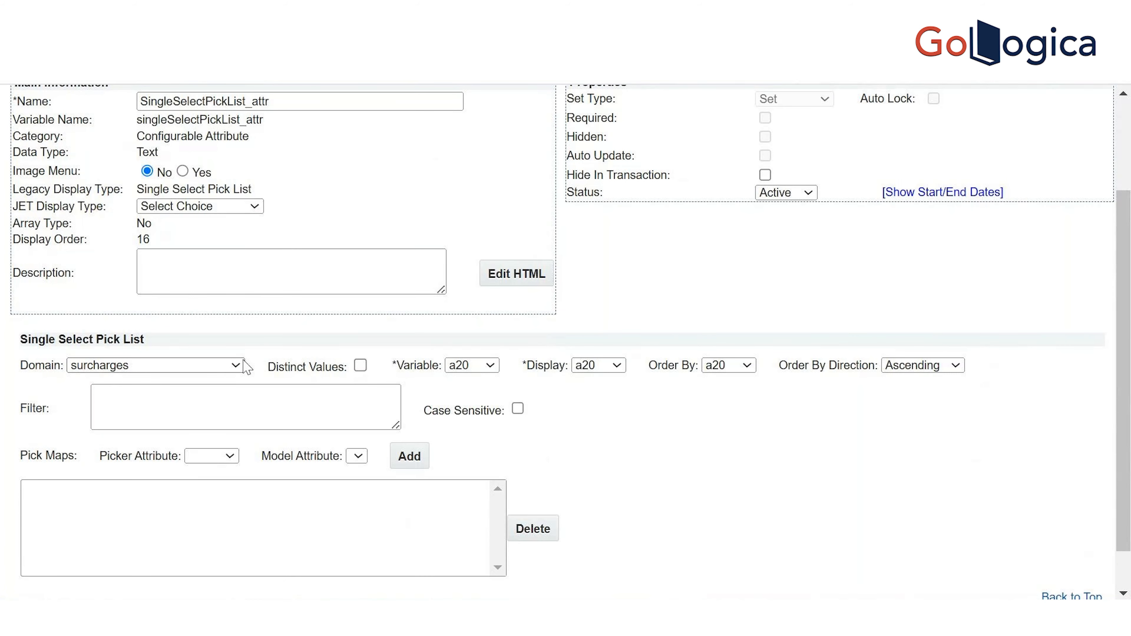
Change the pick list Domain to SSPL, search the list for SSPLOptions, then go back a page
{"action": "left_click", "coordinate": [236, 366]}
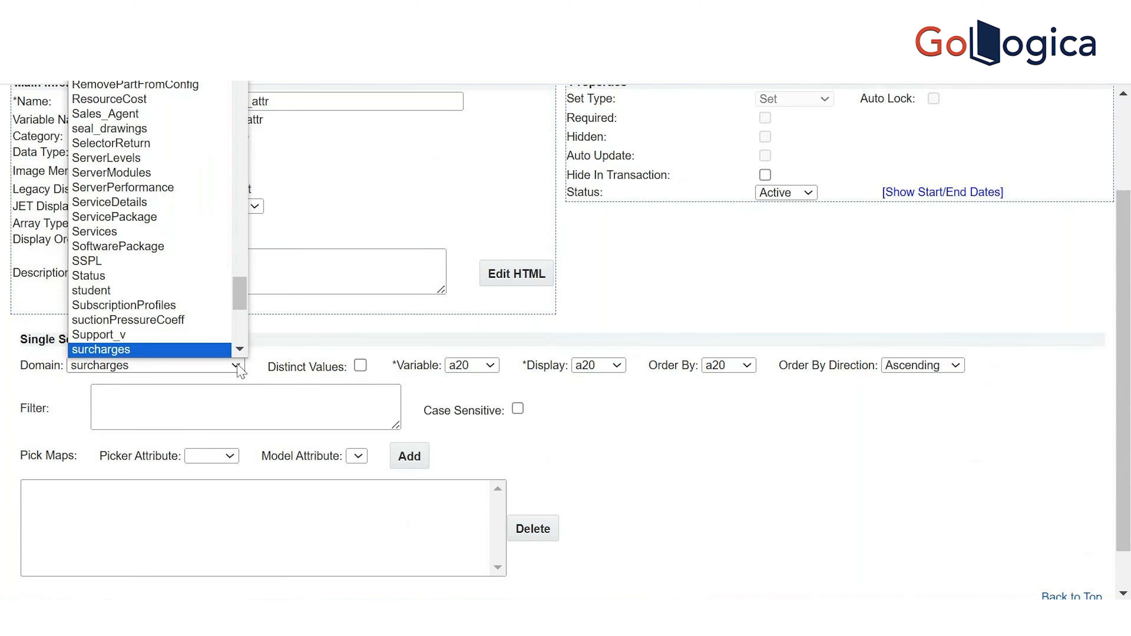
{"action": "left_click", "coordinate": [144, 262]}
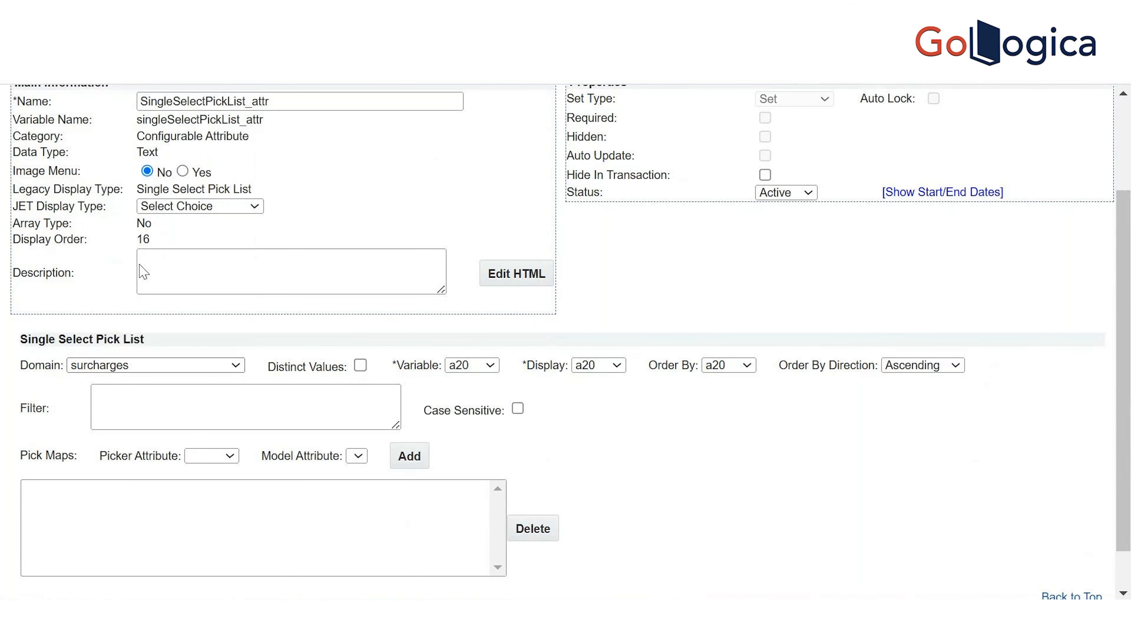
{"action": "left_click", "coordinate": [238, 367]}
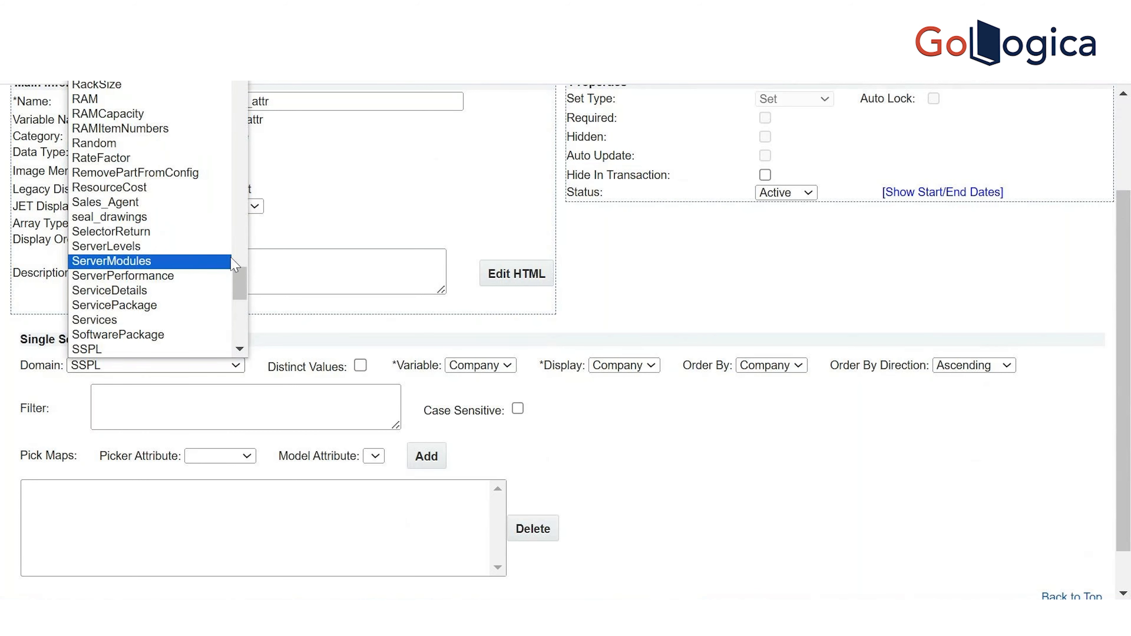
{"action": "mouse_move", "coordinate": [239, 285]}
{"action": "left_mouse_down"}
{"action": "mouse_move", "coordinate": [252, 343]}
{"action": "mouse_move", "coordinate": [237, 298]}
{"action": "left_mouse_up"}
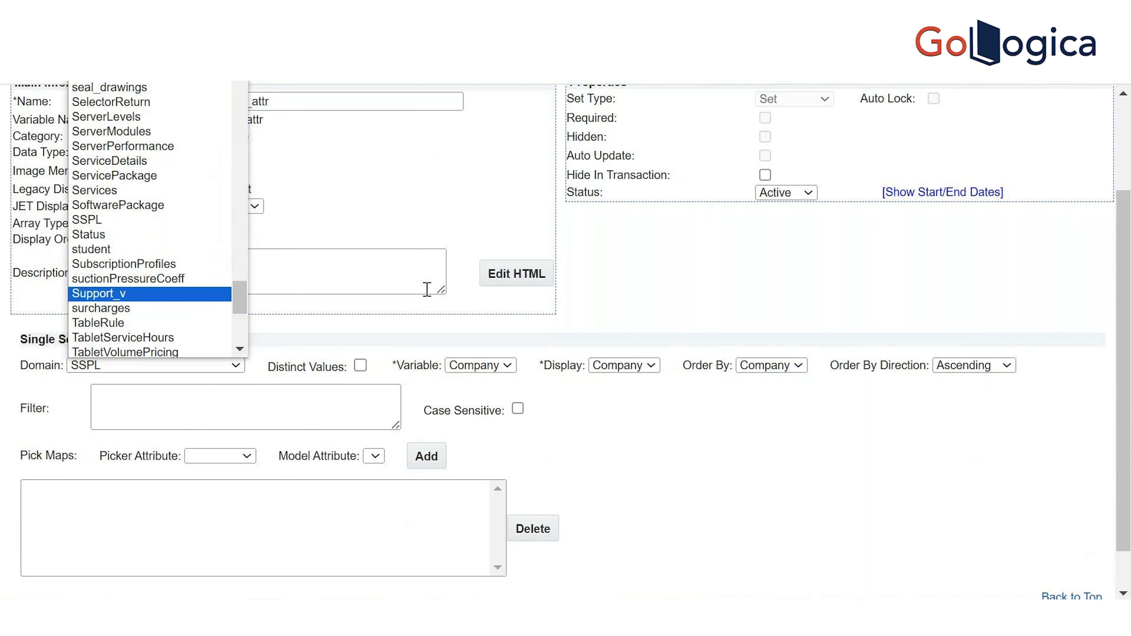
{"action": "left_click_drag", "start_coordinate": [1129, 383], "coordinate": [1126, 526]}
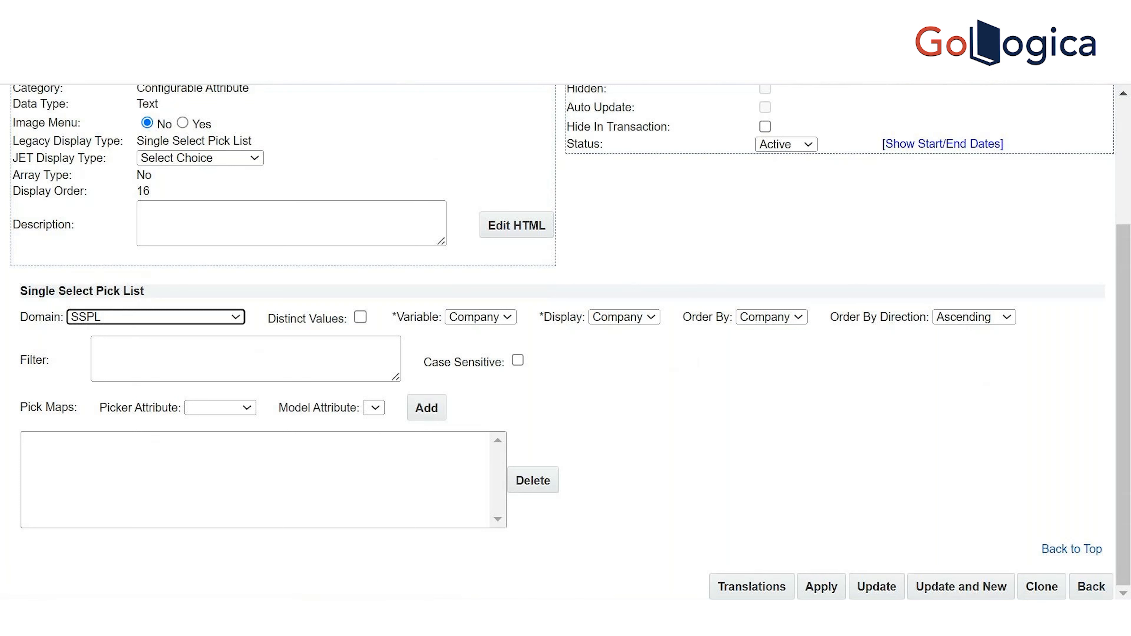
{"action": "key", "text": "alt+Left"}
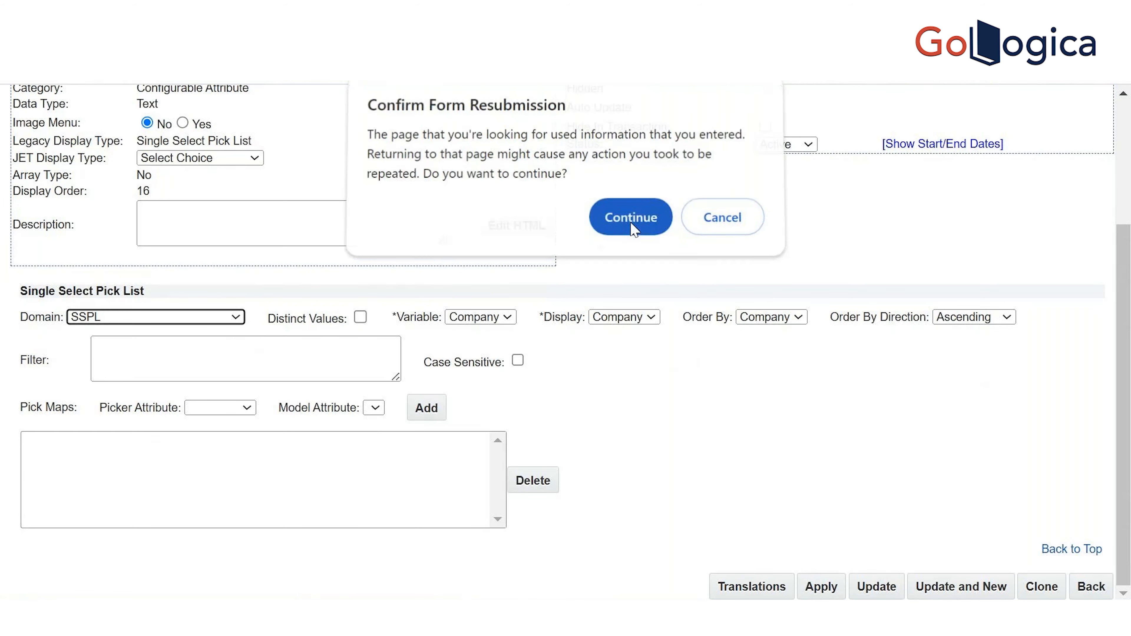
Resubmit the form and set the new attribute's pick list domain to SSPLOptions
{"action": "left_click", "coordinate": [631, 223]}
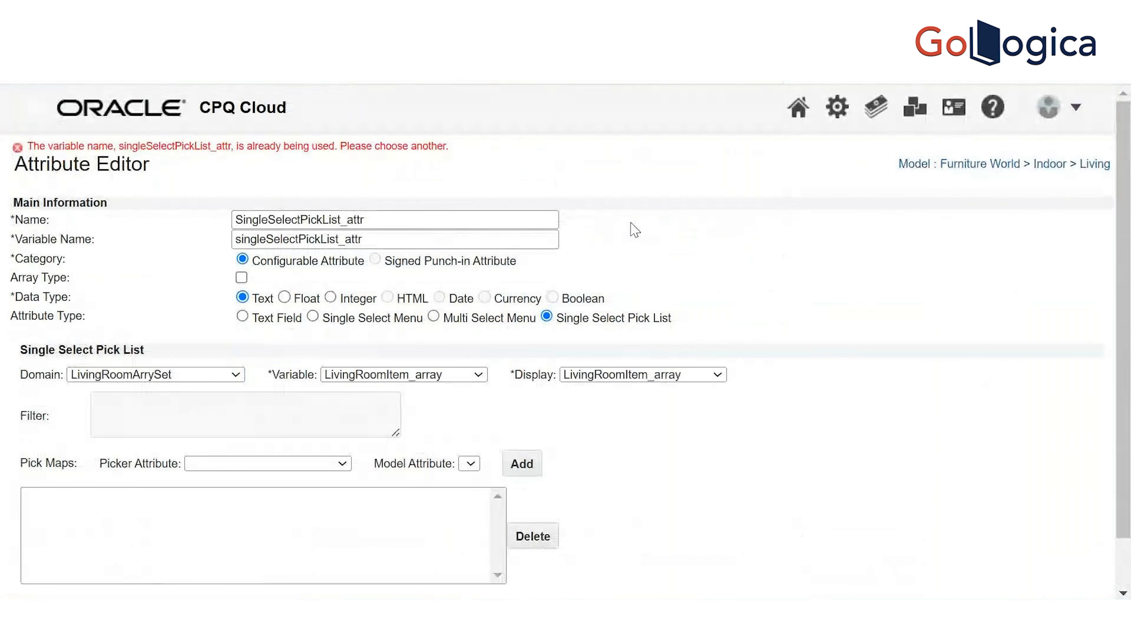
{"action": "scroll", "coordinate": [284, 349], "scroll_direction": "down", "scroll_amount": 2}
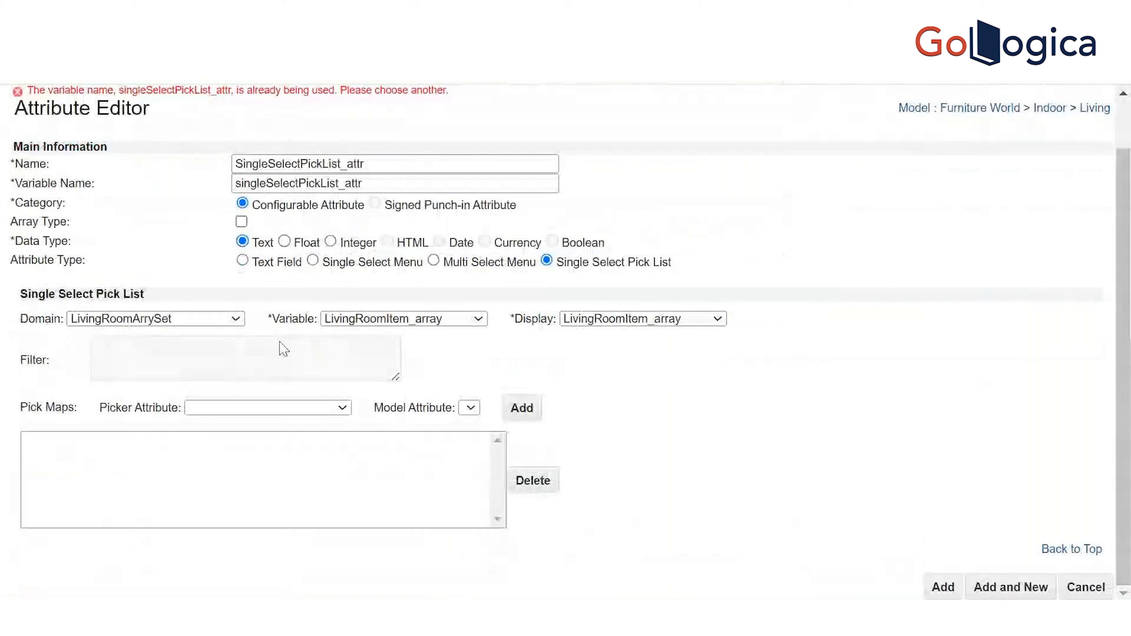
{"action": "left_click", "coordinate": [225, 320]}
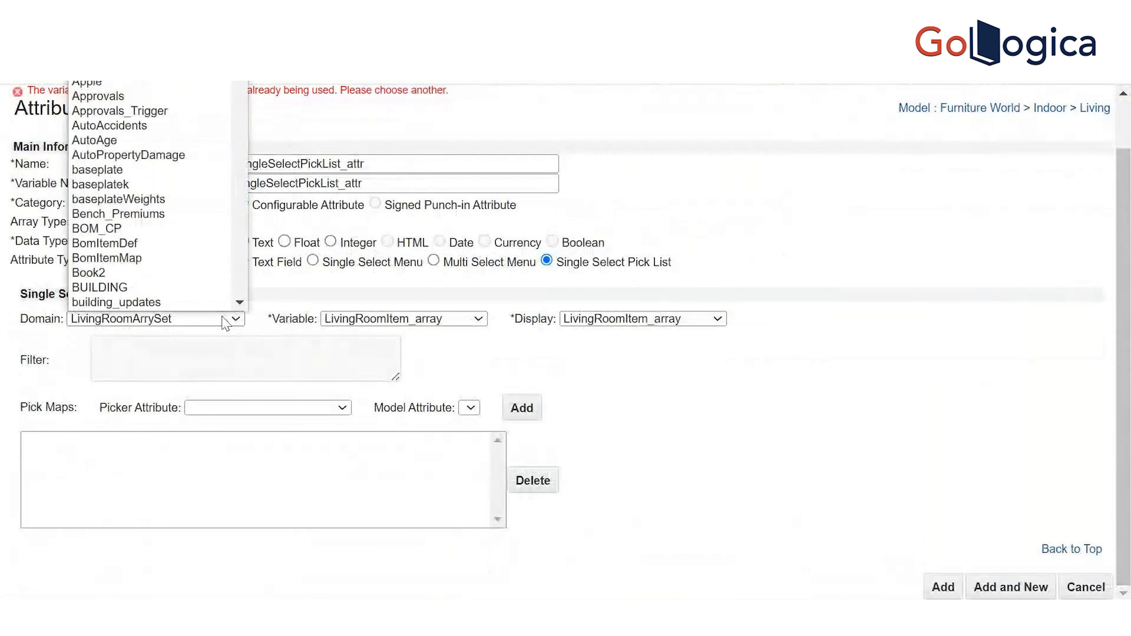
{"action": "key", "text": "s"}
{"action": "key", "text": "s"}
{"action": "key", "text": "s"}
{"action": "key", "text": "s"}
{"action": "key", "text": "s"}
{"action": "key", "text": "s"}
{"action": "key", "text": "s"}
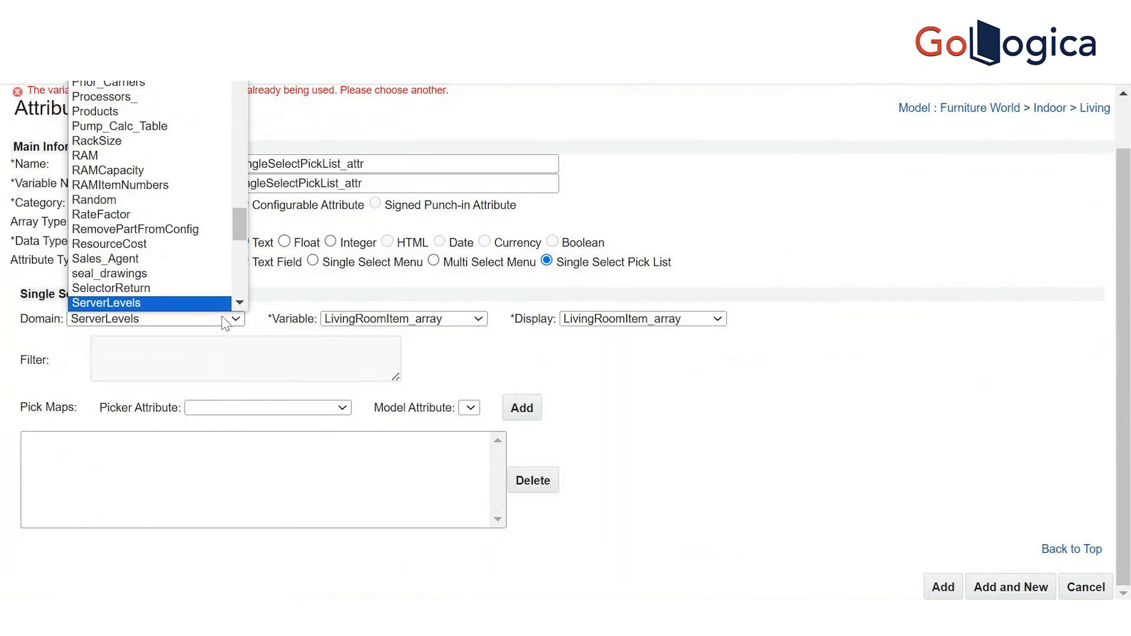
{"action": "key", "text": "s"}
{"action": "key", "text": "s"}
{"action": "key", "text": "s"}
{"action": "key", "text": "s"}
{"action": "key", "text": "s"}
{"action": "key", "text": "s"}
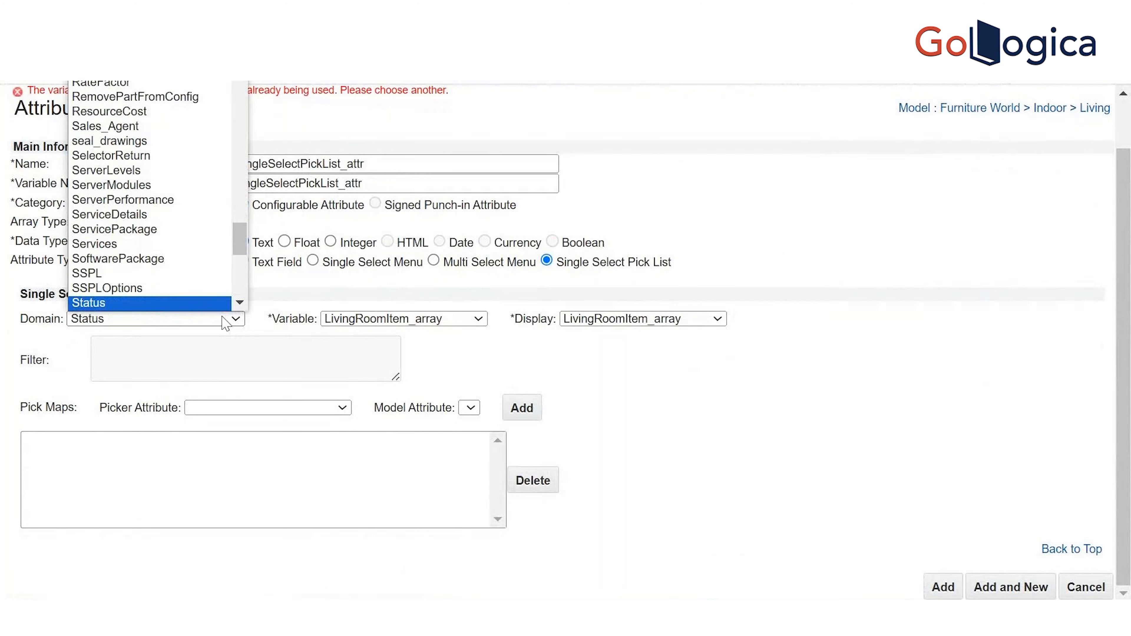
{"action": "key", "text": "Up"}
{"action": "key", "text": "Return"}
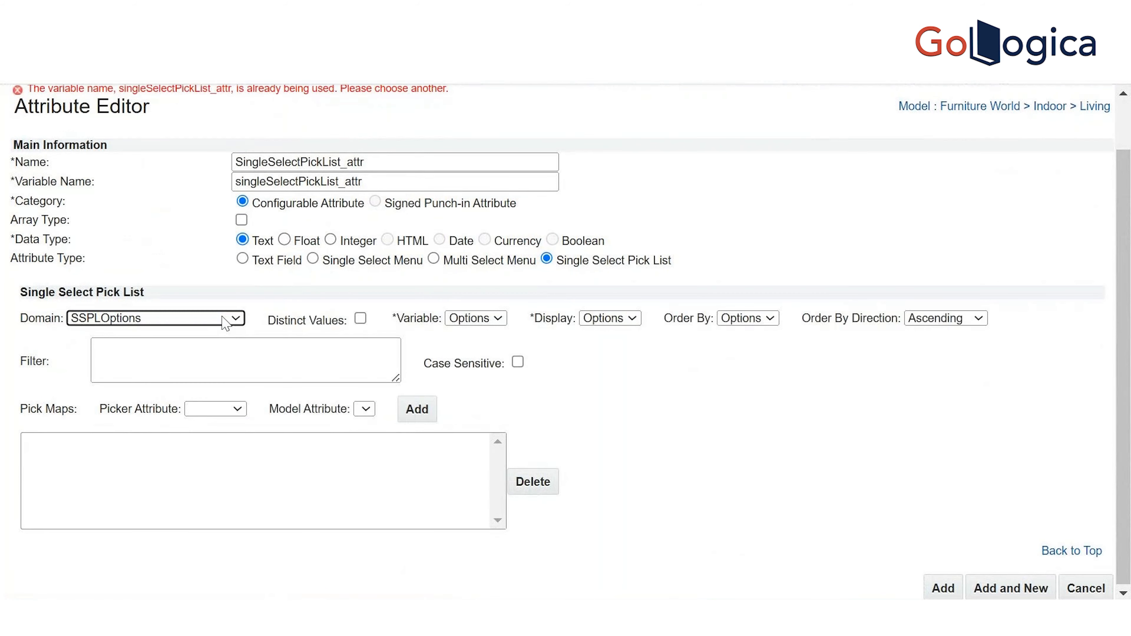
Keep Options as the Variable, Display and Order By columns, then add a pick map entry
{"action": "left_click", "coordinate": [501, 321]}
{"action": "left_click", "coordinate": [503, 324]}
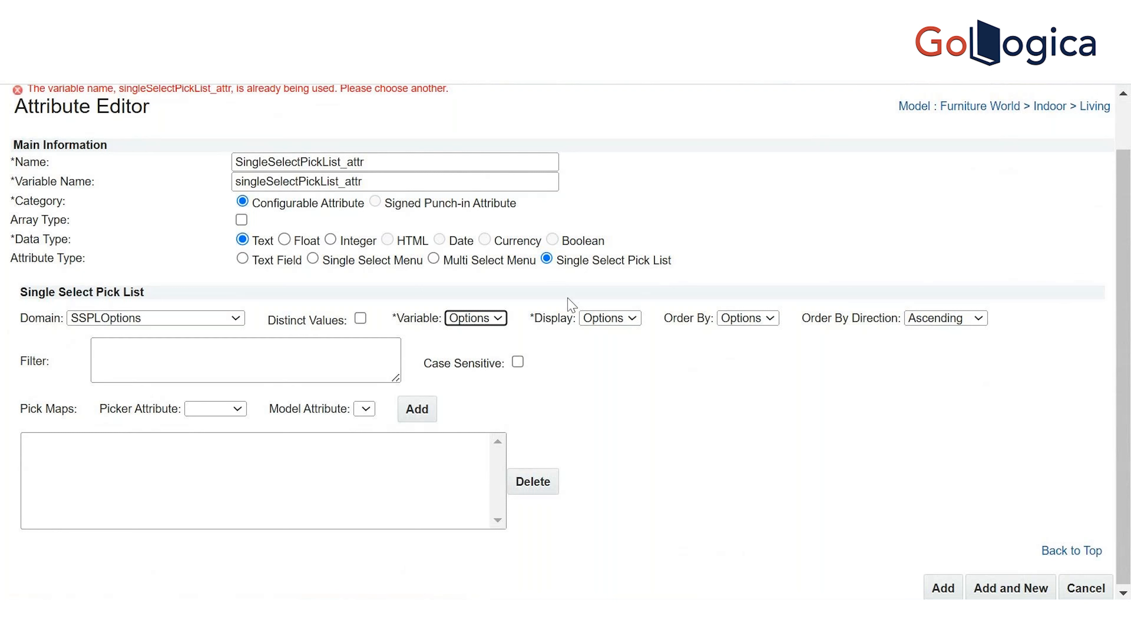
{"action": "left_click", "coordinate": [633, 319]}
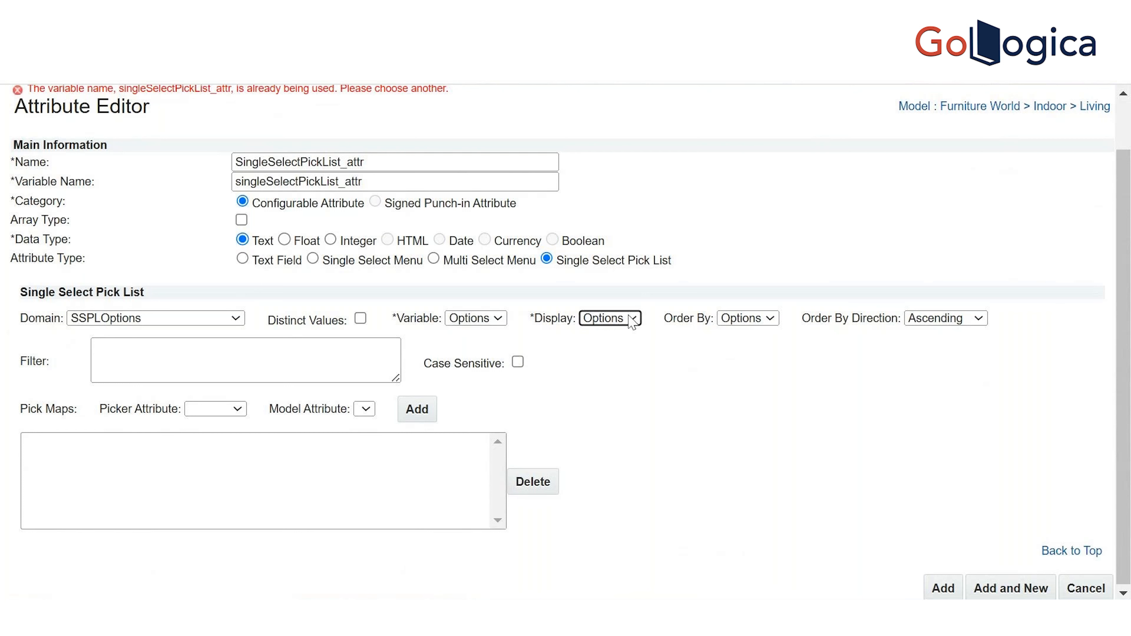
{"action": "left_click", "coordinate": [499, 321]}
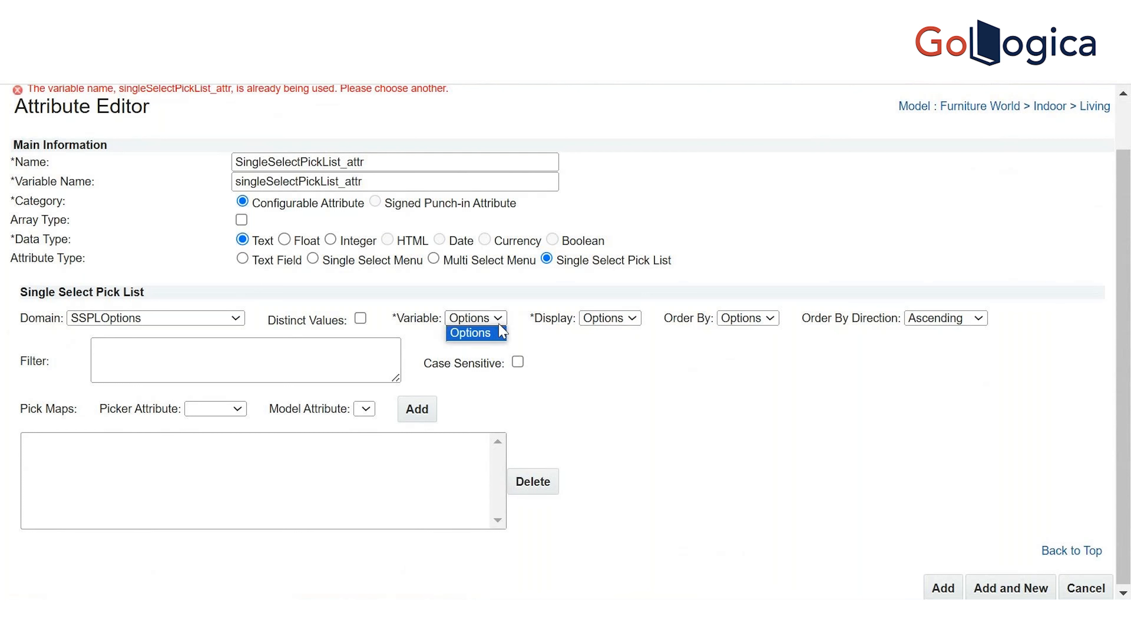
{"action": "left_click", "coordinate": [587, 316]}
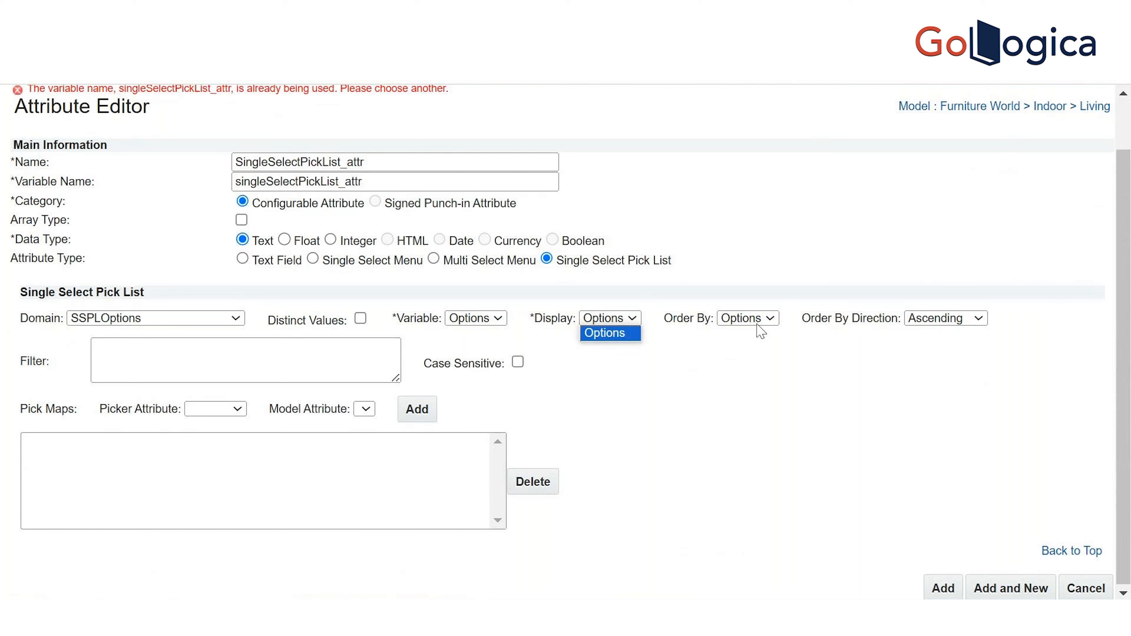
{"action": "left_click", "coordinate": [770, 319]}
{"action": "left_click", "coordinate": [770, 324]}
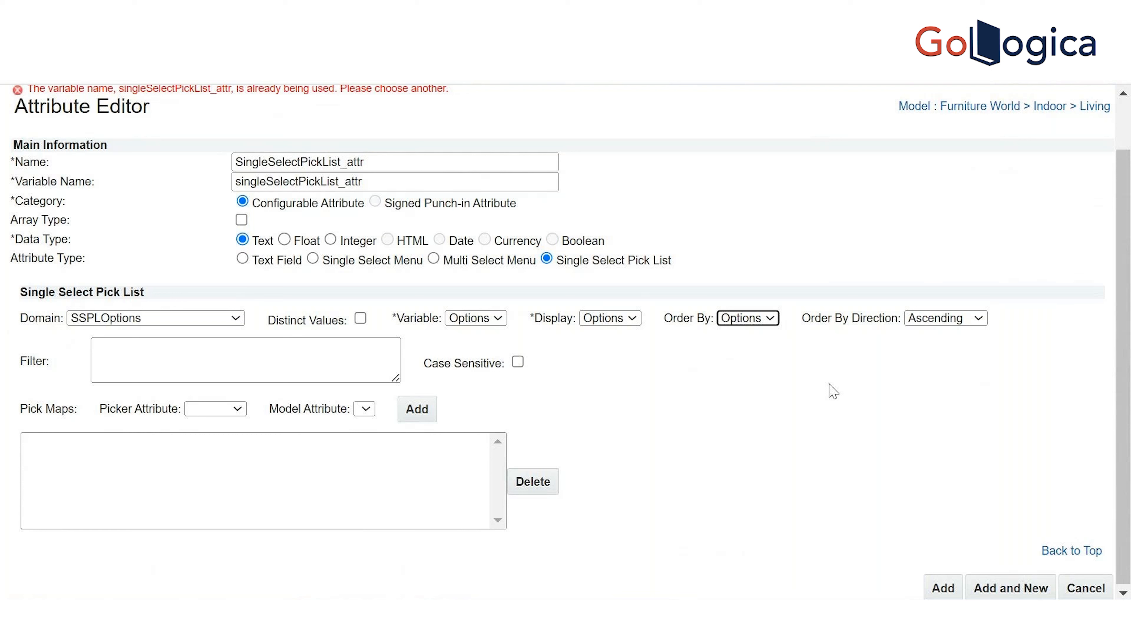
{"action": "left_click", "coordinate": [423, 415]}
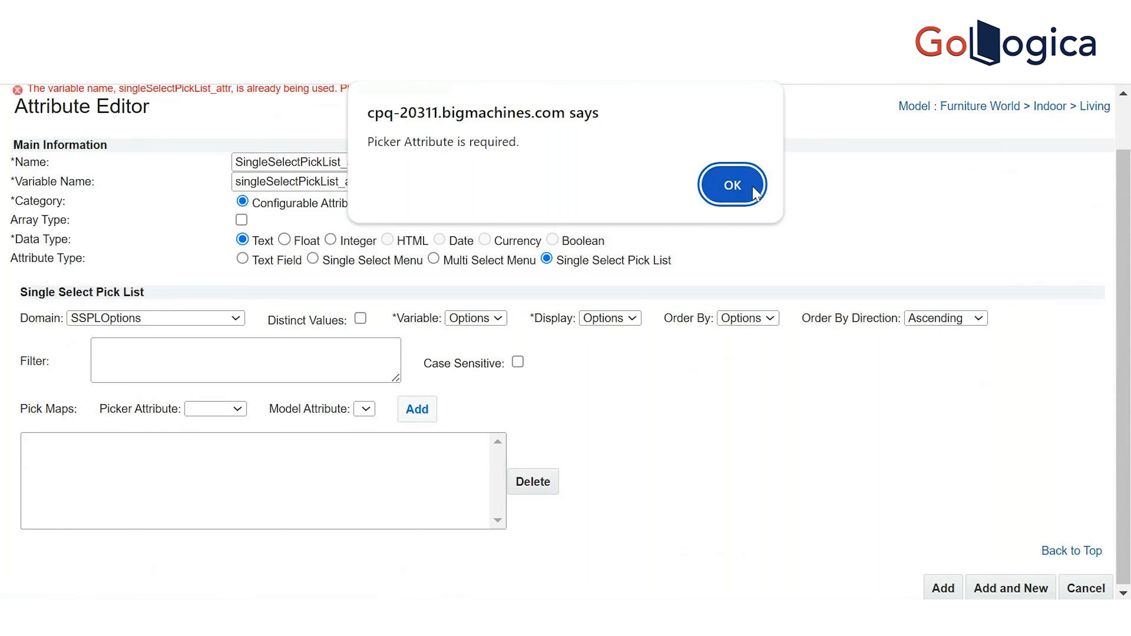
Dismiss the Picker Attribute required alert and try saving the new attribute
{"action": "left_click", "coordinate": [735, 185]}
{"action": "left_click_drag", "start_coordinate": [1130, 313], "coordinate": [1128, 419]}
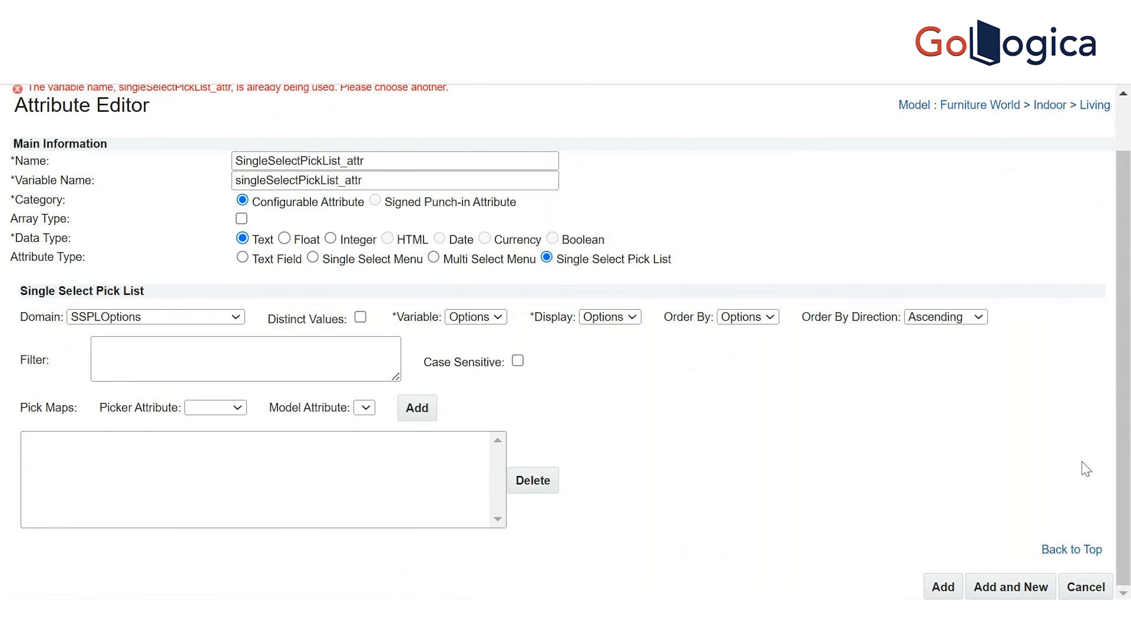
{"action": "left_click", "coordinate": [943, 587]}
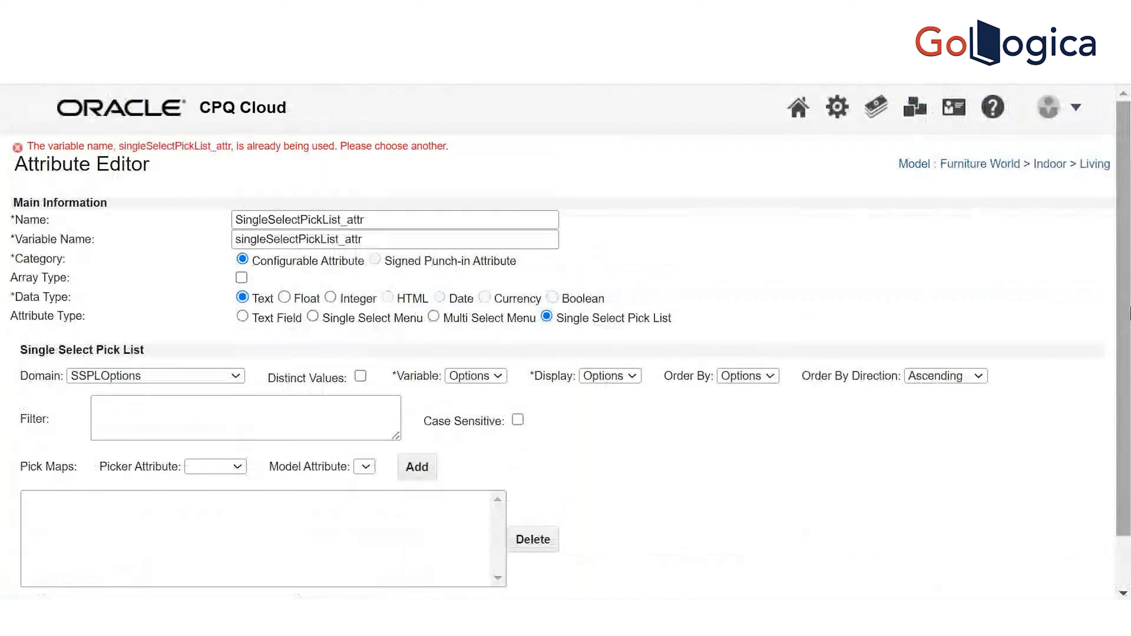
Add and then remove a '1' in the attribute name, then cancel the new attribute form
{"action": "left_click", "coordinate": [422, 218]}
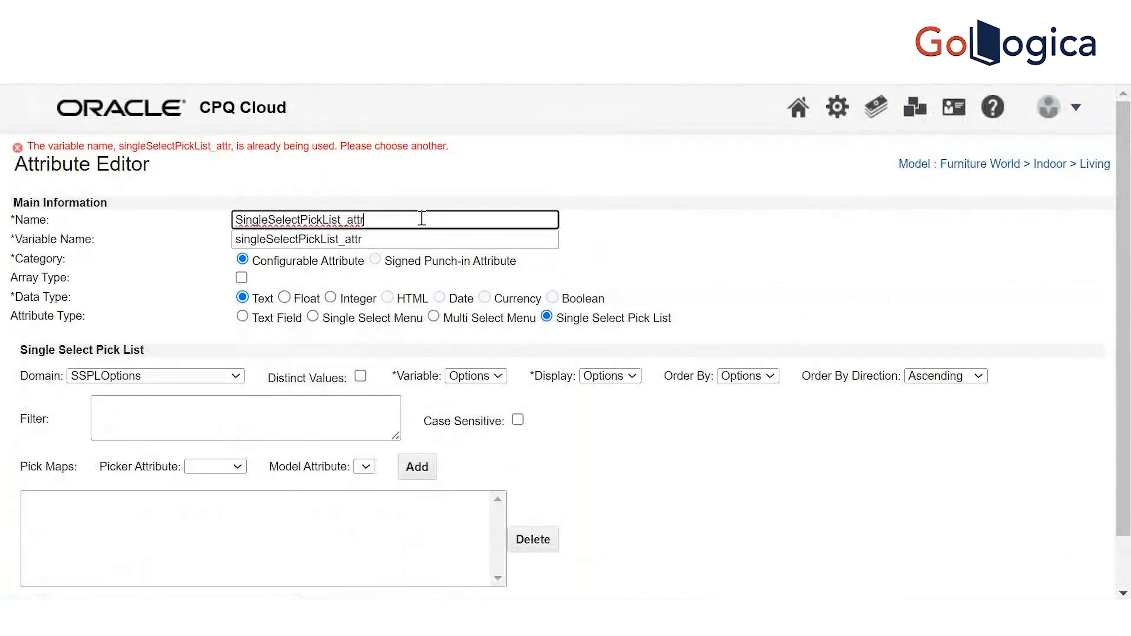
{"action": "type", "text": "1"}
{"action": "left_click", "coordinate": [413, 239]}
{"action": "left_click", "coordinate": [398, 216]}
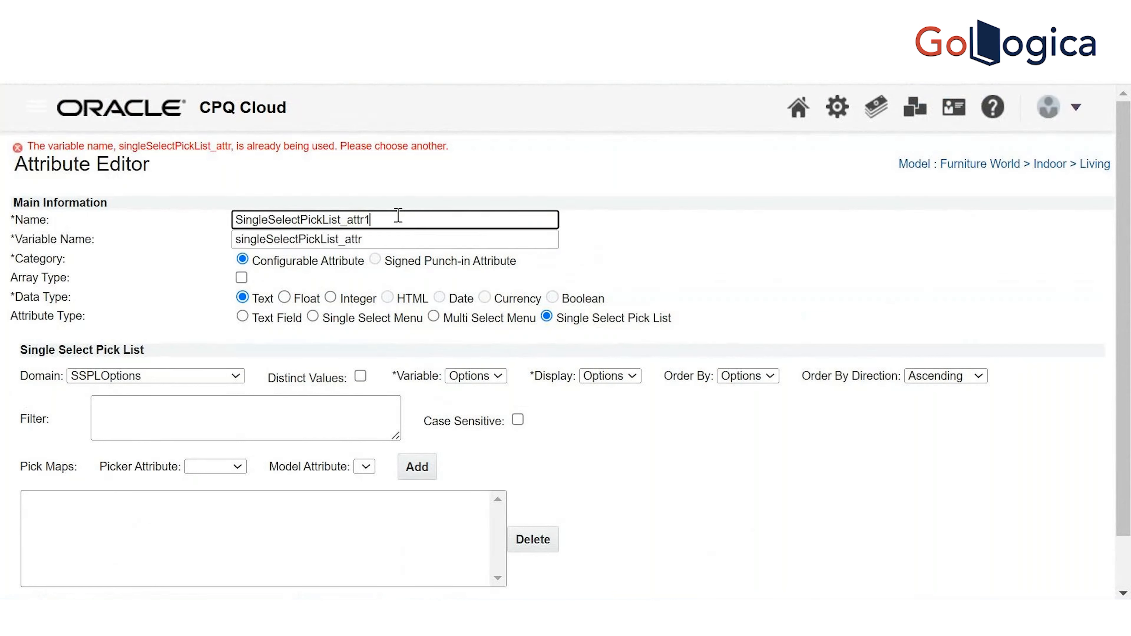
{"action": "key", "text": "BackSpace"}
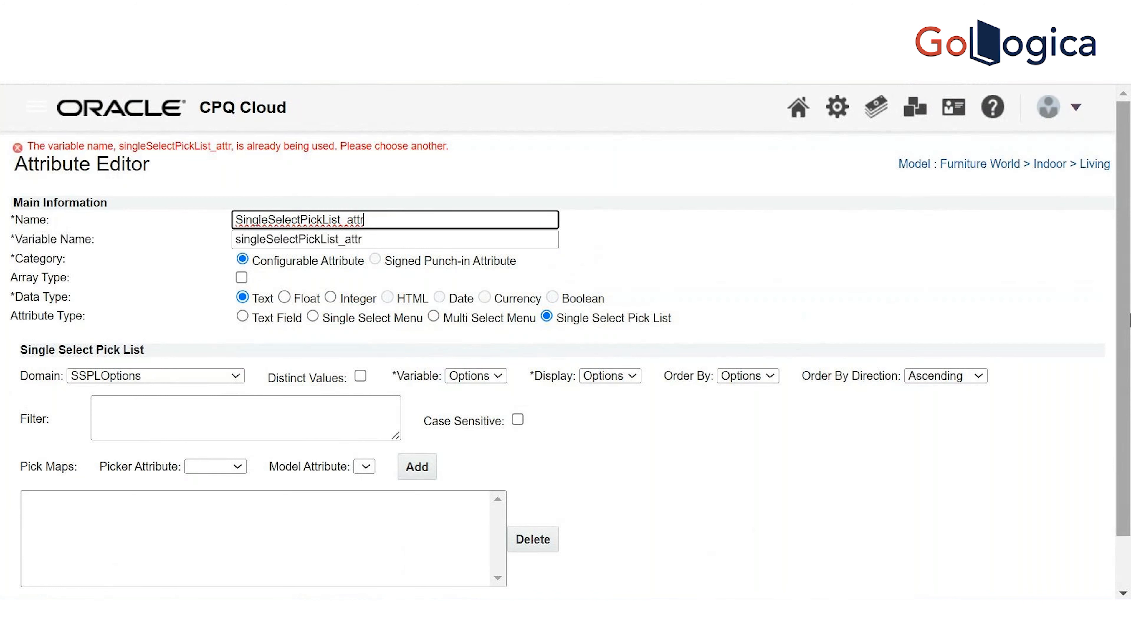
{"action": "left_click_drag", "start_coordinate": [1129, 318], "coordinate": [1129, 403]}
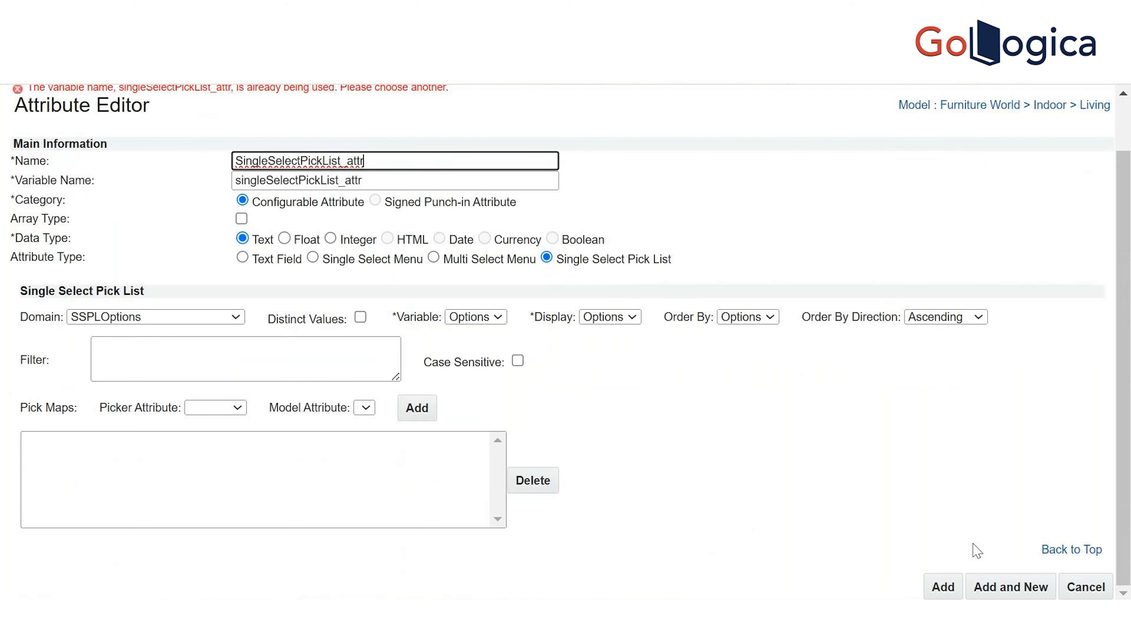
{"action": "left_click", "coordinate": [1087, 589]}
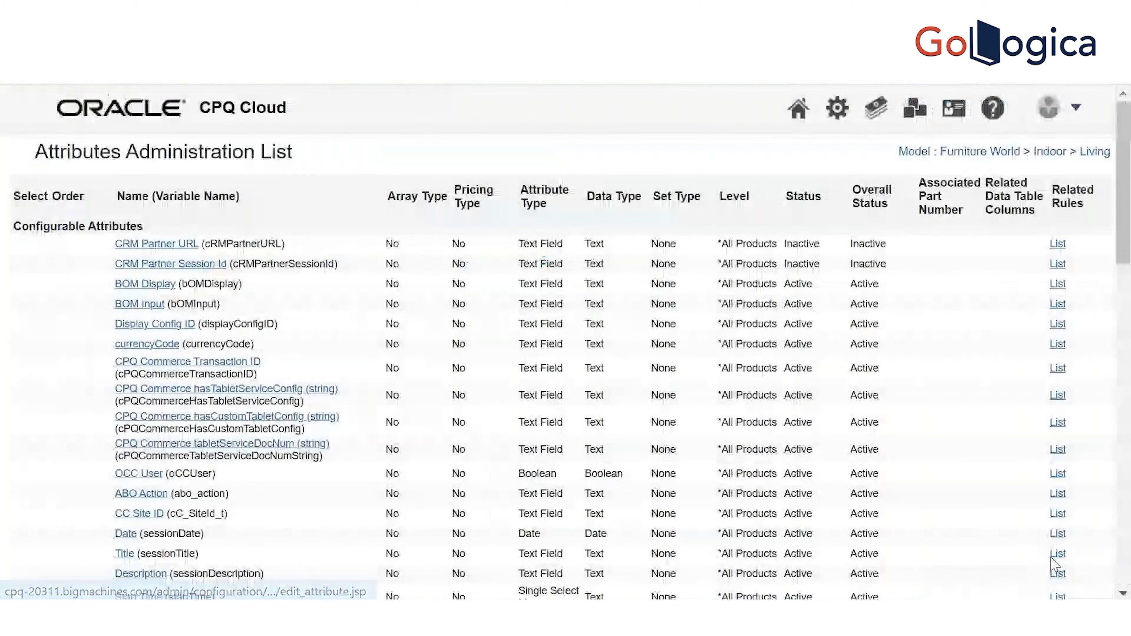
Open the existing SingleSelectPickList_attr, switch its domain to SSPLOptions, and update it
{"action": "left_click_drag", "start_coordinate": [1124, 250], "coordinate": [1121, 555]}
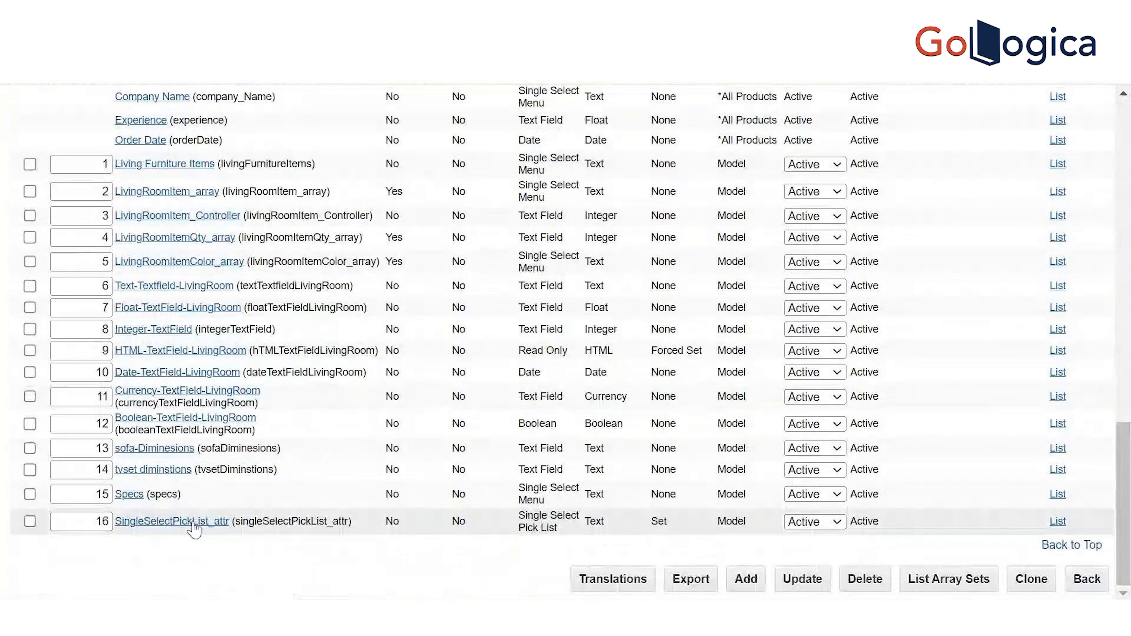
{"action": "left_click", "coordinate": [173, 522]}
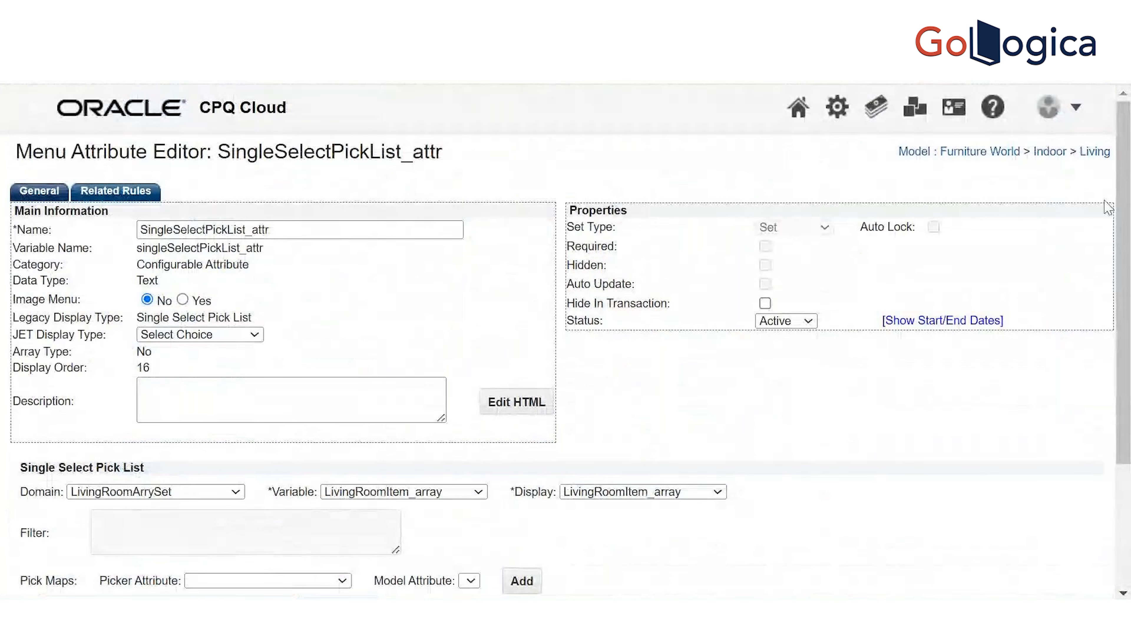
{"action": "scroll", "coordinate": [566, 343], "scroll_direction": "down", "scroll_amount": 5}
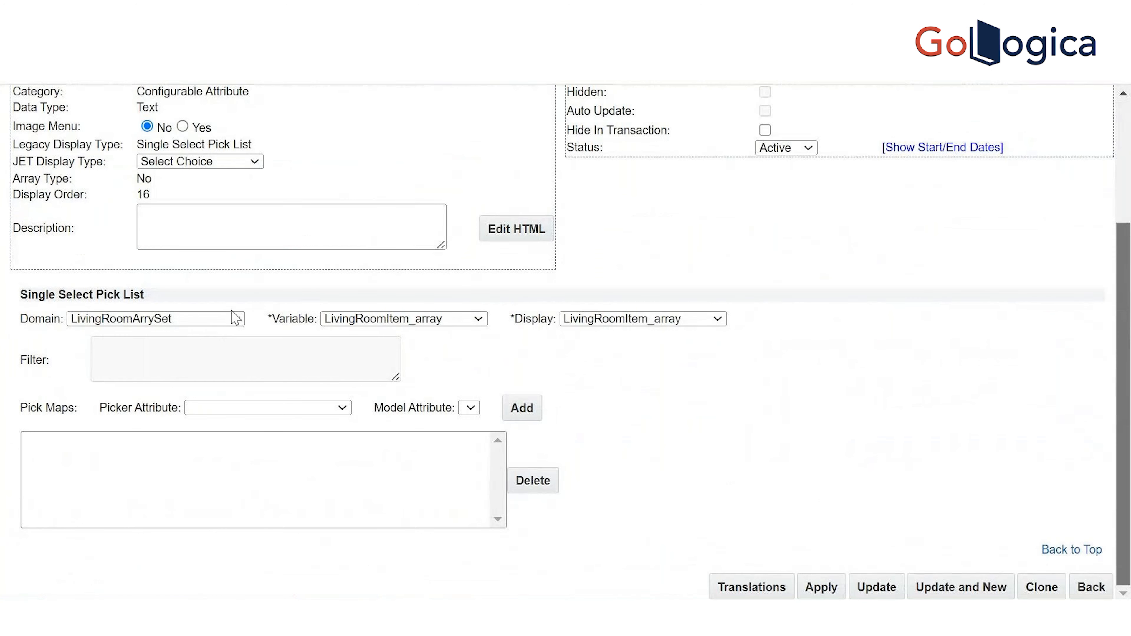
{"action": "left_click", "coordinate": [235, 319]}
{"action": "key", "text": "s"}
{"action": "key", "text": "s"}
{"action": "key", "text": "s"}
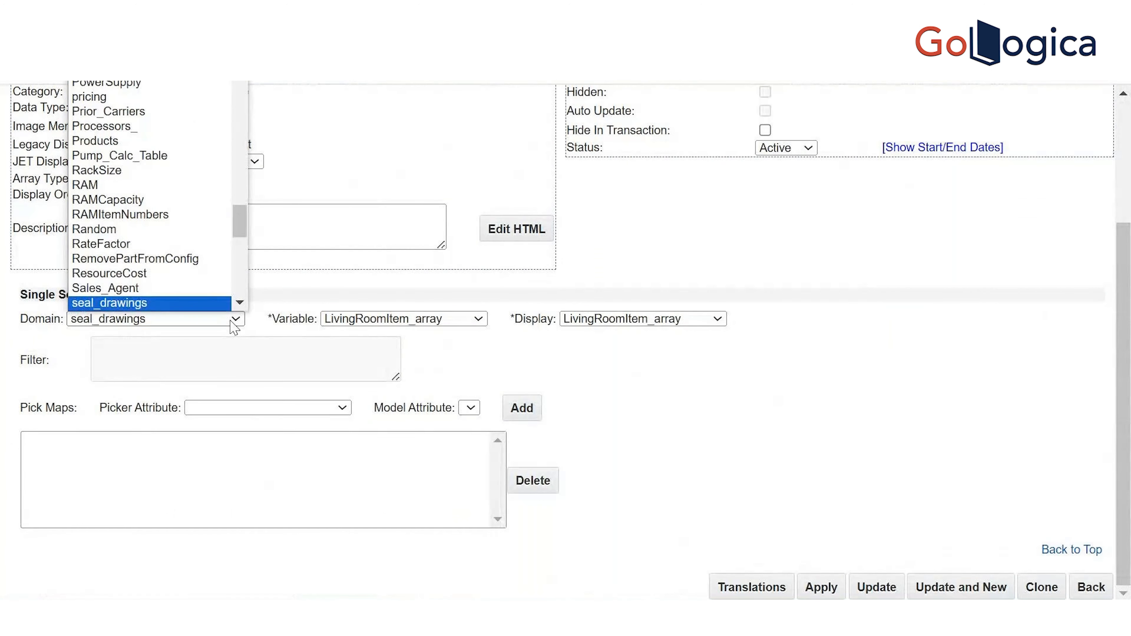
{"action": "key", "text": "s"}
{"action": "key", "text": "s"}
{"action": "key", "text": "s"}
{"action": "key", "text": "s"}
{"action": "key", "text": "s"}
{"action": "key", "text": "s"}
{"action": "key", "text": "s"}
{"action": "key", "text": "s"}
{"action": "key", "text": "s"}
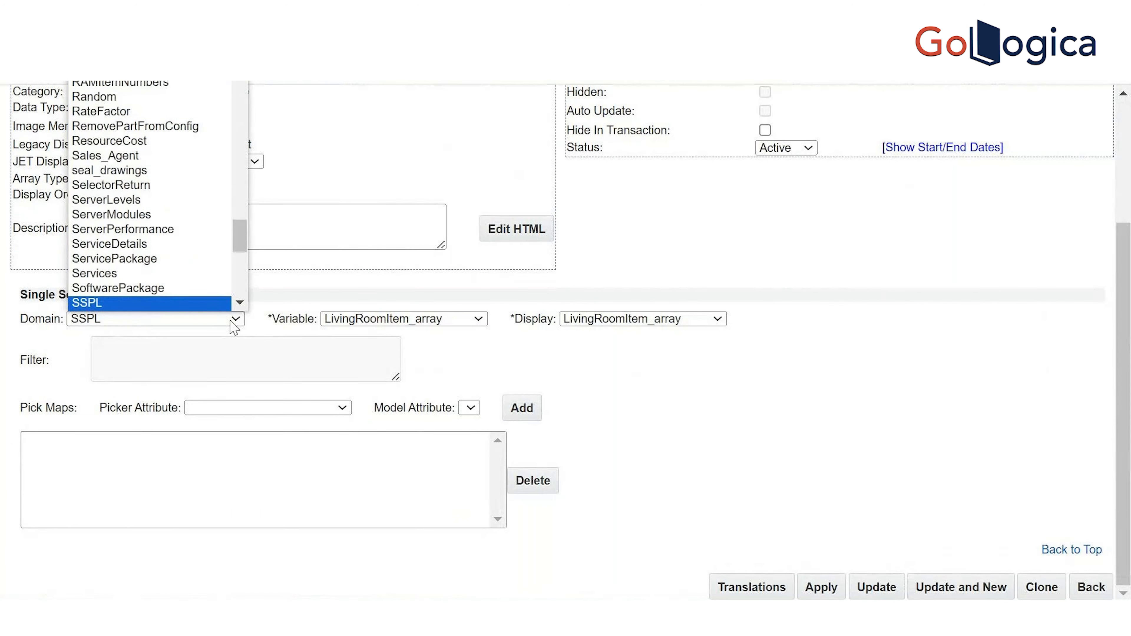
{"action": "key", "text": "Return"}
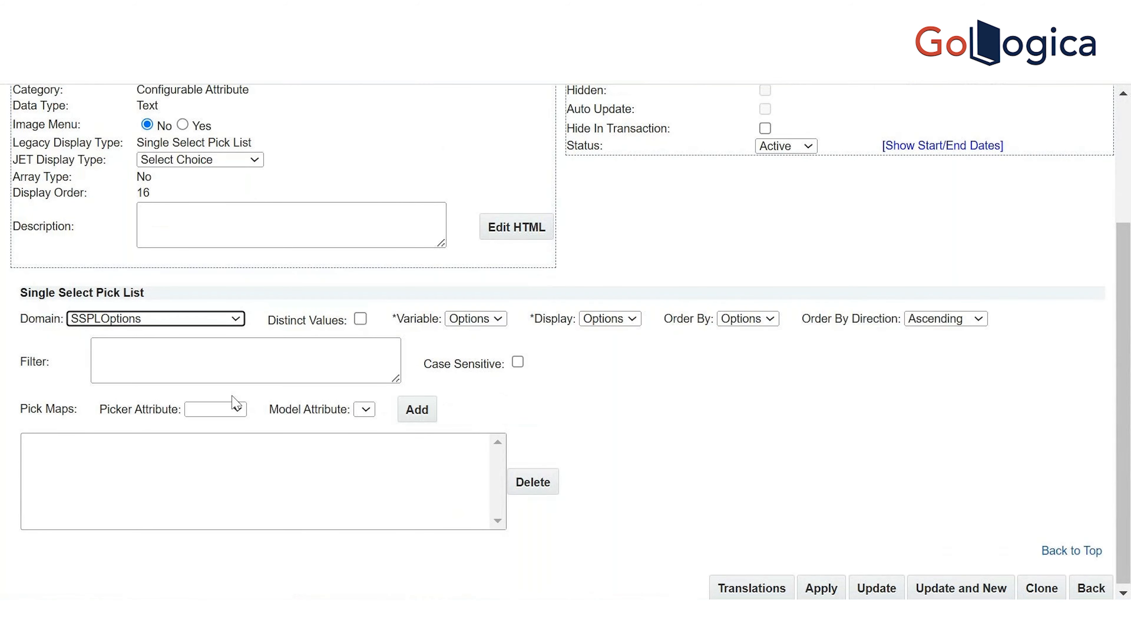
{"action": "left_click_drag", "start_coordinate": [1130, 364], "coordinate": [997, 556]}
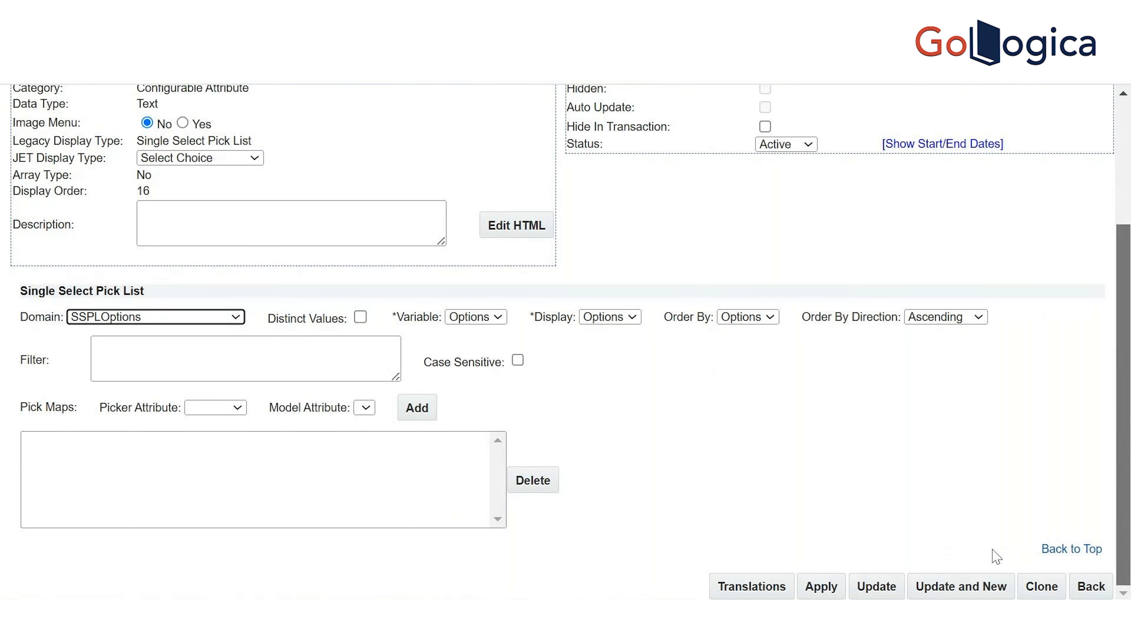
{"action": "left_click", "coordinate": [880, 590]}
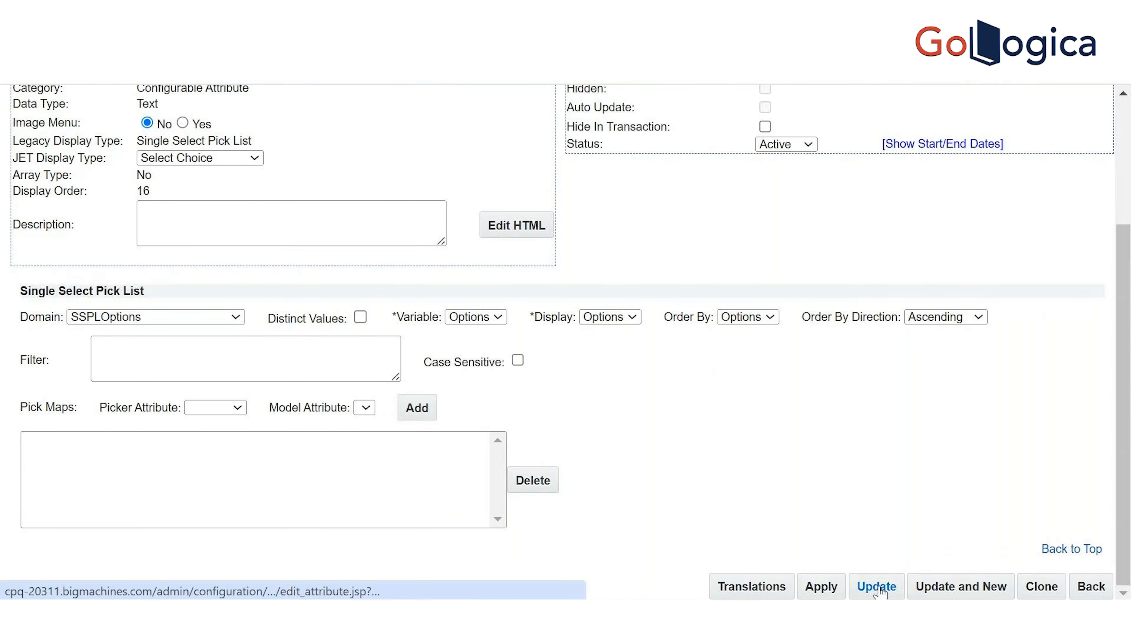
{"action": "left_click_drag", "start_coordinate": [1124, 212], "coordinate": [1122, 576]}
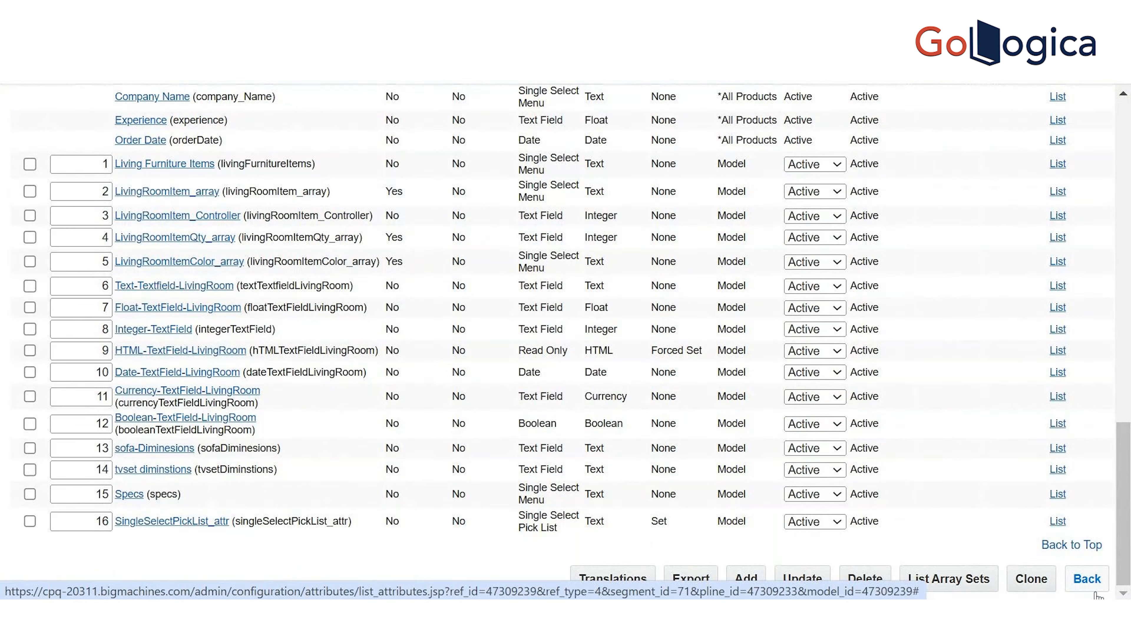
Update the Living attributes list and return to the Data Tables Administration page
{"action": "left_click_drag", "start_coordinate": [1096, 594], "coordinate": [781, 579]}
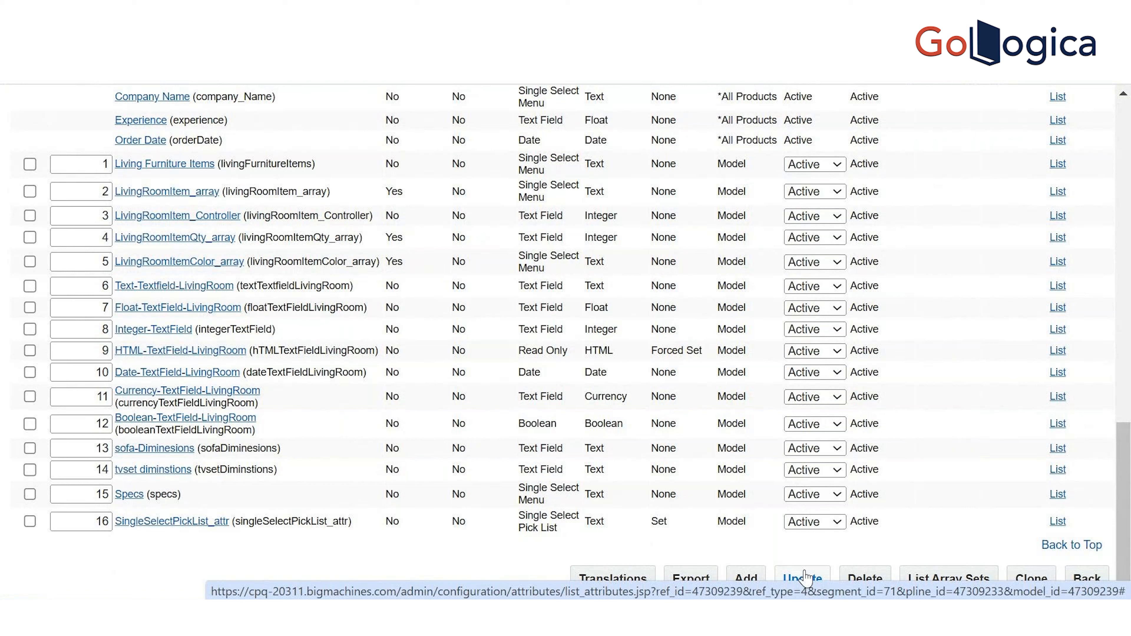
{"action": "left_click", "coordinate": [805, 576]}
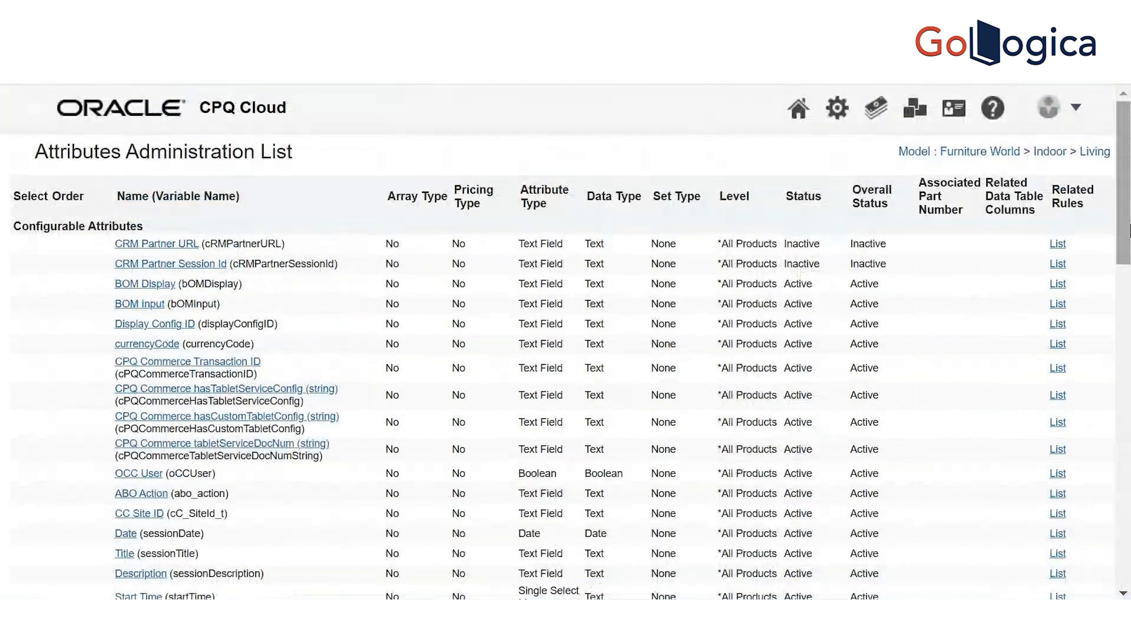
{"action": "scroll", "coordinate": [1084, 599], "scroll_direction": "down", "scroll_amount": 15}
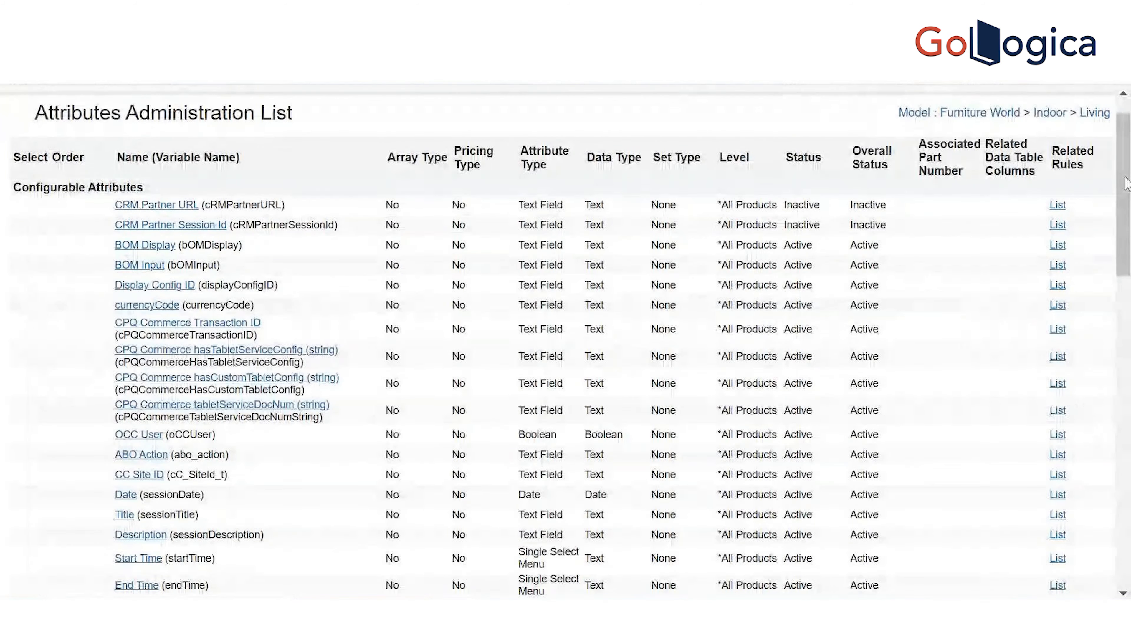
{"action": "left_click_drag", "start_coordinate": [1127, 183], "coordinate": [1127, 526]}
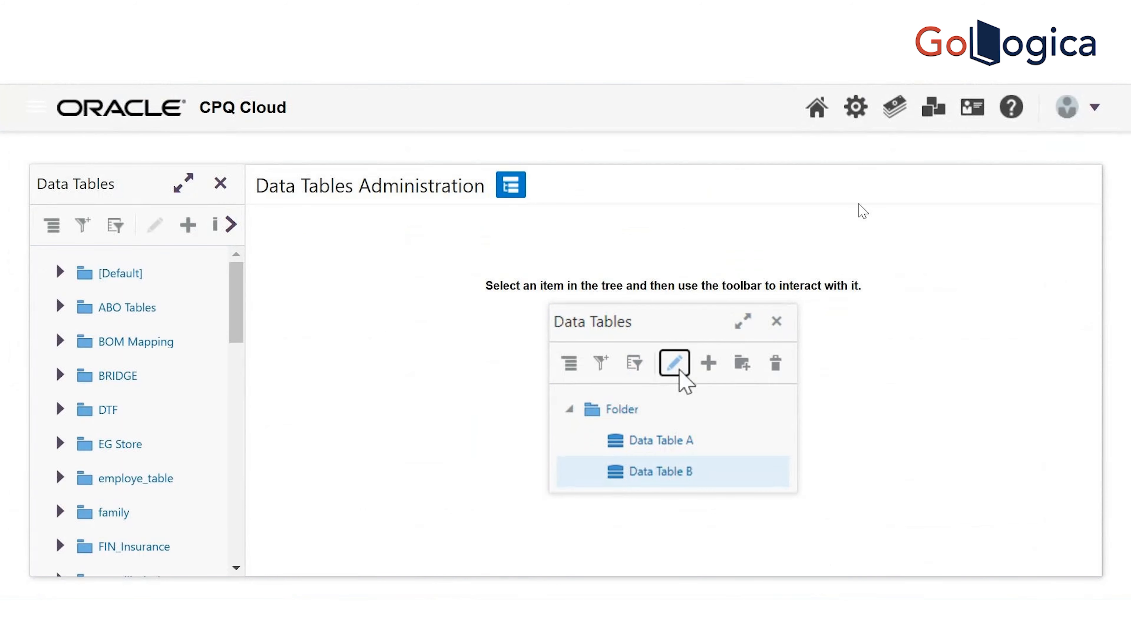
Navigate from the admin home to the Furniture World product family's product lines
{"action": "left_click", "coordinate": [855, 109]}
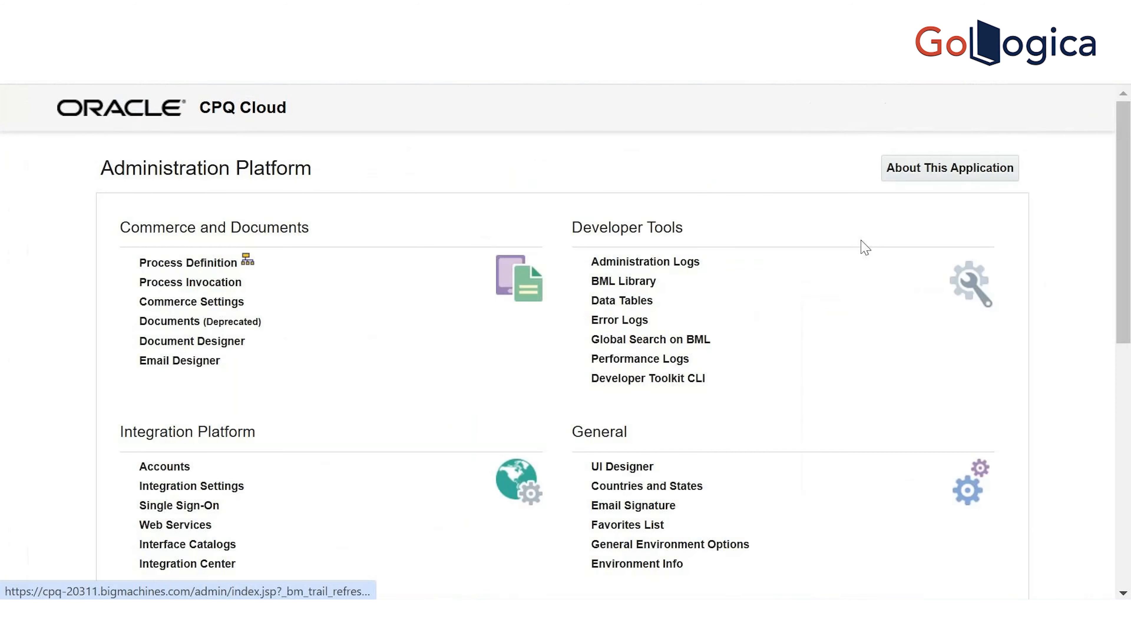
{"action": "scroll", "coordinate": [1129, 263], "scroll_direction": "down", "scroll_amount": 5}
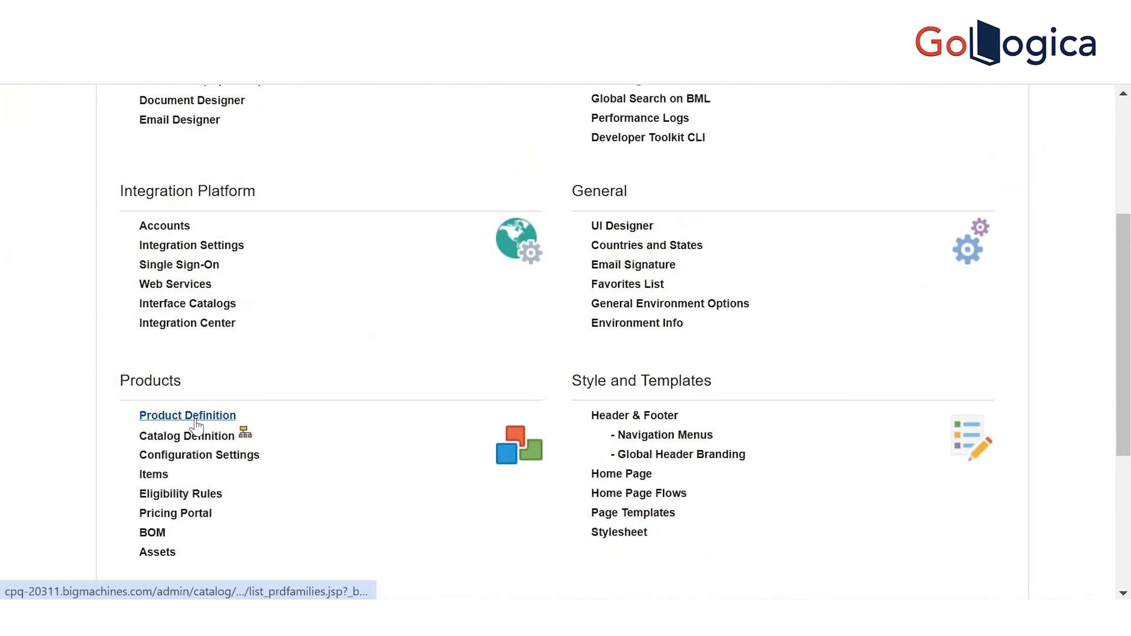
{"action": "left_click", "coordinate": [195, 437]}
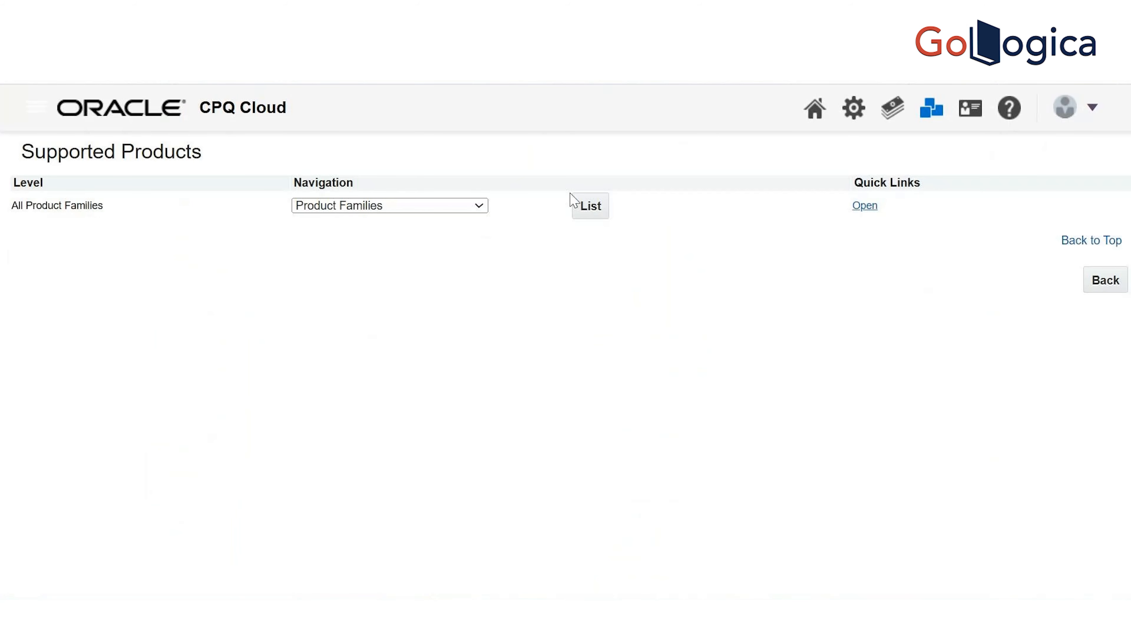
{"action": "left_click", "coordinate": [594, 209]}
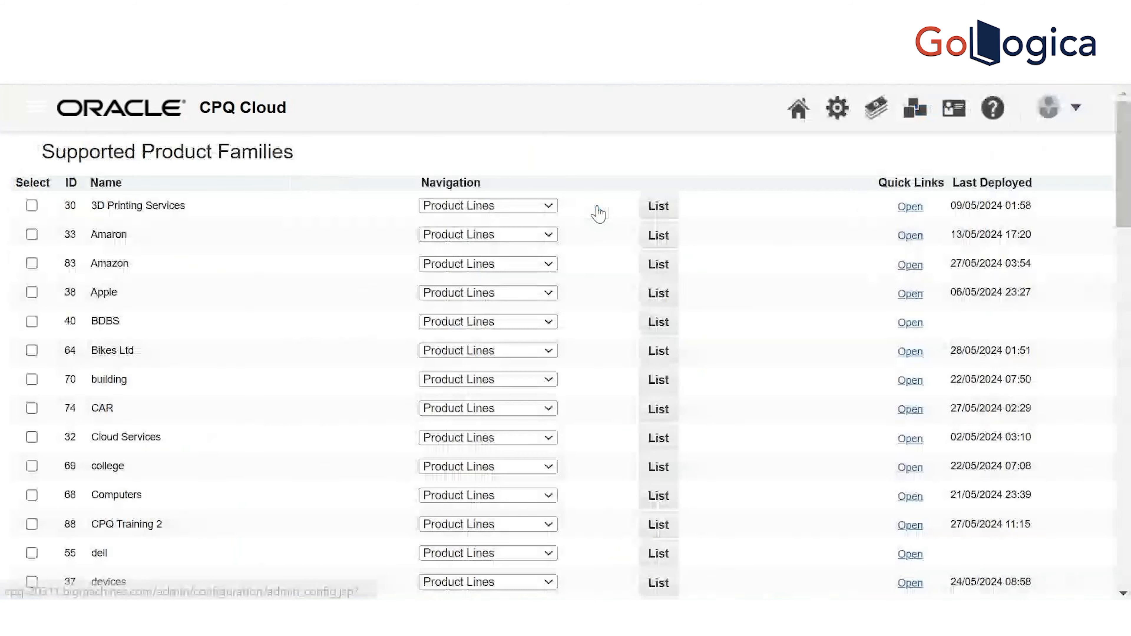
{"action": "scroll", "coordinate": [1128, 170], "scroll_direction": "down", "scroll_amount": 15}
{"action": "scroll", "coordinate": [1119, 298], "scroll_direction": "up", "scroll_amount": 5}
{"action": "key", "text": "ctrl+f"}
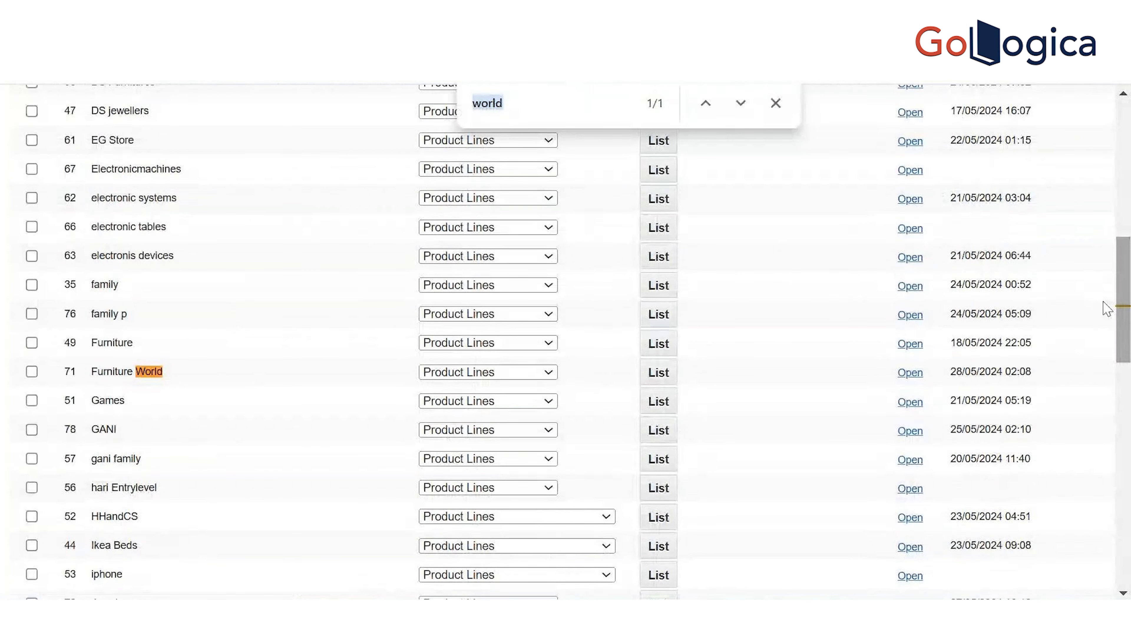
{"action": "left_click", "coordinate": [659, 373]}
Open the layout of the Living model's Living Config Flow FW in the Indoor product line
{"action": "left_click", "coordinate": [864, 204]}
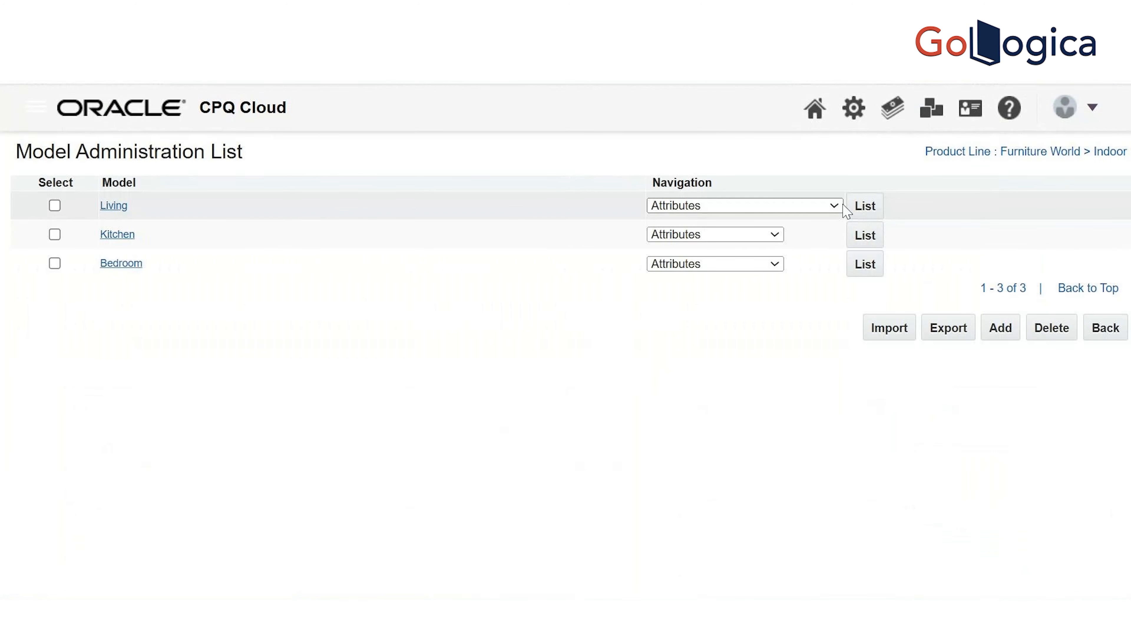
{"action": "left_click", "coordinate": [840, 207]}
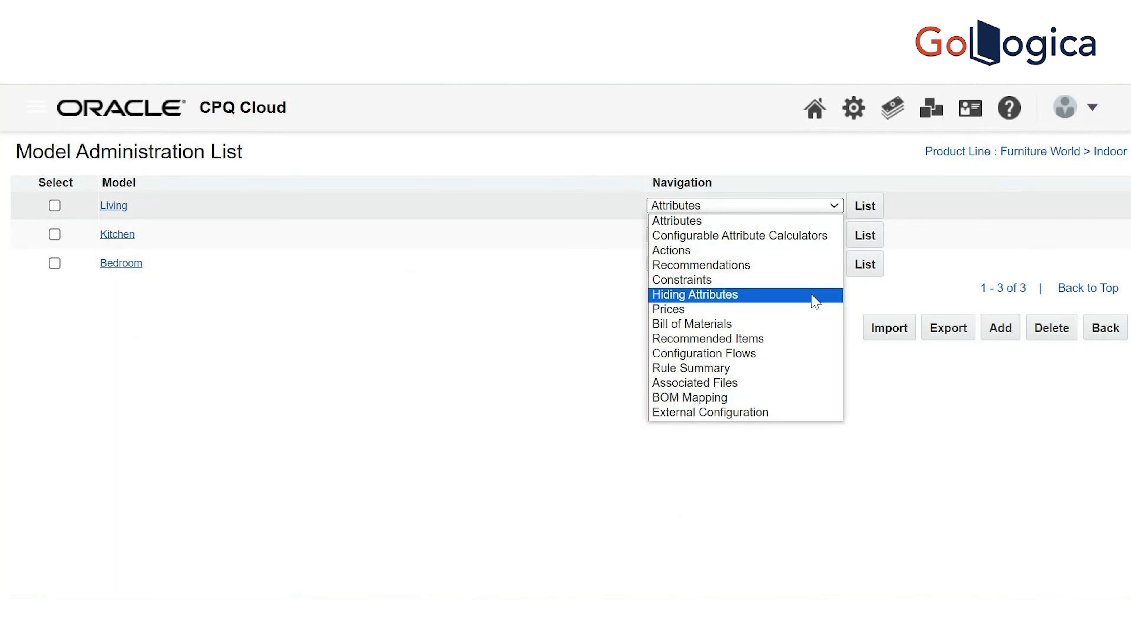
{"action": "left_click", "coordinate": [815, 356]}
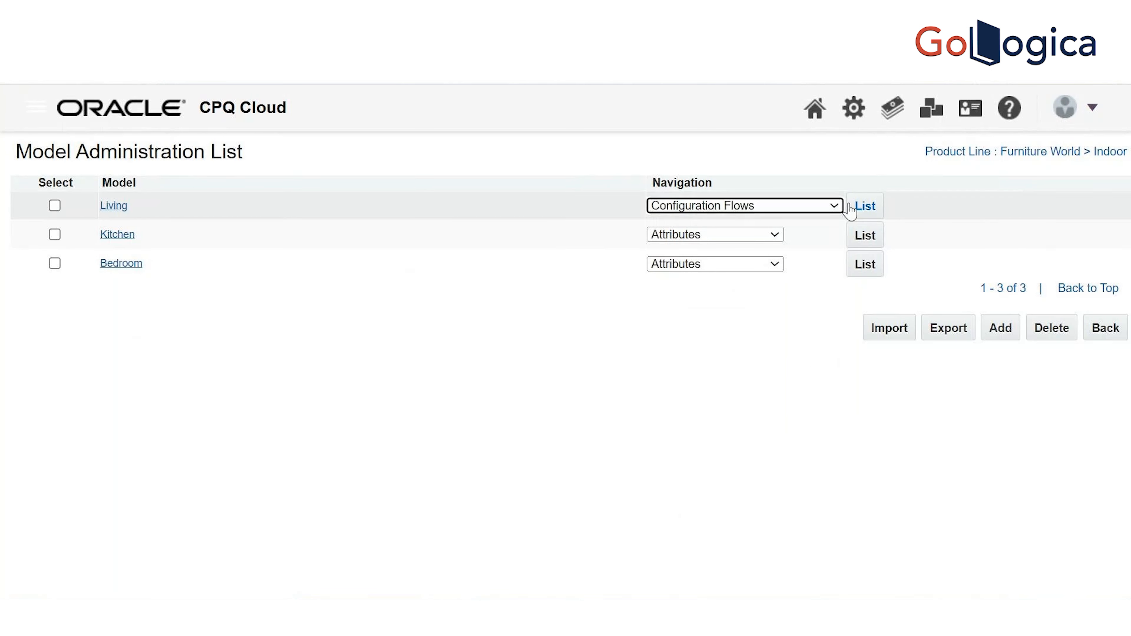
{"action": "left_click", "coordinate": [868, 208]}
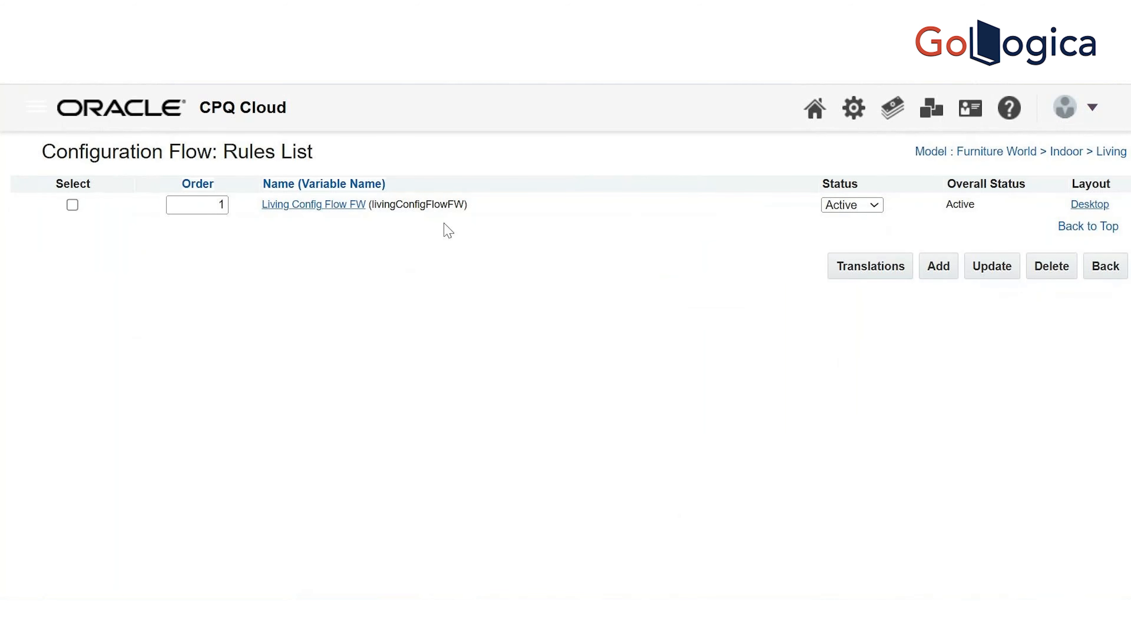
{"action": "left_click", "coordinate": [337, 210]}
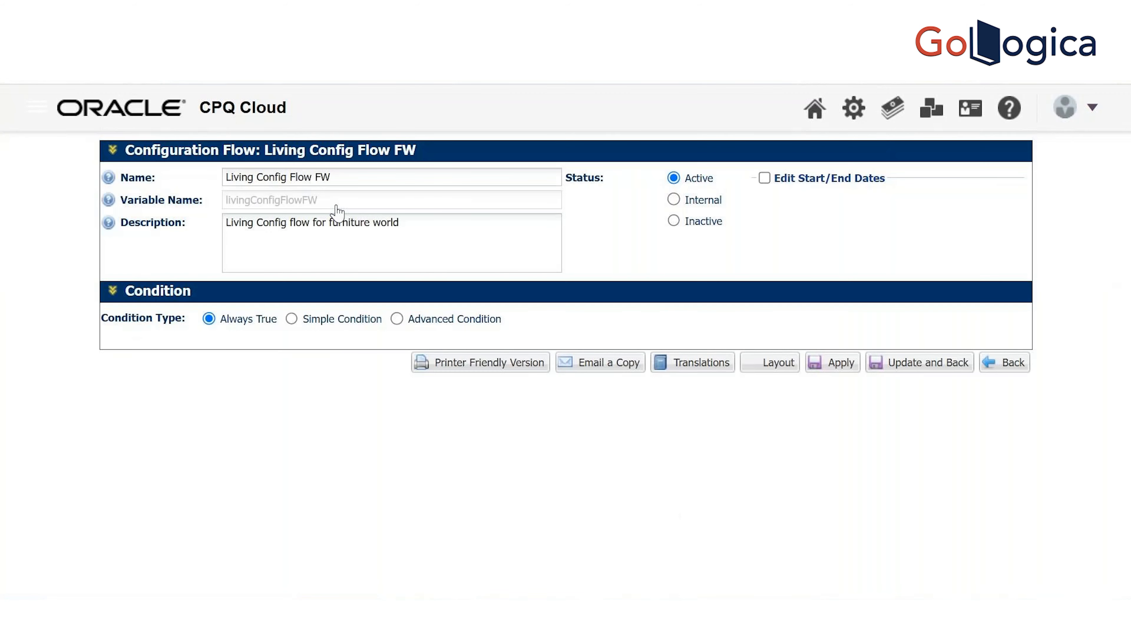
{"action": "left_click", "coordinate": [774, 421]}
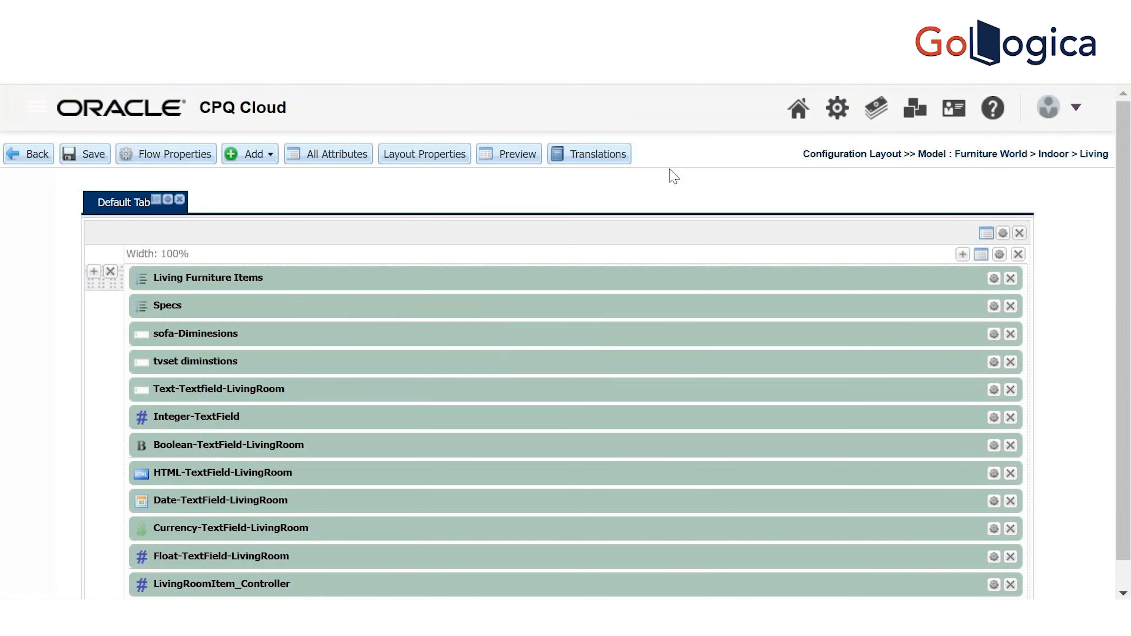
Add SingleSelectPickList_attr to the Default Tab just below Living Furniture Items
{"action": "left_click", "coordinate": [252, 154]}
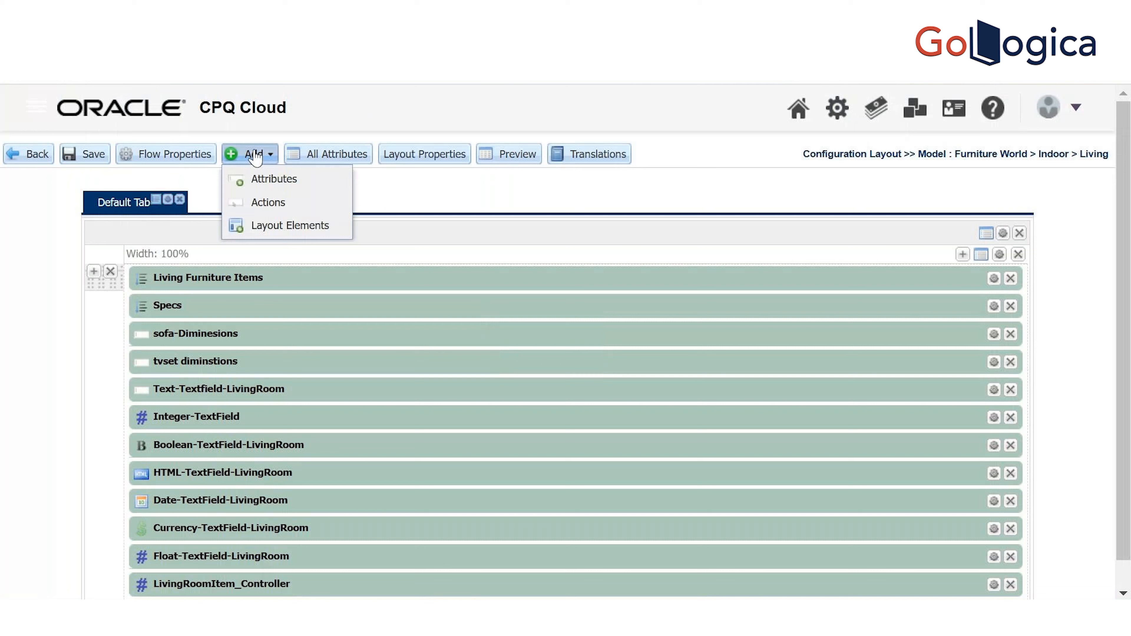
{"action": "left_click", "coordinate": [267, 179]}
{"action": "left_click", "coordinate": [946, 204]}
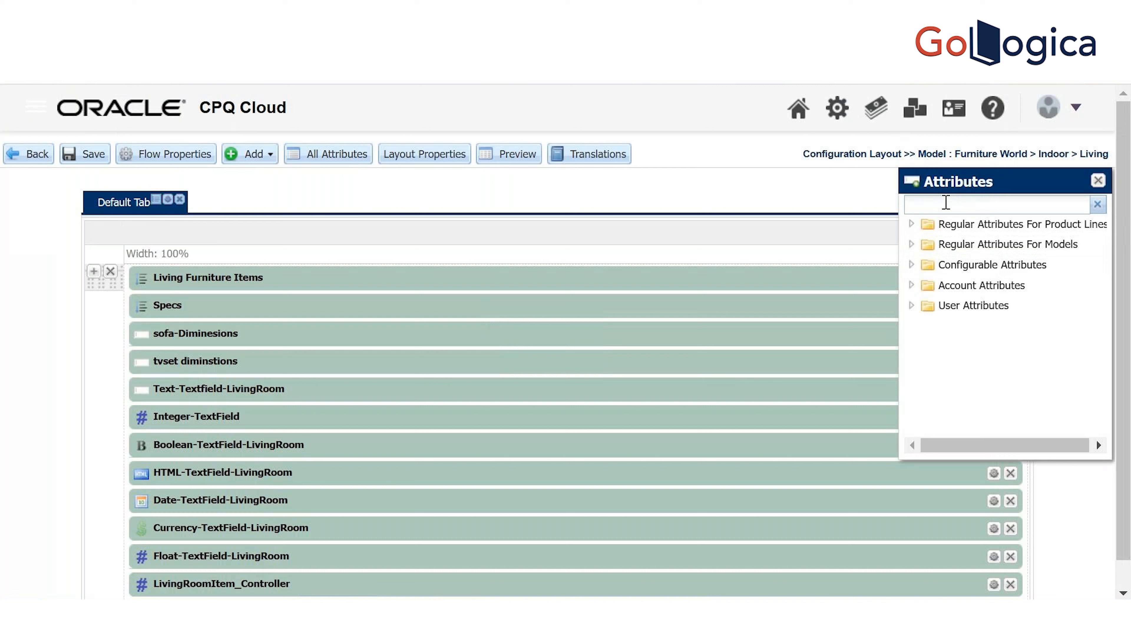
{"action": "type", "text": "sin"}
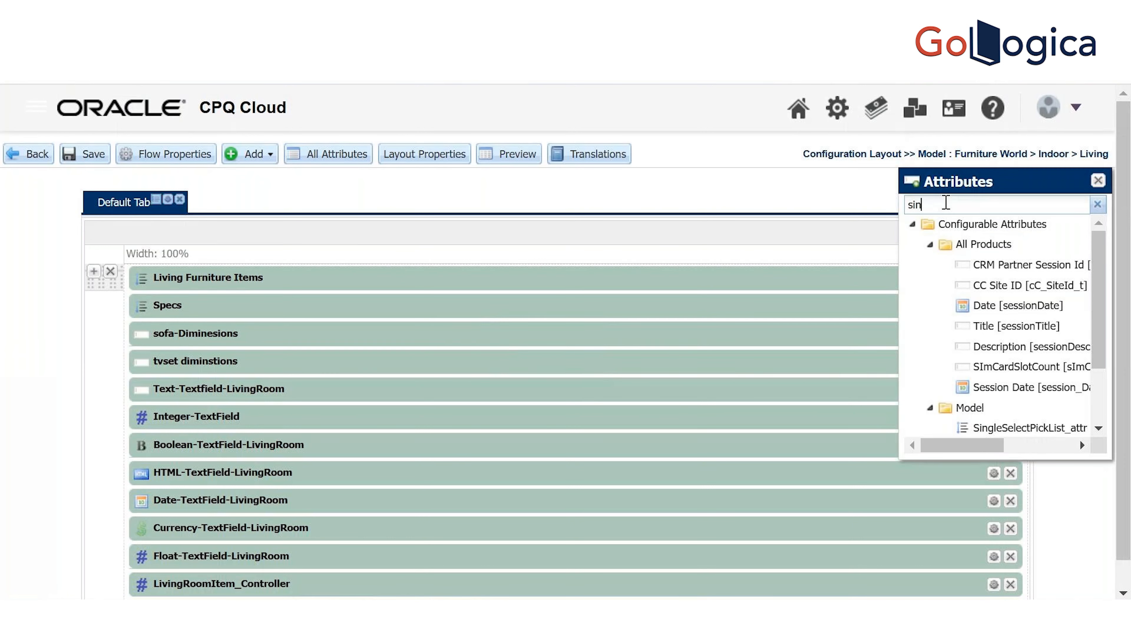
{"action": "type", "text": "gle"}
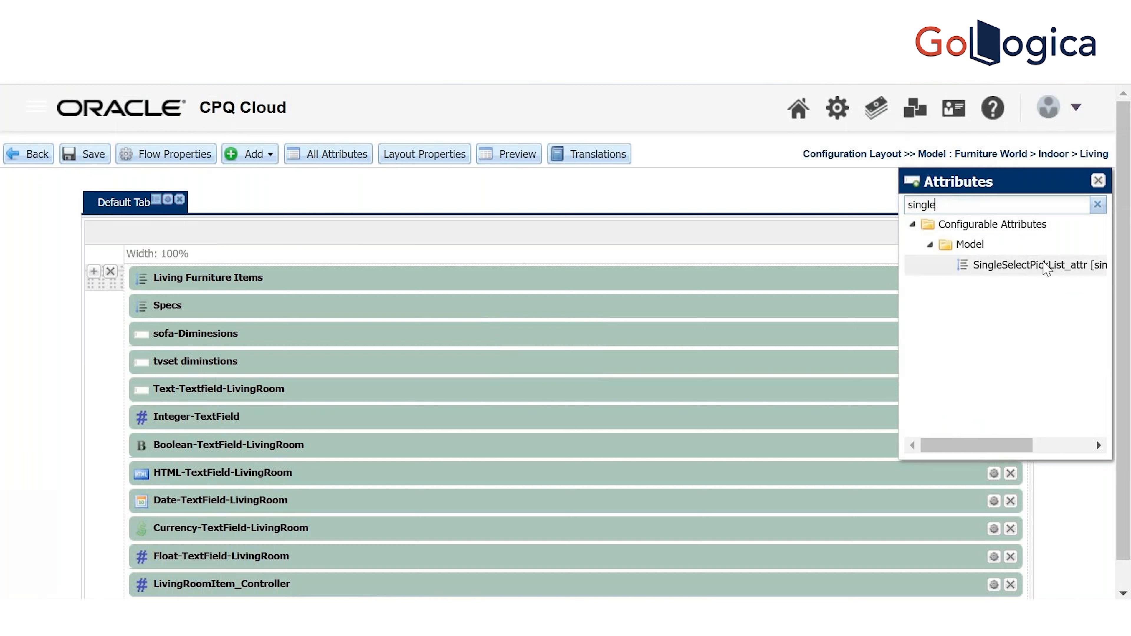
{"action": "left_click", "coordinate": [1042, 263]}
{"action": "left_click_drag", "start_coordinate": [1043, 264], "coordinate": [669, 293]}
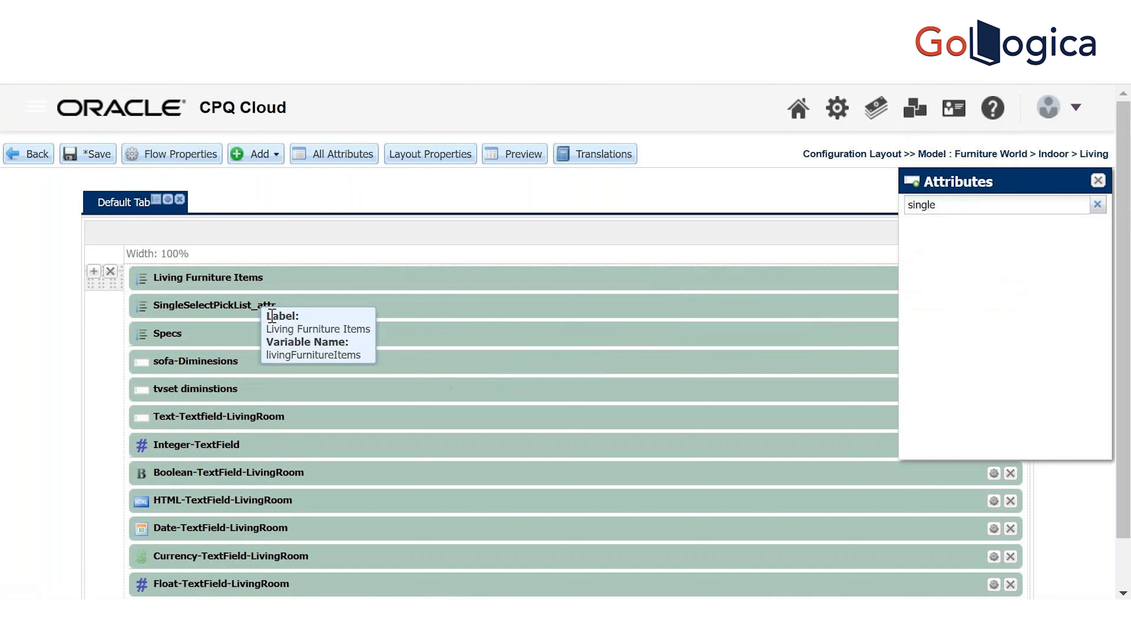
{"action": "left_click", "coordinate": [1099, 181]}
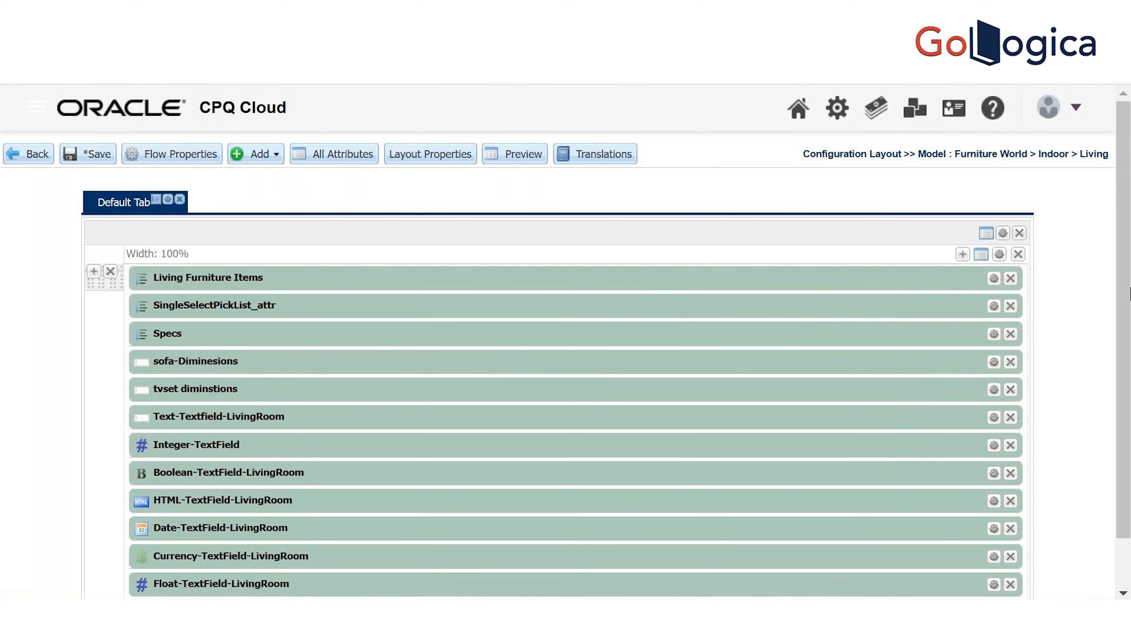
Save the updated Living layout and leave the layout editor
{"action": "scroll", "coordinate": [1130, 299], "scroll_direction": "down", "scroll_amount": 1}
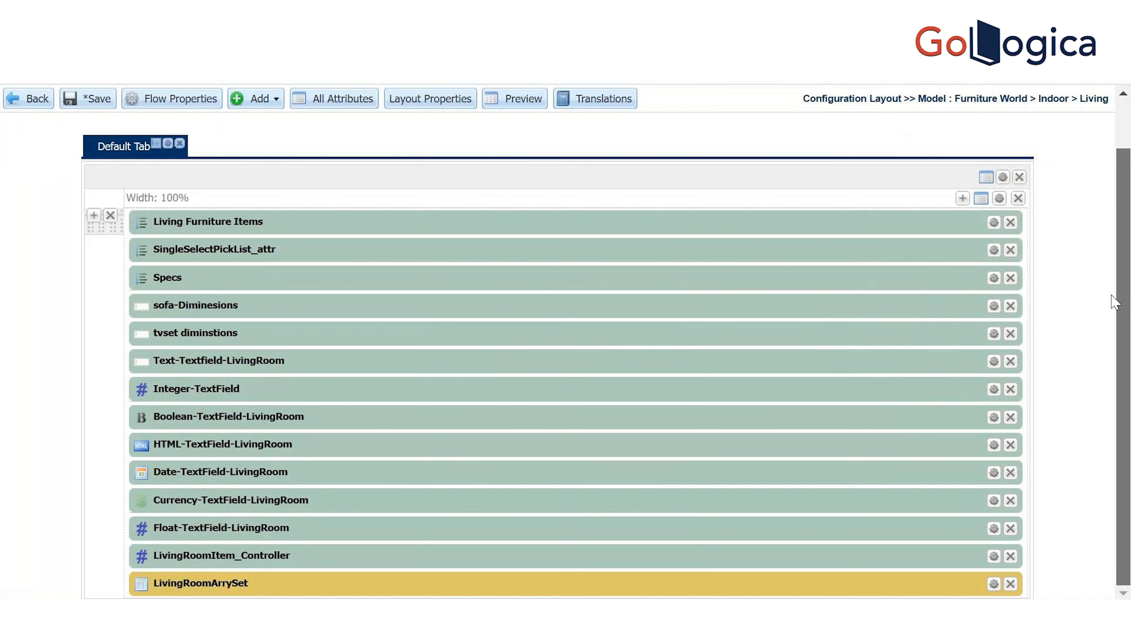
{"action": "scroll", "coordinate": [1115, 304], "scroll_direction": "up", "scroll_amount": 1}
{"action": "left_click", "coordinate": [90, 157]}
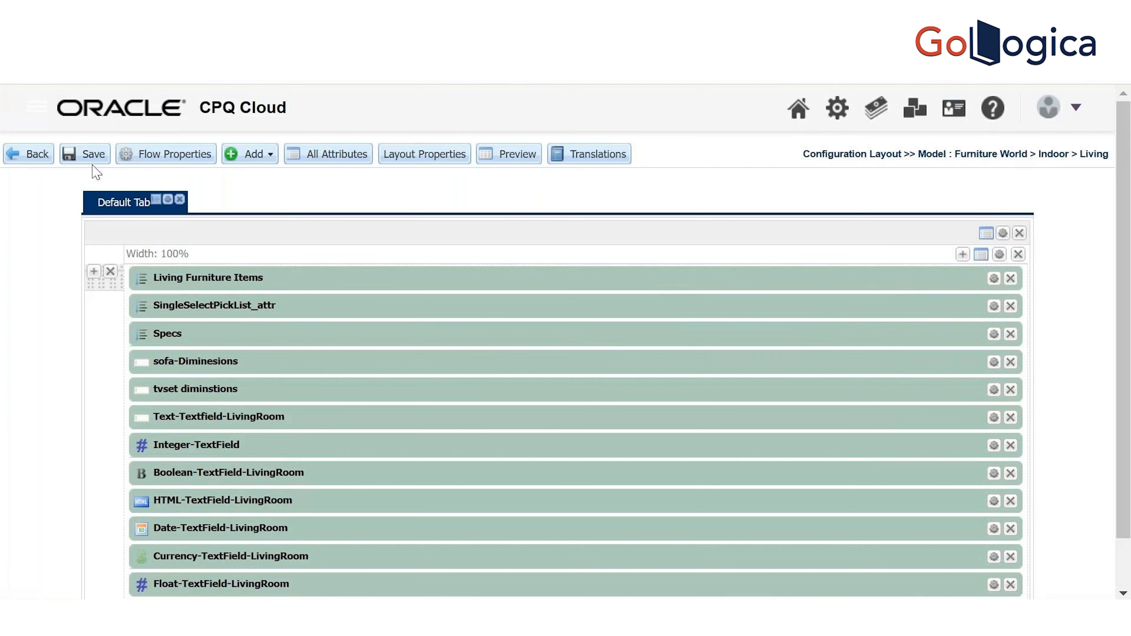
{"action": "left_click", "coordinate": [24, 155]}
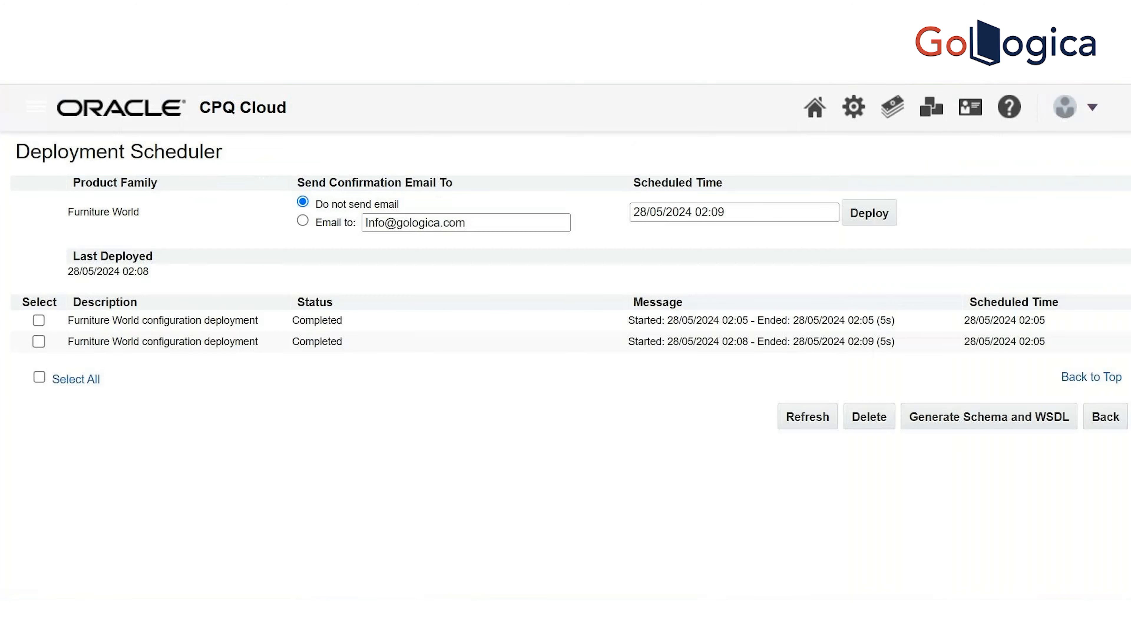
Deploy the Furniture World configuration and refresh until the deployment shows Completed
{"action": "left_click", "coordinate": [881, 217]}
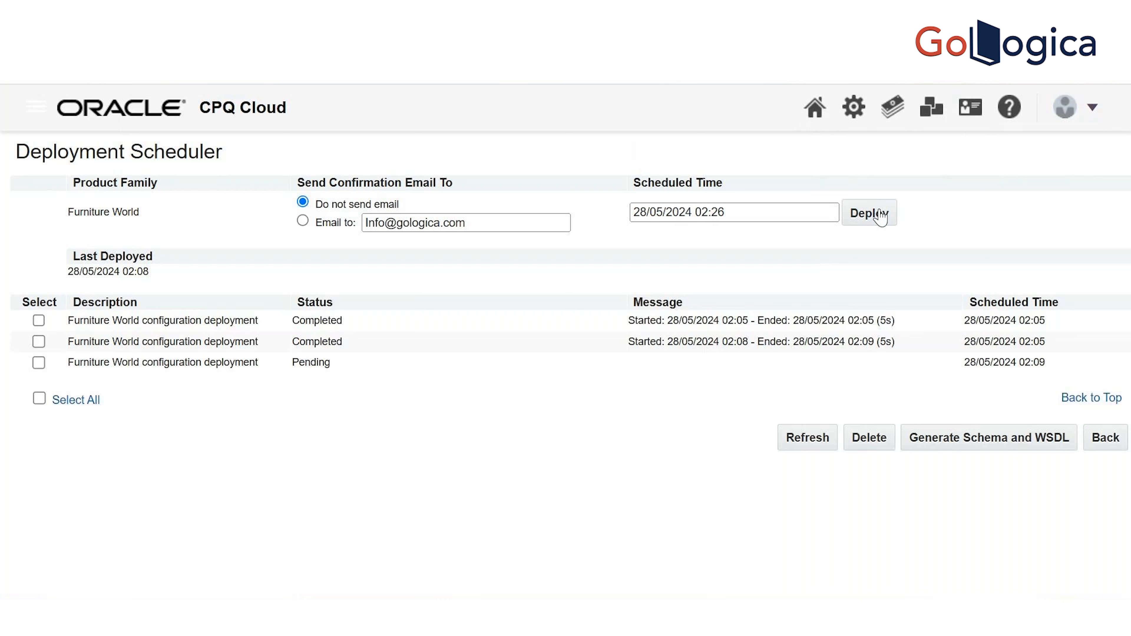
{"action": "left_click", "coordinate": [801, 442]}
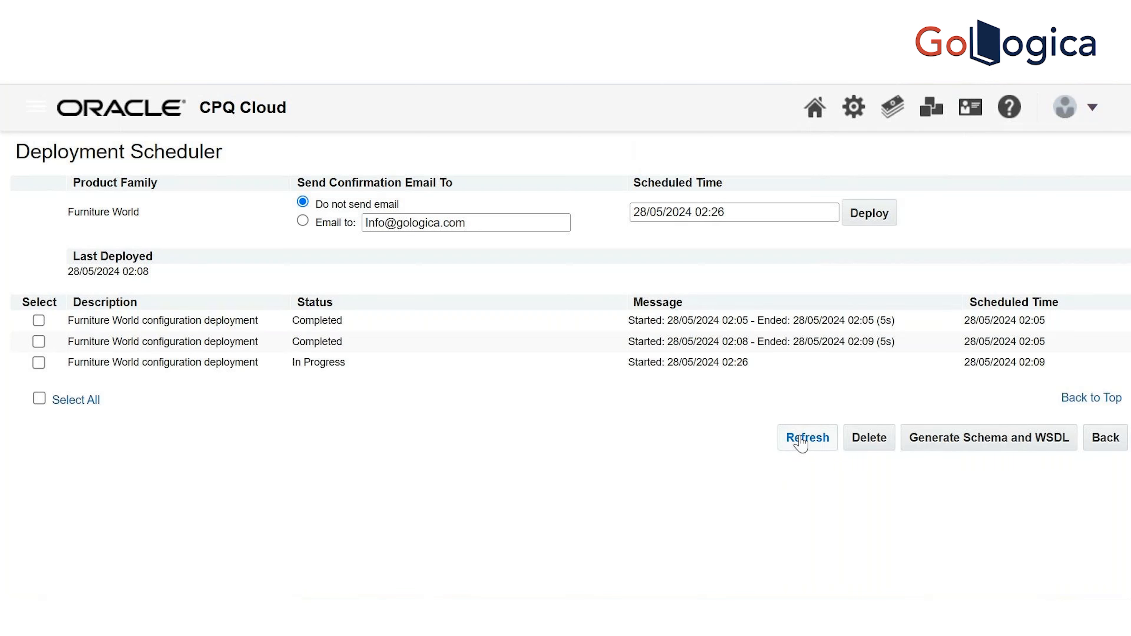
{"action": "left_click", "coordinate": [802, 440]}
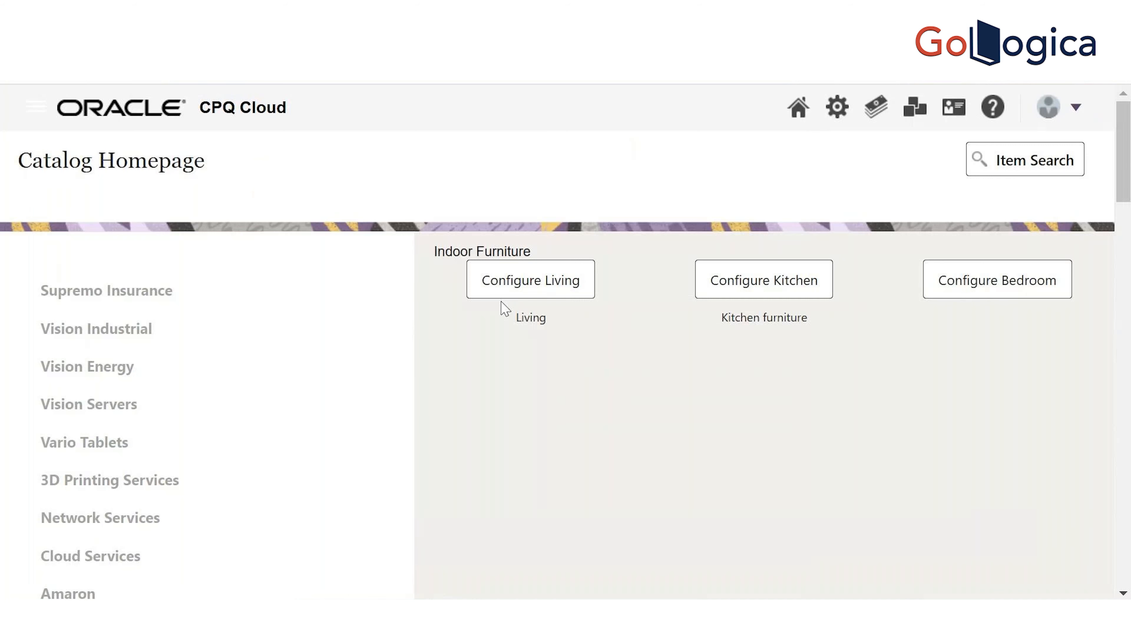
Configure the Living model and expand SingleSelectPickList_attr to show Test1, Test2 and Test3
{"action": "left_click", "coordinate": [534, 284]}
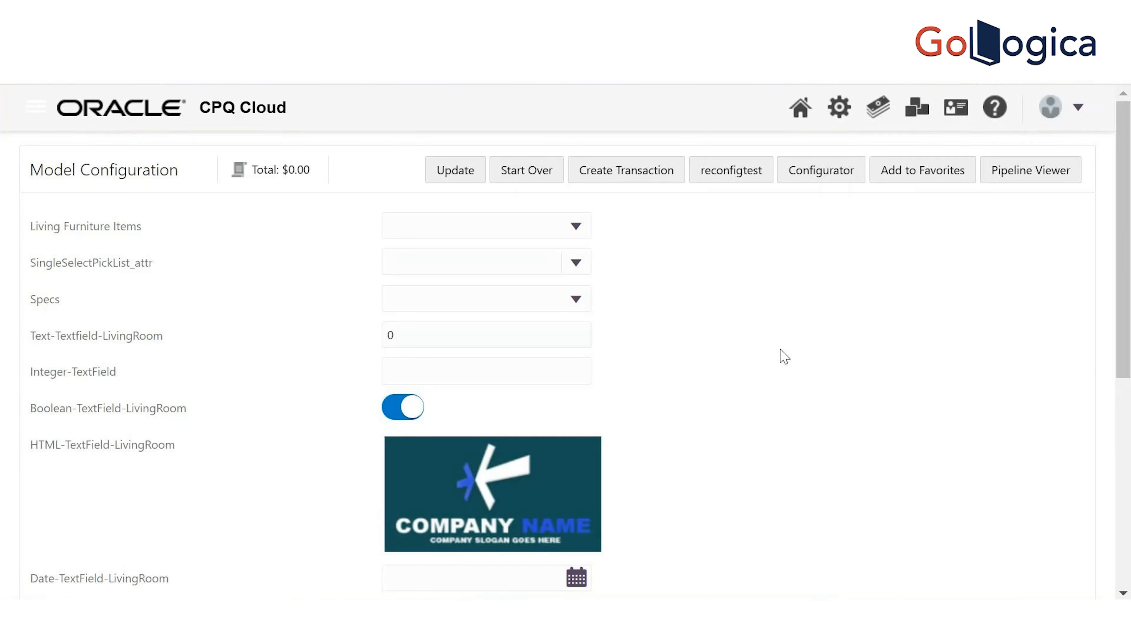
{"action": "left_click", "coordinate": [577, 264]}
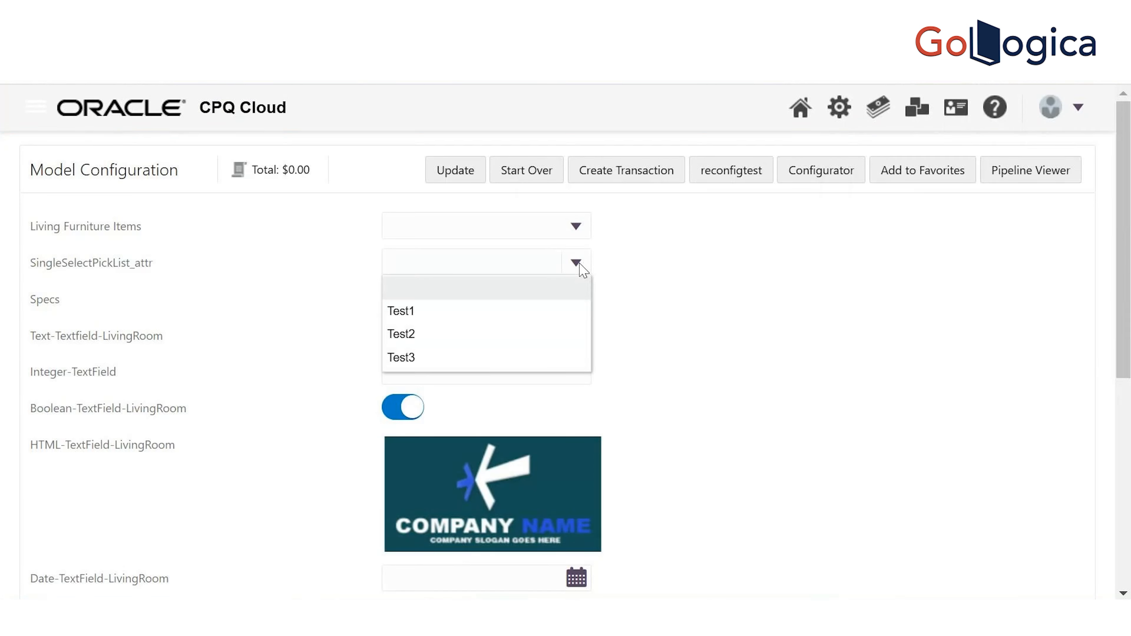